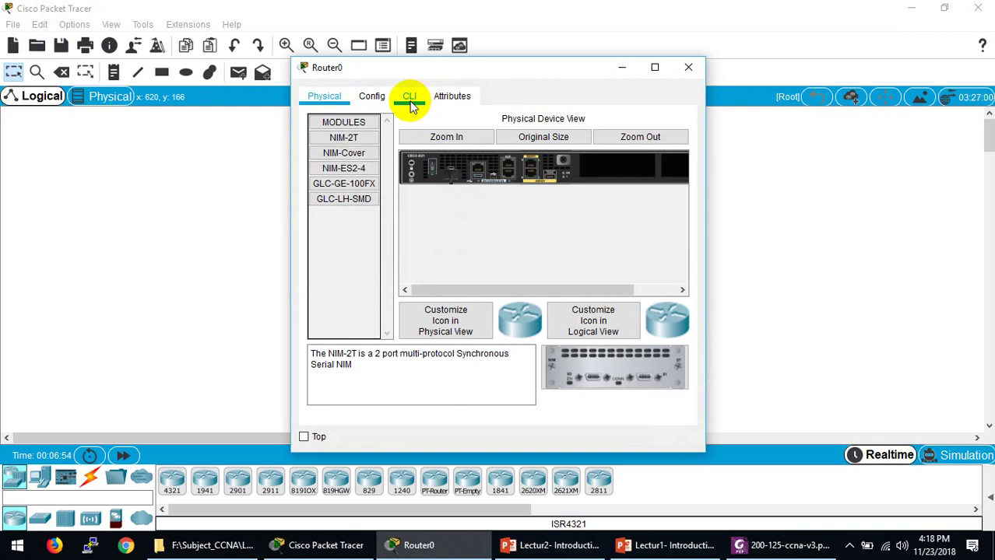
Step: Show Router0's CLI full screen and let it boot to the initial configuration yes/no prompt
{"action": "left_click", "coordinate": [411, 100]}
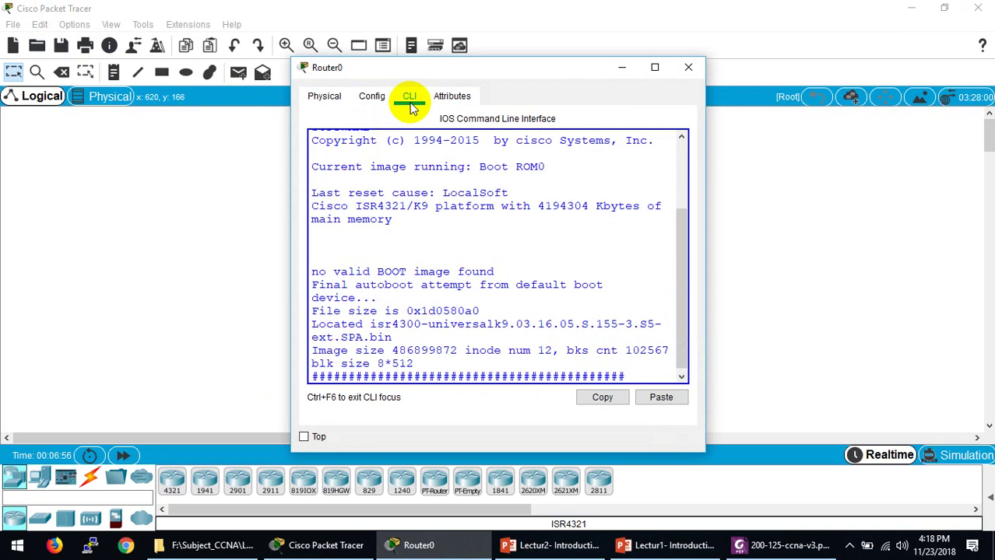
{"action": "left_click", "coordinate": [654, 67]}
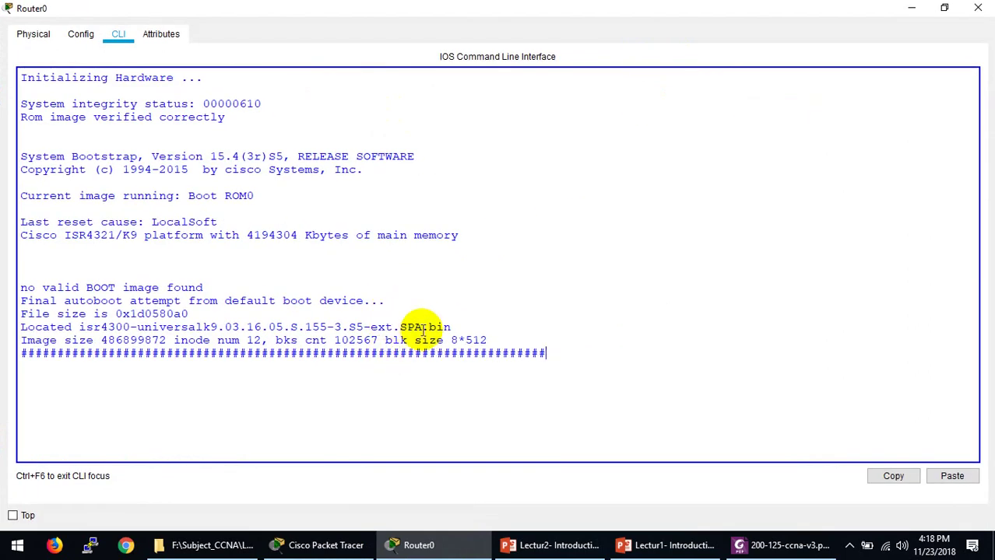
{"action": "left_click_drag", "start_coordinate": [440, 328], "coordinate": [269, 328]}
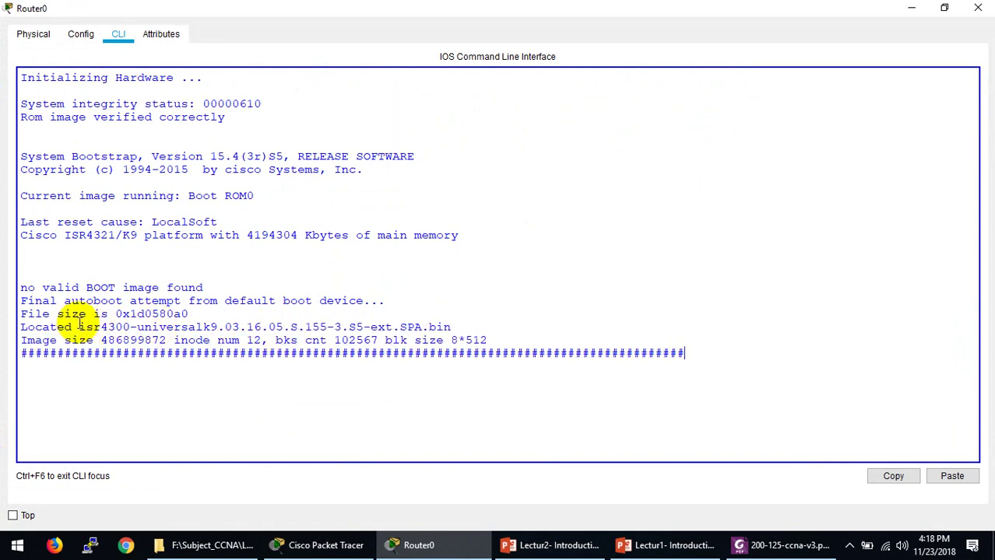
{"action": "left_click_drag", "start_coordinate": [79, 326], "coordinate": [81, 319]}
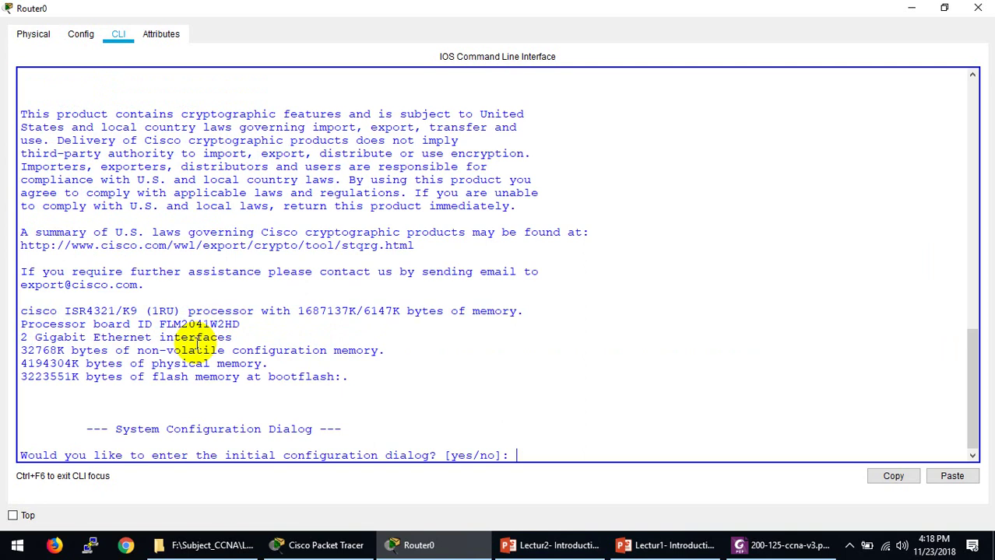
Step: Enter the setup dialog, skip basic management and the interface summary, and name the router r1
{"action": "type", "text": "yes"}
{"action": "key", "text": "Return"}
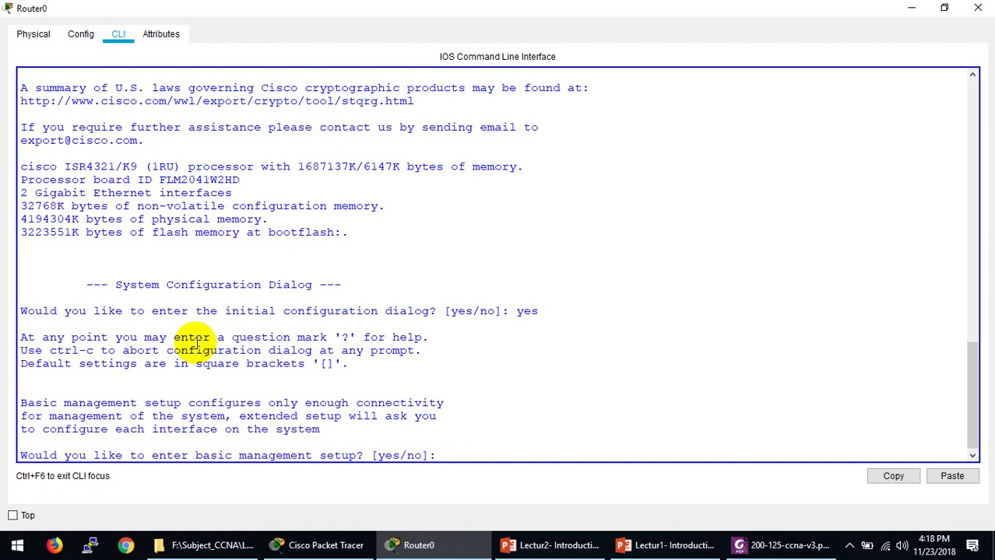
{"action": "type", "text": "n"}
{"action": "key", "text": "Return"}
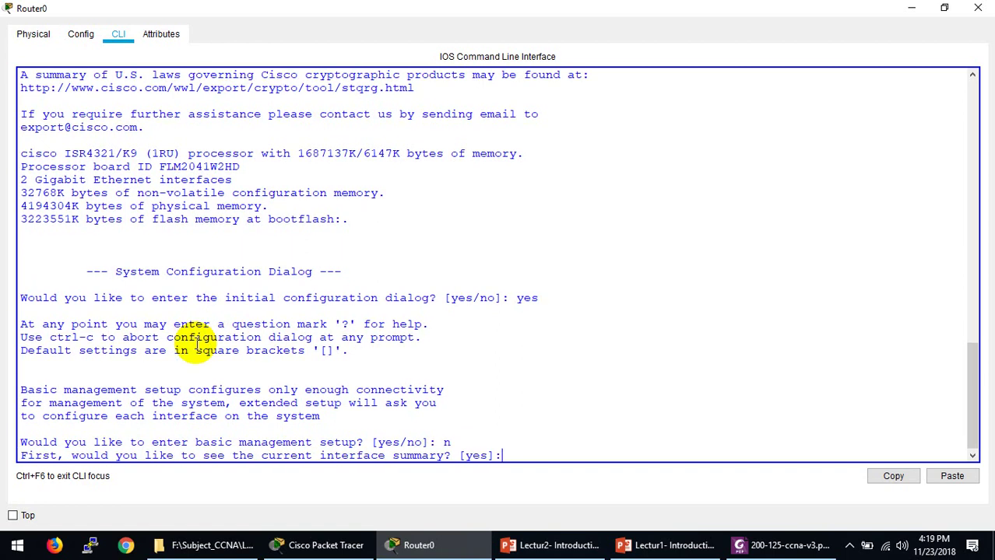
{"action": "type", "text": "n"}
{"action": "key", "text": "Return"}
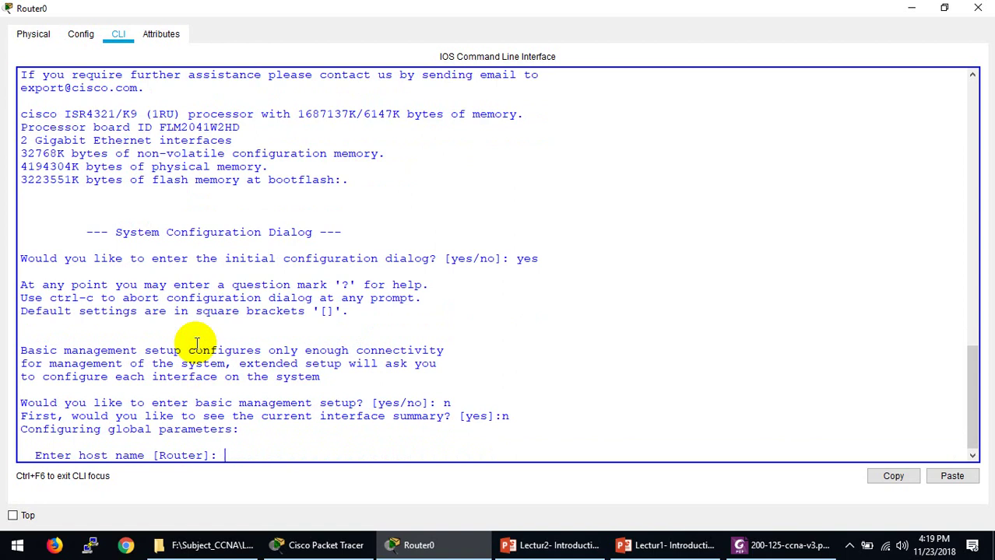
{"action": "type", "text": "r"}
{"action": "type", "text": "1"}
{"action": "key", "text": "Return"}
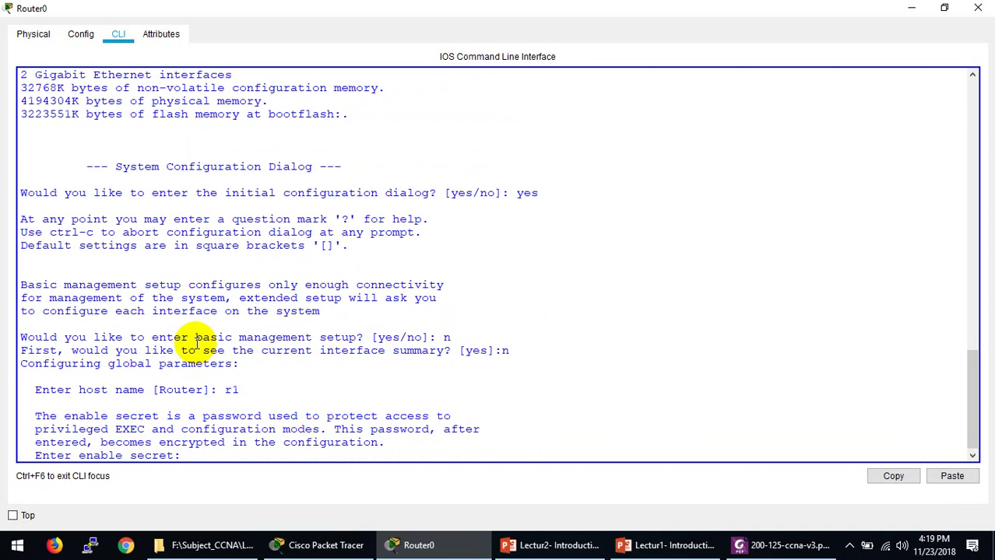
Step: Set the enable secret, a different enable password, and the virtual terminal password
{"action": "type", "text": "12345"}
{"action": "key", "text": "Return"}
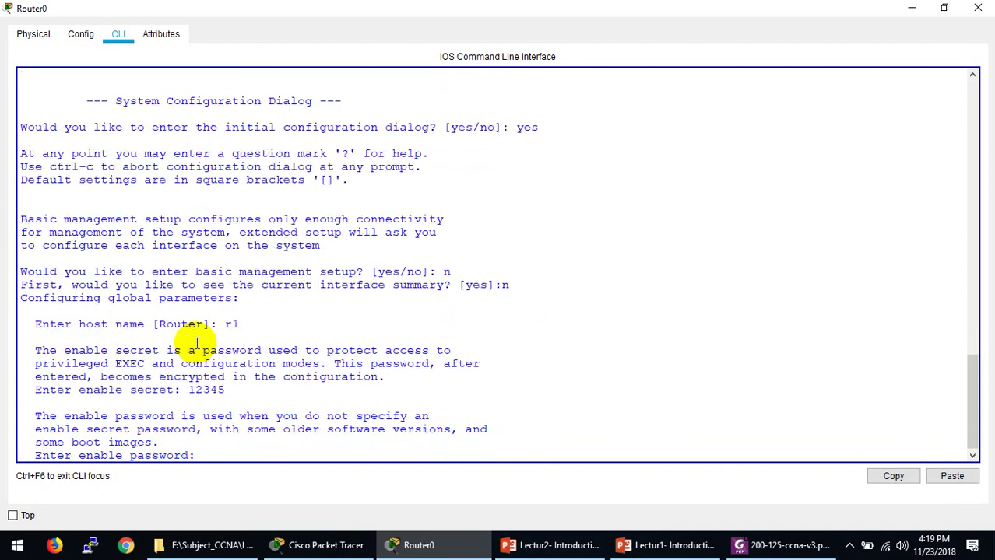
{"action": "type", "text": "12345"}
{"action": "key", "text": "Return"}
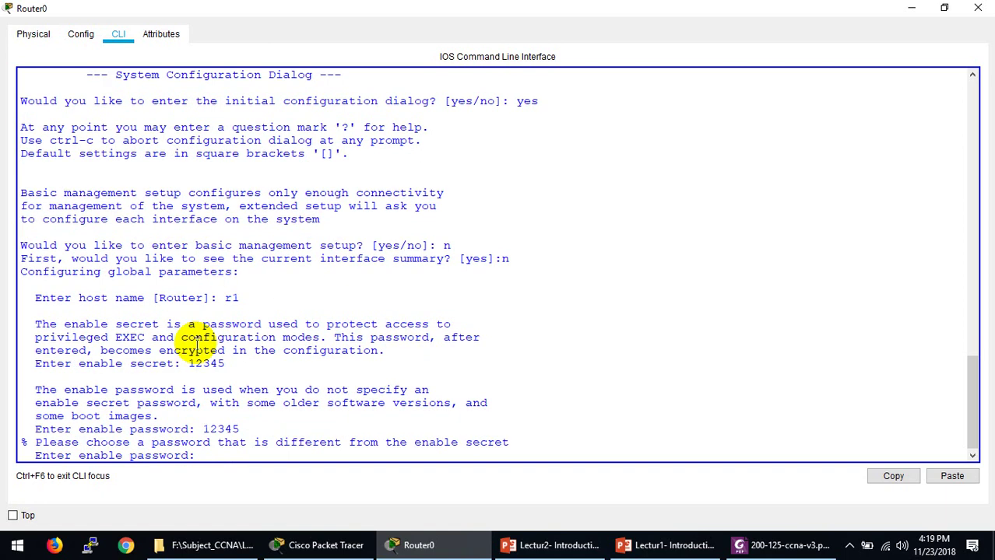
{"action": "type", "text": "123"}
{"action": "key", "text": "Return"}
{"action": "type", "text": "123"}
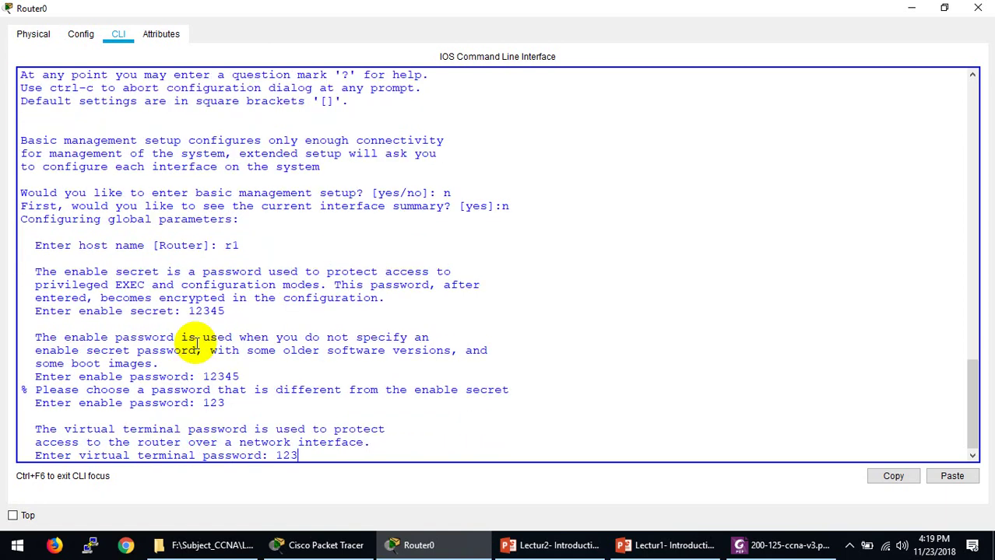
{"action": "key", "text": "Return"}
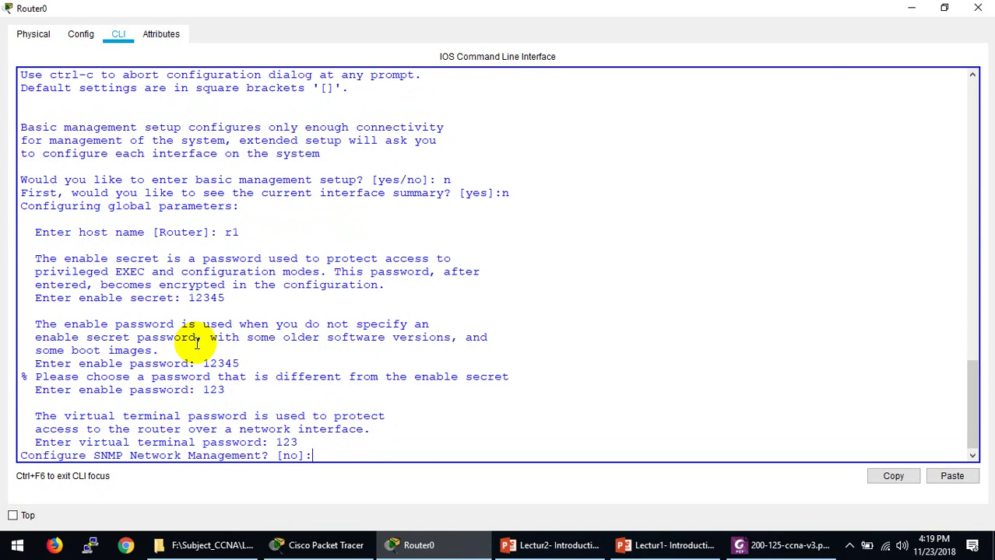
Step: Decline SNMP management and configuring the Vlan1 and GigabitEthernet0/0/0 interfaces
{"action": "type", "text": "n"}
{"action": "key", "text": "Return"}
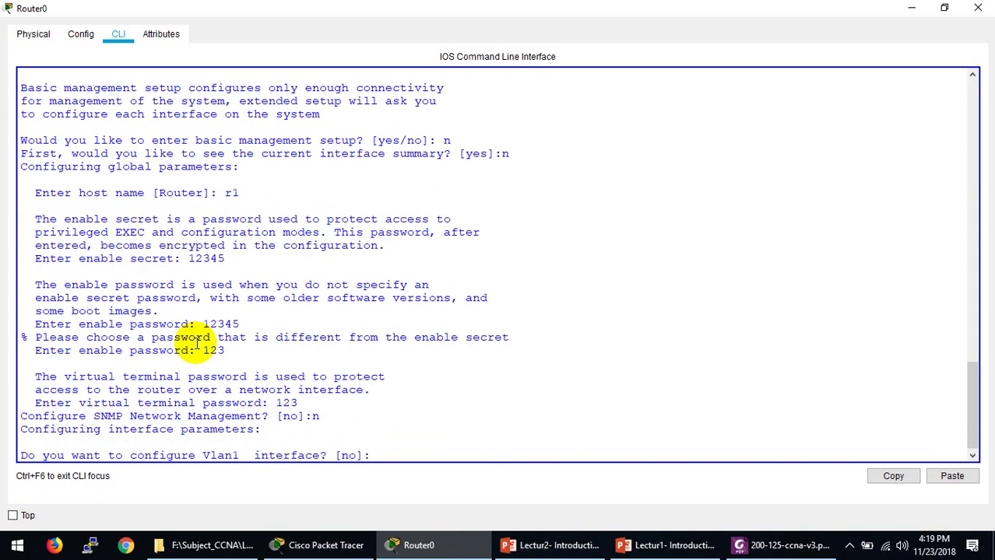
{"action": "type", "text": "n"}
{"action": "key", "text": "Return"}
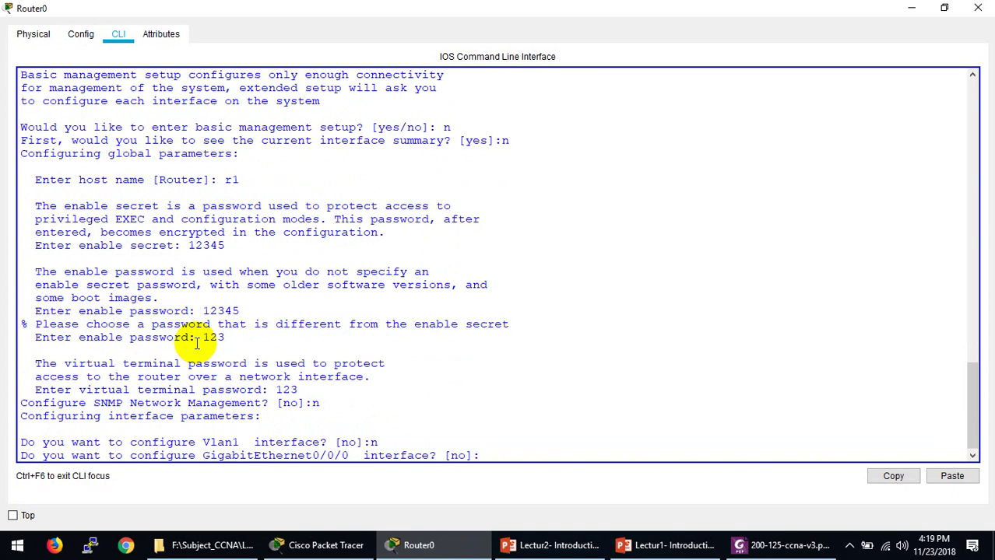
{"action": "type", "text": "n"}
{"action": "key", "text": "Return"}
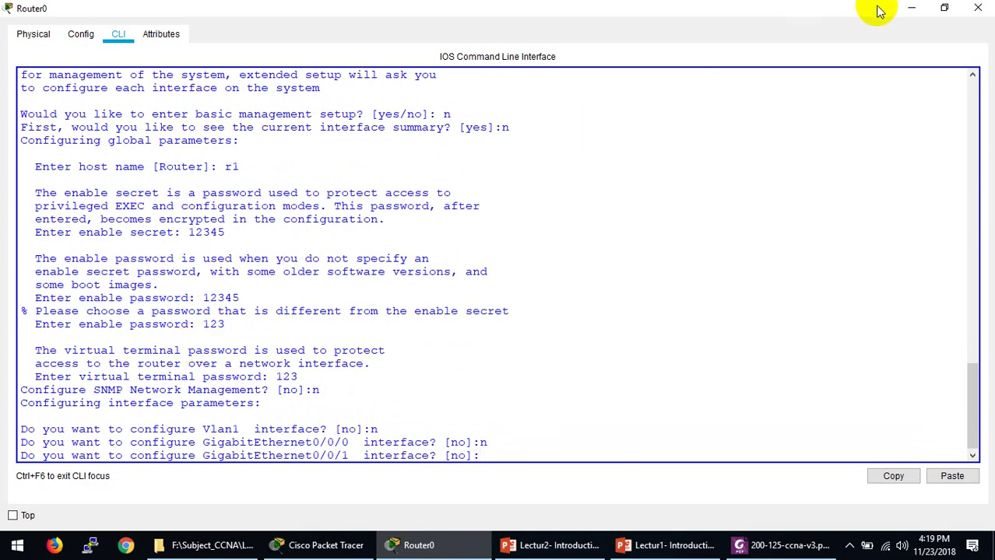
Step: Add a new ISR4321 router to the workspace and delete Router0
{"action": "left_click", "coordinate": [978, 7]}
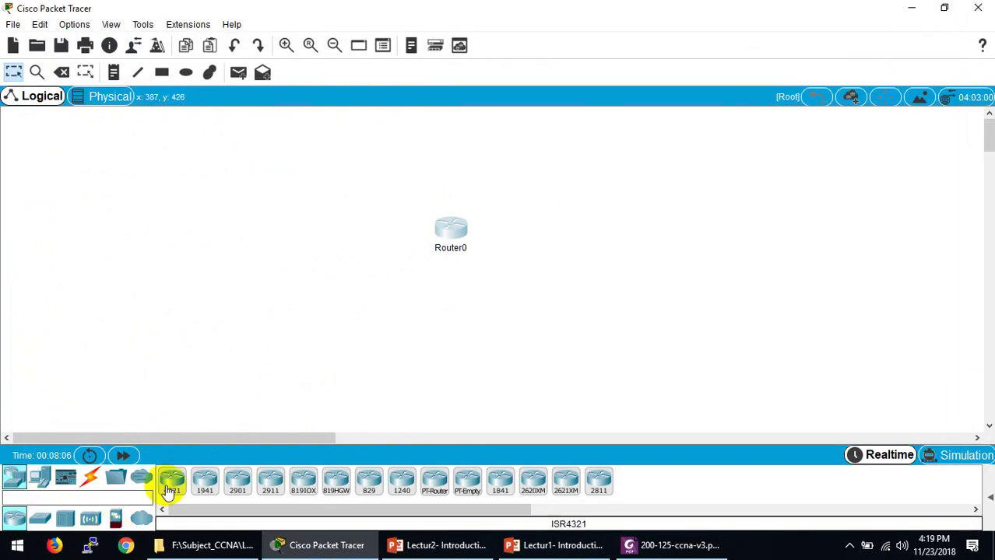
{"action": "left_click_drag", "start_coordinate": [173, 479], "coordinate": [286, 266]}
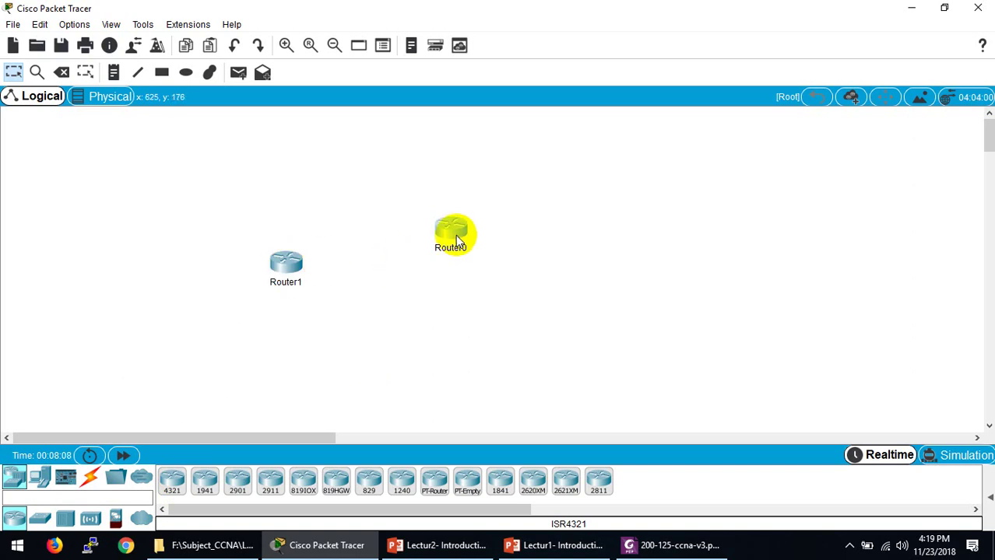
{"action": "left_click", "coordinate": [62, 73]}
{"action": "left_click", "coordinate": [502, 300]}
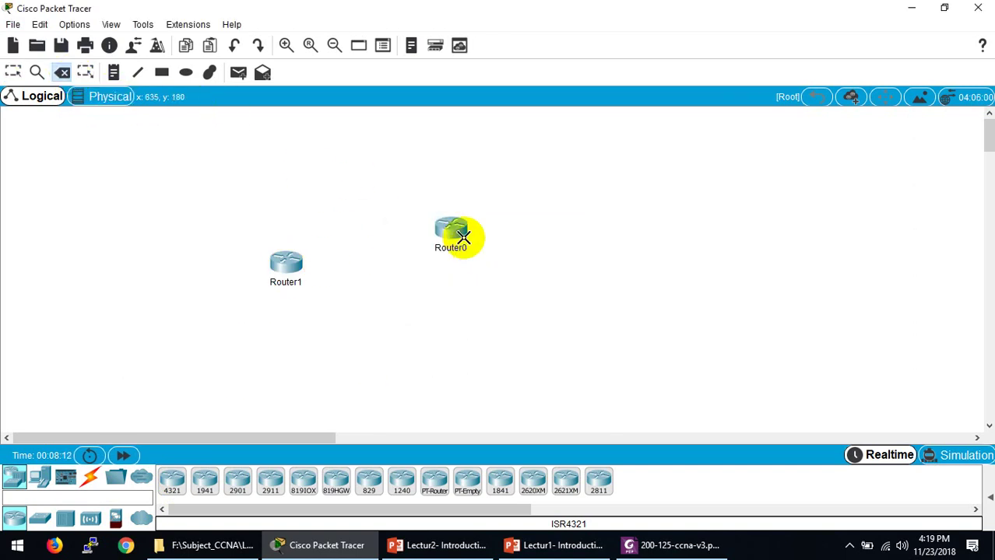
{"action": "left_click", "coordinate": [454, 233]}
{"action": "key", "text": "Escape"}
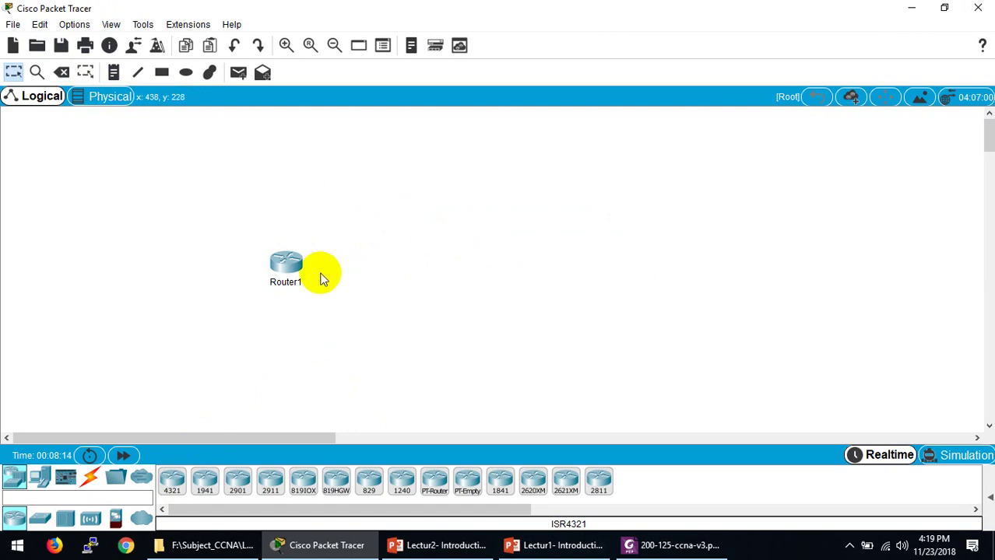
Step: Bring up Router1's CLI console full screen
{"action": "left_click", "coordinate": [279, 263]}
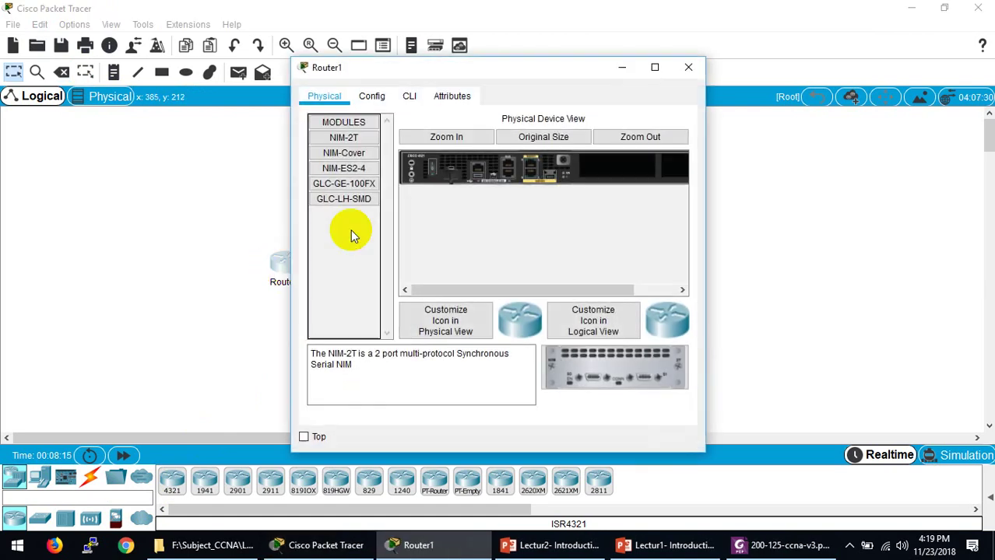
{"action": "left_click", "coordinate": [409, 96]}
{"action": "left_click", "coordinate": [654, 67]}
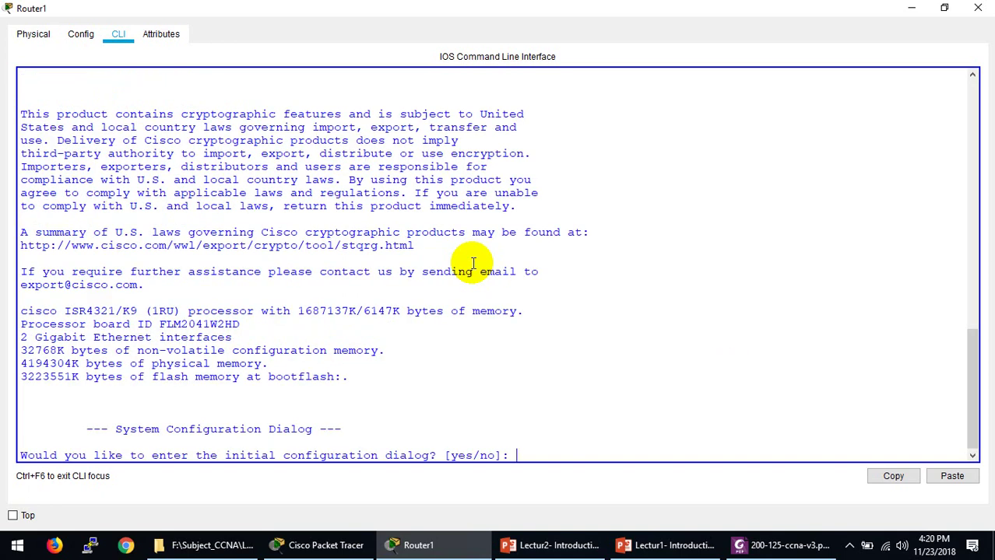
Step: Answer no to Router1's setup dialog and list the Router> Exec commands with '?'
{"action": "type", "text": "no"}
{"action": "key", "text": "Return"}
{"action": "key", "text": "Return"}
{"action": "key", "text": "Return"}
{"action": "key", "text": "Return"}
{"action": "key", "text": "Return"}
{"action": "key", "text": "Return"}
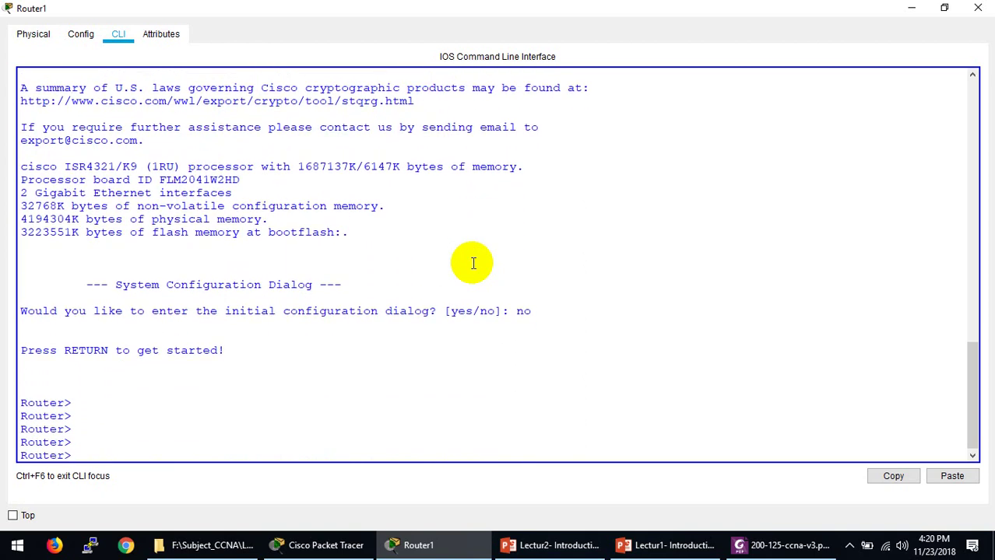
{"action": "type", "text": "?"}
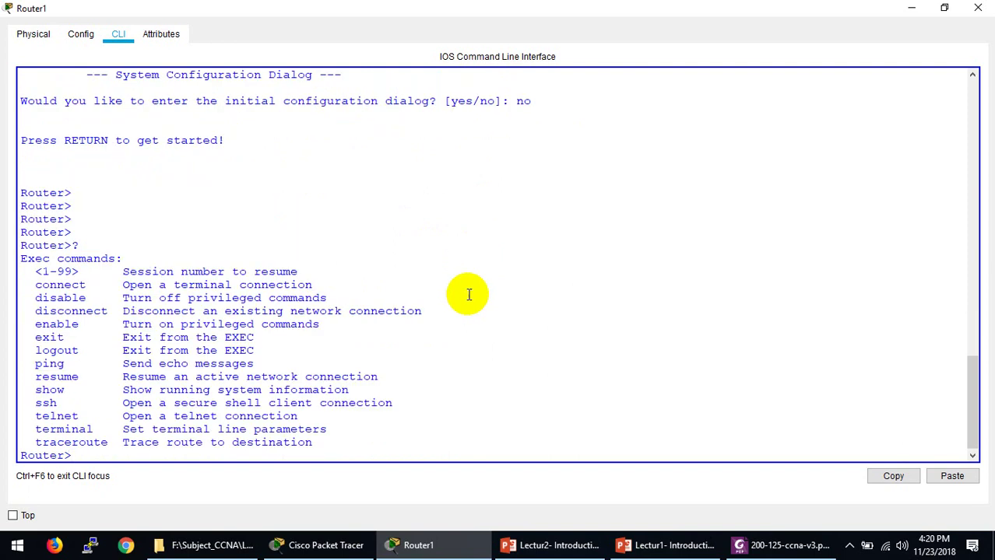
{"action": "right_click", "coordinate": [467, 293]}
{"action": "left_click", "coordinate": [167, 315]}
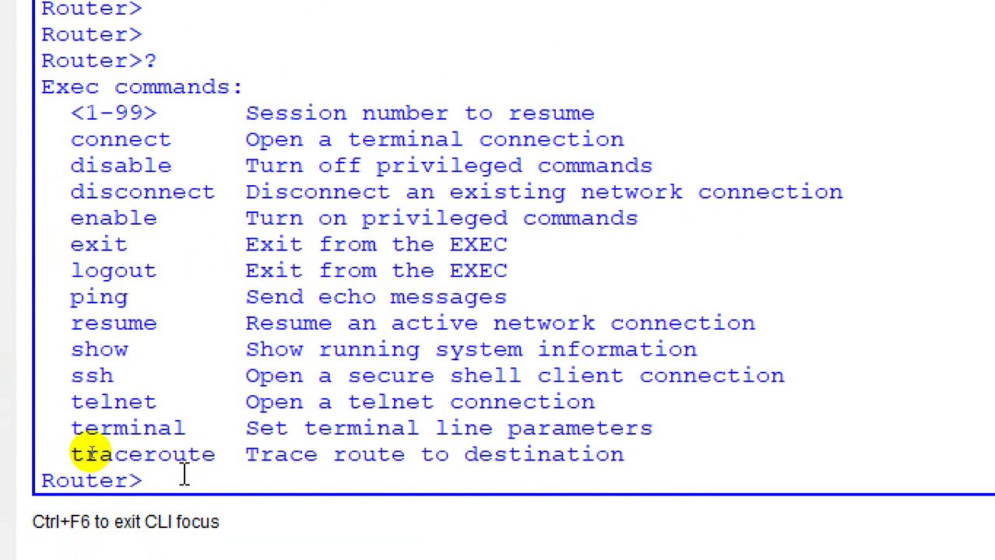
Step: Enter privileged EXEC mode with enable and page through its command list
{"action": "double_click", "coordinate": [130, 218]}
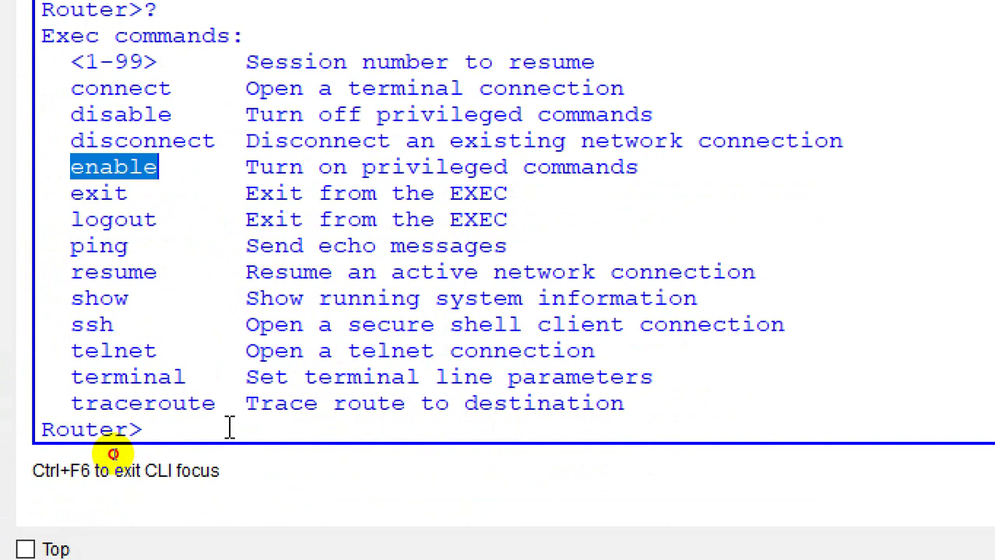
{"action": "left_click", "coordinate": [229, 480]}
{"action": "type", "text": "en"}
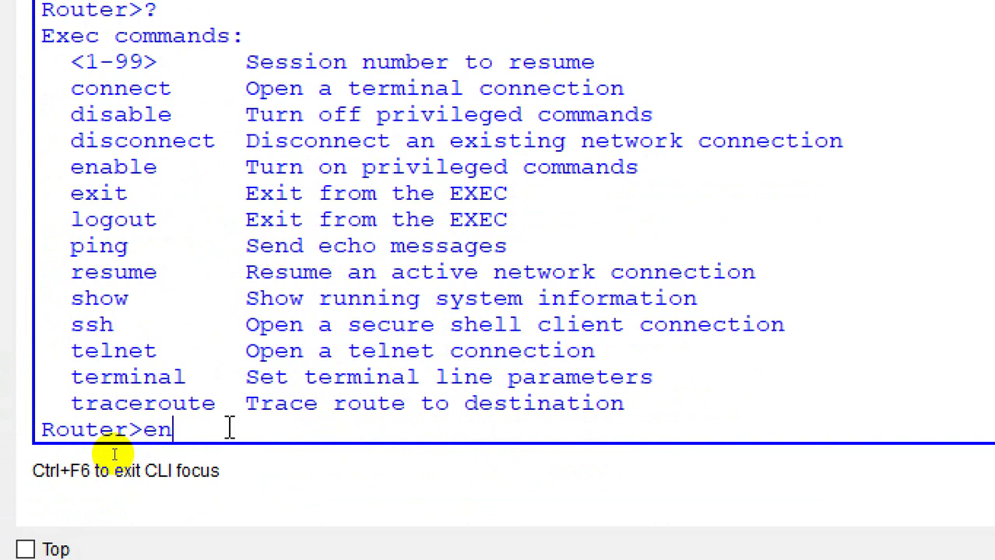
{"action": "key", "text": "Tab"}
{"action": "key", "text": "Return"}
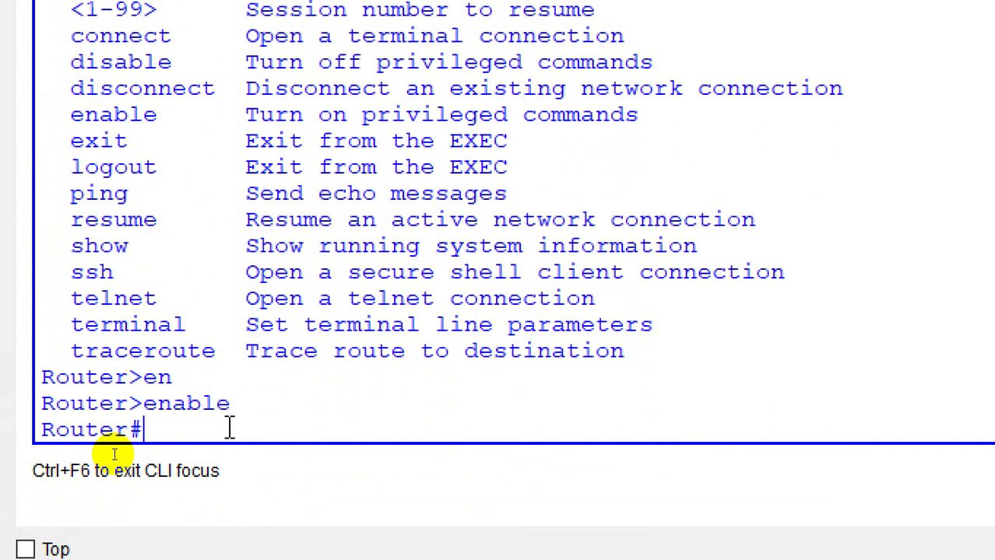
{"action": "type", "text": "?"}
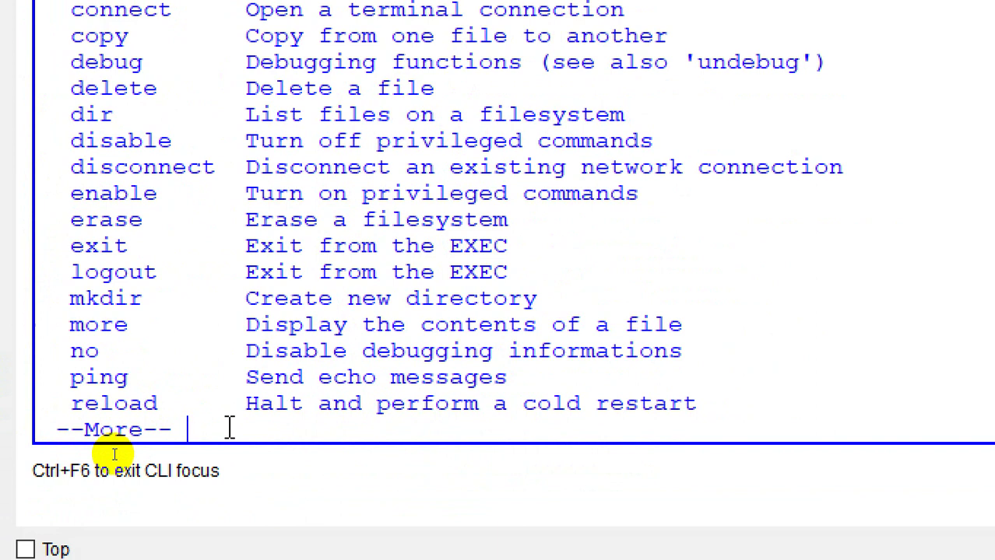
{"action": "key", "text": "space"}
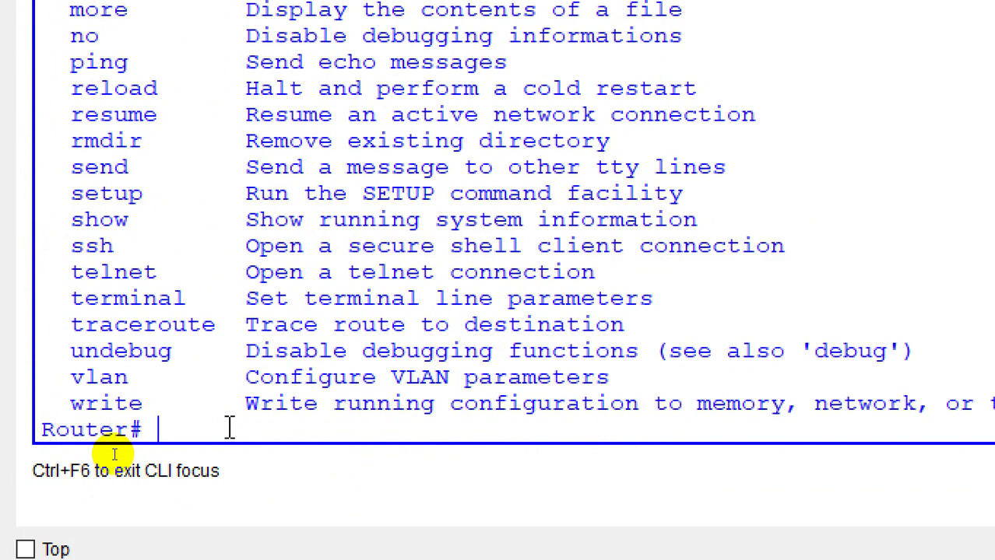
Step: Run configure, accepting terminal, to reach the Router(config)# prompt
{"action": "type", "text": "ocnif"}
{"action": "key", "text": "BackSpace"}
{"action": "key", "text": "BackSpace"}
{"action": "key", "text": "BackSpace"}
{"action": "key", "text": "BackSpace"}
{"action": "key", "text": "BackSpace"}
{"action": "type", "text": "cno"}
{"action": "key", "text": "BackSpace"}
{"action": "key", "text": "BackSpace"}
{"action": "type", "text": "on"}
{"action": "key", "text": "Tab"}
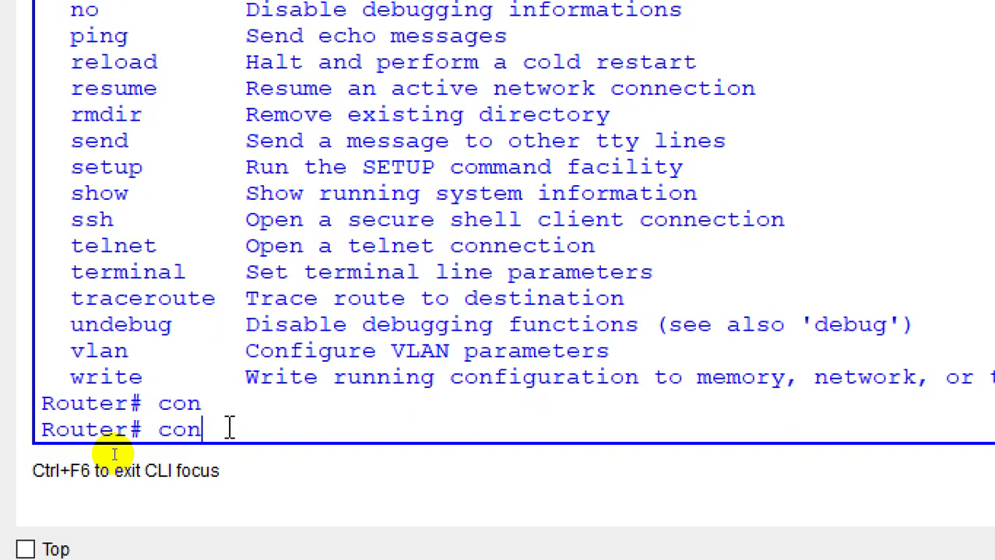
{"action": "type", "text": "?"}
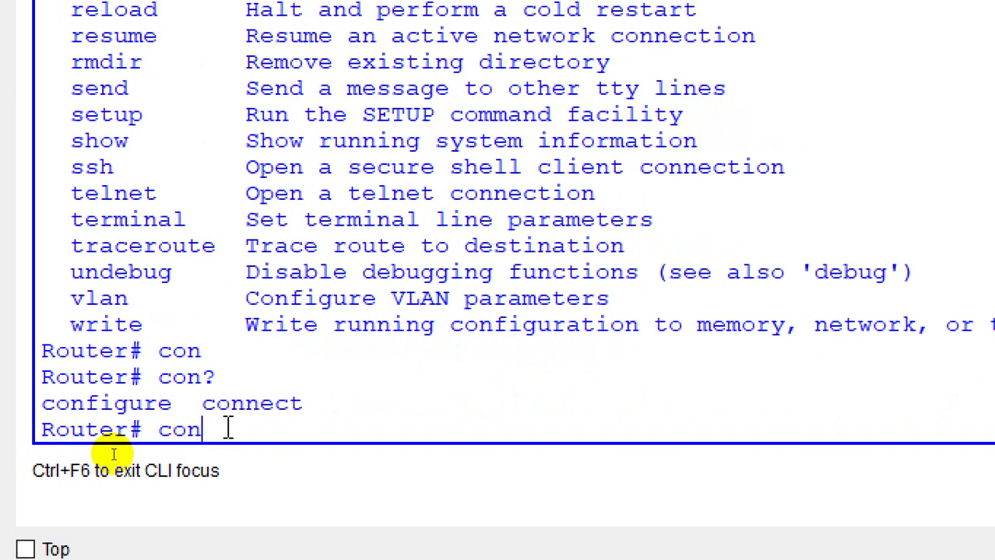
{"action": "type", "text": "fi"}
{"action": "key", "text": "Tab"}
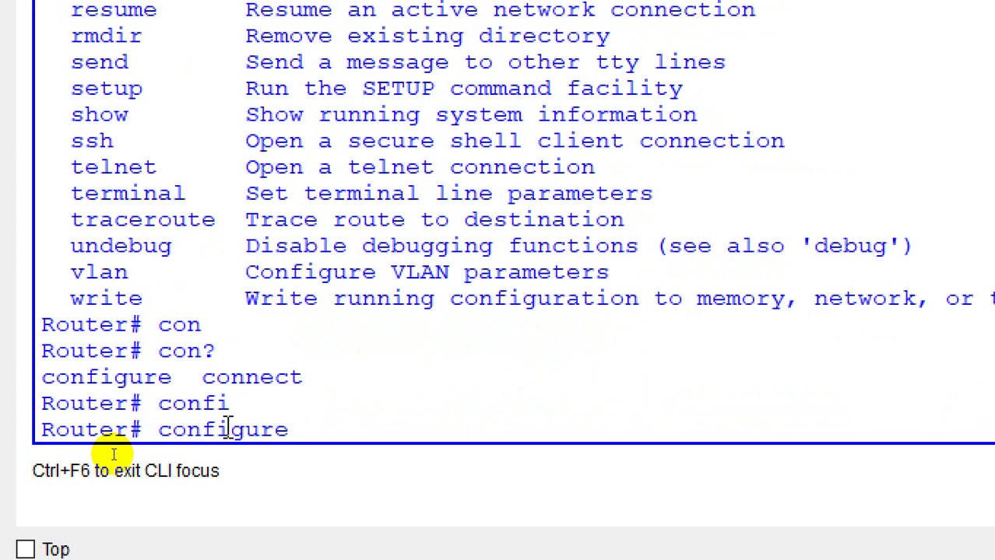
{"action": "type", "text": "?"}
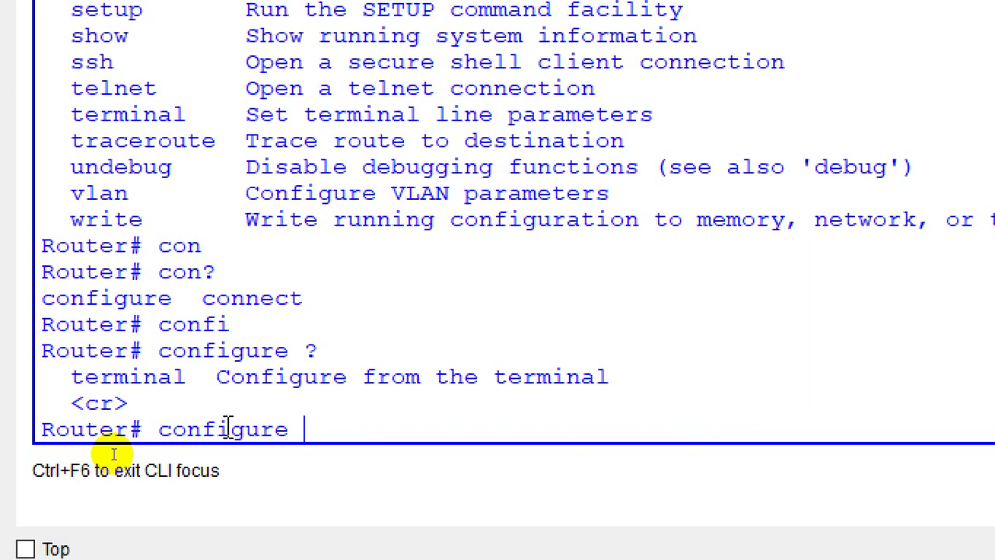
{"action": "key", "text": "Return"}
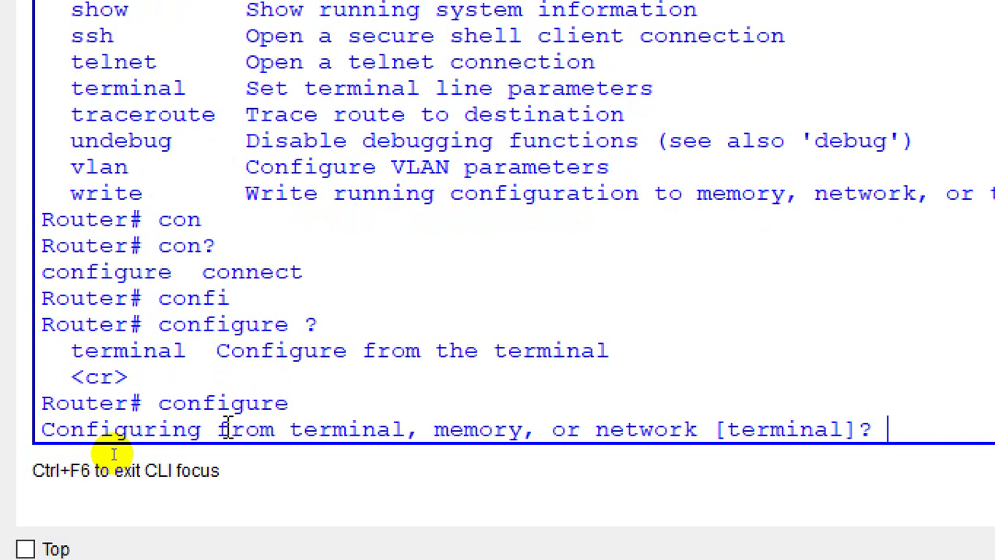
{"action": "key", "text": "Return"}
{"action": "key", "text": "Return"}
{"action": "key", "text": "Return"}
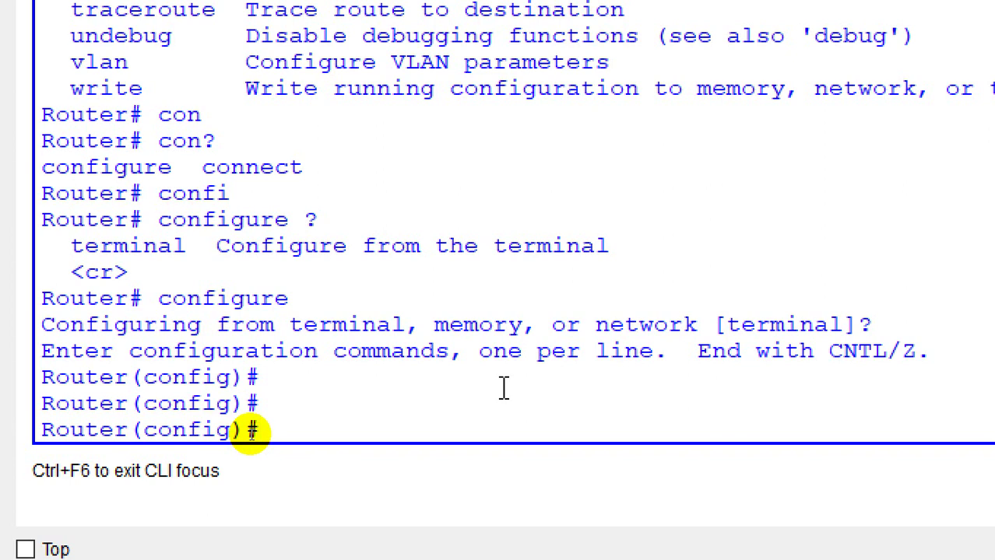
Step: Give console line 0 a password and require login on it
{"action": "type", "text": "lin"}
{"action": "key", "text": "Tab"}
{"action": "type", "text": "c"}
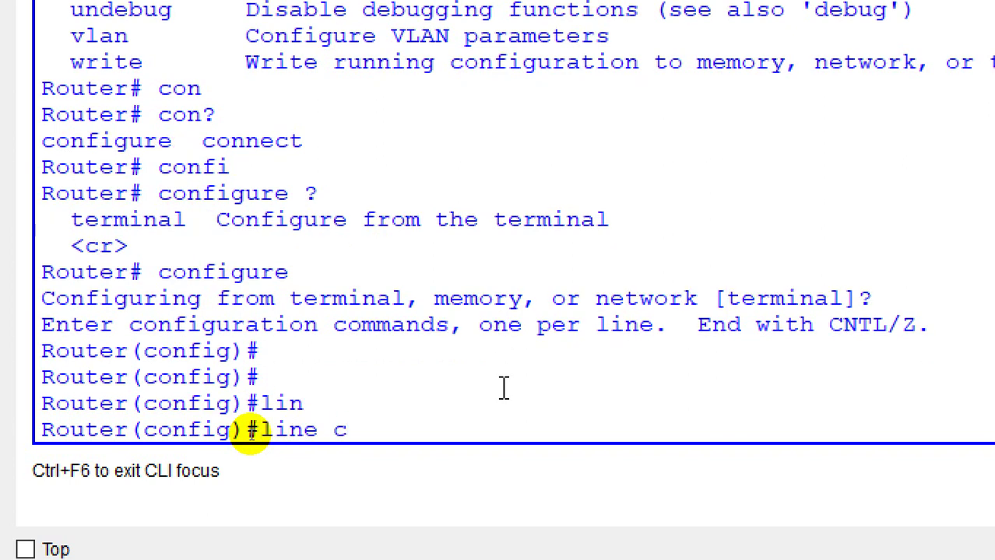
{"action": "key", "text": "Tab"}
{"action": "type", "text": "?"}
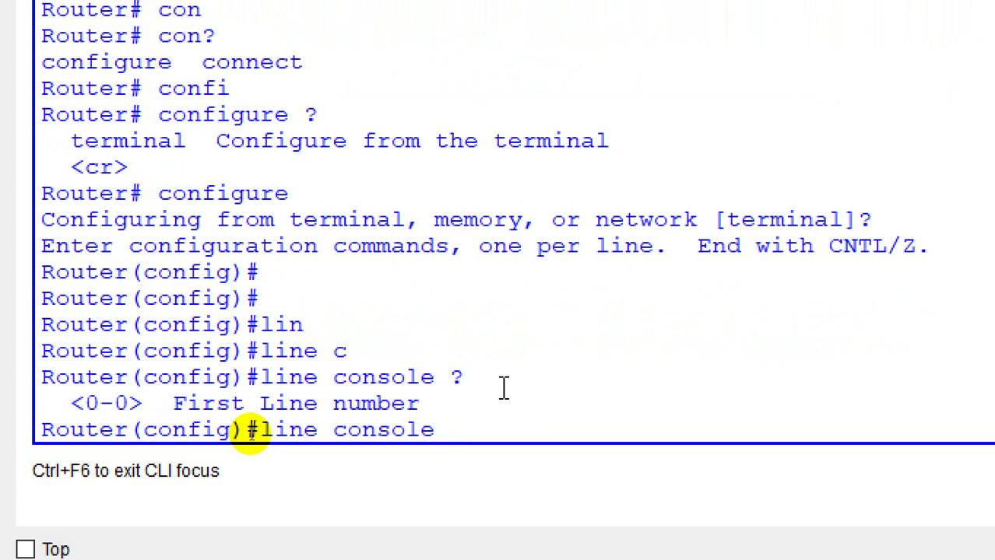
{"action": "type", "text": "0"}
{"action": "key", "text": "Return"}
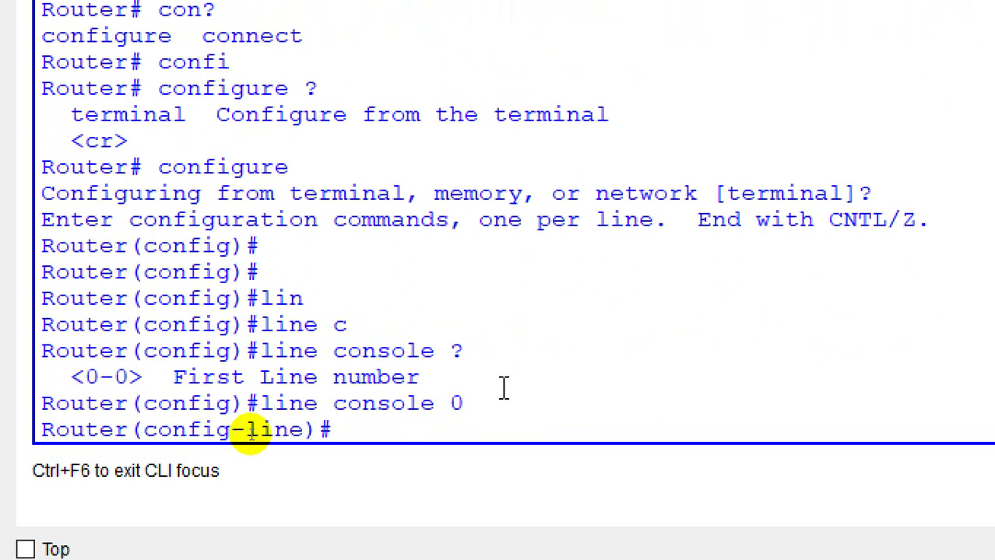
{"action": "type", "text": "pass"}
{"action": "key", "text": "Tab"}
{"action": "type", "text": "123"}
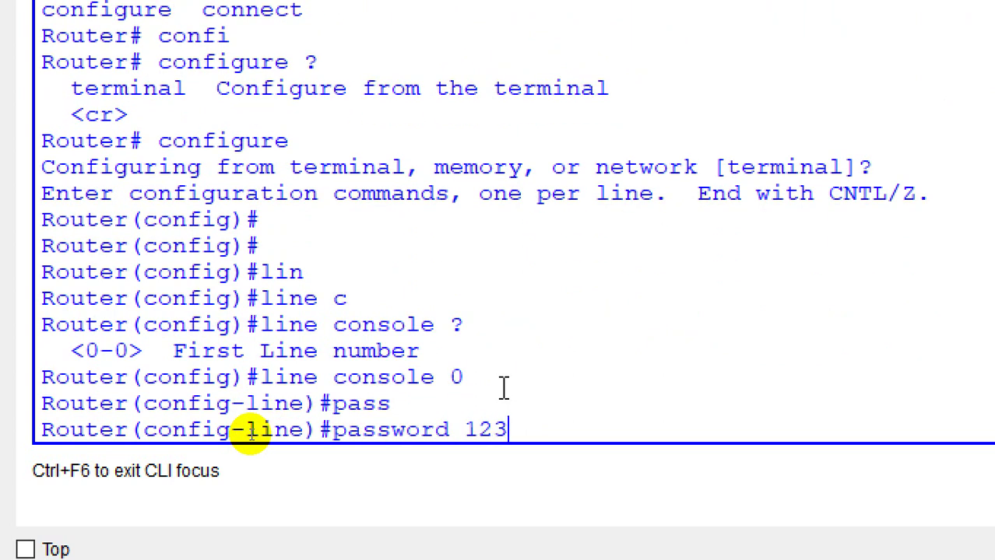
{"action": "key", "text": "Return"}
{"action": "type", "text": "login"}
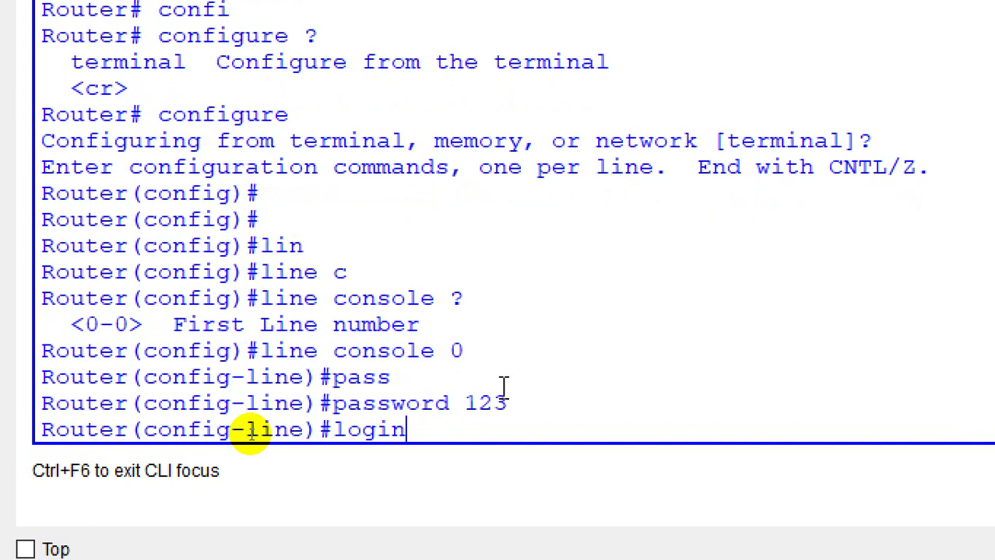
{"action": "key", "text": "Return"}
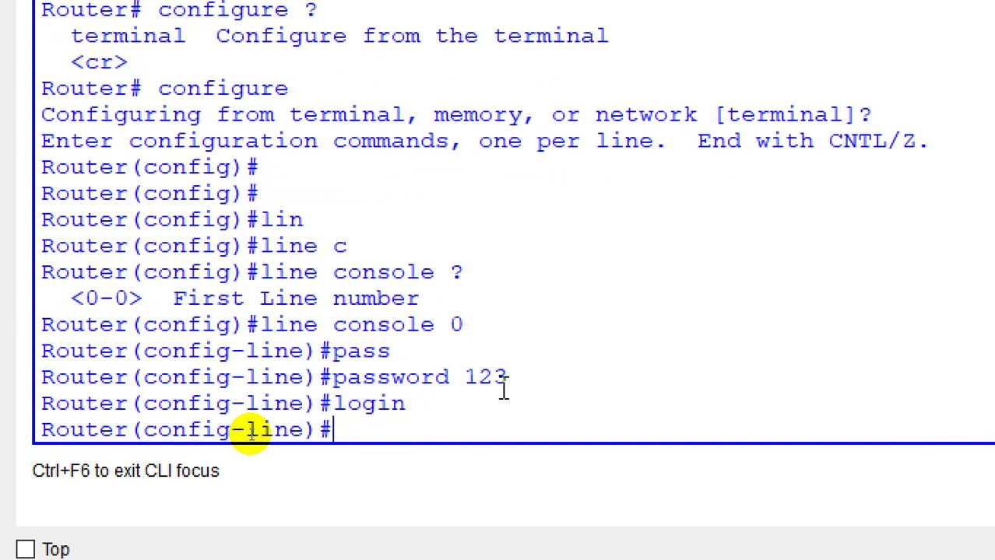
Step: Exit configuration, log out, and log back in with the console password
{"action": "type", "text": "exit"}
{"action": "key", "text": "Return"}
{"action": "key", "text": "Return"}
{"action": "type", "text": "exit"}
{"action": "key", "text": "Return"}
{"action": "key", "text": "Return"}
{"action": "key", "text": "Return"}
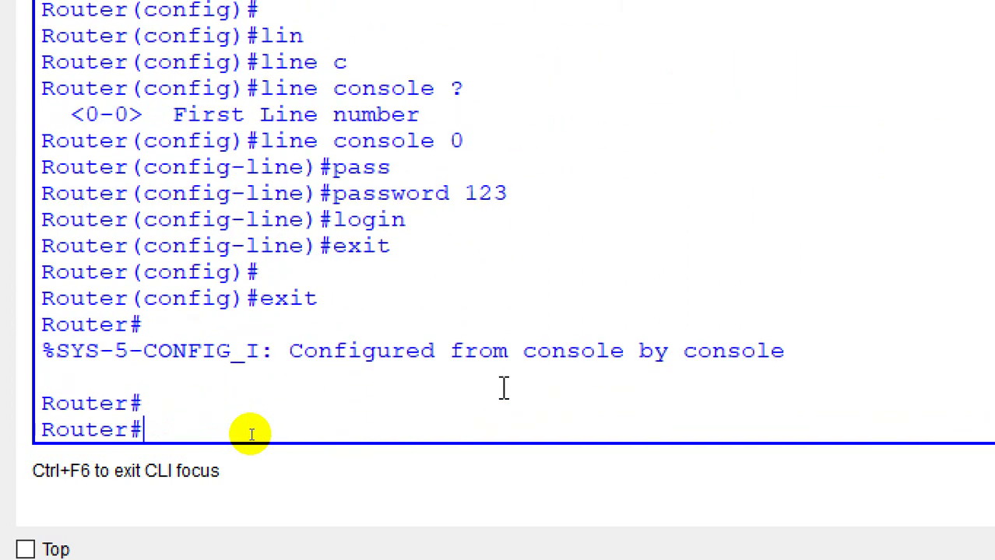
{"action": "type", "text": "exit"}
{"action": "key", "text": "Return"}
{"action": "key", "text": "Return"}
{"action": "key", "text": "Return"}
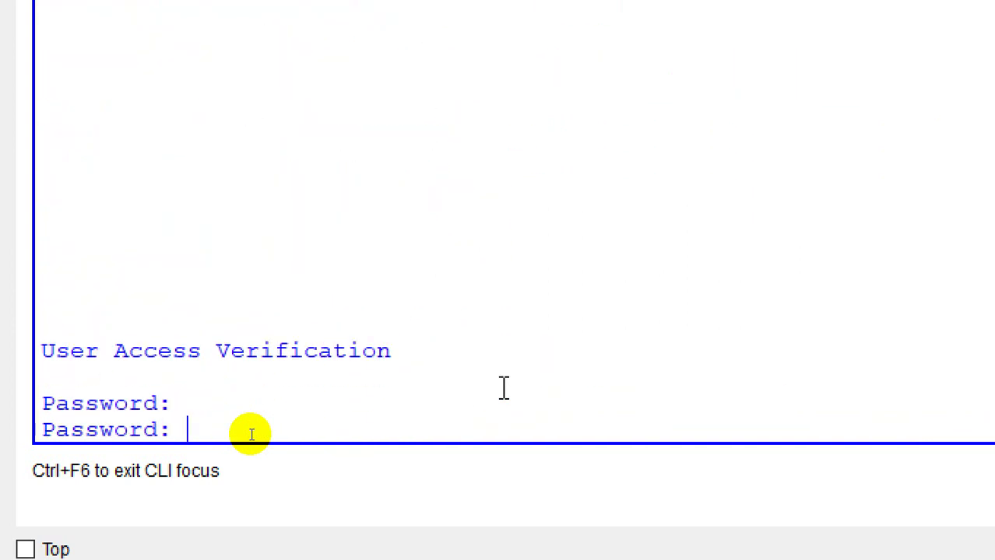
{"action": "key", "text": "Return"}
{"action": "key", "text": "Return"}
{"action": "key", "text": "Return"}
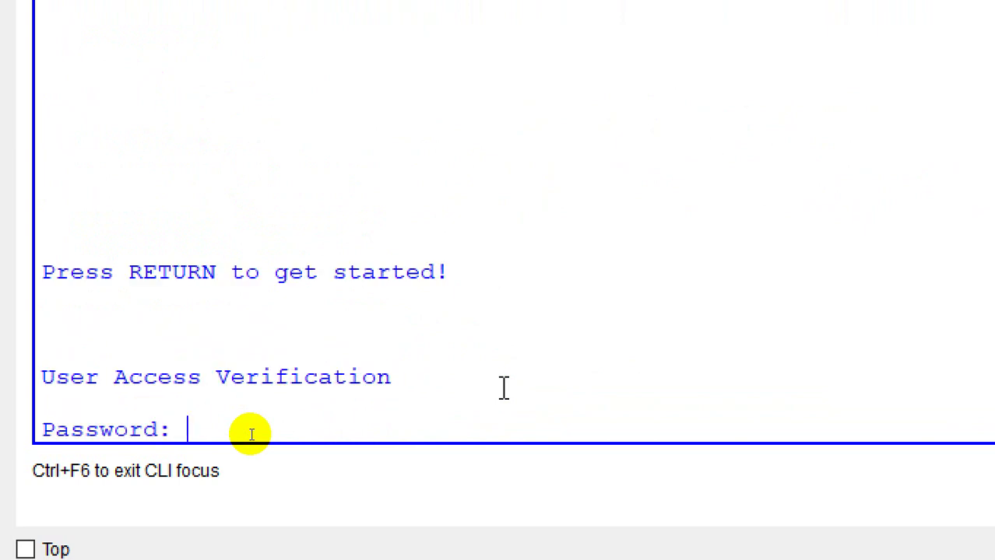
{"action": "key", "text": "Return"}
{"action": "key", "text": "Return"}
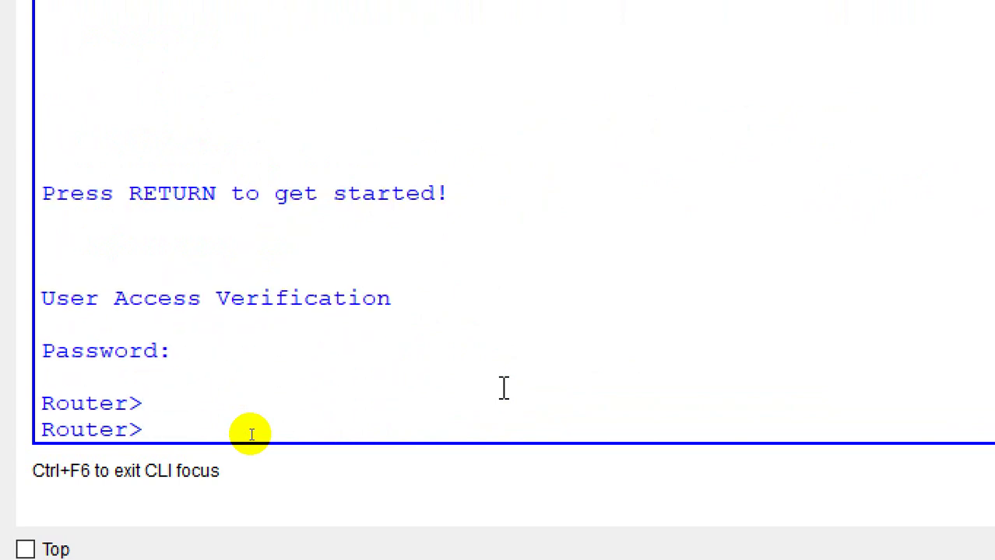
{"action": "type", "text": "en"}
Step: Return to global configuration and reopen line console 0
{"action": "key", "text": "Return"}
{"action": "type", "text": "config t"}
{"action": "key", "text": "Return"}
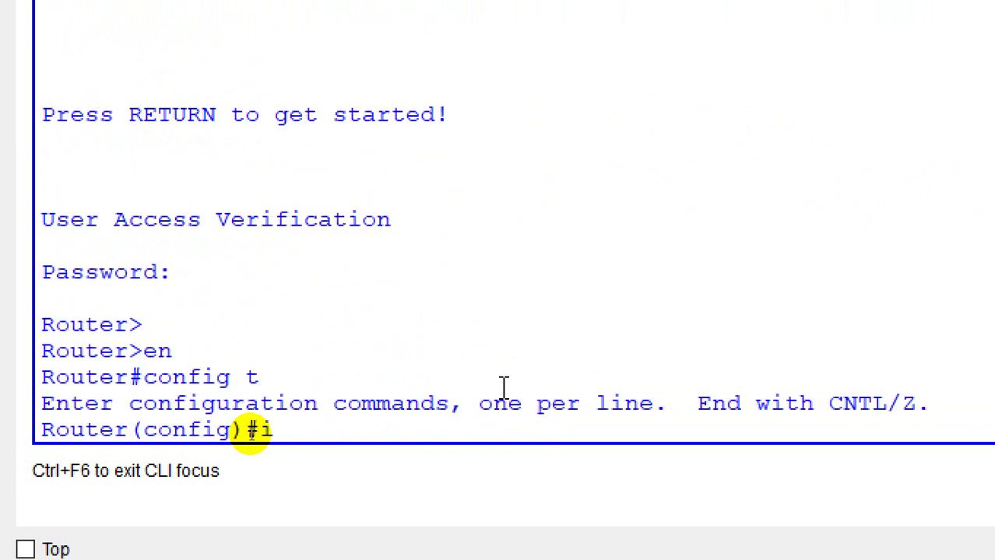
{"action": "type", "text": "lin"}
{"action": "key", "text": "Tab"}
{"action": "type", "text": "co"}
{"action": "key", "text": "Tab"}
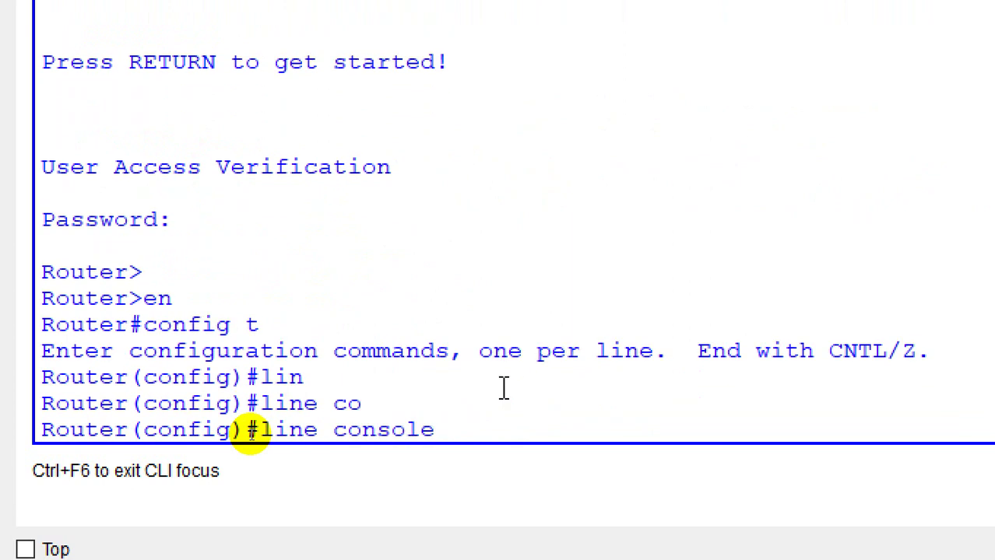
{"action": "type", "text": "0"}
{"action": "key", "text": "Return"}
Step: Remove the console password and plain login, replacing it with login local
{"action": "type", "text": "no pass"}
{"action": "key", "text": "Tab"}
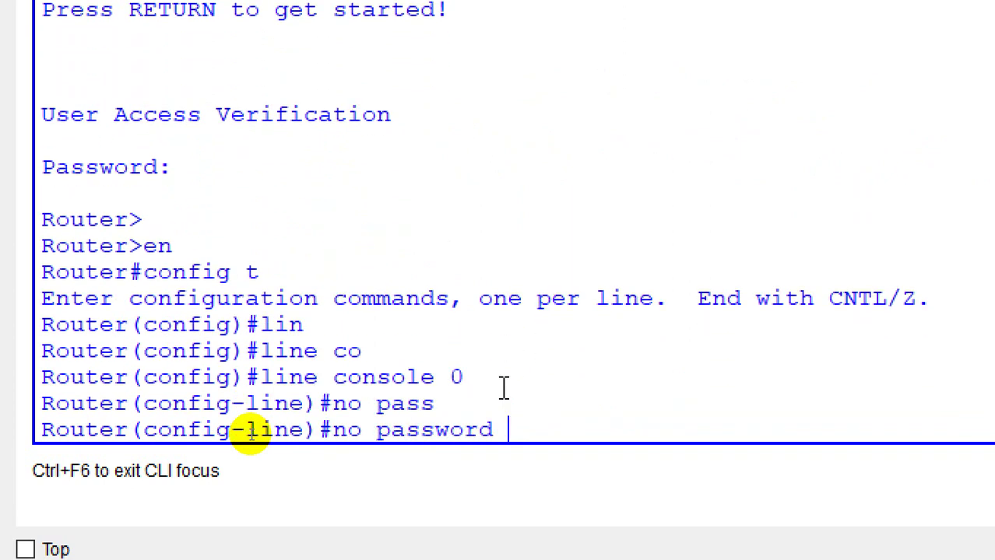
{"action": "key", "text": "Return"}
{"action": "type", "text": "no p"}
{"action": "type", "text": "l"}
{"action": "key", "text": "BackSpace"}
{"action": "key", "text": "BackSpace"}
{"action": "type", "text": "login"}
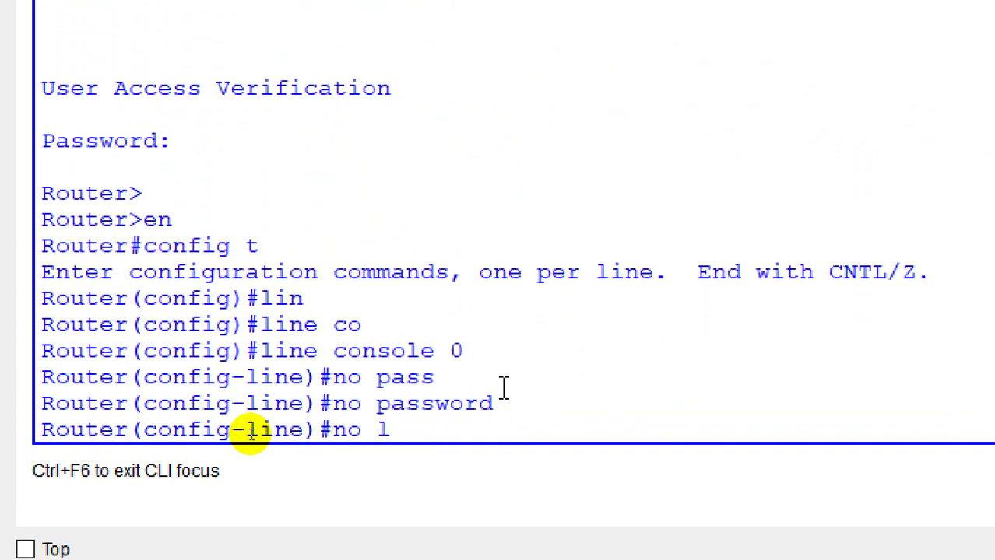
{"action": "key", "text": "Return"}
{"action": "key", "text": "Return"}
{"action": "key", "text": "Return"}
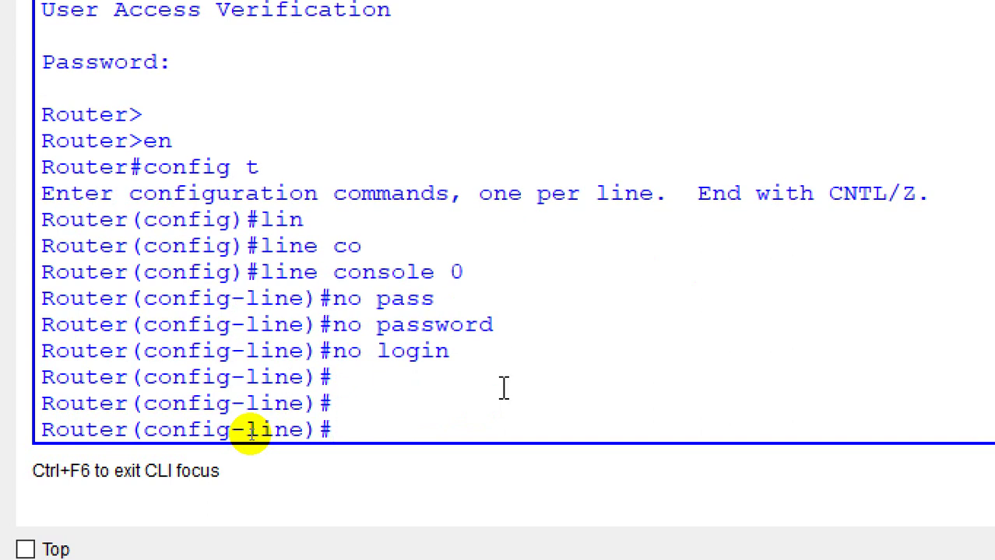
{"action": "type", "text": "login local"}
{"action": "key", "text": "Return"}
{"action": "type", "text": "exit"}
{"action": "key", "text": "Return"}
{"action": "key", "text": "Return"}
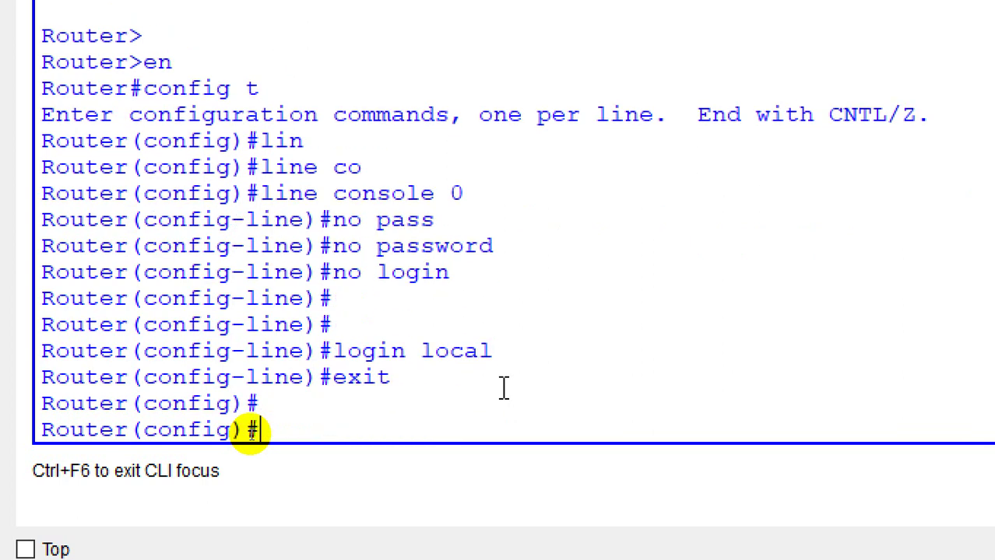
Step: Create local user admin with a plain password
{"action": "type", "text": "suer"}
{"action": "key", "text": "Tab"}
{"action": "key", "text": "BackSpace"}
{"action": "key", "text": "BackSpace"}
{"action": "key", "text": "BackSpace"}
{"action": "key", "text": "BackSpace"}
{"action": "type", "text": "uter(config)#u"}
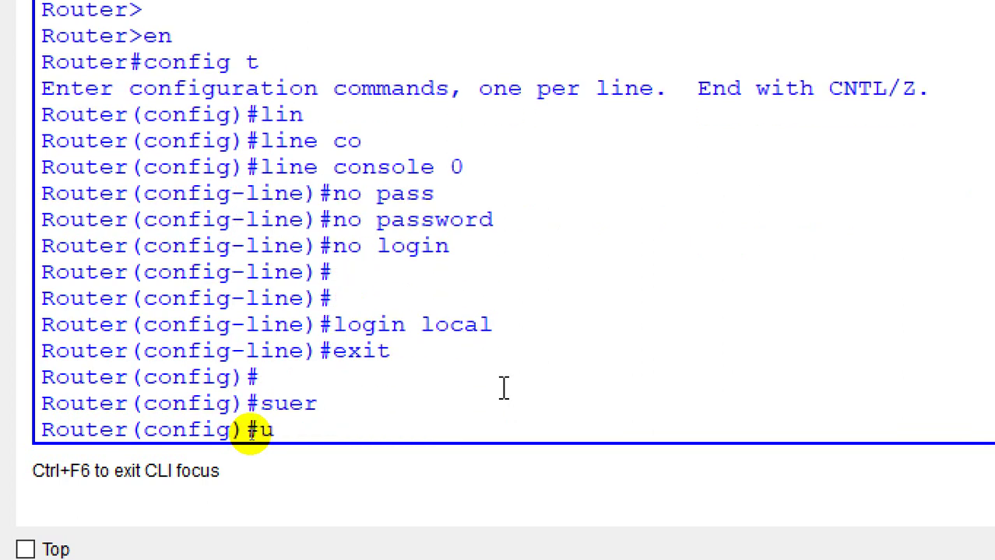
{"action": "type", "text": "sern"}
{"action": "key", "text": "Tab"}
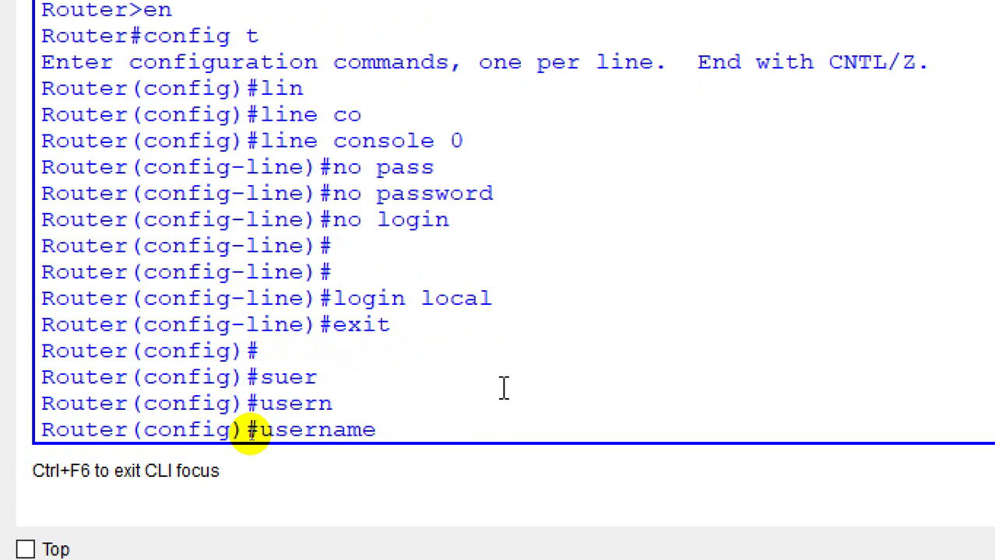
{"action": "type", "text": "ali"}
{"action": "key", "text": "BackSpace"}
{"action": "key", "text": "BackSpace"}
{"action": "type", "text": "dmin"}
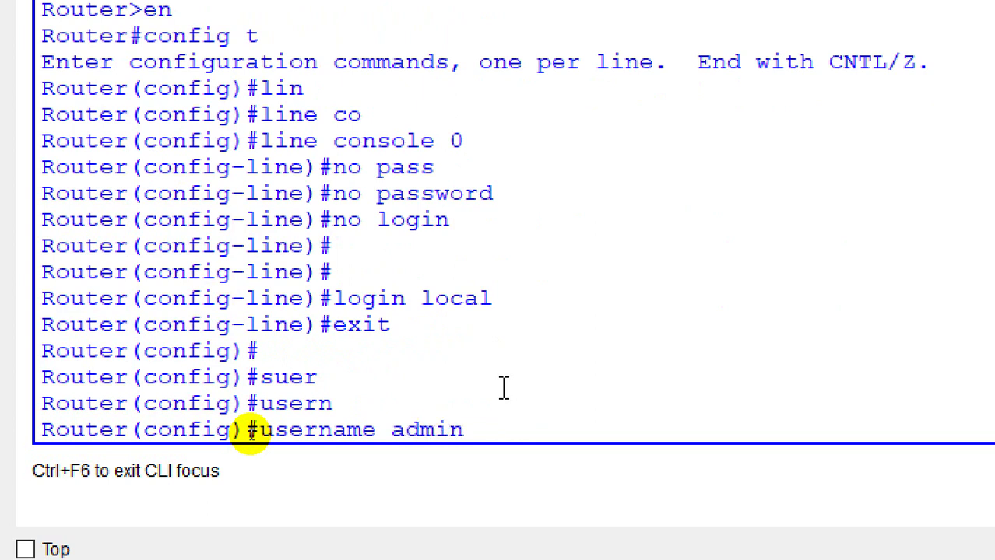
{"action": "type", "text": " pass"}
{"action": "key", "text": "Tab"}
{"action": "type", "text": "123"}
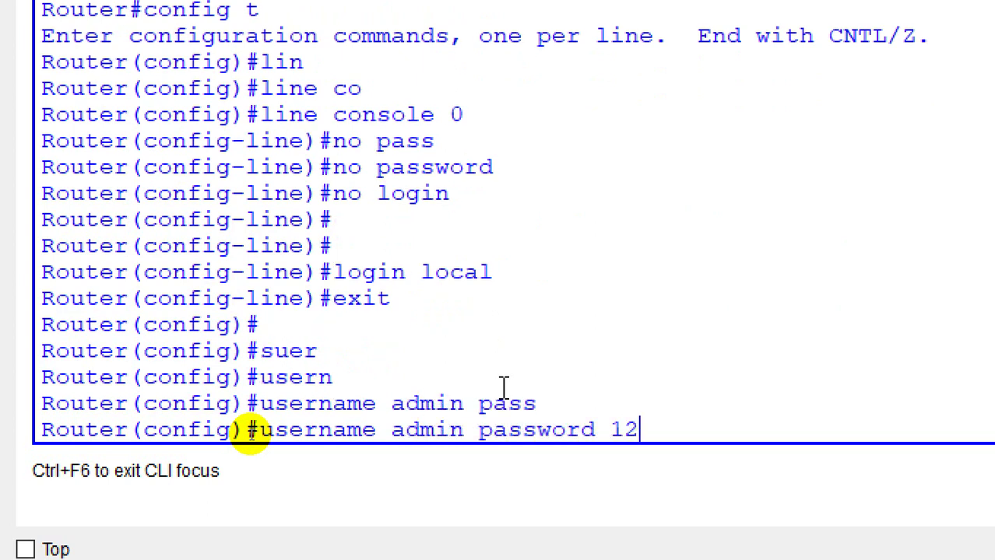
{"action": "key", "text": "Return"}
Step: Create local user support with an encrypted secret, then log out to the Username prompt
{"action": "type", "text": "userna"}
{"action": "key", "text": "Tab"}
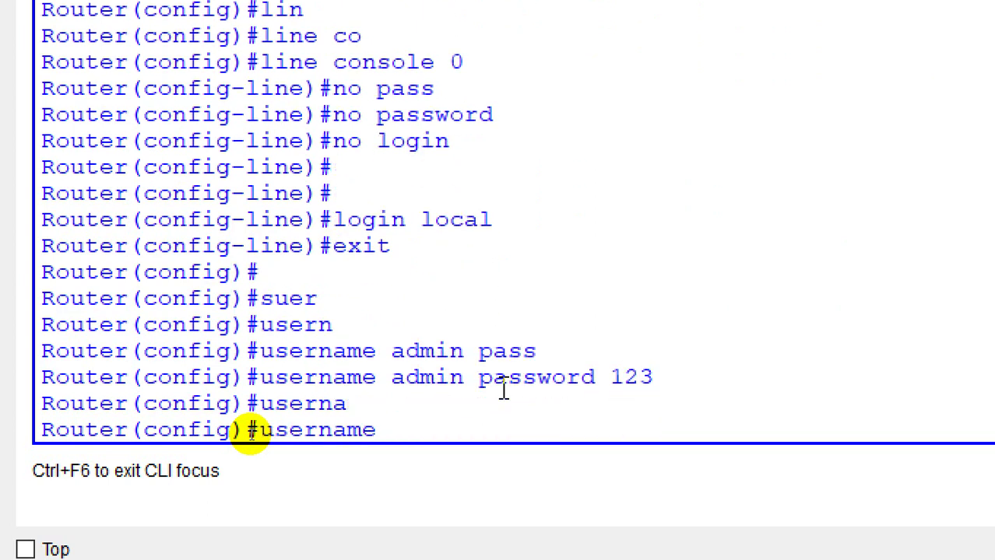
{"action": "type", "text": "support sec"}
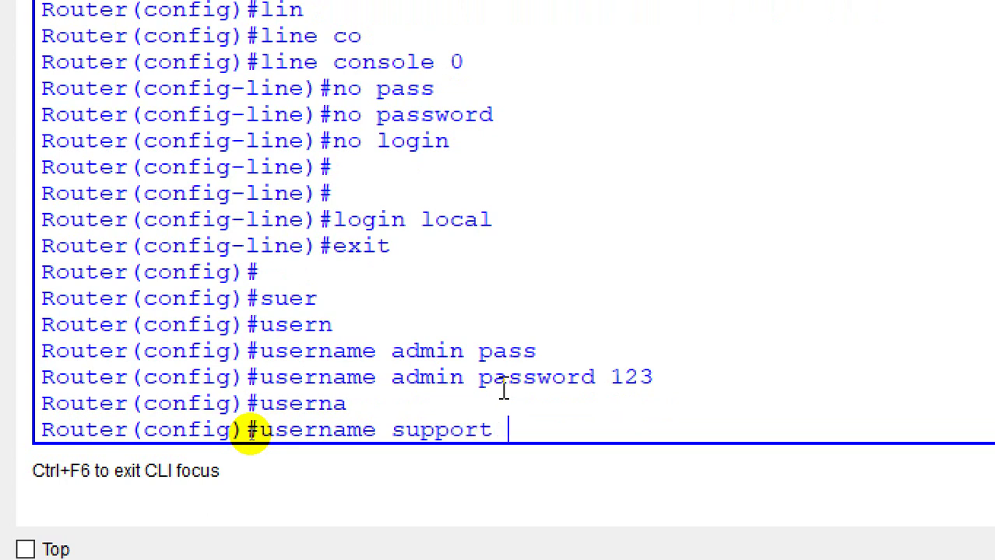
{"action": "key", "text": "Tab"}
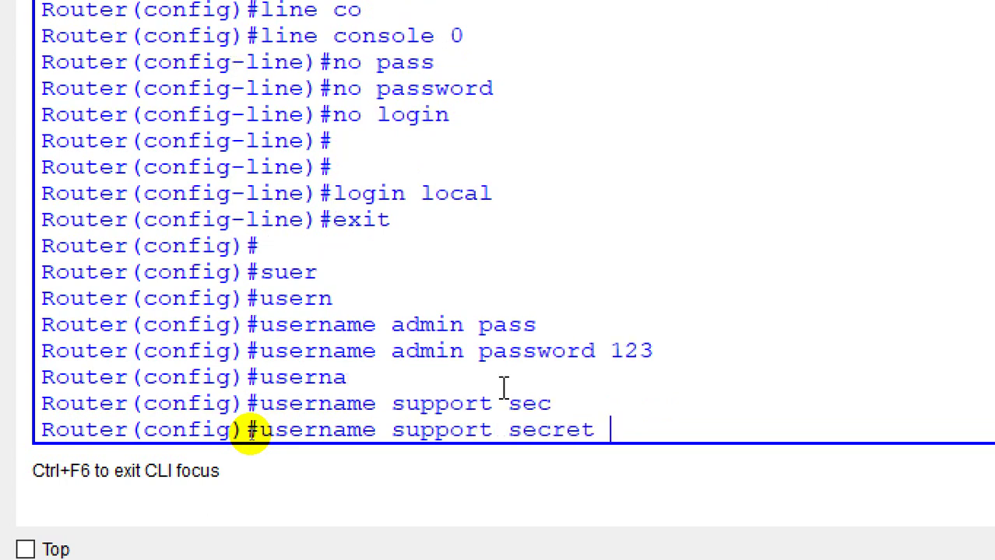
{"action": "type", "text": "123"}
{"action": "key", "text": "Return"}
{"action": "key", "text": "Return"}
{"action": "type", "text": "exi"}
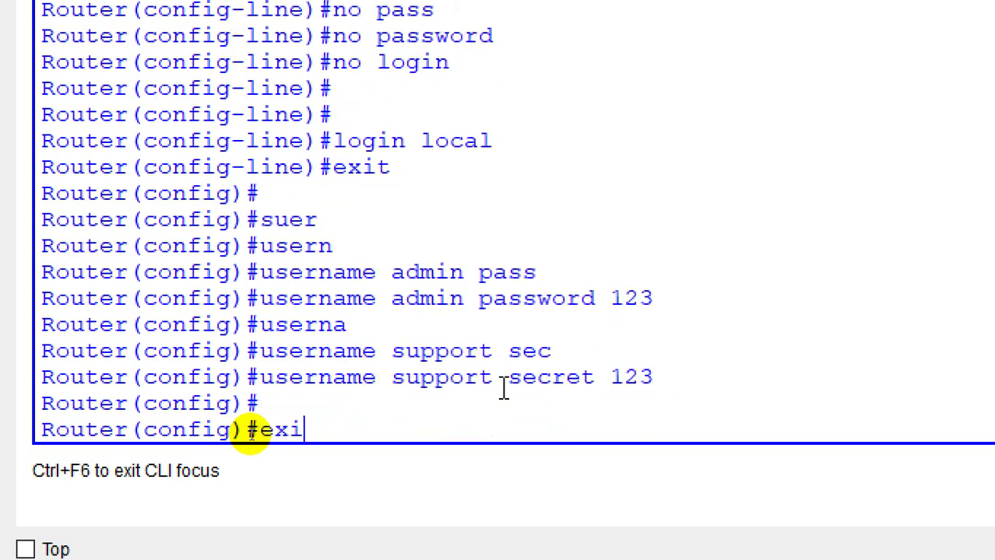
{"action": "type", "text": "t"}
{"action": "key", "text": "Return"}
{"action": "type", "text": "exit"}
{"action": "key", "text": "Return"}
{"action": "key", "text": "Return"}
{"action": "key", "text": "Return"}
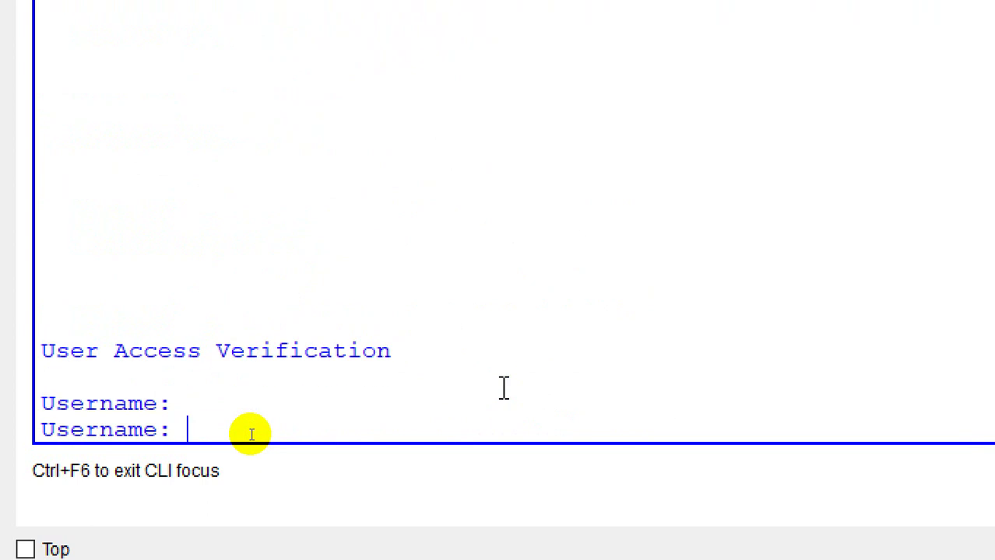
Step: Log in as admin after one failed attempt and enter privileged mode
{"action": "type", "text": "admin"}
{"action": "key", "text": "Return"}
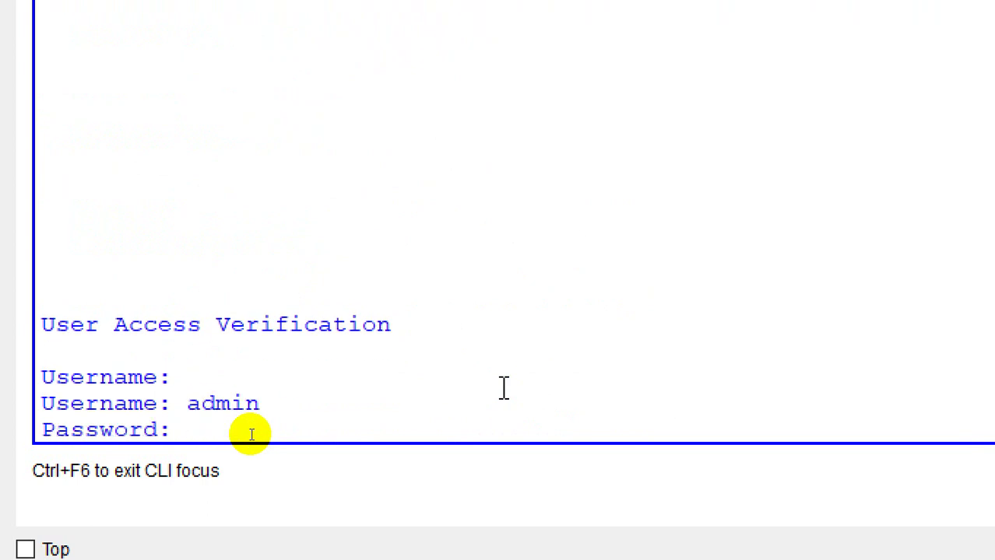
{"action": "key", "text": "Return"}
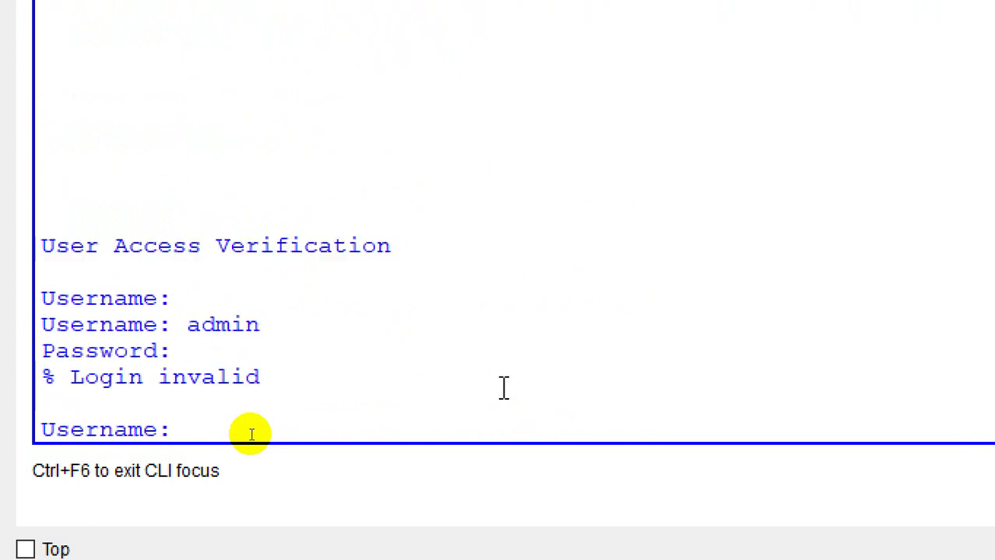
{"action": "type", "text": "admin"}
{"action": "key", "text": "Return"}
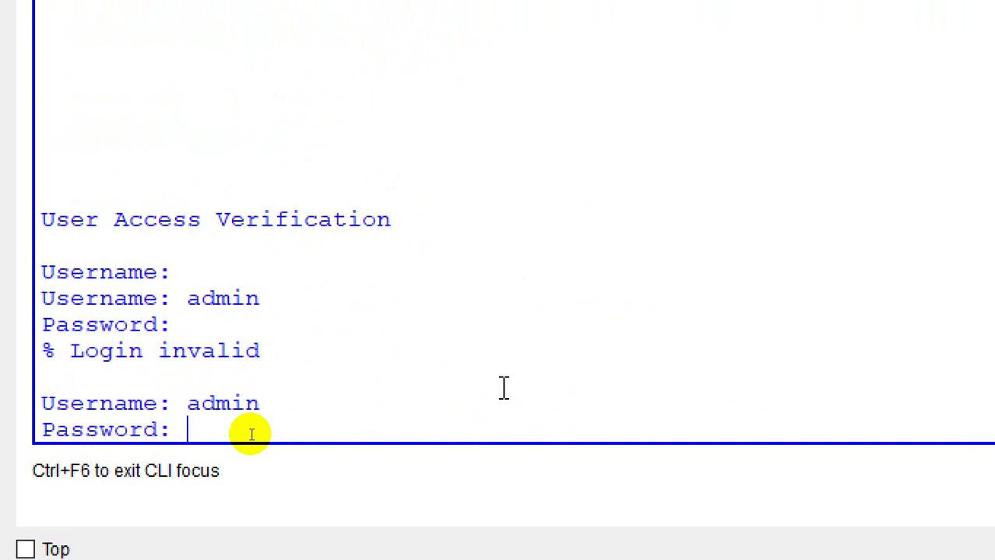
{"action": "key", "text": "Return"}
{"action": "type", "text": "en"}
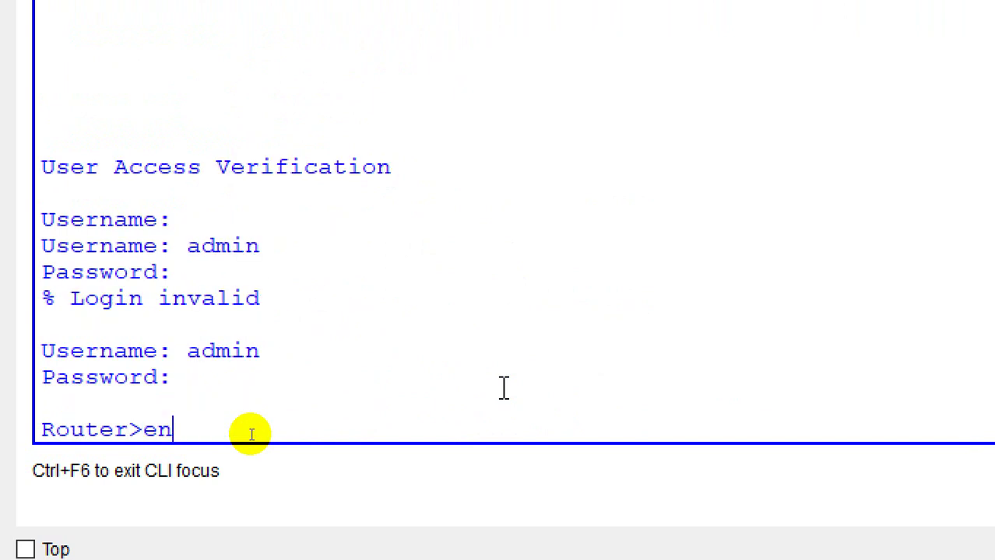
{"action": "key", "text": "Return"}
{"action": "key", "text": "Return"}
Step: Run show users to list admin logged in on console line 0
{"action": "type", "text": "show "}
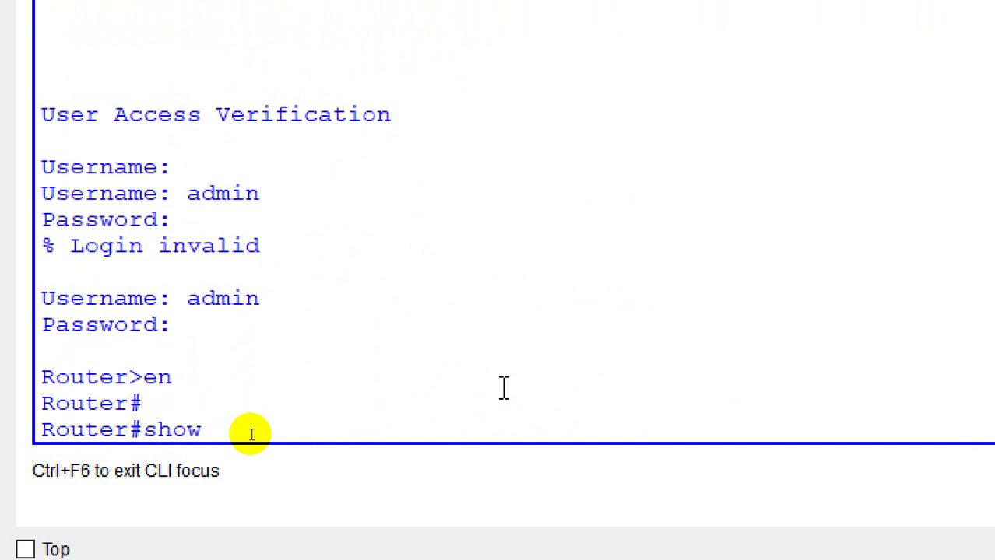
{"action": "type", "text": "user"}
{"action": "key", "text": "Tab"}
{"action": "key", "text": "Return"}
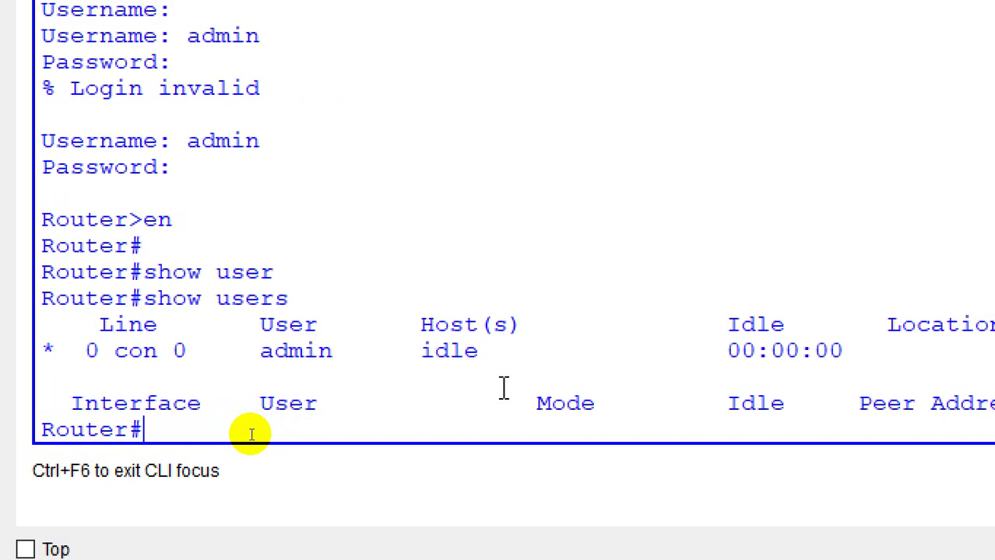
{"action": "key", "text": "Return"}
{"action": "key", "text": "Return"}
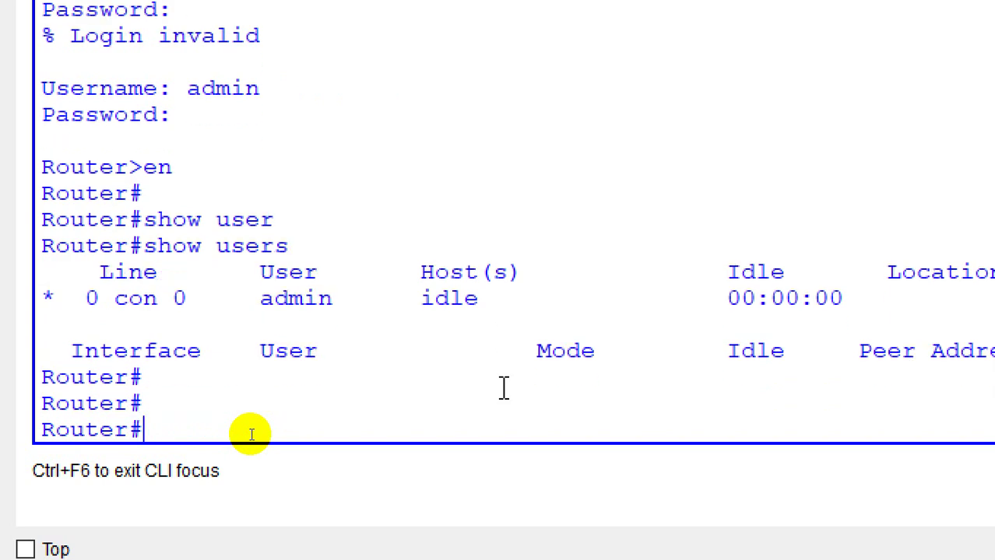
Step: Enter global configuration and switch to console line 0
{"action": "type", "text": "config t"}
{"action": "key", "text": "Return"}
{"action": "key", "text": "Return"}
{"action": "type", "text": "in"}
{"action": "key", "text": "Tab"}
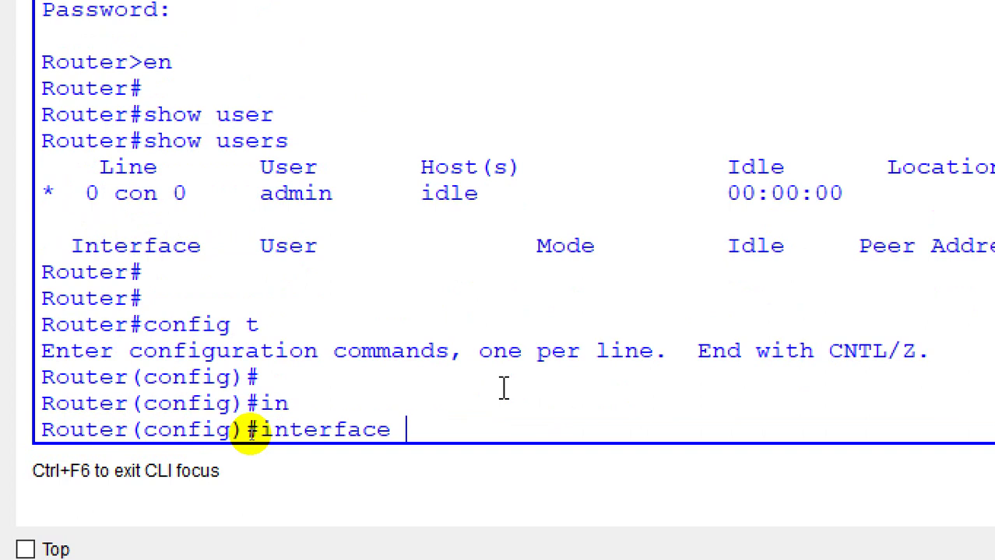
{"action": "type", "text": "l"}
{"action": "key", "text": "BackSpace"}
{"action": "key", "text": "BackSpace"}
{"action": "key", "text": "BackSpace"}
{"action": "key", "text": "BackSpace"}
{"action": "key", "text": "BackSpace"}
{"action": "key", "text": "BackSpace"}
{"action": "key", "text": "BackSpace"}
{"action": "key", "text": "BackSpace"}
{"action": "key", "text": "BackSpace"}
{"action": "key", "text": "BackSpace"}
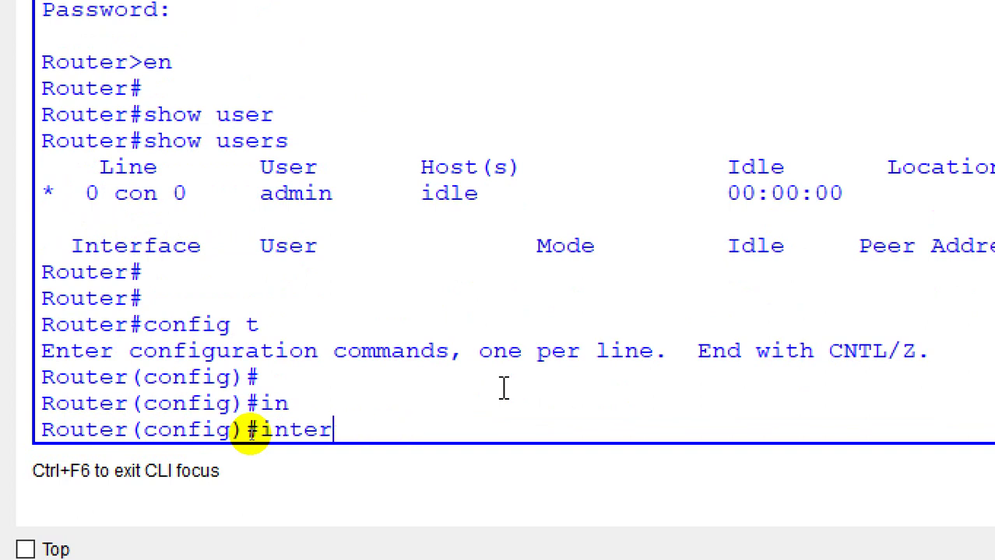
{"action": "type", "text": "lin"}
{"action": "key", "text": "Tab"}
{"action": "type", "text": "co"}
{"action": "key", "text": "Tab"}
{"action": "type", "text": "0"}
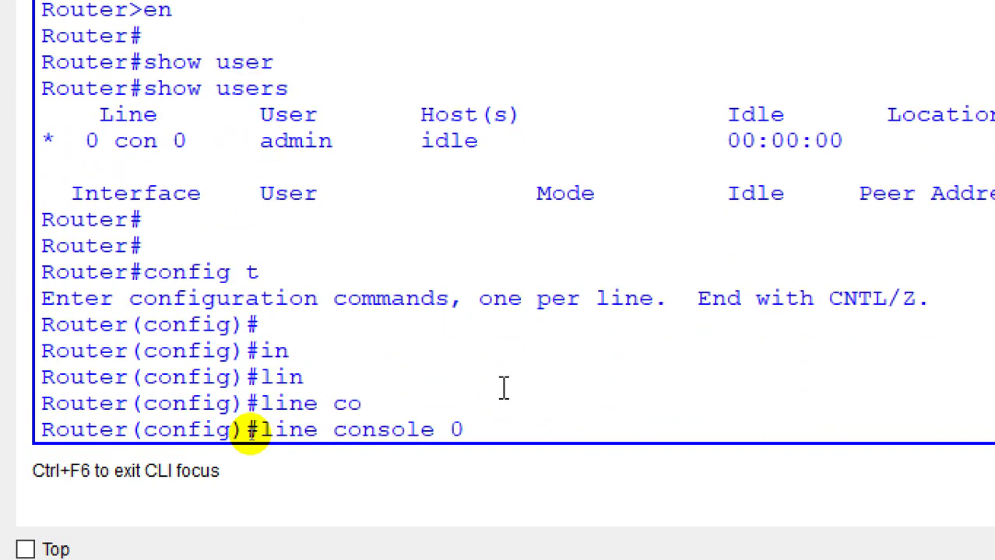
{"action": "key", "text": "Return"}
Step: Disable local login on console line 0 with 'no login local' and leave the line
{"action": "type", "text": "no login l"}
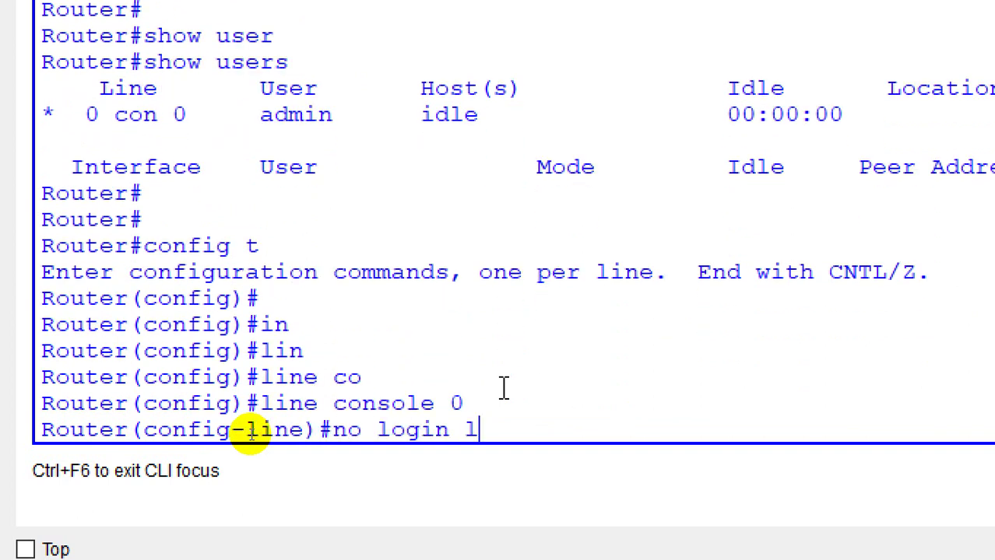
{"action": "type", "text": "ocal"}
{"action": "key", "text": "Return"}
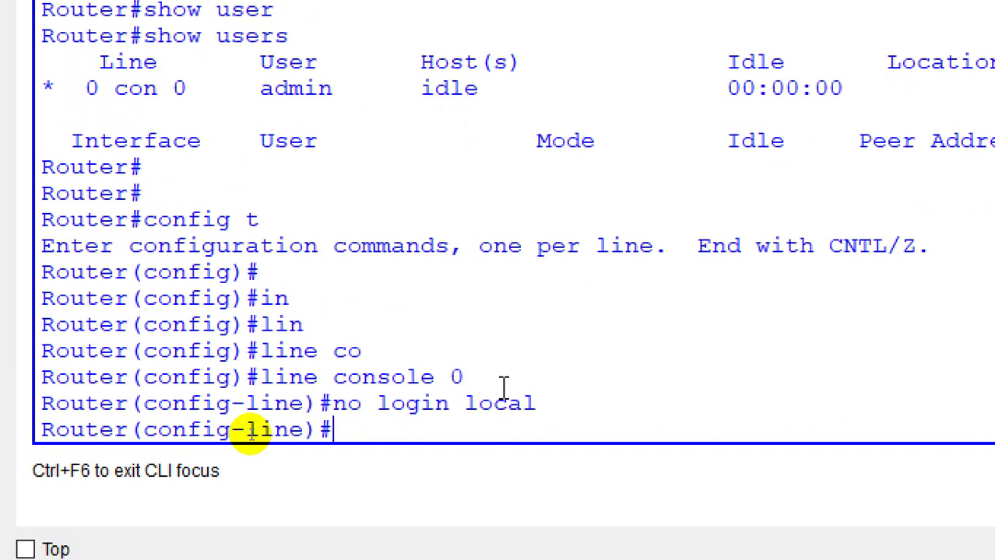
{"action": "type", "text": "exit"}
{"action": "key", "text": "Return"}
{"action": "key", "text": "Return"}
{"action": "key", "text": "Return"}
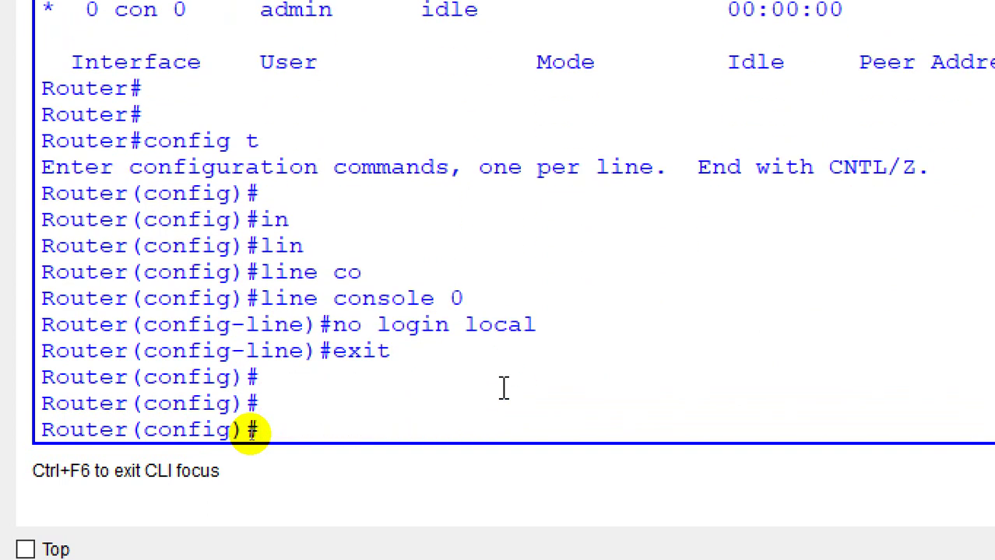
Step: Delete the local user accounts admin and support
{"action": "type", "text": "no user"}
{"action": "key", "text": "Tab"}
{"action": "type", "text": "admi"}
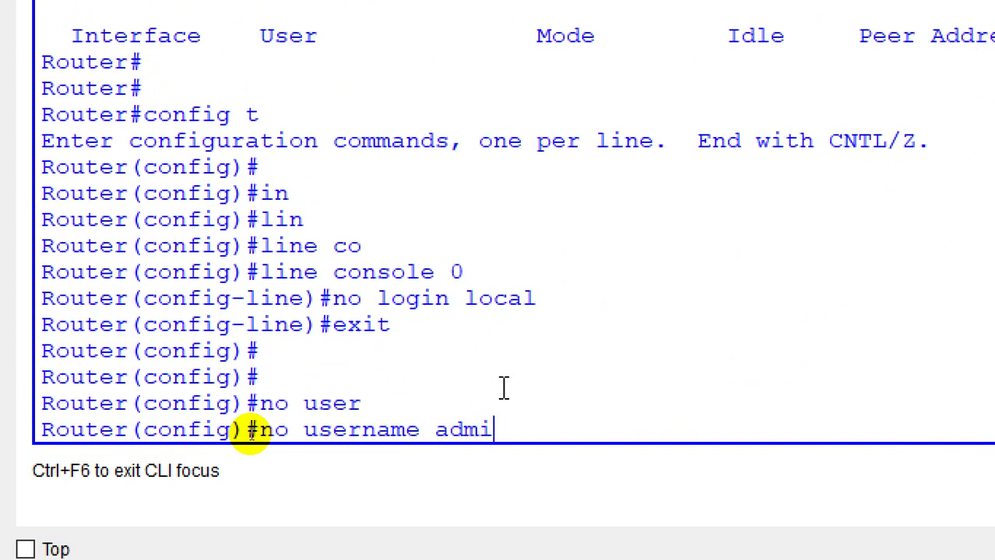
{"action": "type", "text": "n"}
{"action": "key", "text": "Return"}
{"action": "type", "text": "no suer"}
{"action": "key", "text": "Tab"}
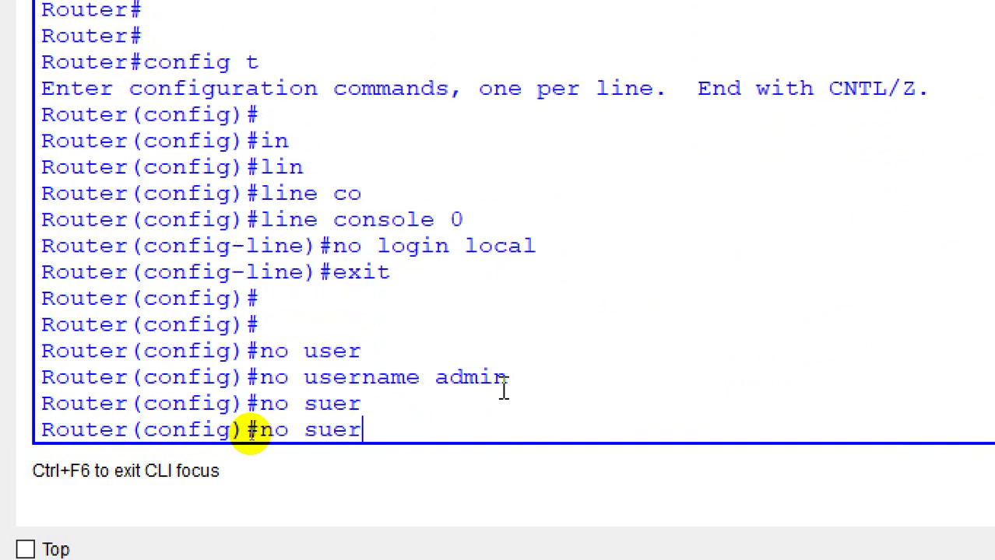
{"action": "key", "text": "BackSpace"}
{"action": "key", "text": "BackSpace"}
{"action": "key", "text": "BackSpace"}
{"action": "key", "text": "BackSpace"}
{"action": "key", "text": "BackSpace"}
{"action": "type", "text": "user"}
{"action": "key", "text": "Tab"}
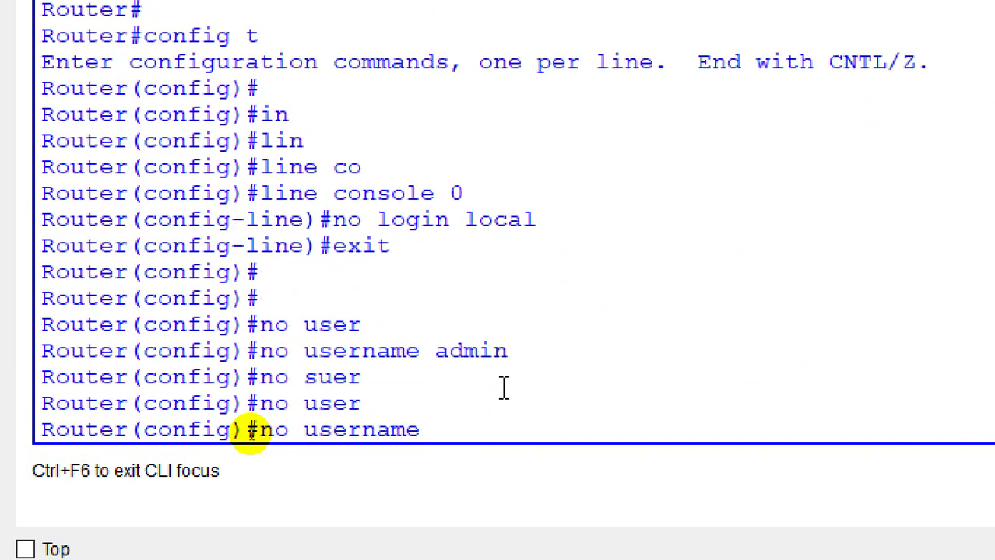
{"action": "type", "text": "support"}
{"action": "key", "text": "Return"}
{"action": "key", "text": "Return"}
{"action": "key", "text": "Return"}
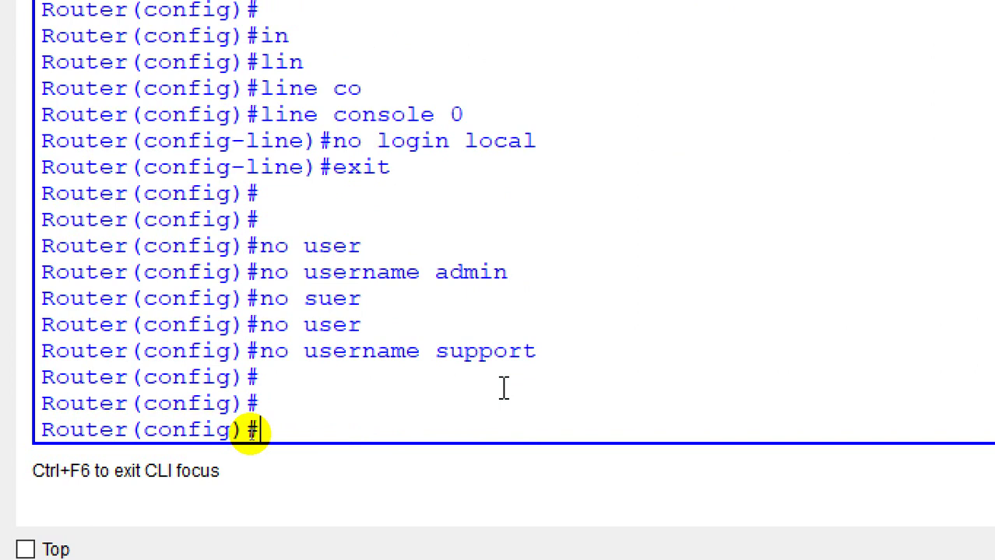
Step: Enter configuration for vty lines 0 4
{"action": "type", "text": "in"}
{"action": "key", "text": "Tab"}
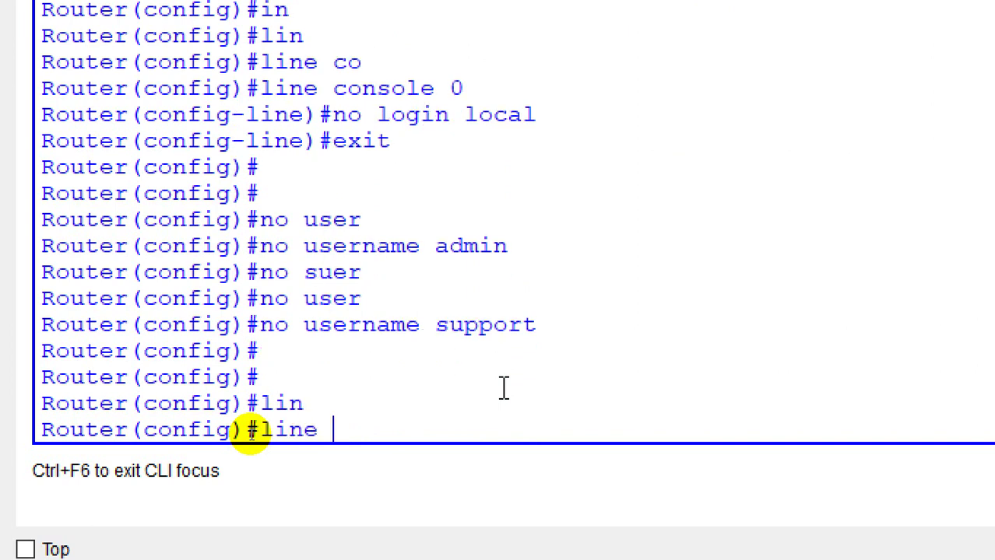
{"action": "type", "text": "vt"}
{"action": "key", "text": "Tab"}
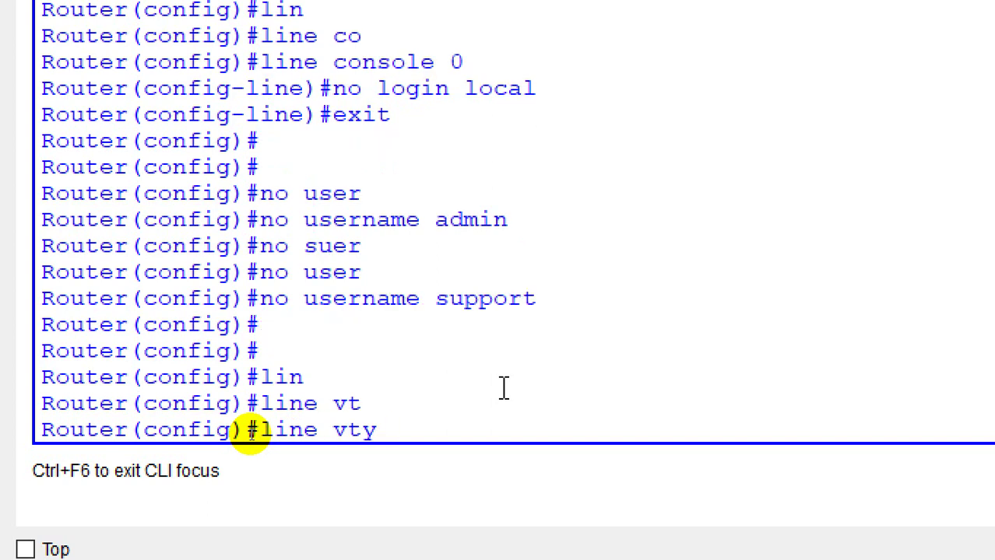
{"action": "type", "text": "?"}
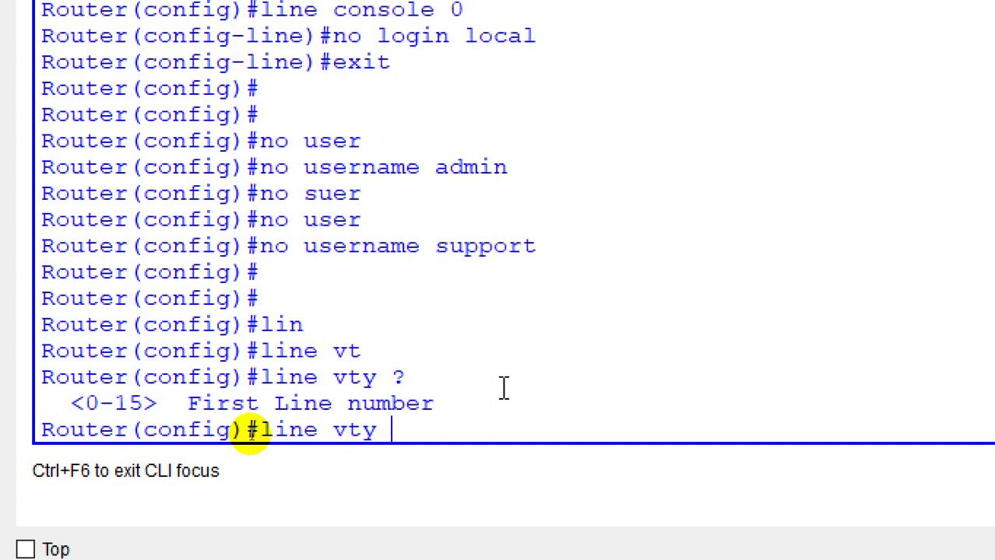
{"action": "type", "text": "0 5"}
{"action": "key", "text": "BackSpace"}
{"action": "type", "text": "4"}
{"action": "key", "text": "Return"}
{"action": "type", "text": "pass"}
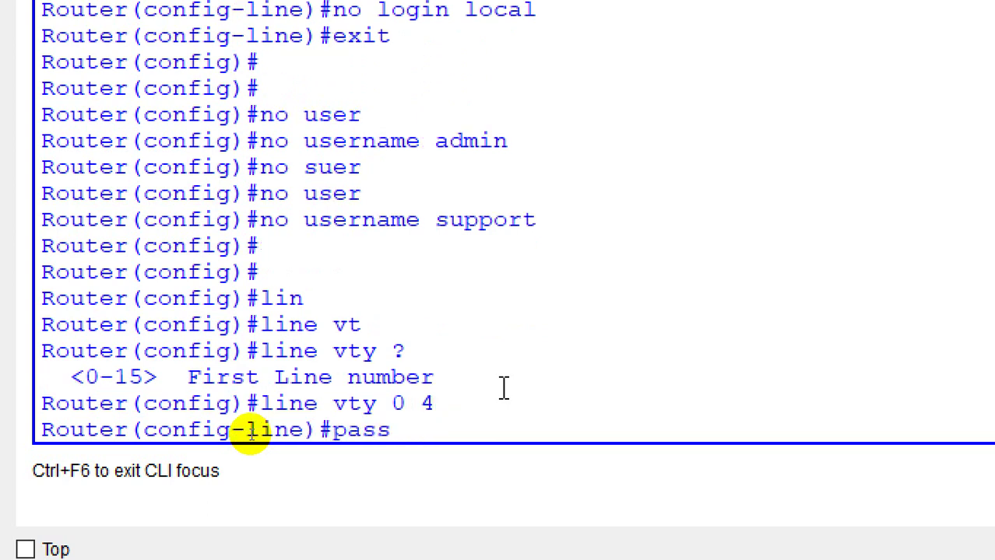
{"action": "key", "text": "Tab"}
{"action": "type", "text": "123"}
{"action": "key", "text": "Return"}
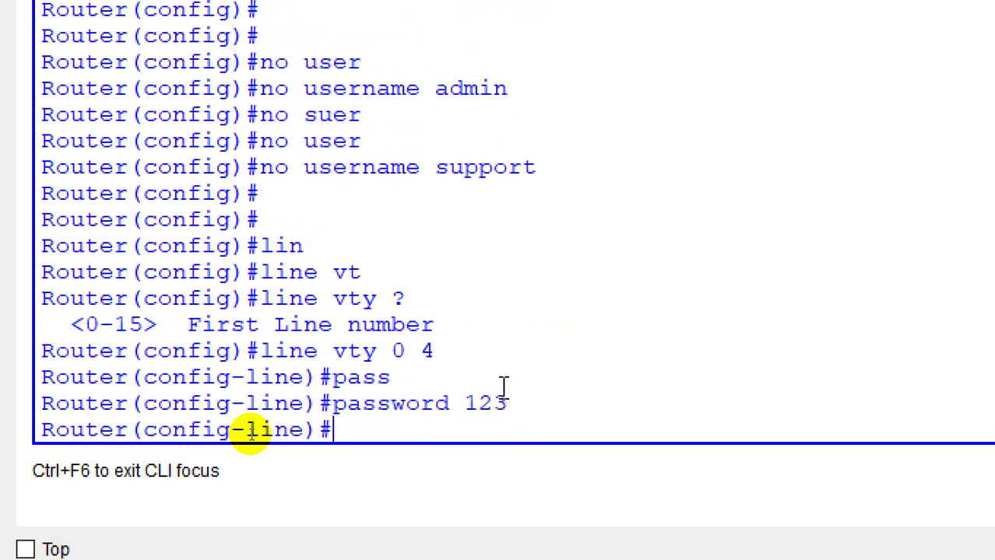
{"action": "type", "text": "login"}
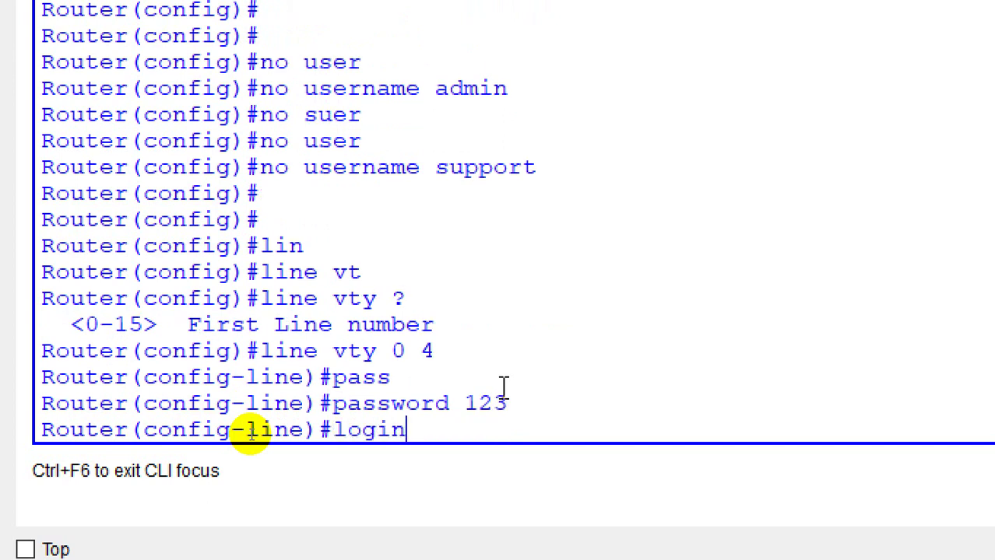
{"action": "key", "text": "Return"}
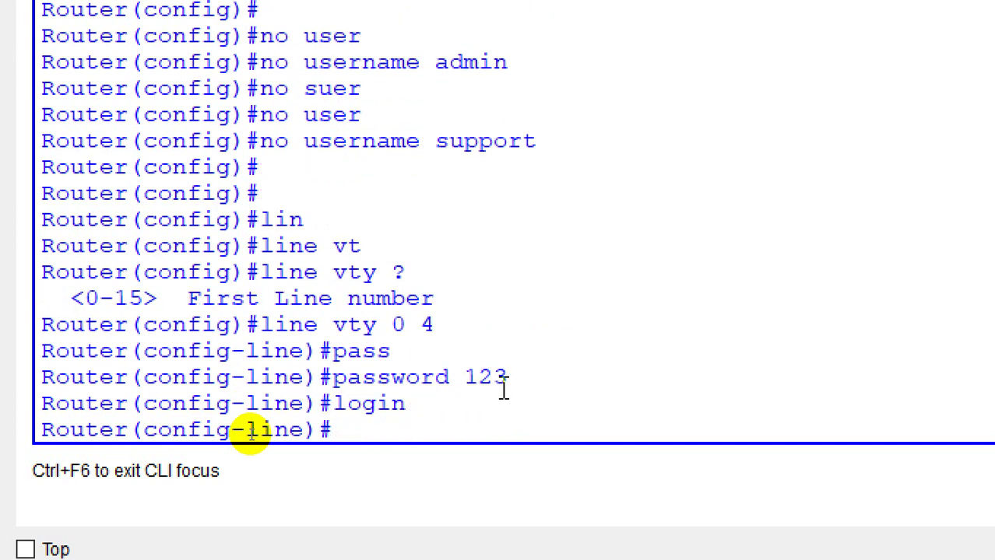
Step: Switch the vty lines to 'login local' and exit to global configuration
{"action": "type", "text": "loi"}
{"action": "key", "text": "BackSpace"}
{"action": "type", "text": "gincal"}
{"action": "key", "text": "BackSpace"}
{"action": "key", "text": "BackSpace"}
{"action": "key", "text": "BackSpace"}
{"action": "key", "text": "BackSpace"}
{"action": "type", "text": "n "}
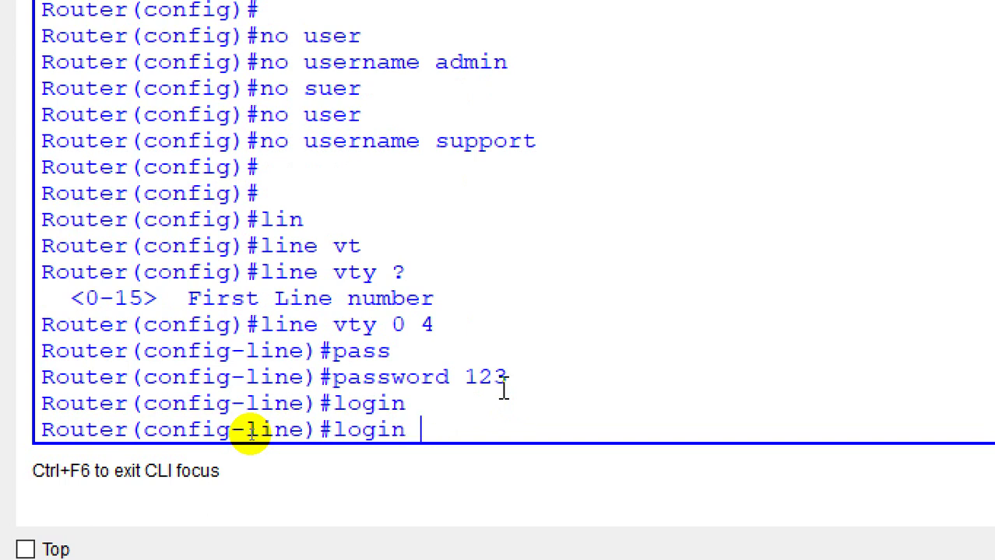
{"action": "type", "text": "c"}
{"action": "key", "text": "BackSpace"}
{"action": "type", "text": "local"}
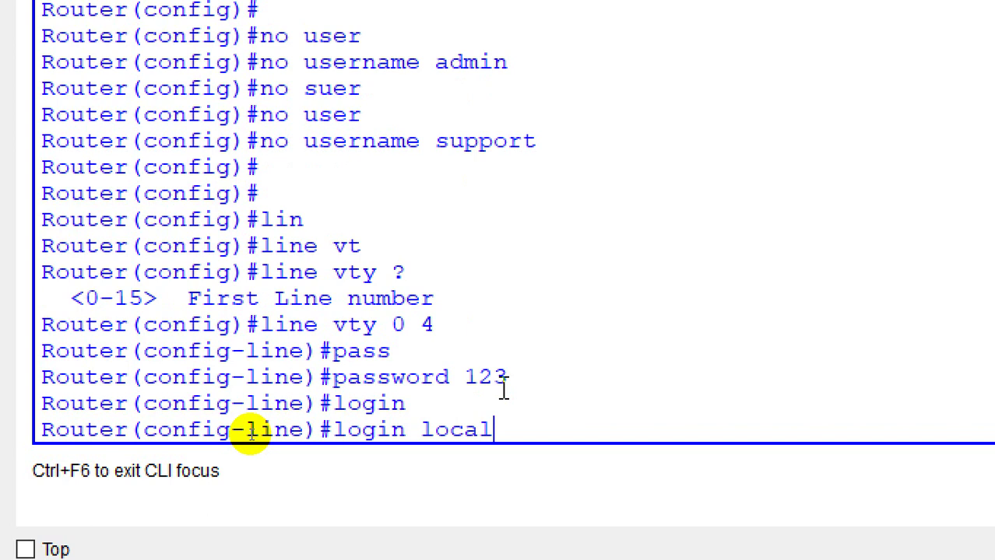
{"action": "key", "text": "Return"}
{"action": "type", "text": "exit"}
{"action": "key", "text": "Return"}
{"action": "key", "text": "Return"}
{"action": "type", "text": "user"}
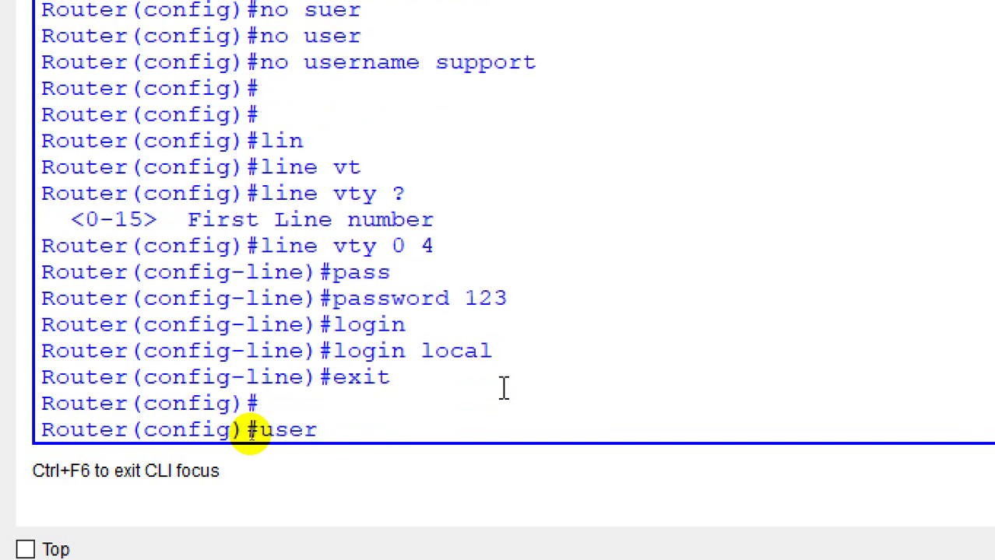
{"action": "key", "text": "Tab"}
{"action": "type", "text": "admin pass"}
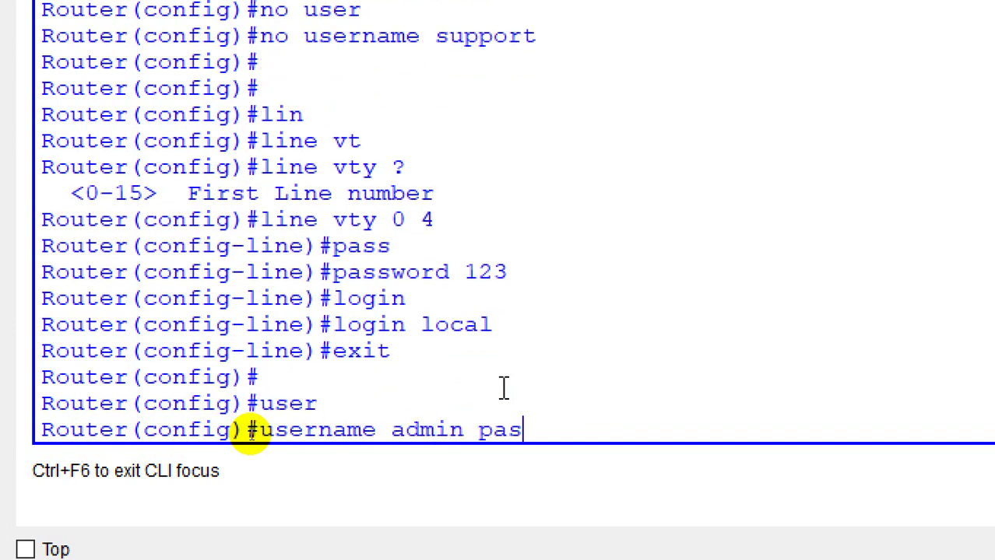
{"action": "key", "text": "Tab"}
{"action": "type", "text": "123"}
{"action": "key", "text": "Return"}
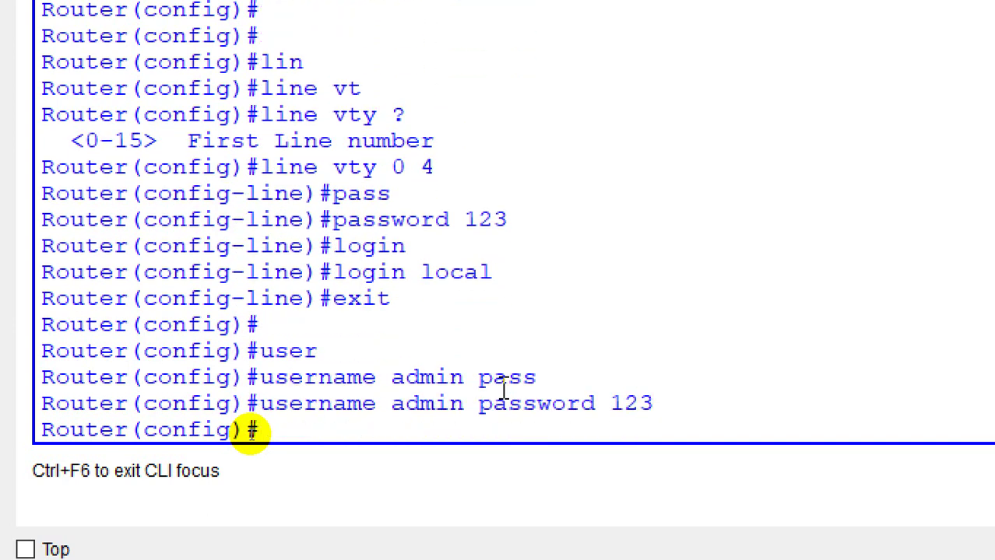
Step: Try 'no login local' in global mode, then enter vty lines 0 4
{"action": "type", "text": "no login local"}
{"action": "key", "text": "Return"}
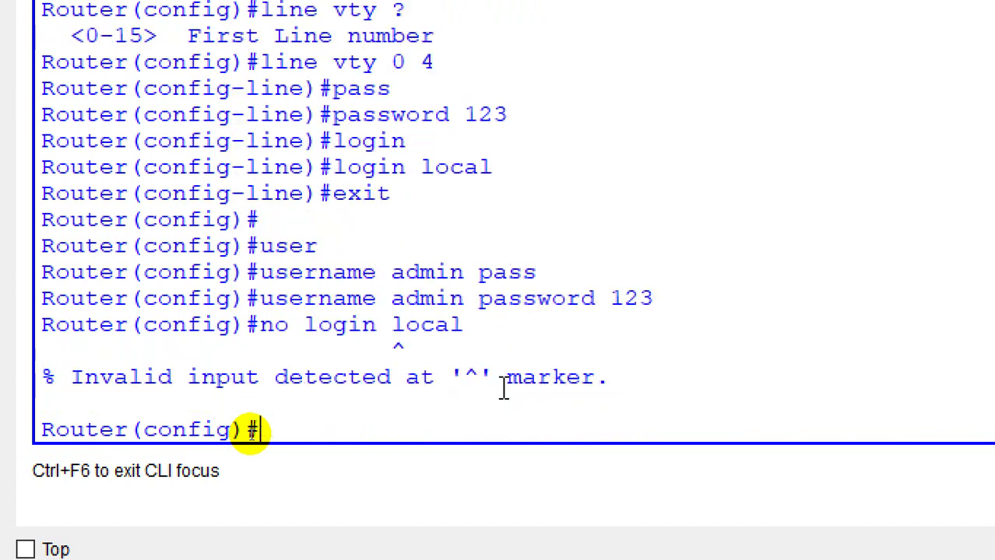
{"action": "type", "text": "no l"}
{"action": "type", "text": "o"}
{"action": "key", "text": "BackSpace"}
{"action": "key", "text": "BackSpace"}
{"action": "key", "text": "BackSpace"}
{"action": "type", "text": "lin"}
{"action": "key", "text": "Tab"}
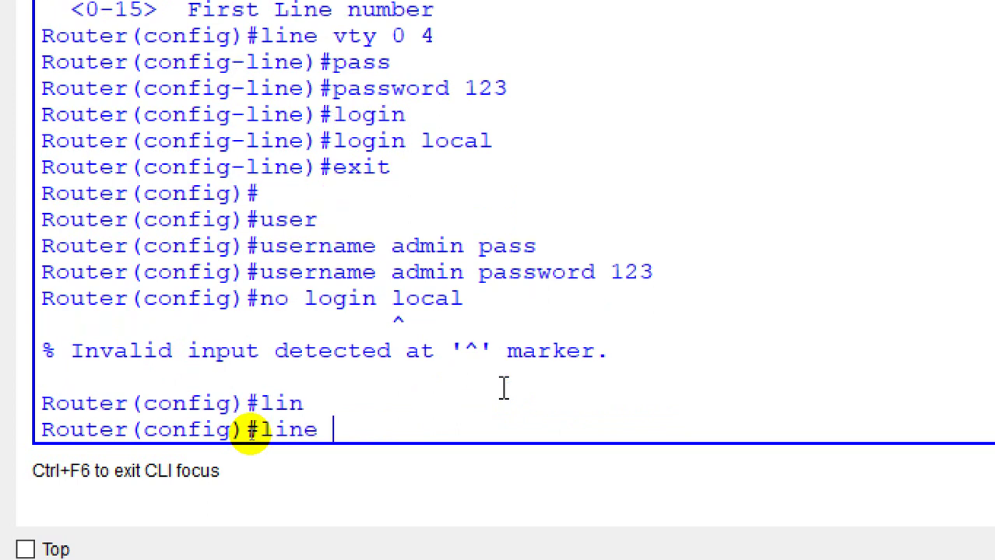
{"action": "type", "text": "v"}
{"action": "key", "text": "Tab"}
{"action": "type", "text": "0 "}
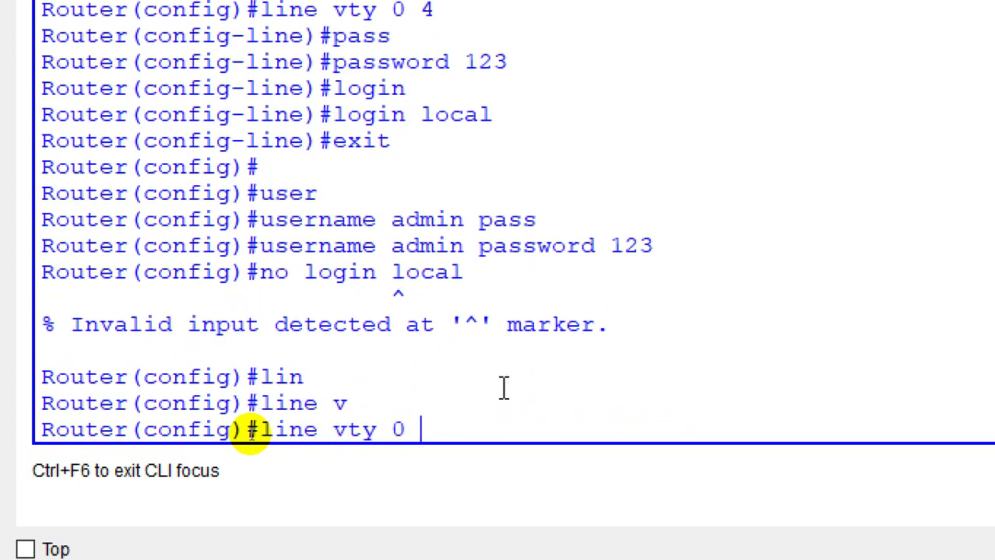
{"action": "type", "text": "4"}
{"action": "key", "text": "Return"}
Step: Remove login local, login and the password from vty lines 0–4, then exit
{"action": "type", "text": "no"}
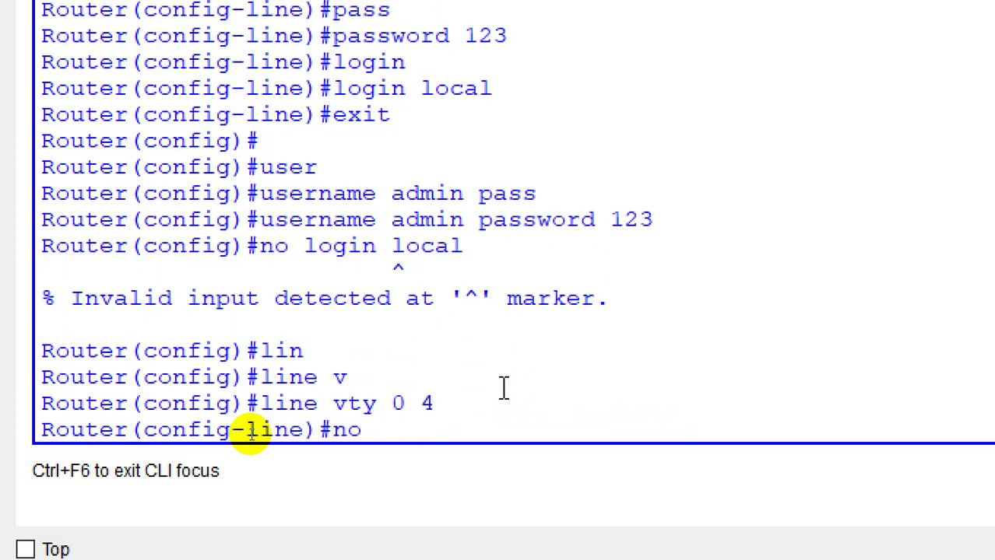
{"action": "type", "text": " login local"}
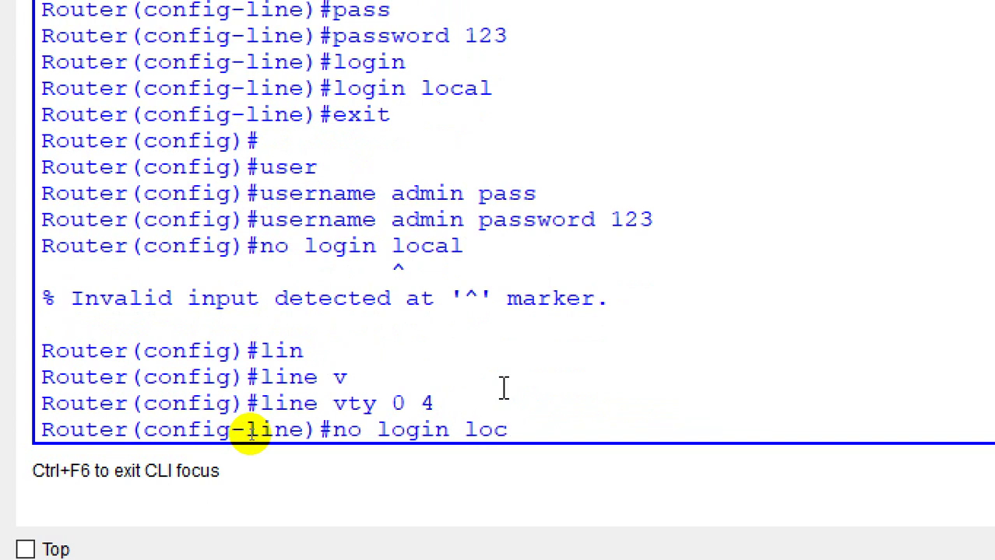
{"action": "key", "text": "Return"}
{"action": "type", "text": "no login"}
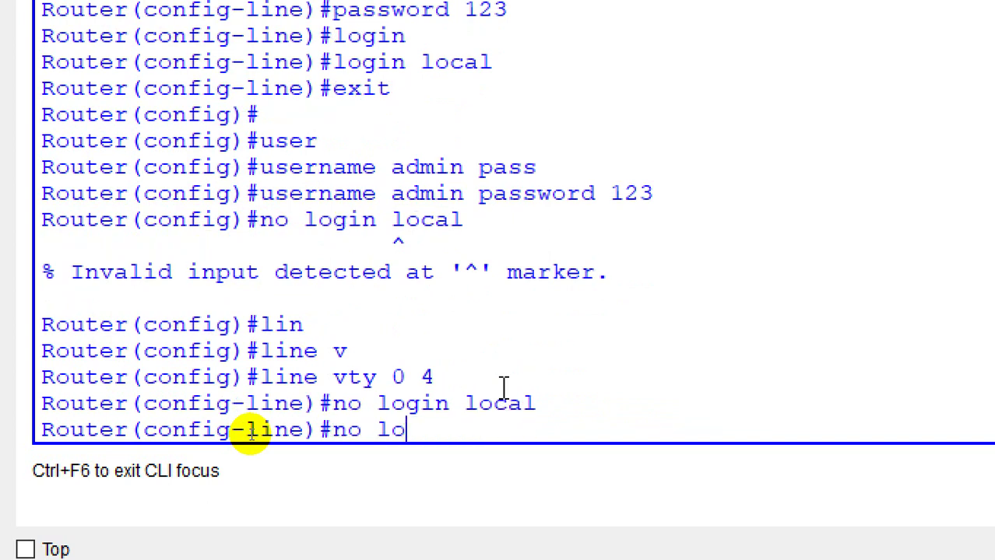
{"action": "key", "text": "Return"}
{"action": "key", "text": "Return"}
{"action": "key", "text": "Return"}
{"action": "key", "text": "Return"}
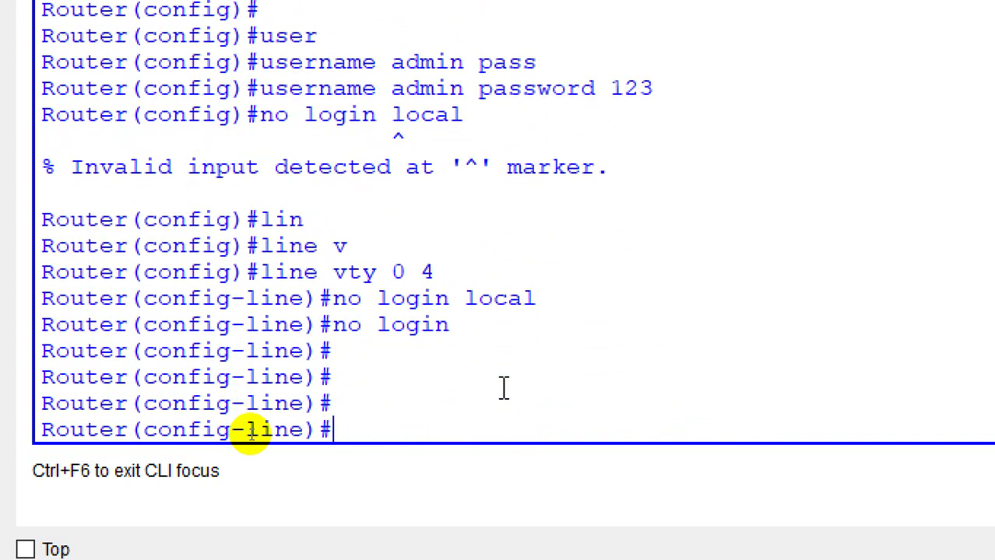
{"action": "type", "text": "no pass"}
{"action": "key", "text": "Tab"}
{"action": "key", "text": "Return"}
{"action": "key", "text": "Return"}
{"action": "key", "text": "Return"}
{"action": "key", "text": "Return"}
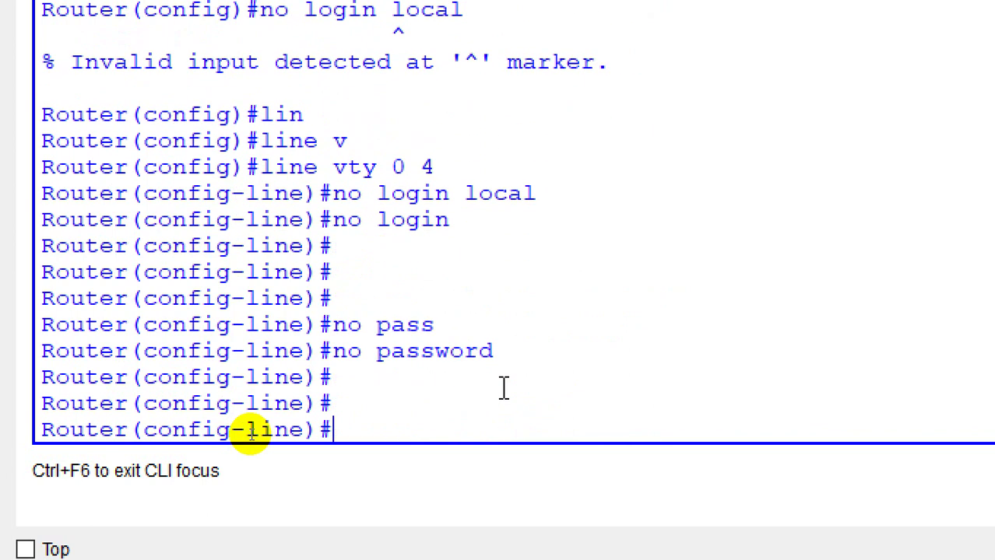
{"action": "type", "text": "exit"}
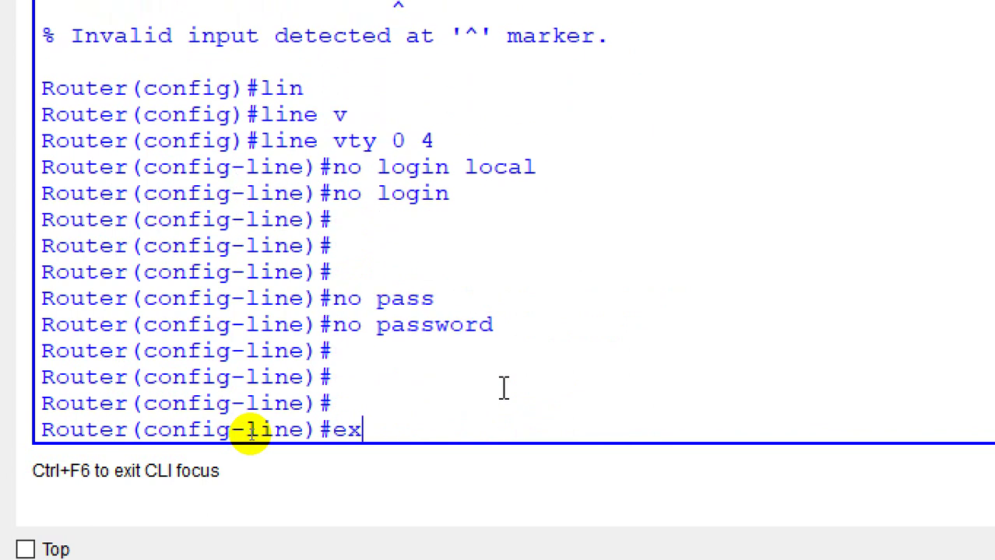
{"action": "key", "text": "Return"}
{"action": "key", "text": "Return"}
{"action": "key", "text": "Return"}
{"action": "key", "text": "Return"}
{"action": "key", "text": "Return"}
{"action": "key", "text": "Return"}
{"action": "key", "text": "Return"}
{"action": "key", "text": "Return"}
{"action": "key", "text": "Return"}
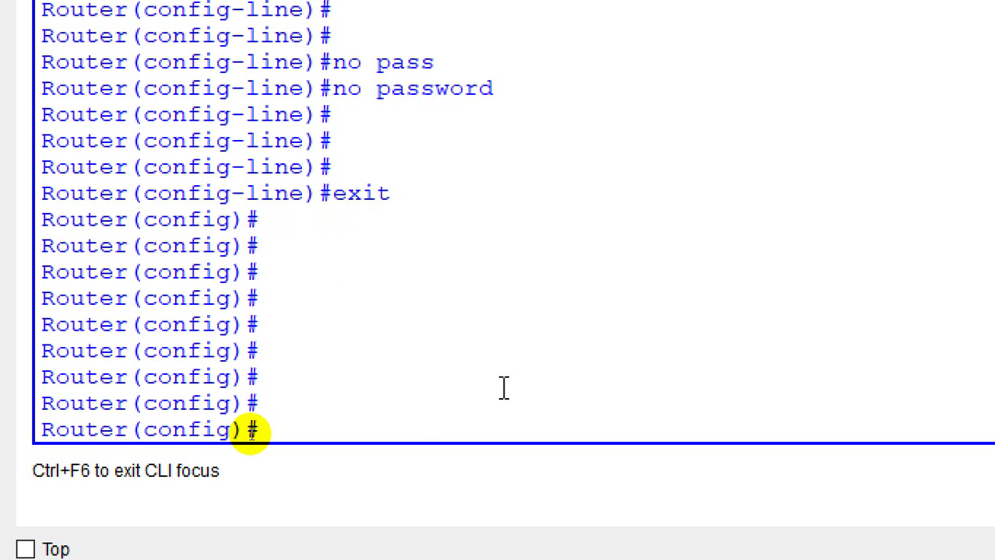
Step: Attempt 'crypto key generate rsa' and inspect the hostname error about the default name Router
{"action": "type", "text": "cry"}
{"action": "key", "text": "Tab"}
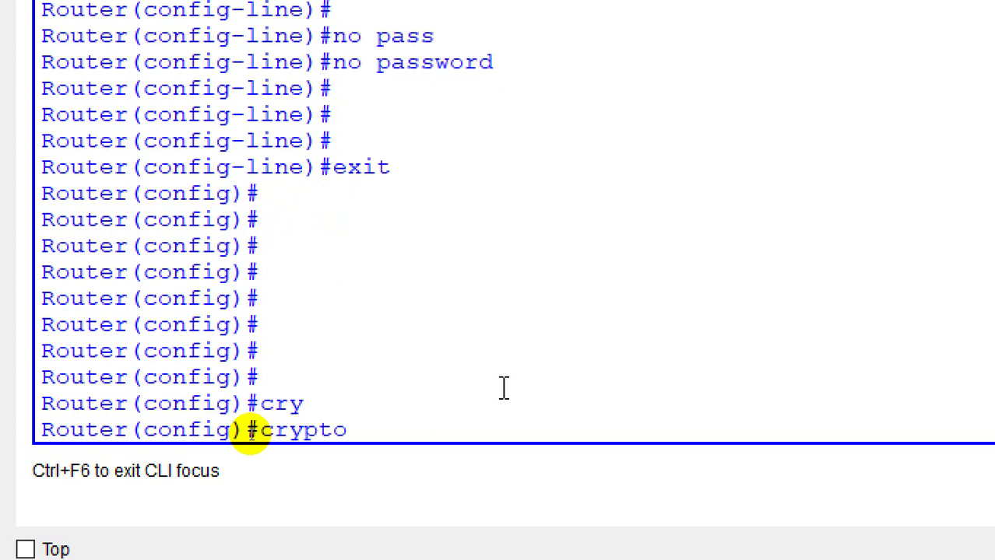
{"action": "type", "text": "k"}
{"action": "key", "text": "Tab"}
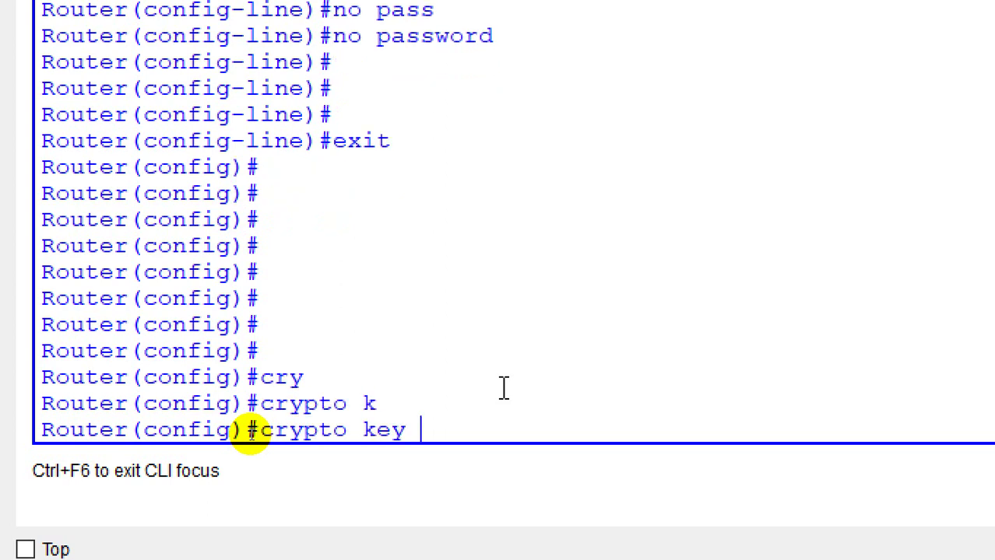
{"action": "type", "text": "g"}
{"action": "key", "text": "Tab"}
{"action": "type", "text": "r"}
{"action": "key", "text": "Tab"}
{"action": "key", "text": "Return"}
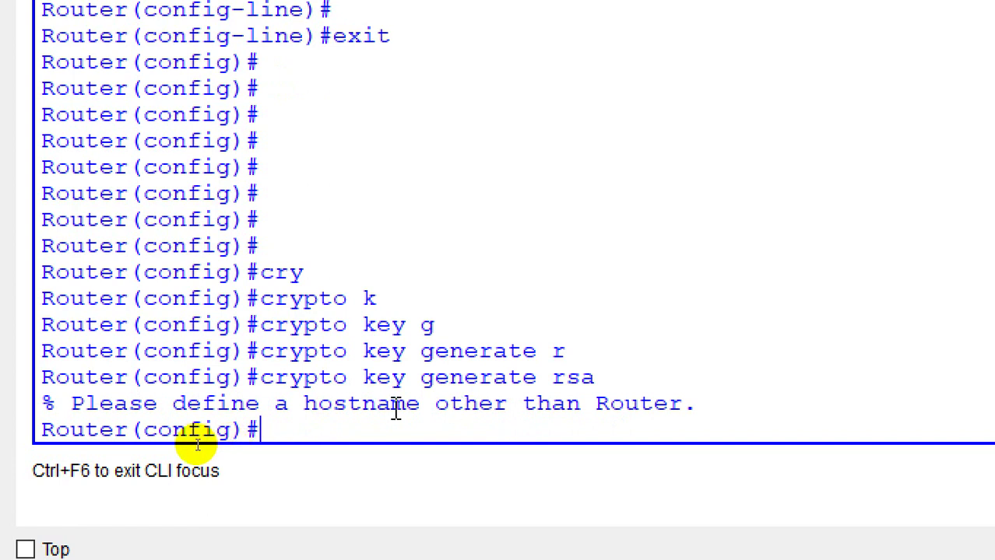
{"action": "double_click", "coordinate": [360, 399]}
{"action": "double_click", "coordinate": [644, 400]}
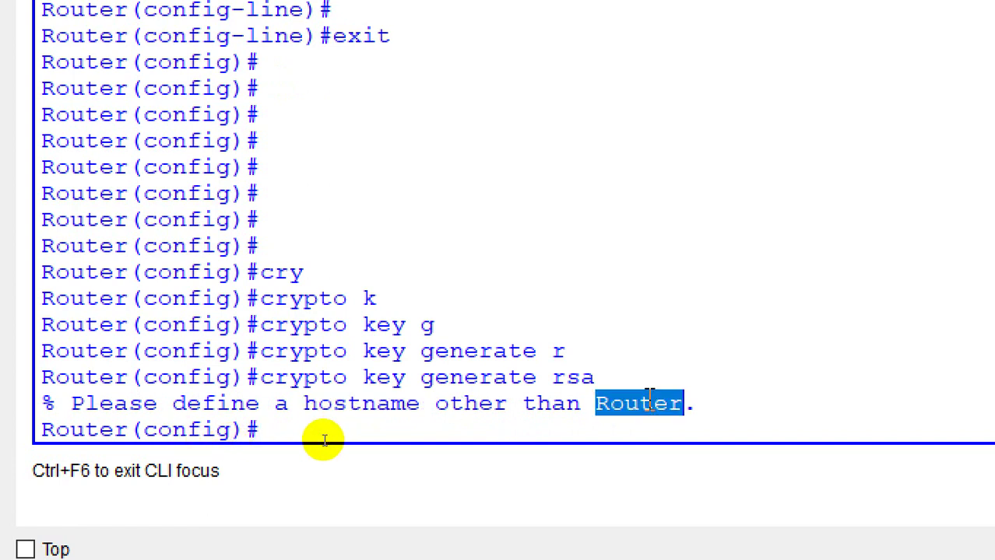
{"action": "left_click", "coordinate": [499, 424]}
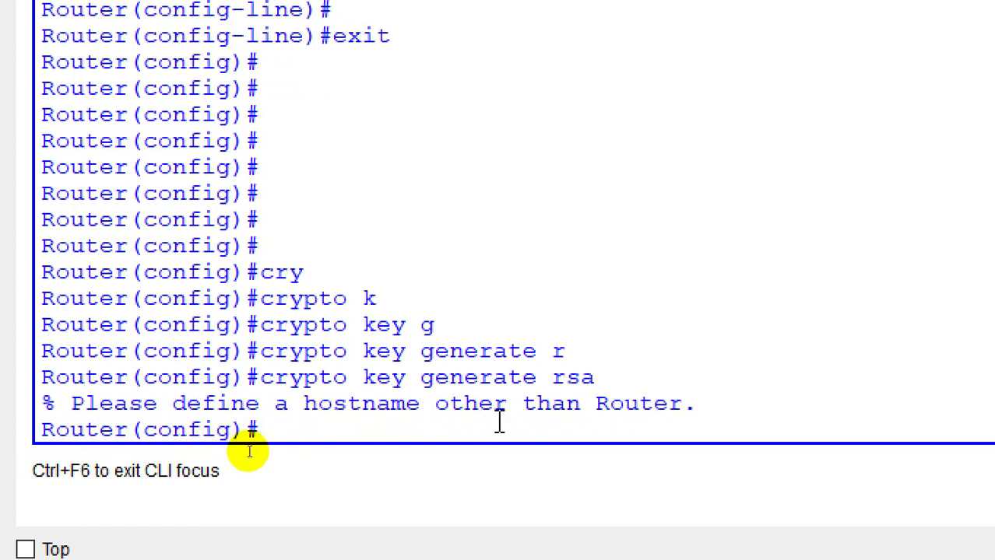
Step: Change the router's hostname to R1
{"action": "type", "text": "ho"}
{"action": "key", "text": "Tab"}
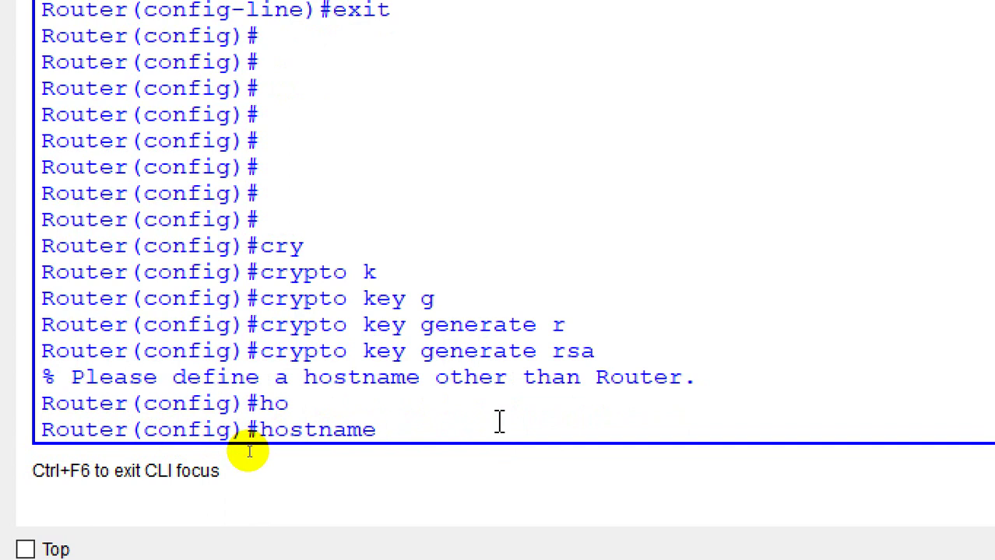
{"action": "type", "text": "R1"}
{"action": "key", "text": "Return"}
Step: Rerun 'crypto key generate rsa', which now asks for a domain name
{"action": "type", "text": "cr"}
{"action": "key", "text": "Tab"}
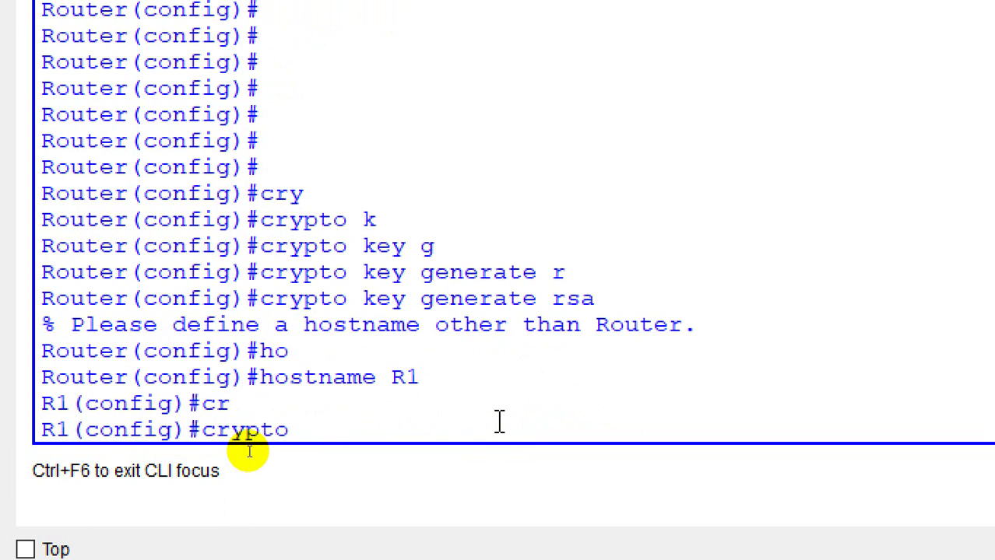
{"action": "type", "text": "ke"}
{"action": "key", "text": "Tab"}
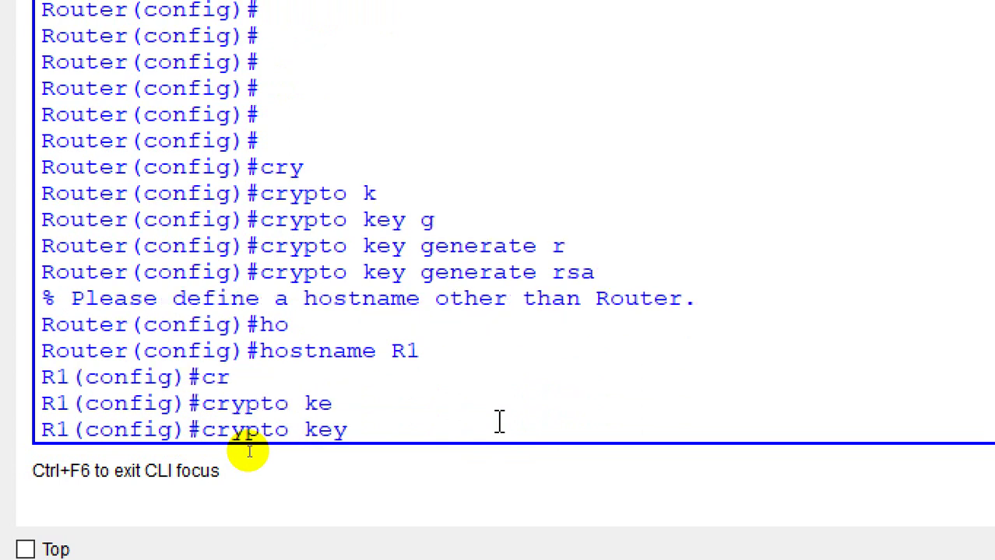
{"action": "type", "text": "g"}
{"action": "key", "text": "Tab"}
{"action": "type", "text": "r"}
{"action": "key", "text": "Tab"}
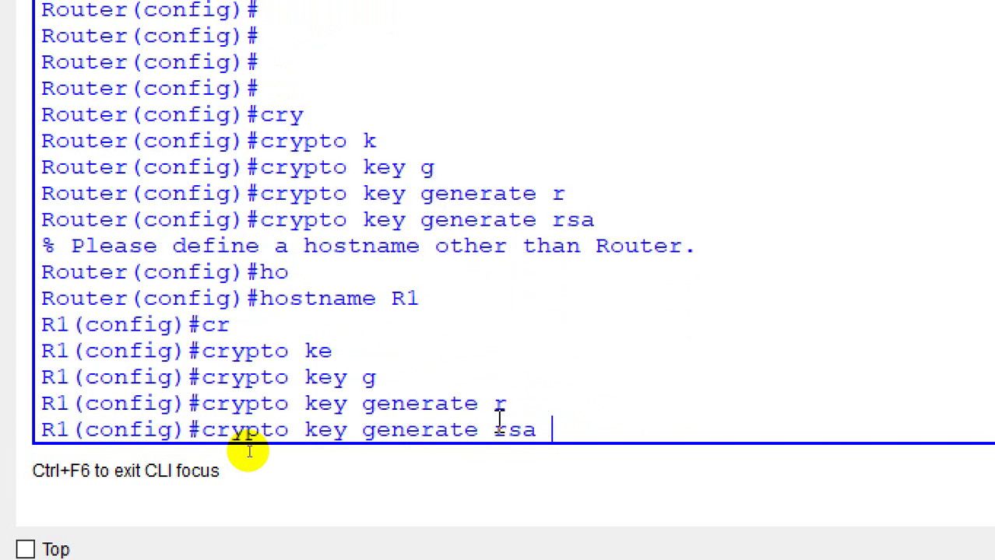
{"action": "key", "text": "Return"}
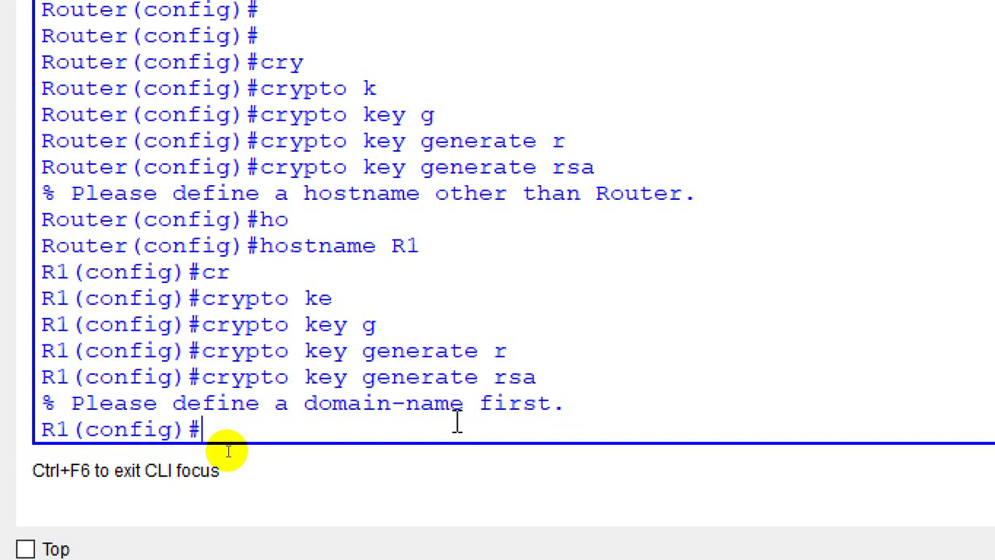
Step: Set domain name test.com using 'ip domain-name' after bare 'domain-name test.com' is rejected
{"action": "type", "text": "domain"}
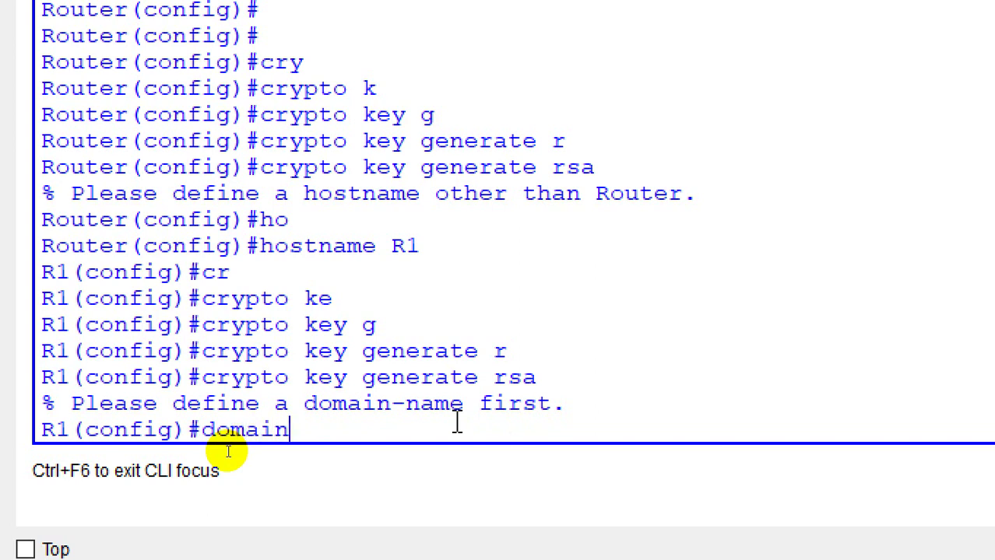
{"action": "type", "text": "-n"}
{"action": "key", "text": "Tab"}
{"action": "type", "text": "a"}
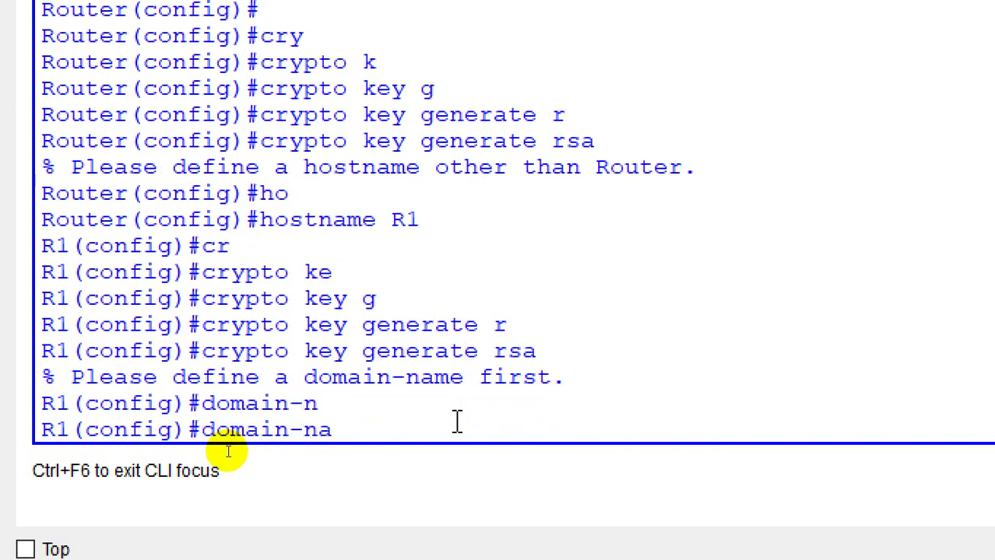
{"action": "key", "text": "Tab"}
{"action": "type", "text": "m"}
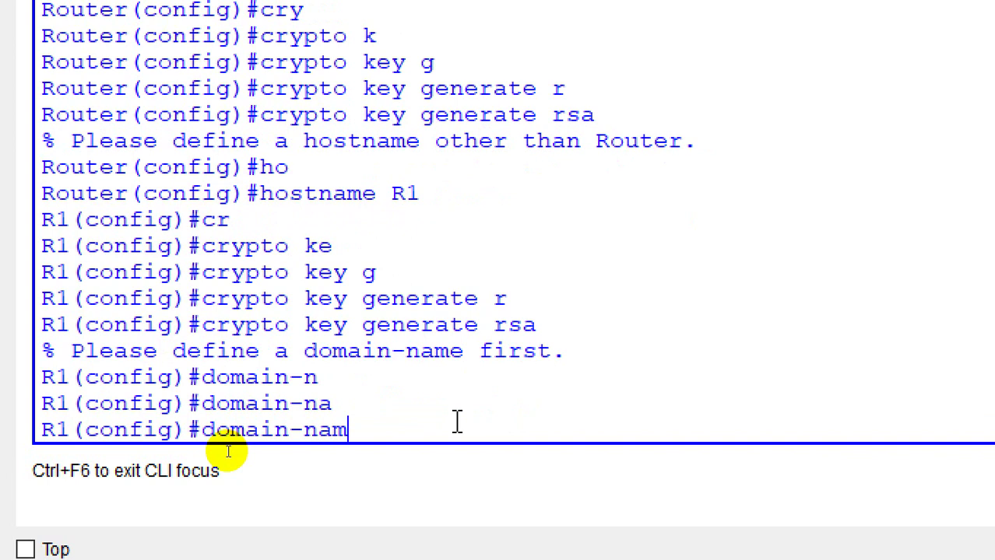
{"action": "key", "text": "BackSpace"}
{"action": "key", "text": "BackSpace"}
{"action": "key", "text": "BackSpace"}
{"action": "key", "text": "BackSpace"}
{"action": "key", "text": "BackSpace"}
{"action": "key", "text": "BackSpace"}
{"action": "key", "text": "BackSpace"}
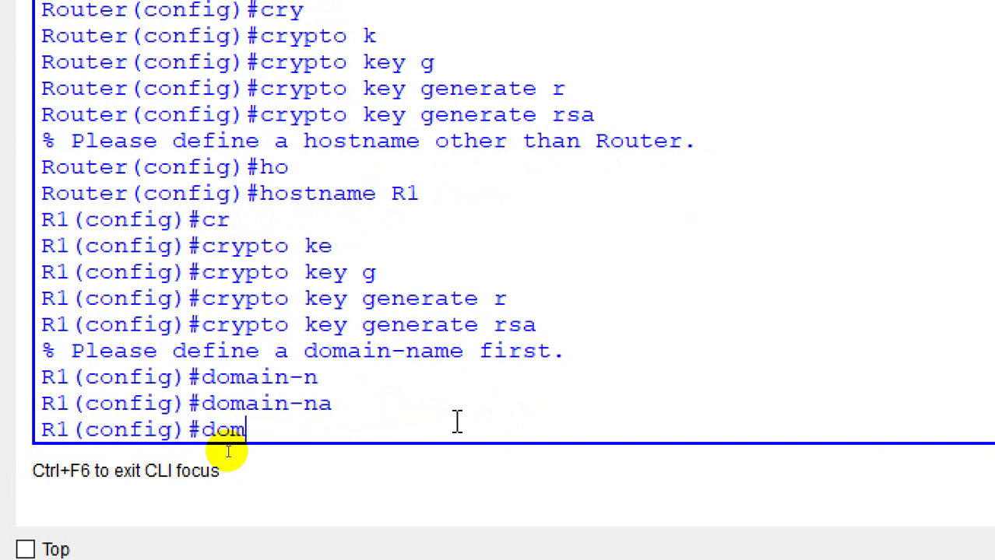
{"action": "type", "text": "ain-n"}
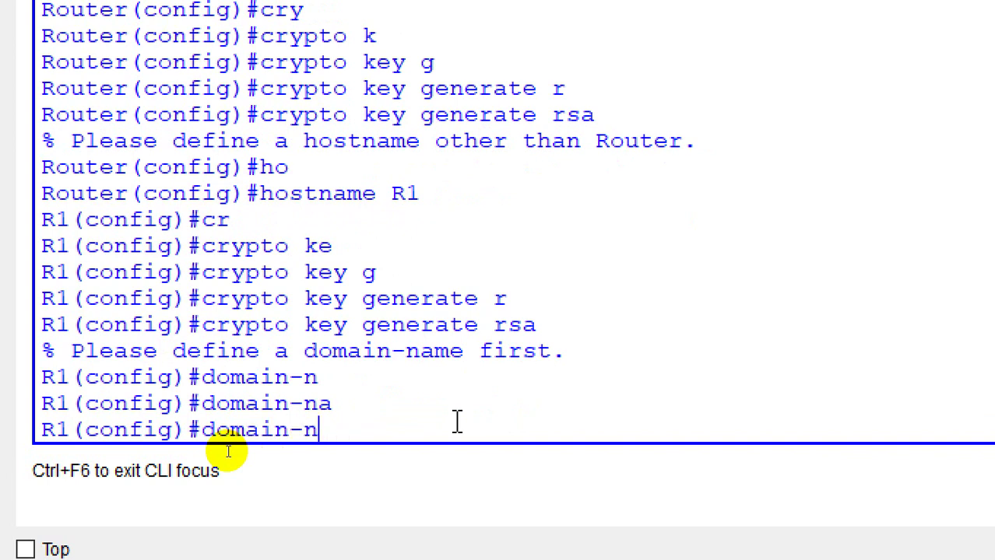
{"action": "type", "text": "ame t"}
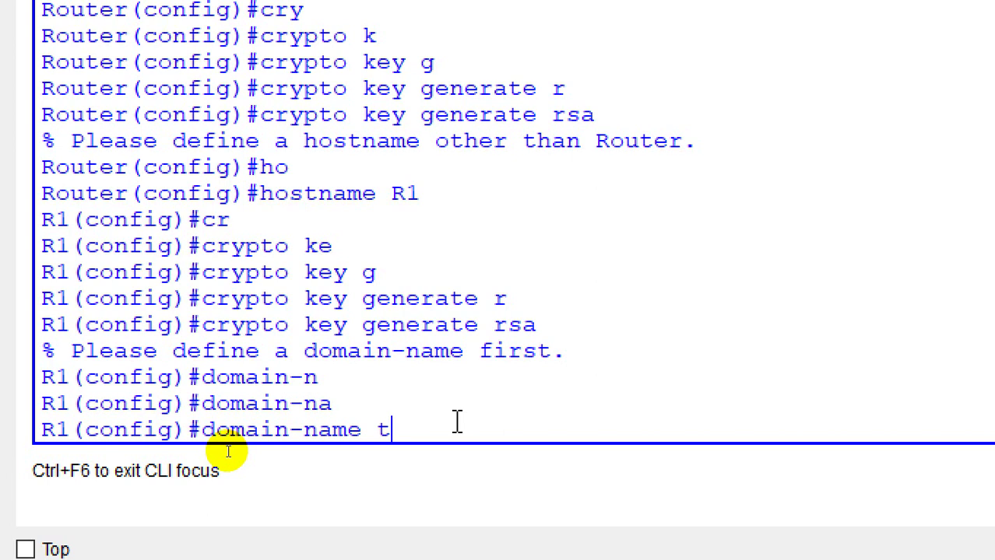
{"action": "type", "text": "est.com"}
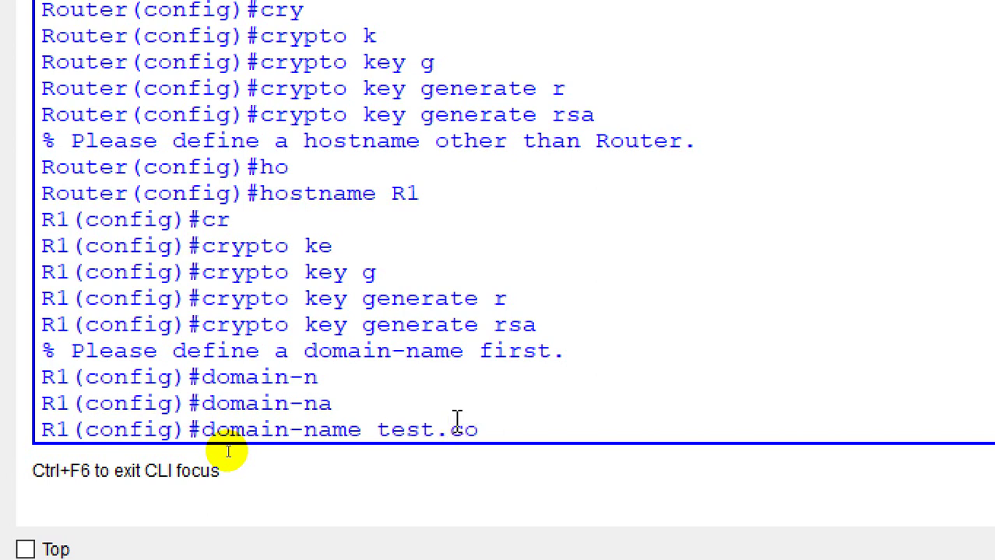
{"action": "key", "text": "Return"}
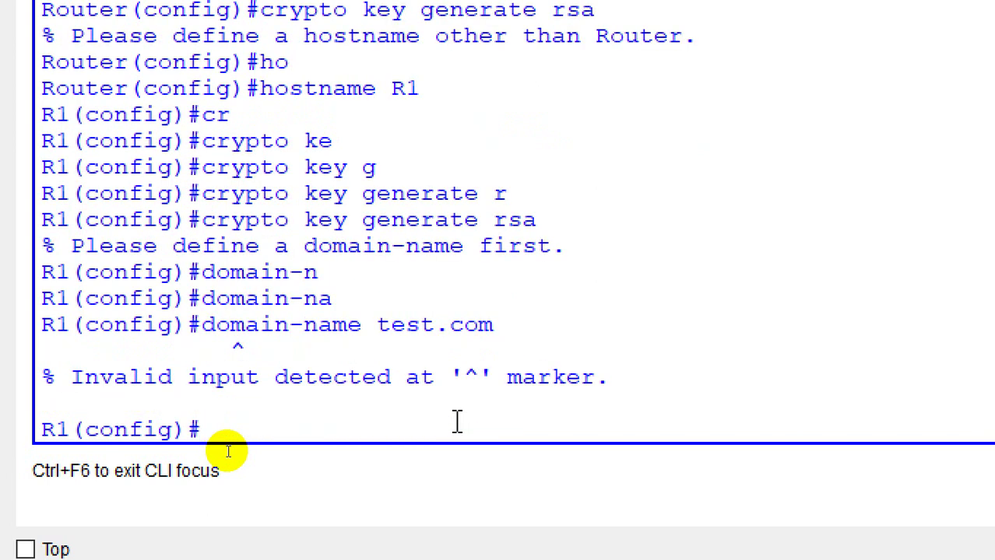
{"action": "type", "text": "ip domain"}
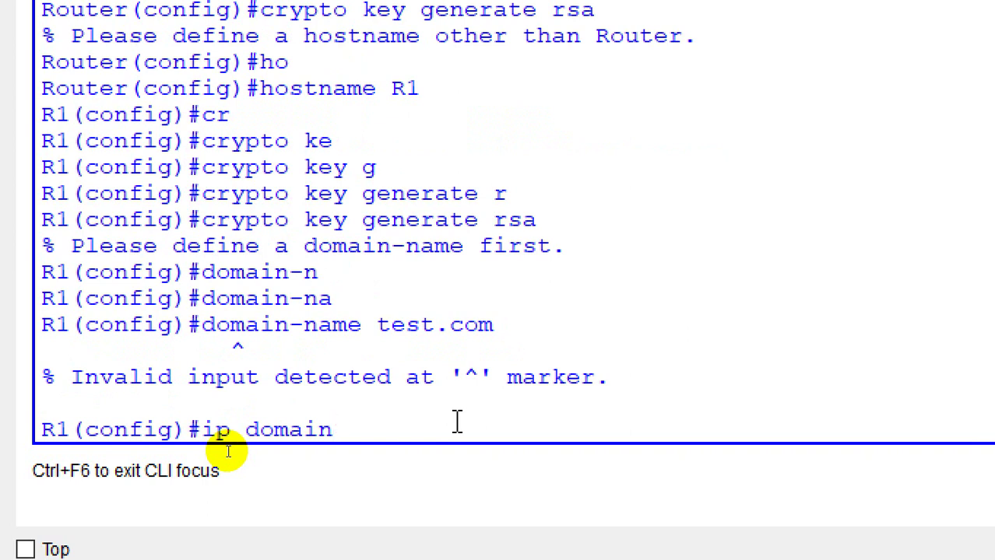
{"action": "type", "text": "-name"}
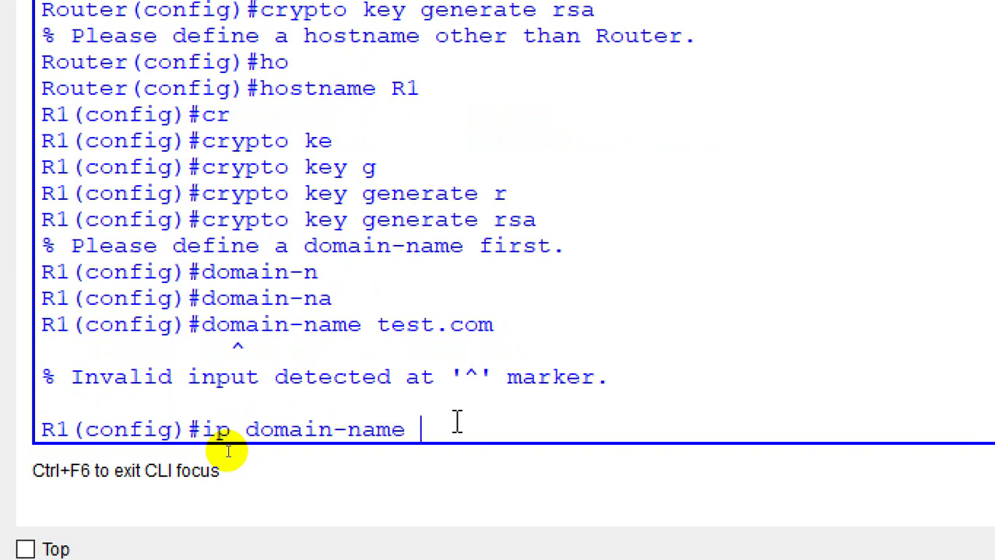
{"action": "type", "text": " test.com"}
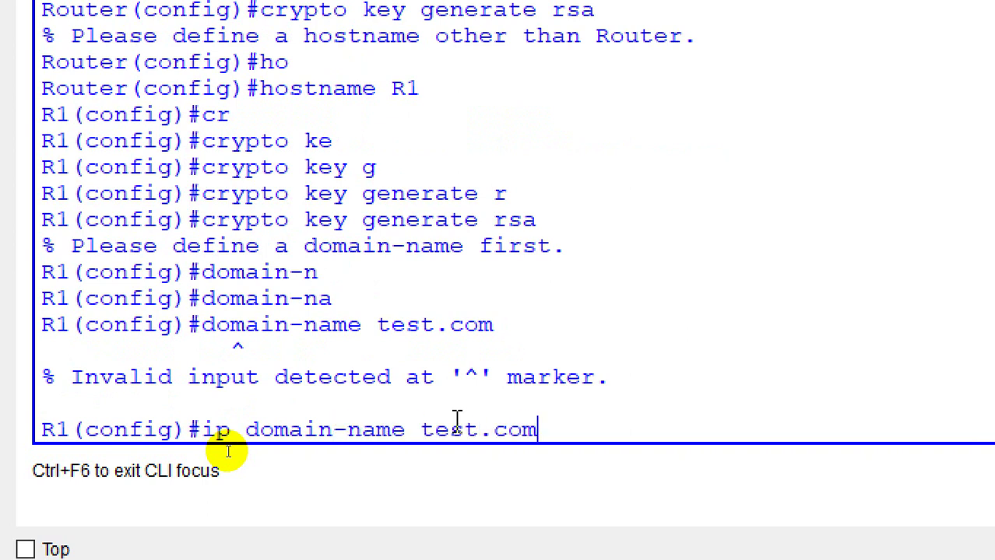
{"action": "key", "text": "Return"}
{"action": "key", "text": "Return"}
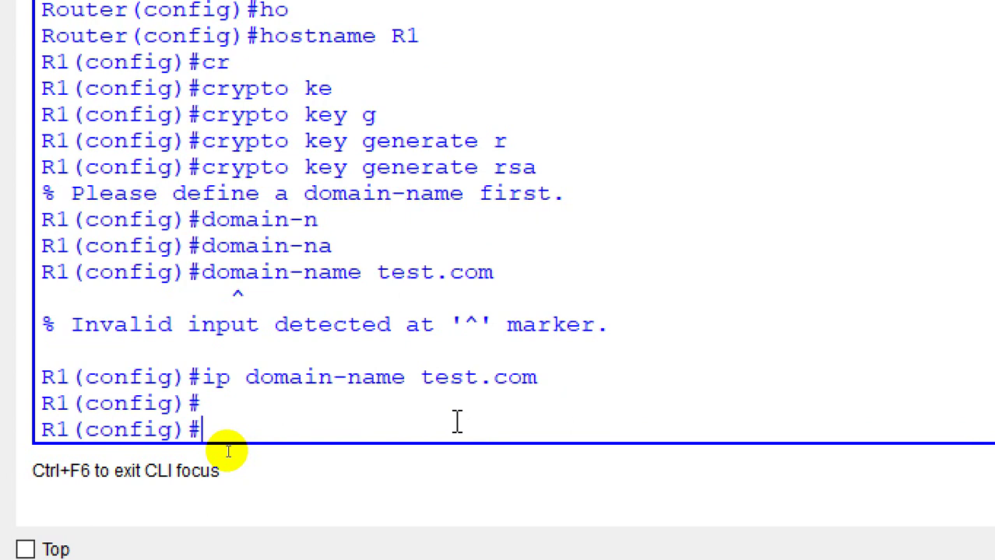
Step: Generate RSA keys with a 1024-bit modulus, enabling SSH 1.99
{"action": "type", "text": "cr"}
{"action": "key", "text": "Tab"}
{"action": "type", "text": "ke"}
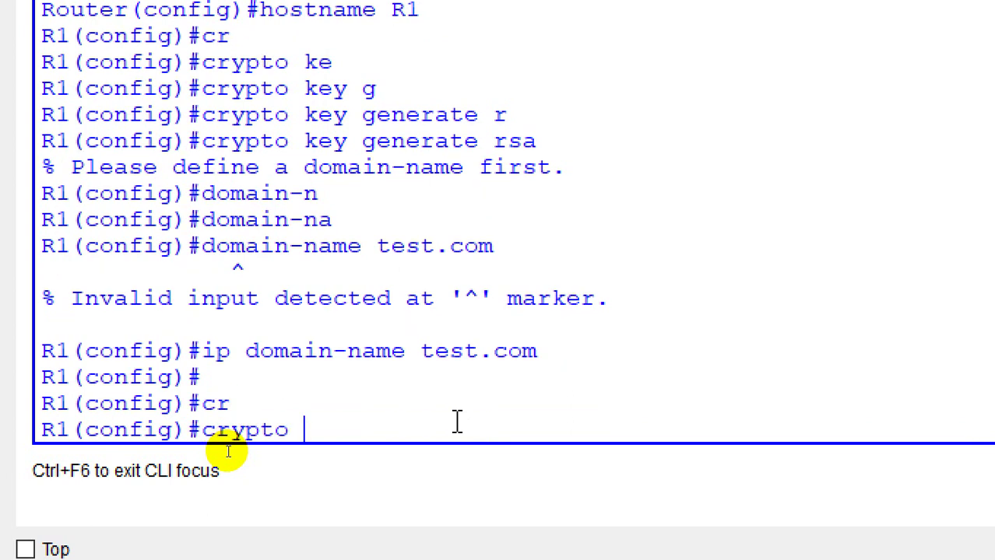
{"action": "key", "text": "Tab"}
{"action": "type", "text": "g"}
{"action": "key", "text": "Tab"}
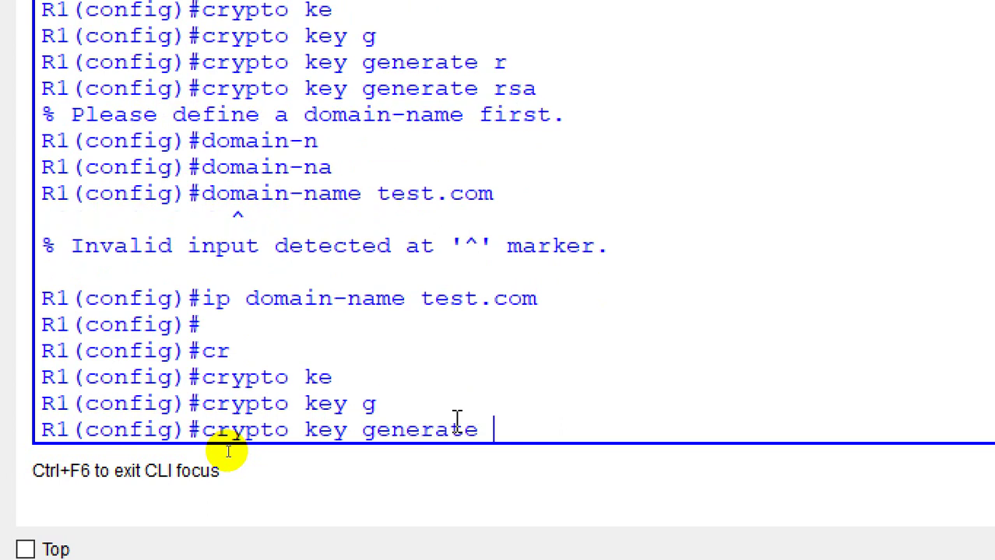
{"action": "type", "text": "r"}
{"action": "key", "text": "Tab"}
{"action": "key", "text": "Return"}
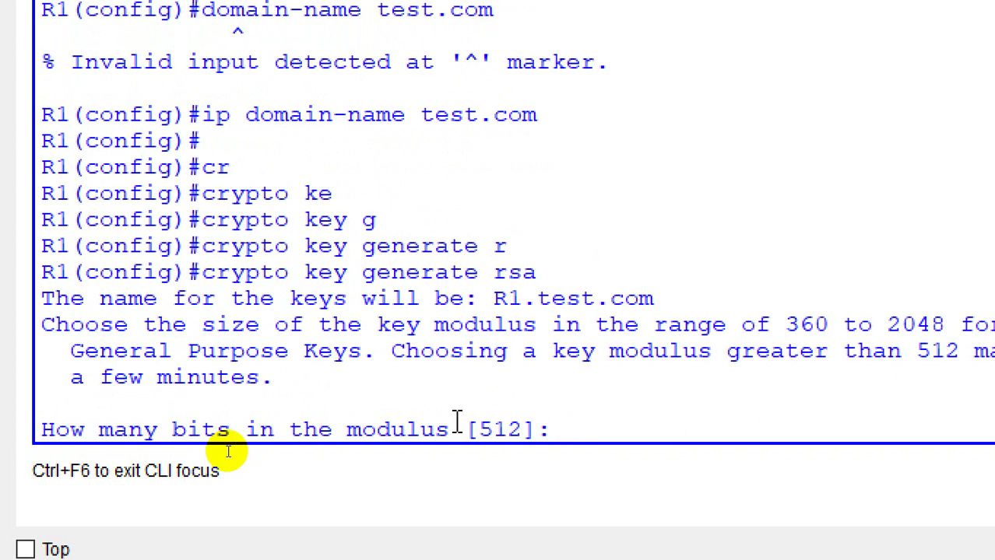
{"action": "type", "text": "1024"}
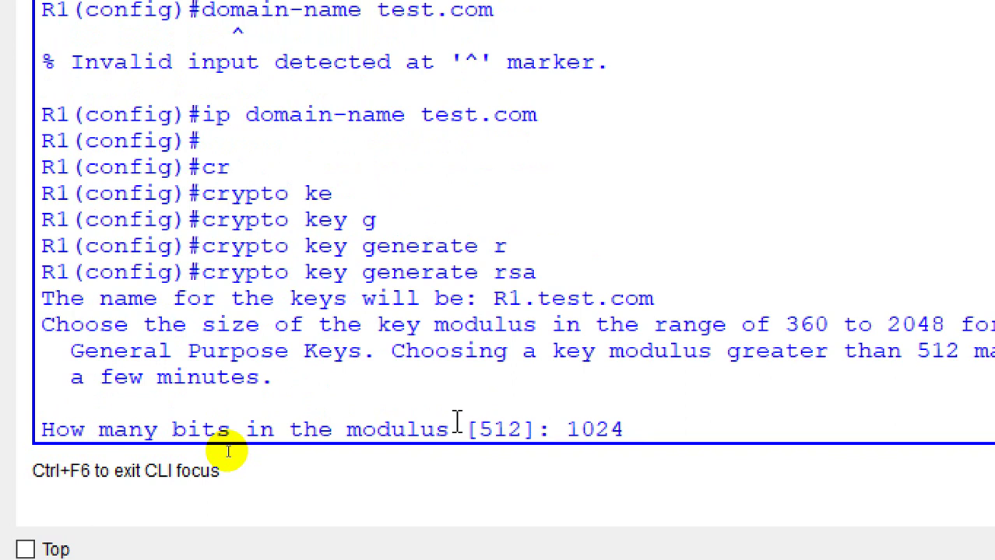
{"action": "key", "text": "Return"}
Step: Exit configuration mode back to the R1# privileged prompt
{"action": "key", "text": "Return"}
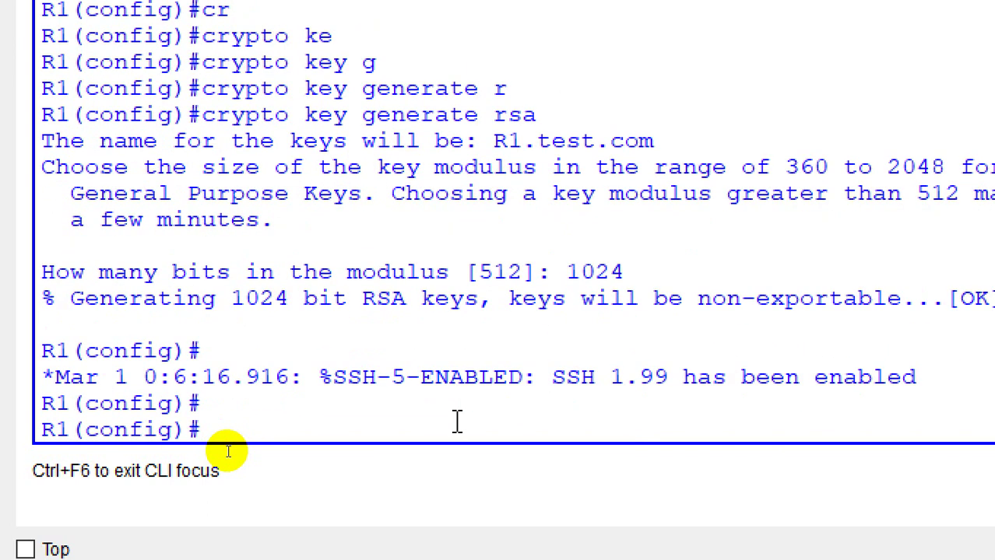
{"action": "key", "text": "Return"}
{"action": "key", "text": "Return"}
{"action": "key", "text": "Return"}
{"action": "type", "text": "exit"}
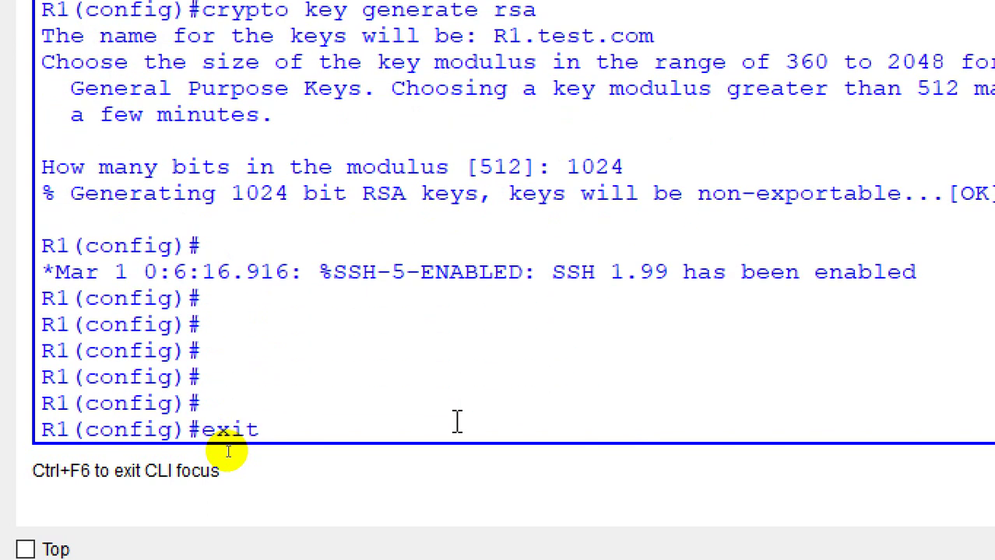
{"action": "key", "text": "Return"}
{"action": "key", "text": "Return"}
{"action": "key", "text": "Return"}
{"action": "key", "text": "Return"}
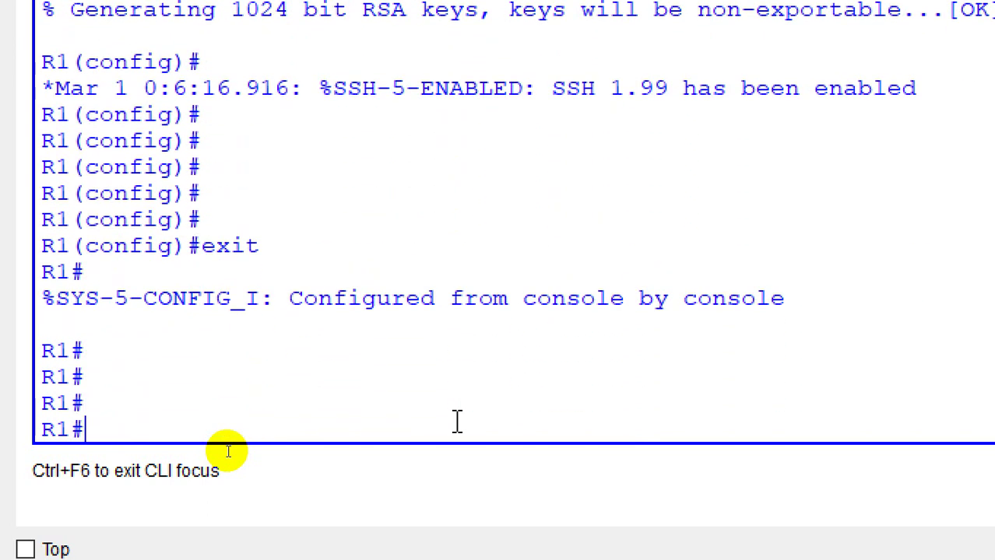
Step: Run show crypto key mypubkey on R1 using Tab completion
{"action": "type", "text": "show cr"}
{"action": "key", "text": "Tab"}
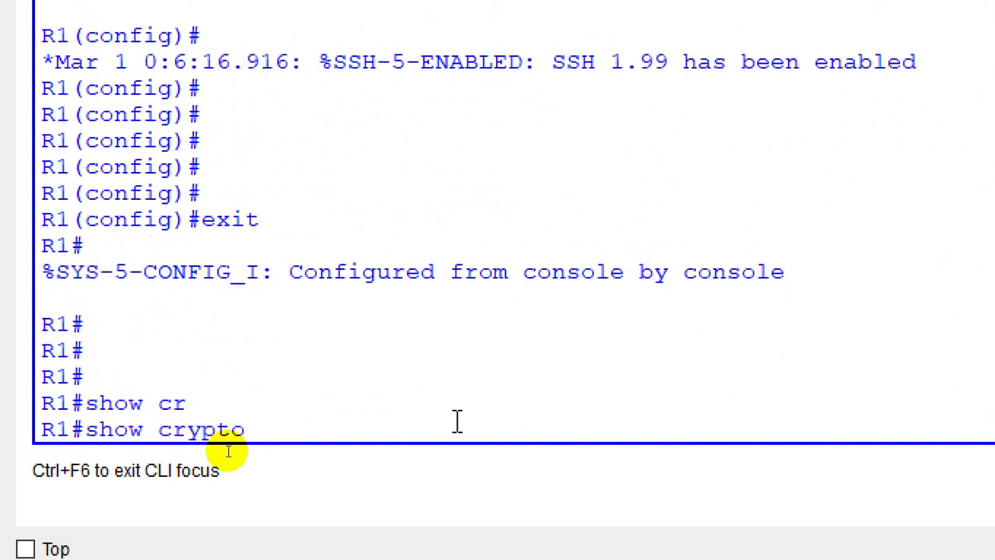
{"action": "type", "text": "ke"}
{"action": "key", "text": "Tab"}
{"action": "type", "text": "m"}
{"action": "key", "text": "Tab"}
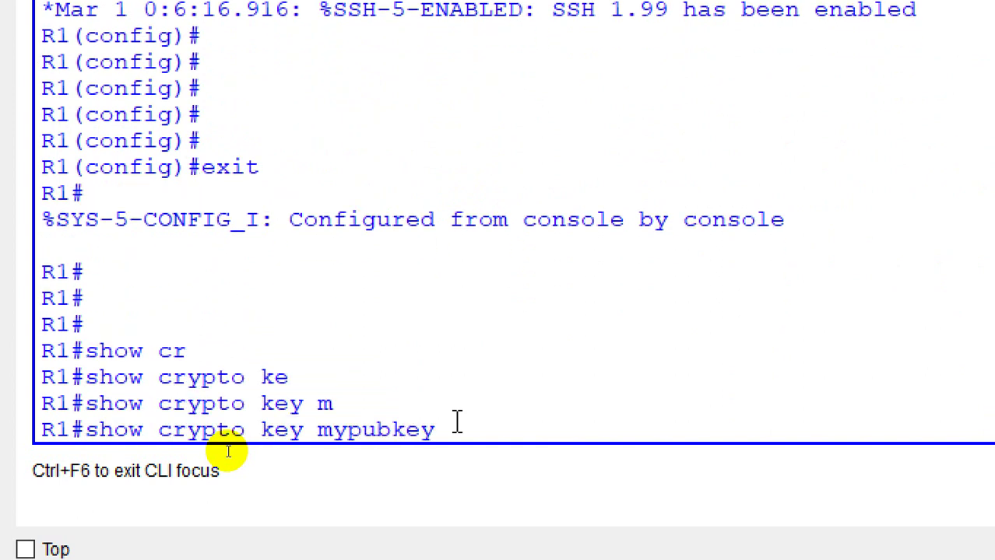
{"action": "key", "text": "Return"}
Step: Rerun it as show crypto key mypubkey rsa and highlight the R1.test.com.server key name
{"action": "key", "text": "Up"}
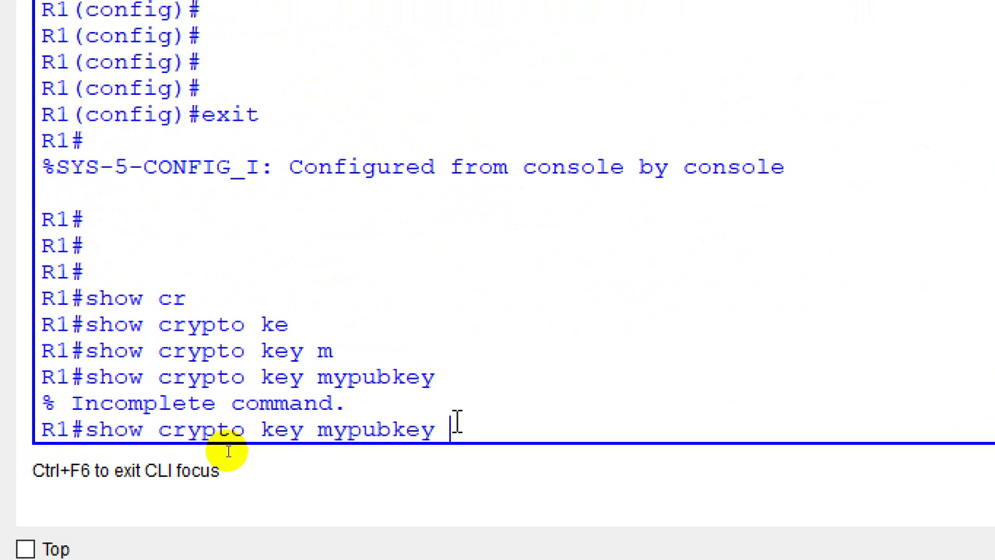
{"action": "type", "text": "?"}
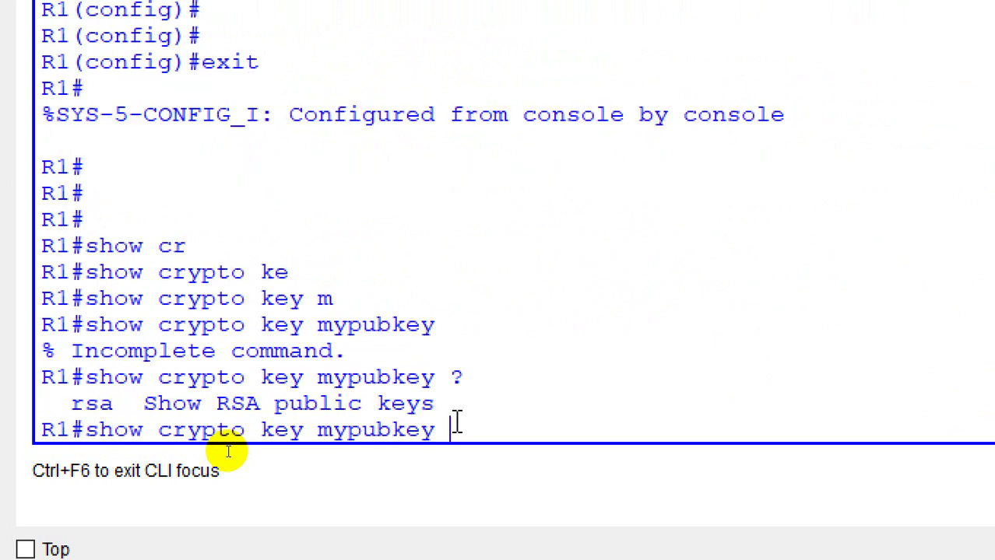
{"action": "type", "text": "r"}
{"action": "key", "text": "Tab"}
{"action": "key", "text": "Return"}
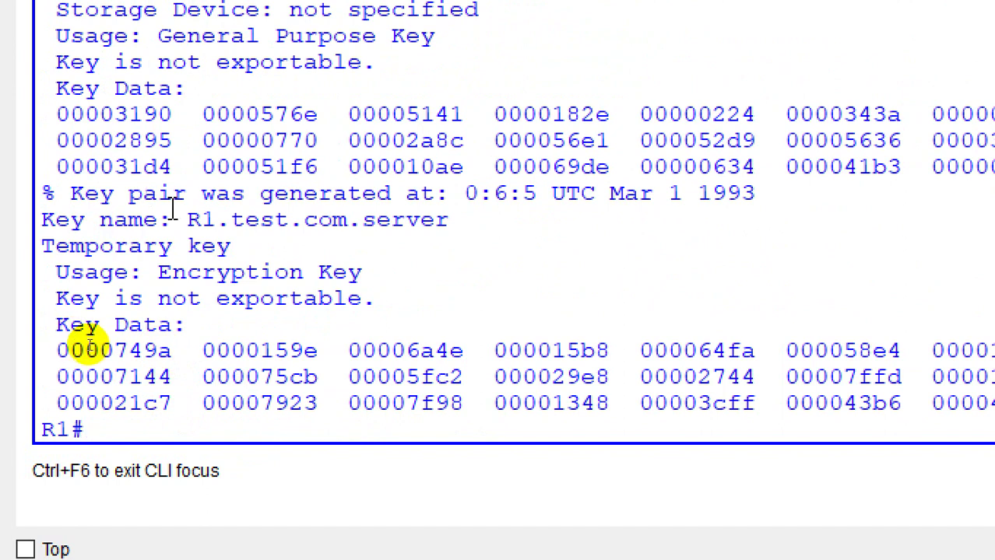
{"action": "left_click_drag", "start_coordinate": [172, 220], "coordinate": [359, 212]}
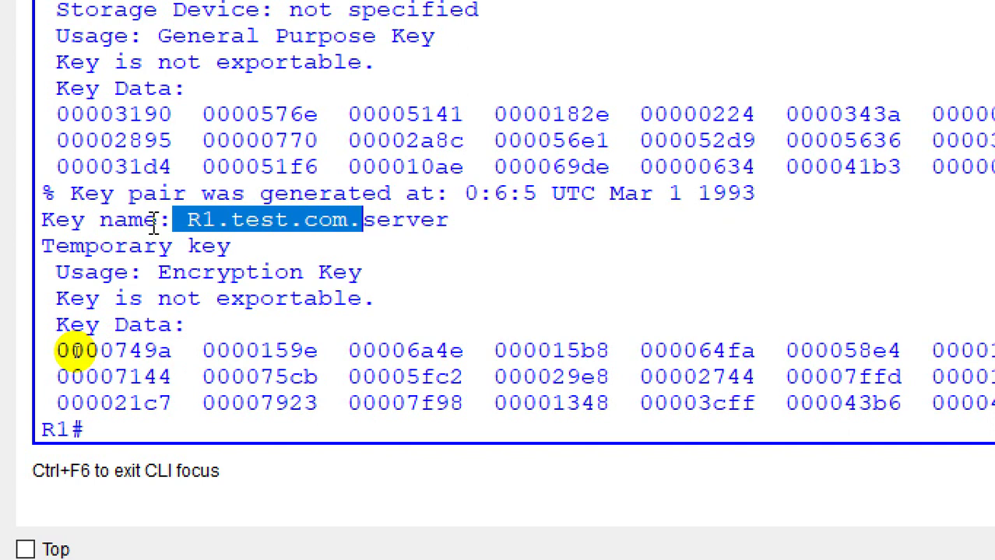
{"action": "left_click_drag", "start_coordinate": [154, 225], "coordinate": [31, 224]}
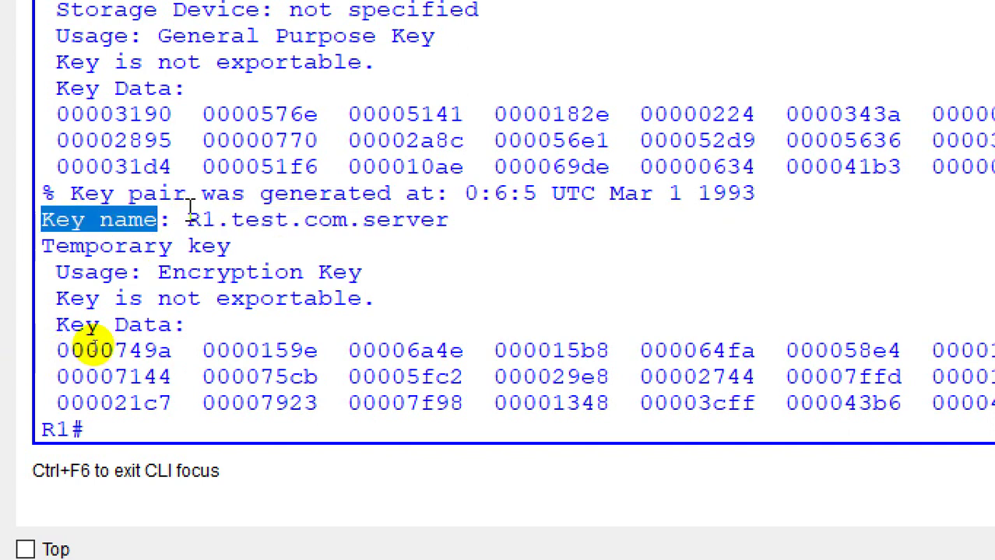
{"action": "left_click_drag", "start_coordinate": [187, 221], "coordinate": [381, 220]}
{"action": "scroll", "coordinate": [351, 305], "scroll_direction": "up", "scroll_amount": 4}
{"action": "scroll", "coordinate": [366, 350], "scroll_direction": "down", "scroll_amount": 3}
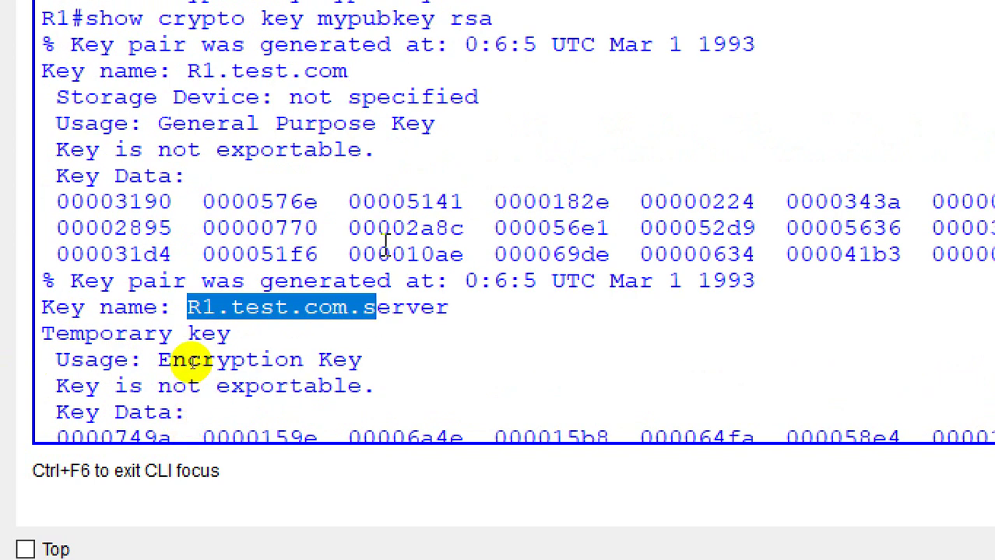
{"action": "scroll", "coordinate": [385, 243], "scroll_direction": "down", "scroll_amount": 1}
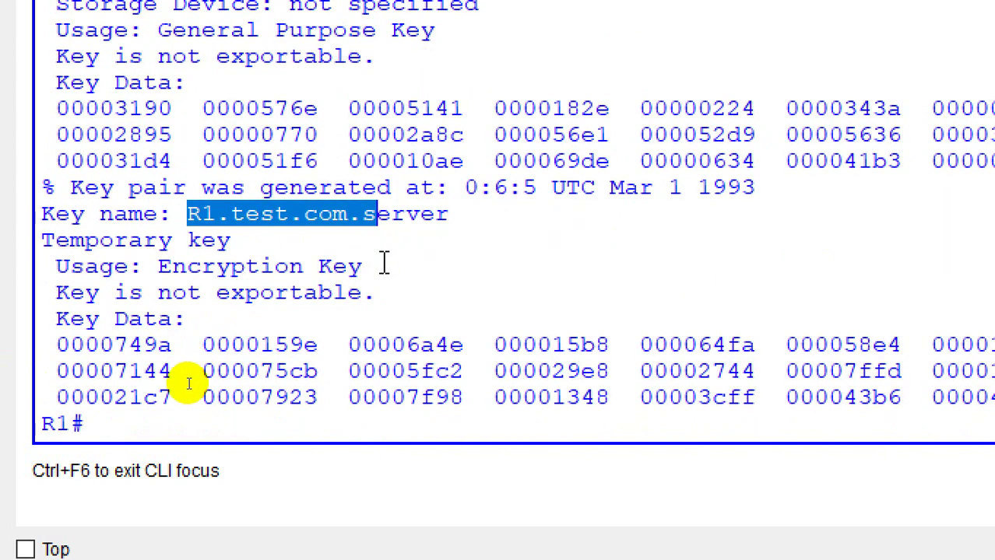
{"action": "left_click", "coordinate": [354, 425]}
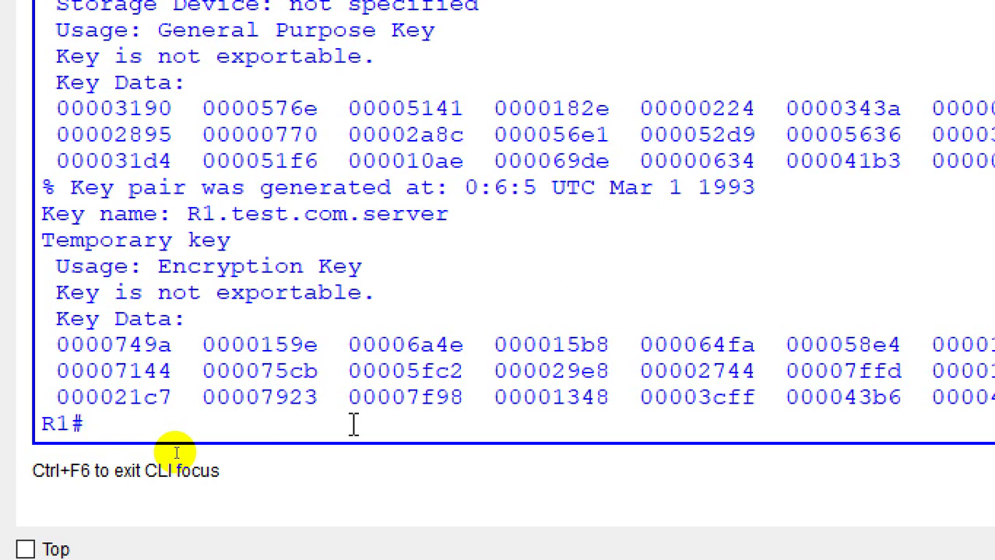
Step: Enter global configuration and start configuring line vty 0 5
{"action": "type", "text": "config t"}
{"action": "key", "text": "Return"}
{"action": "key", "text": "Return"}
{"action": "type", "text": "lin"}
{"action": "key", "text": "Tab"}
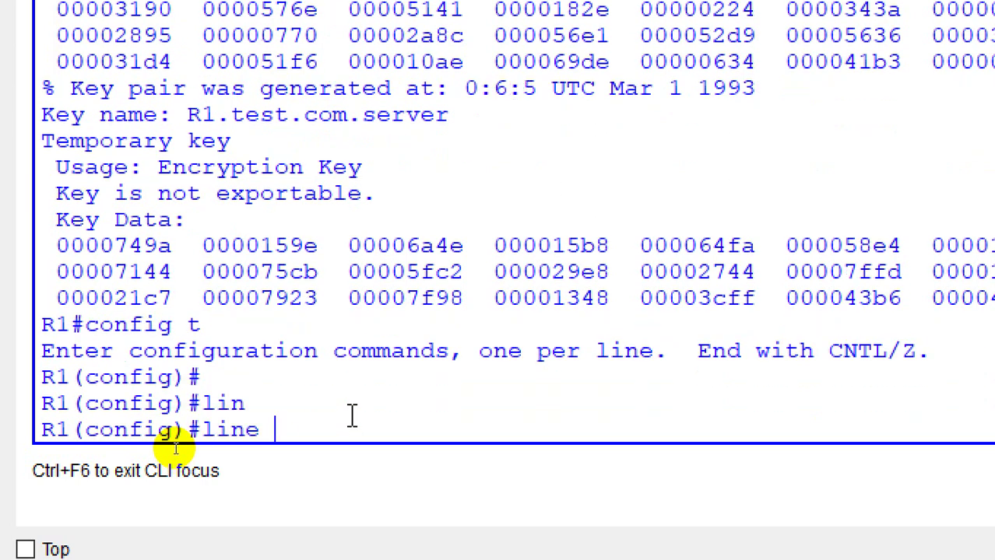
{"action": "type", "text": "v"}
{"action": "key", "text": "Tab"}
{"action": "type", "text": "0 "}
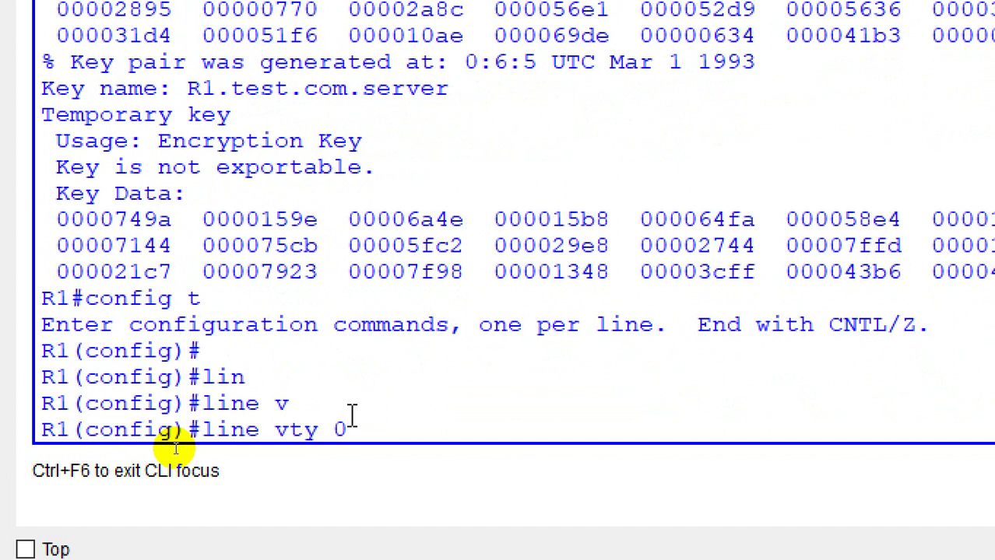
{"action": "type", "text": "5"}
{"action": "key", "text": "Return"}
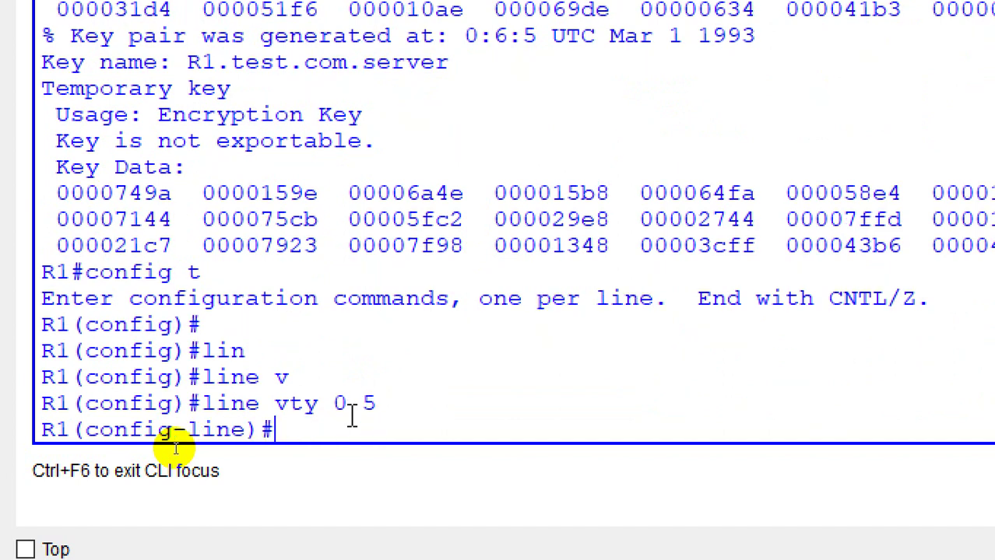
Step: Allow only SSH for incoming vty sessions with transport input ssh
{"action": "type", "text": "tr"}
{"action": "key", "text": "Tab"}
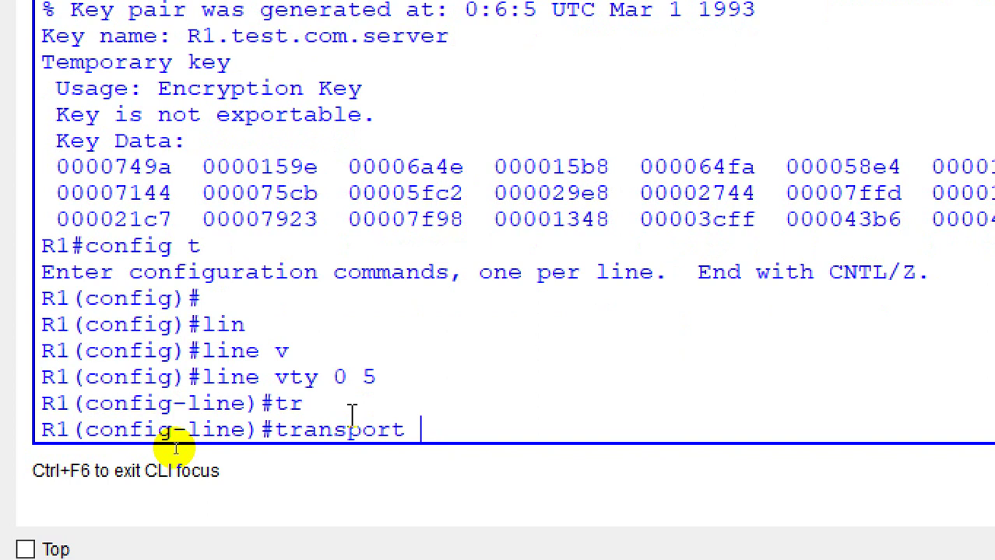
{"action": "type", "text": "in"}
{"action": "key", "text": "Tab"}
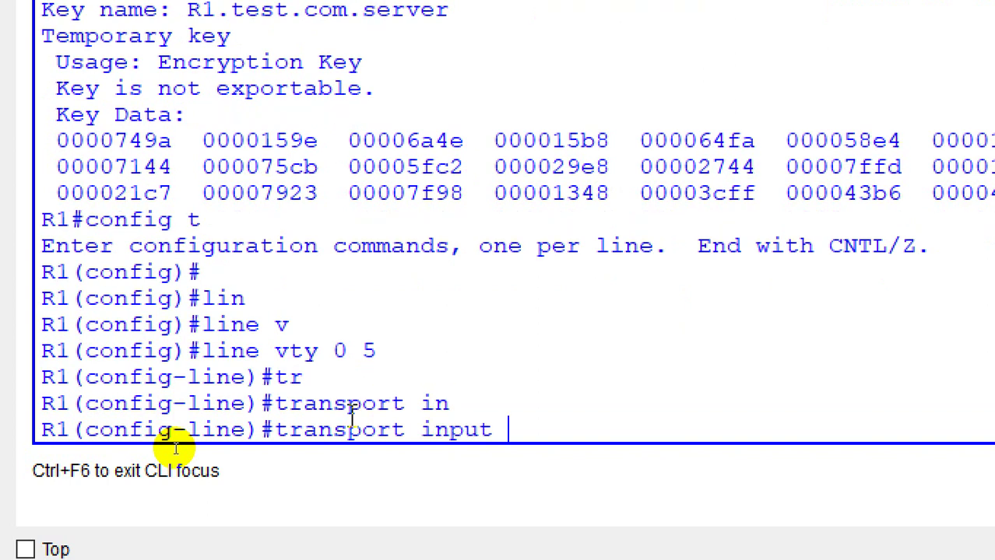
{"action": "type", "text": "ssh"}
{"action": "key", "text": "Return"}
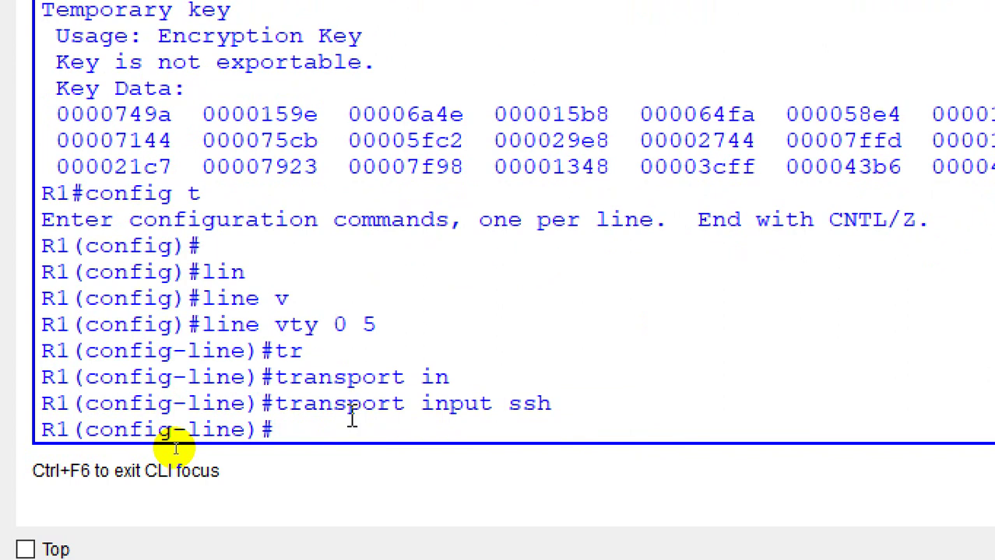
Step: Set the outgoing vty transport to SSH only with transport output ssh
{"action": "type", "text": "tr"}
{"action": "key", "text": "Tab"}
{"action": "type", "text": "ou"}
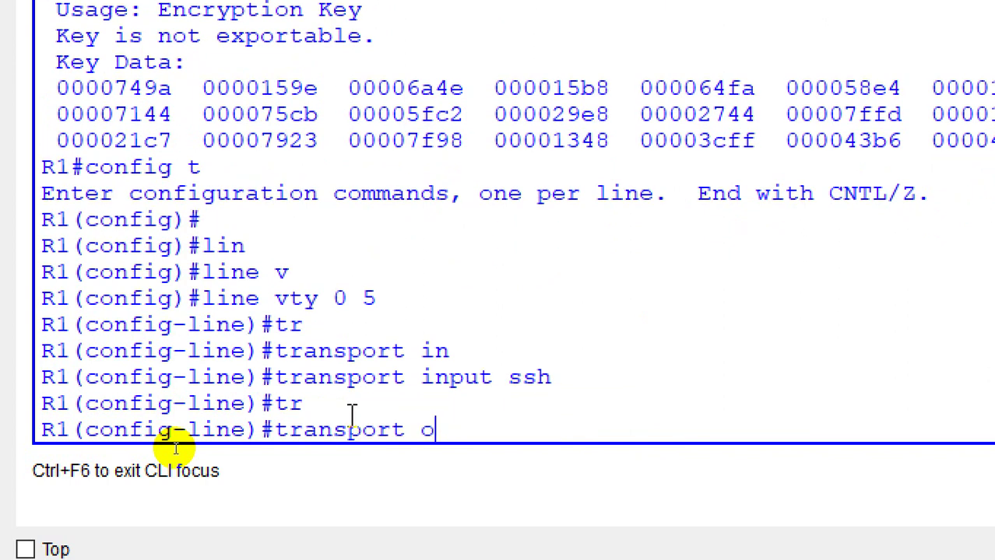
{"action": "key", "text": "Tab"}
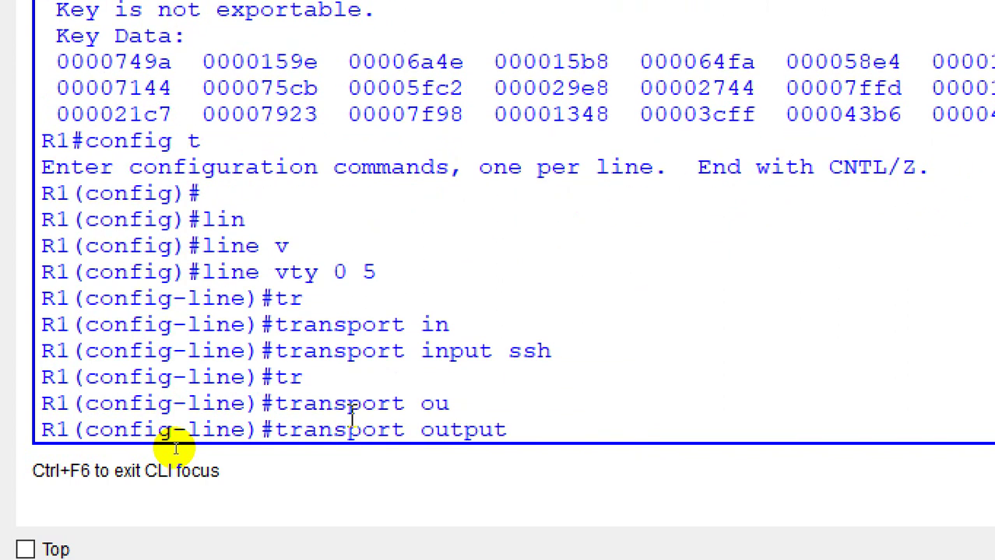
{"action": "type", "text": "ssh"}
{"action": "key", "text": "Return"}
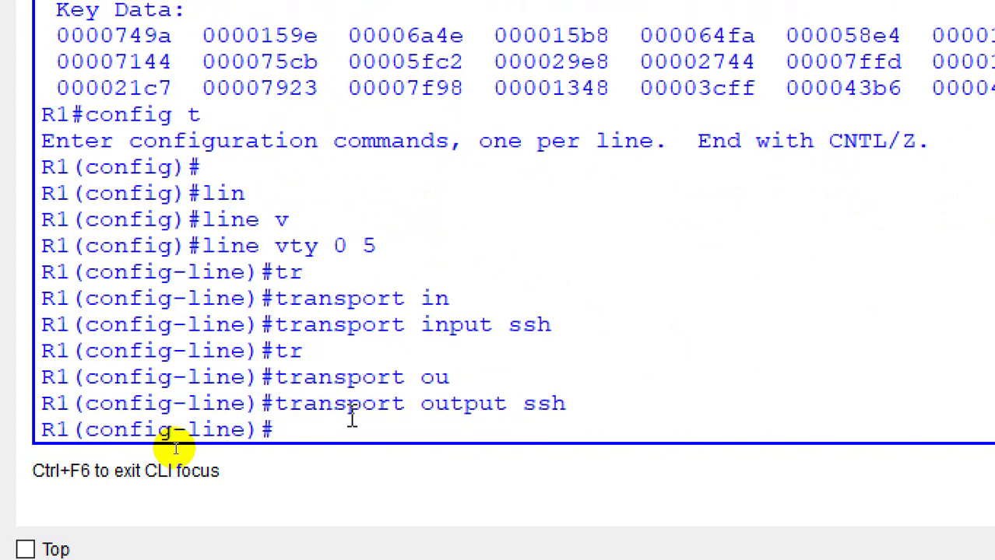
{"action": "key", "text": "Up"}
{"action": "type", "text": "te"}
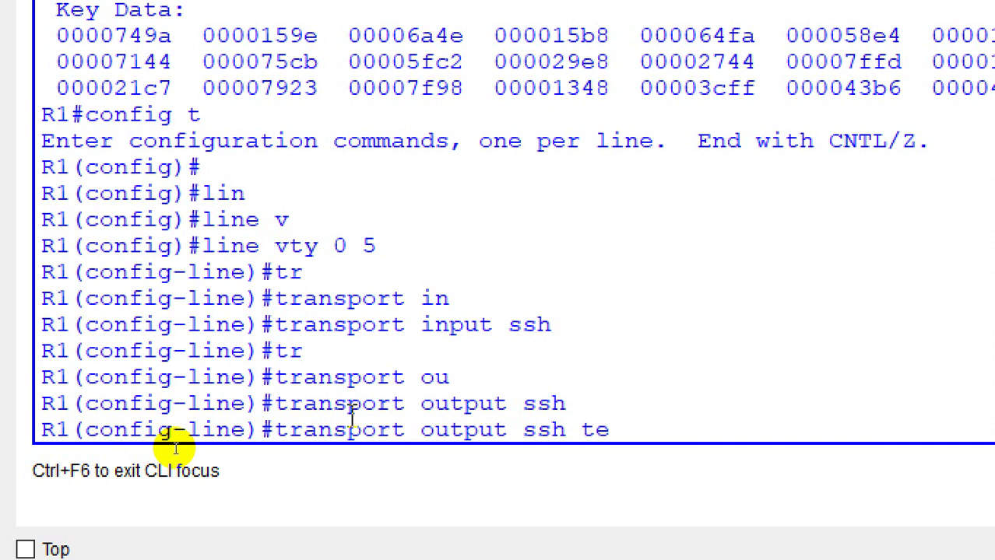
{"action": "key", "text": "Tab"}
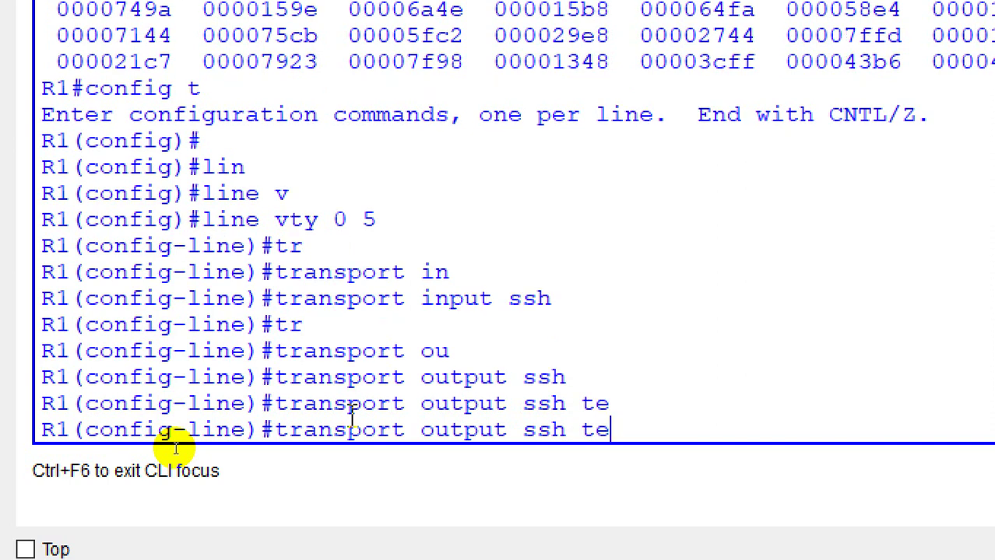
{"action": "key", "text": "BackSpace"}
{"action": "key", "text": "BackSpace"}
{"action": "key", "text": "BackSpace"}
{"action": "key", "text": "BackSpace"}
{"action": "key", "text": "BackSpace"}
{"action": "key", "text": "BackSpace"}
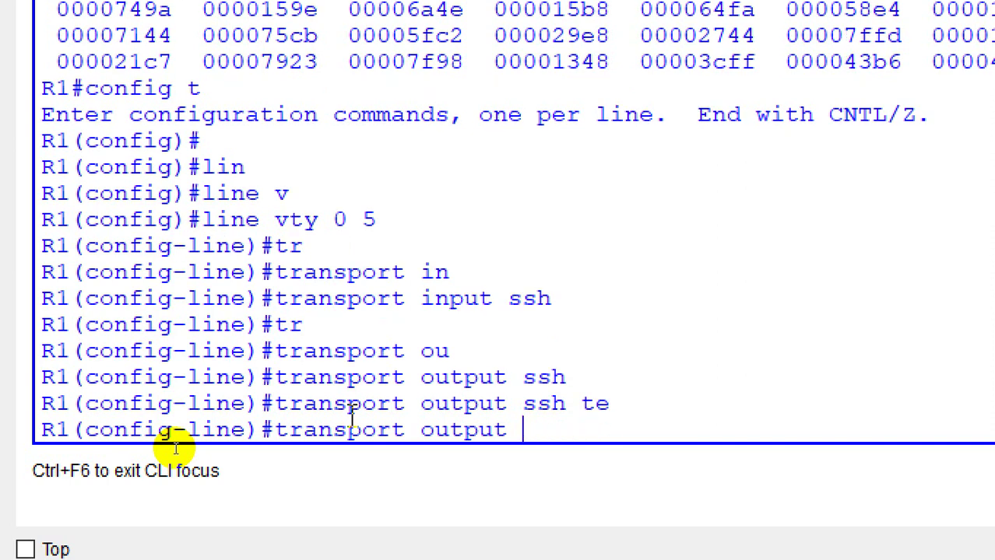
{"action": "type", "text": "tel"}
{"action": "key", "text": "Tab"}
{"action": "type", "text": "ss"}
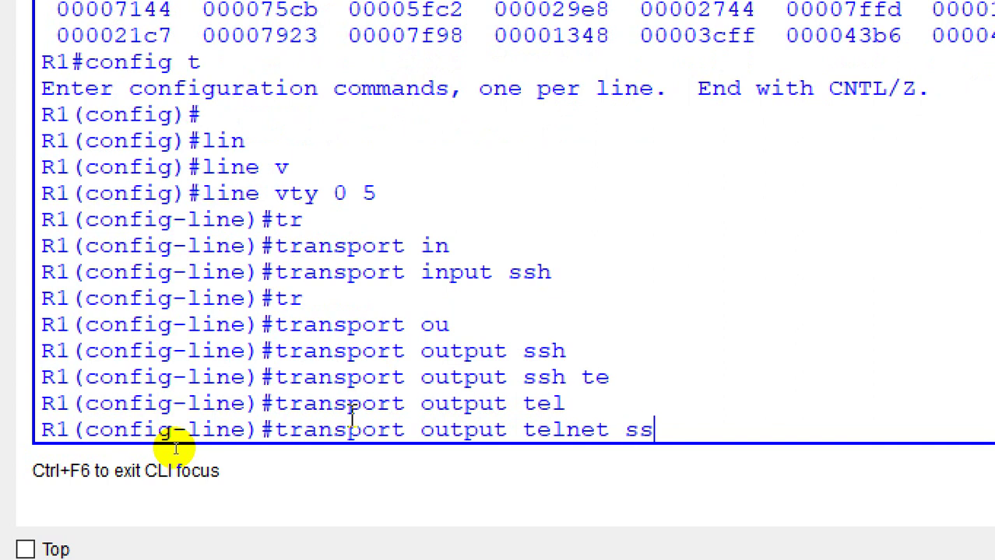
{"action": "key", "text": "Tab"}
{"action": "key", "text": "BackSpace"}
{"action": "key", "text": "BackSpace"}
{"action": "key", "text": "BackSpace"}
{"action": "key", "text": "BackSpace"}
{"action": "key", "text": "BackSpace"}
{"action": "key", "text": "BackSpace"}
{"action": "key", "text": "BackSpace"}
{"action": "key", "text": "BackSpace"}
{"action": "key", "text": "BackSpace"}
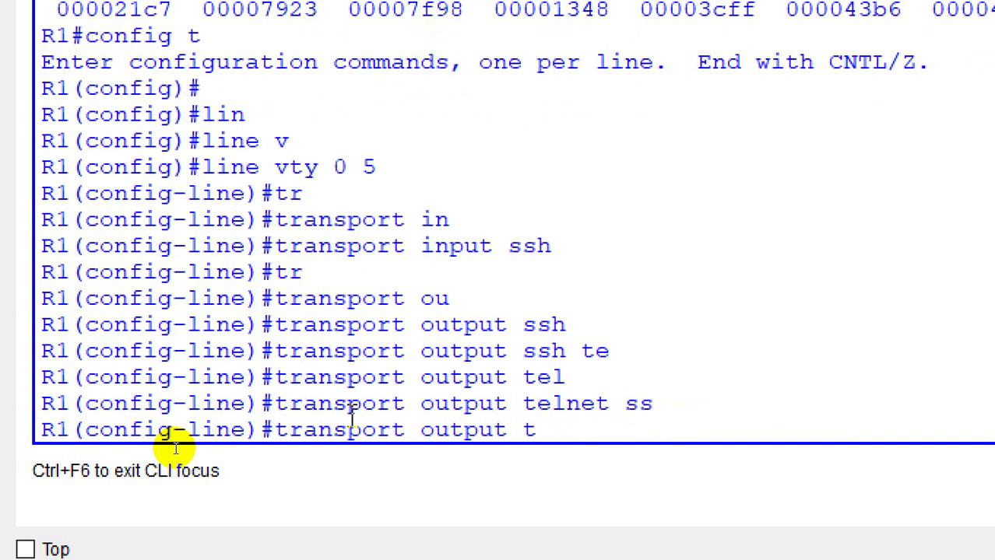
{"action": "type", "text": "ssh"}
{"action": "key", "text": "Return"}
Step: Require local user login on the vty lines and exit line configuration
{"action": "type", "text": "login"}
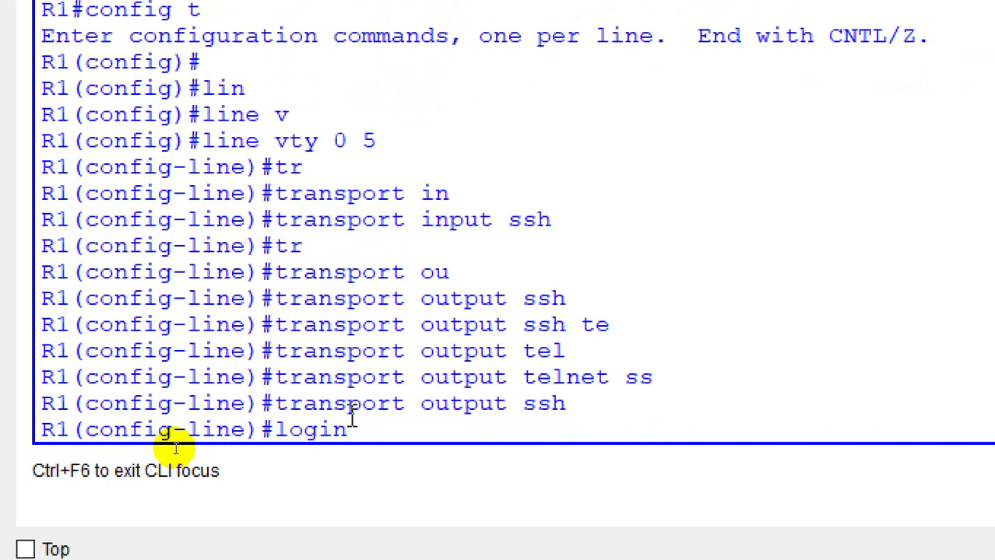
{"action": "type", "text": " local"}
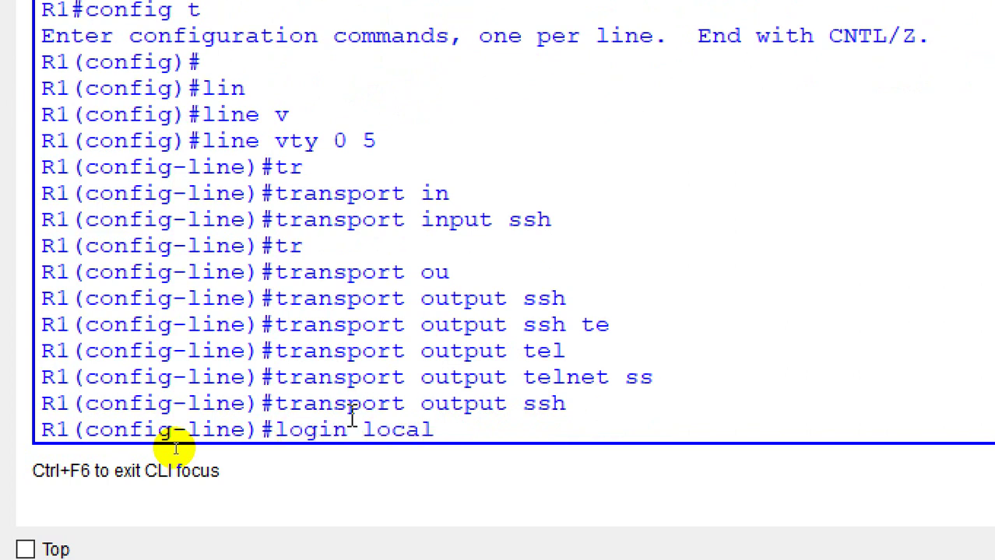
{"action": "key", "text": "Return"}
{"action": "key", "text": "Return"}
{"action": "key", "text": "Return"}
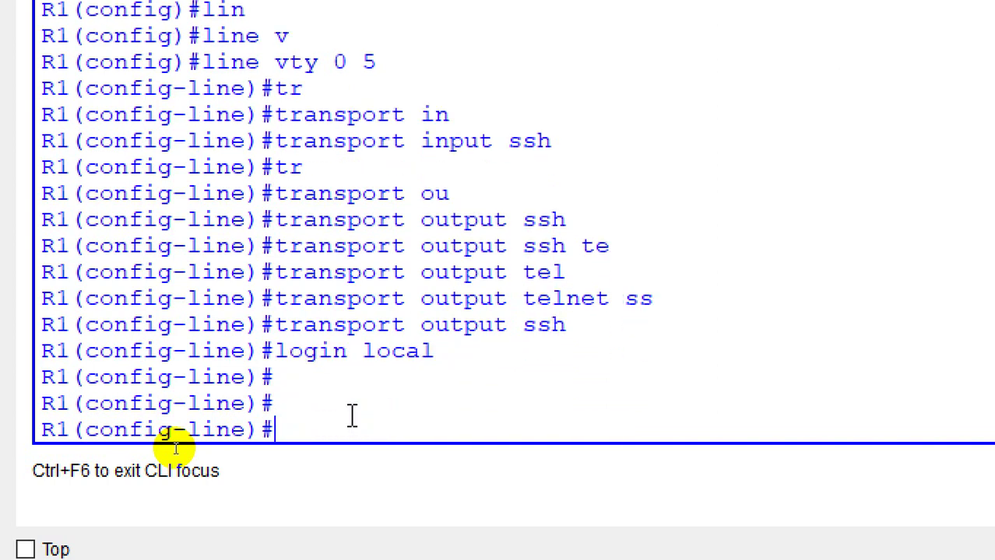
{"action": "type", "text": "exit"}
{"action": "key", "text": "Return"}
{"action": "key", "text": "Return"}
{"action": "key", "text": "Return"}
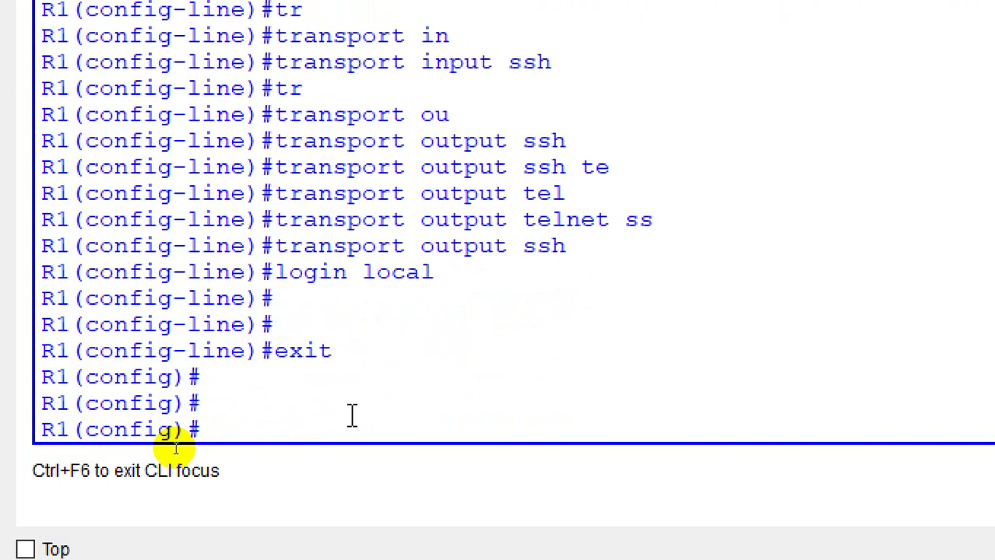
Step: Create local user a1 with a password
{"action": "type", "text": "usern"}
{"action": "key", "text": "Tab"}
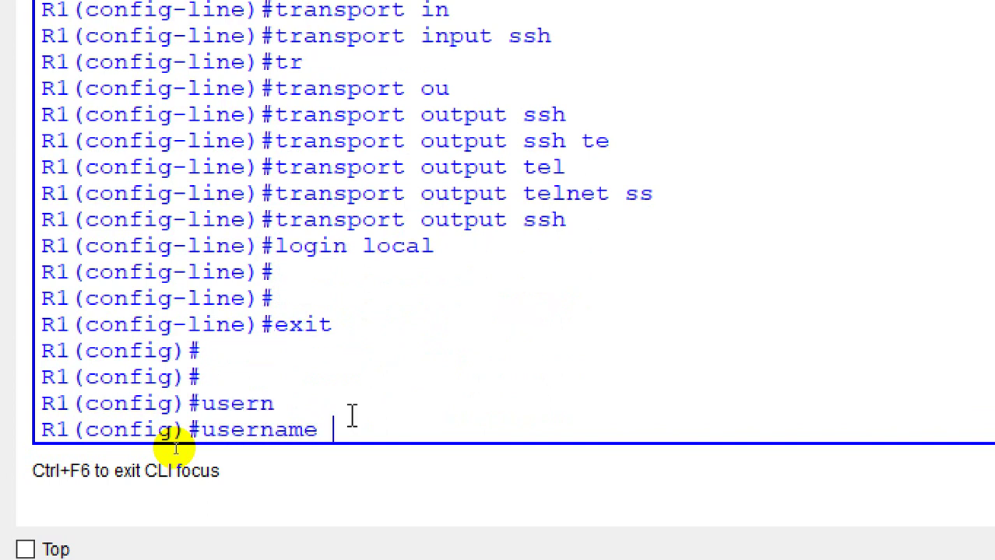
{"action": "type", "text": "a"}
{"action": "type", "text": "1 pass"}
{"action": "key", "text": "Tab"}
{"action": "type", "text": "12"}
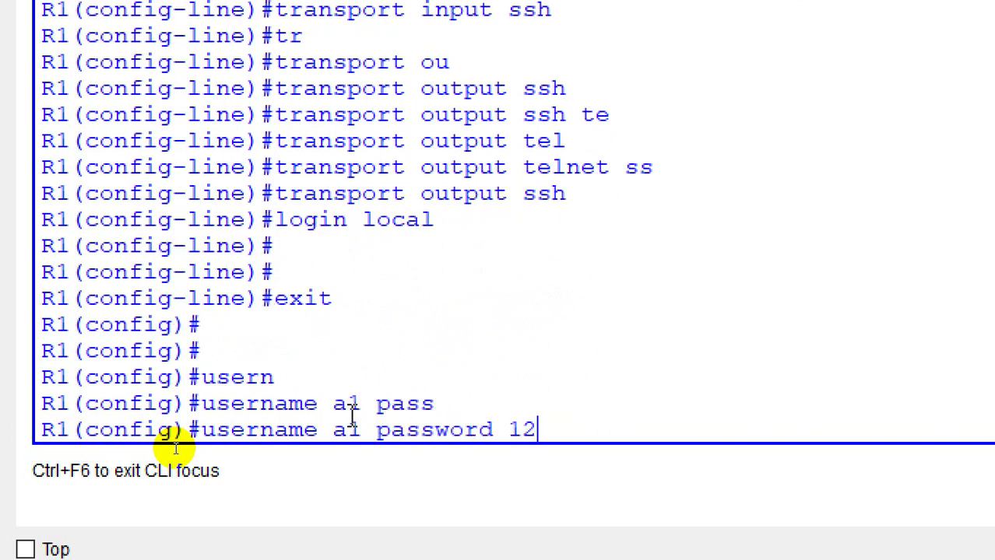
{"action": "type", "text": "3"}
{"action": "key", "text": "Return"}
Step: Create local user a2 with a password, then exit global configuration
{"action": "type", "text": "user"}
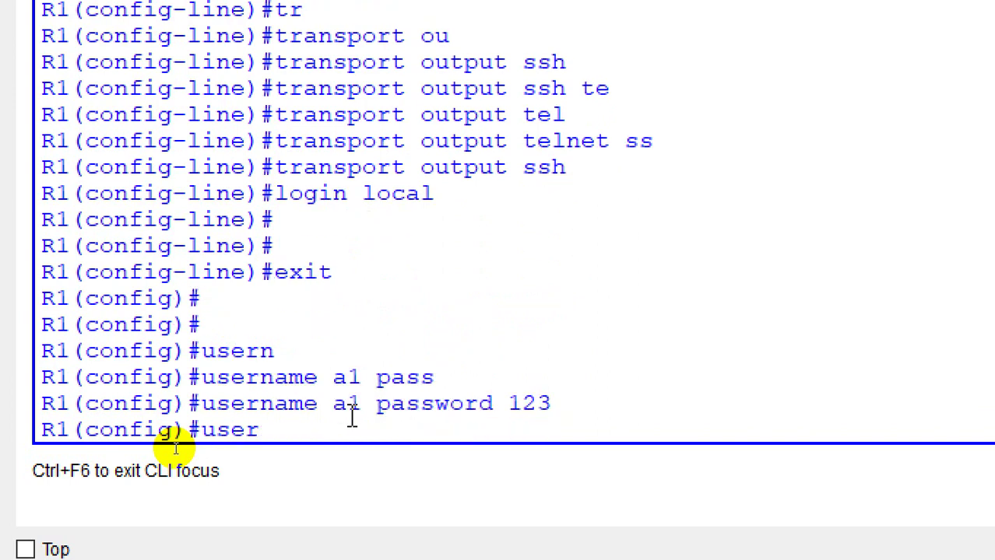
{"action": "key", "text": "Tab"}
{"action": "type", "text": "a2 pass"}
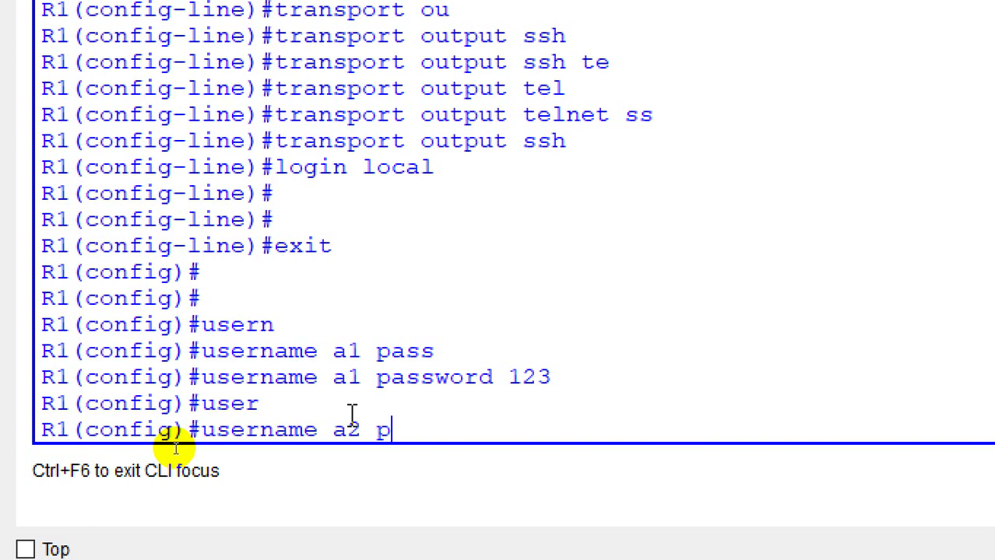
{"action": "key", "text": "Tab"}
{"action": "type", "text": "123"}
{"action": "key", "text": "Return"}
{"action": "key", "text": "Return"}
{"action": "key", "text": "Return"}
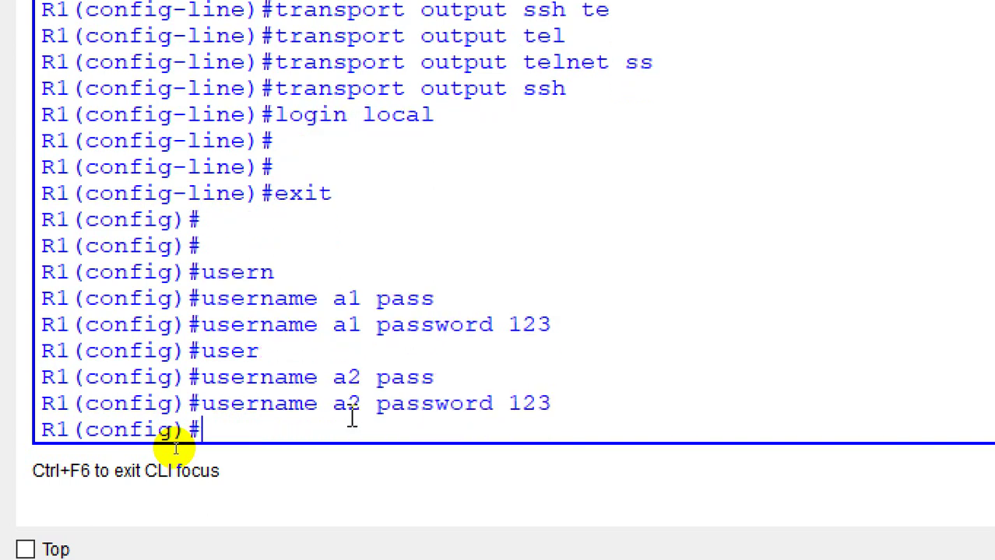
{"action": "type", "text": "exit"}
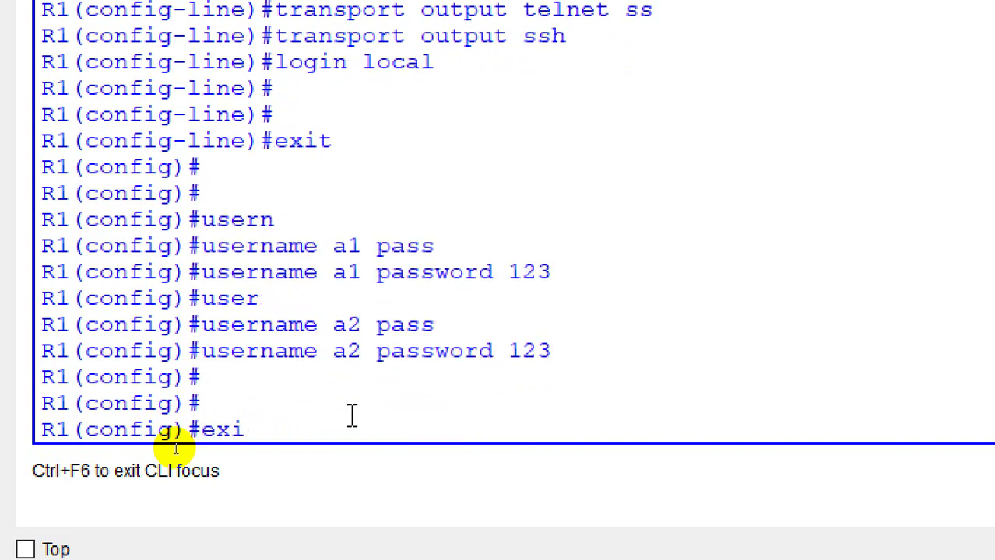
{"action": "key", "text": "Return"}
{"action": "key", "text": "Return"}
{"action": "key", "text": "Return"}
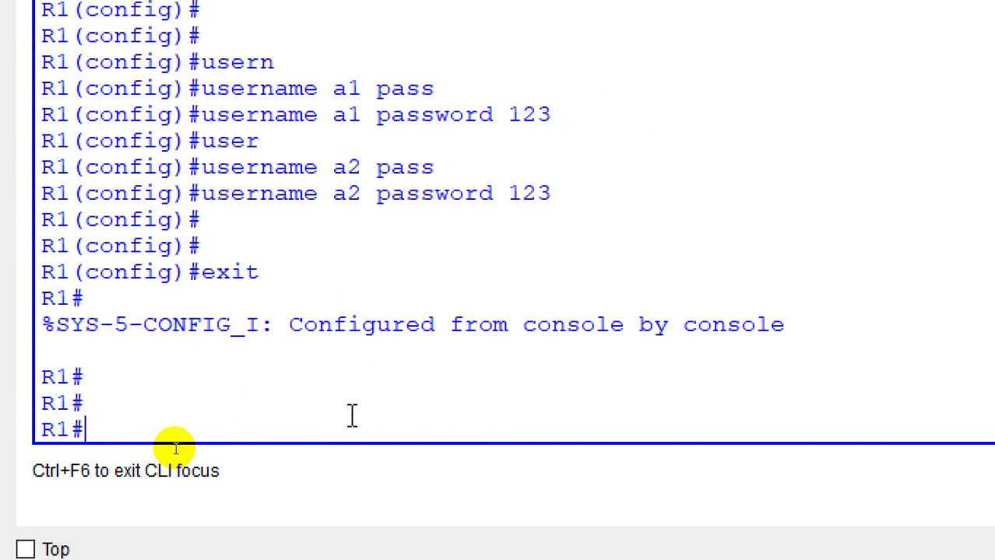
Step: Set R1's enable password
{"action": "type", "text": "config t"}
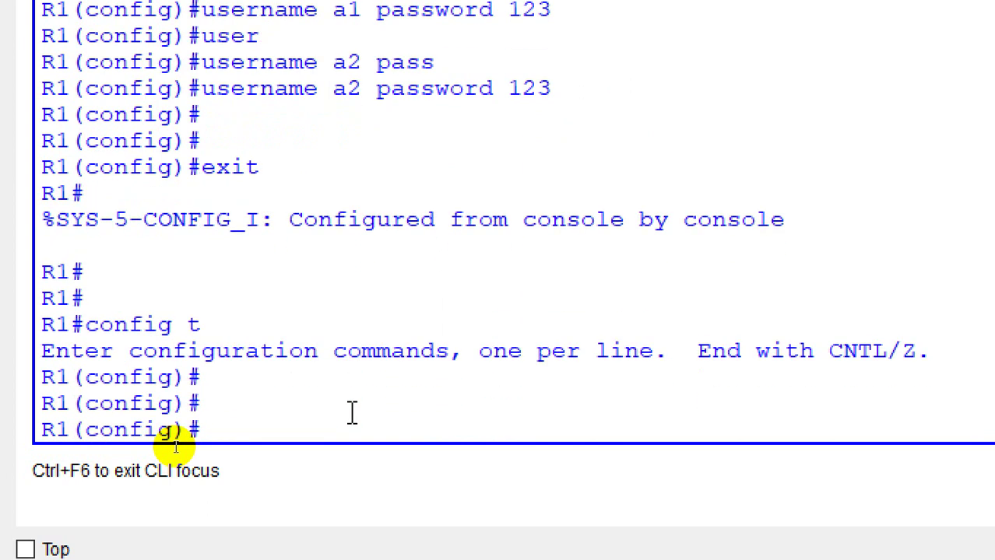
{"action": "type", "text": "en"}
{"action": "key", "text": "Tab"}
{"action": "type", "text": "a"}
{"action": "key", "text": "Tab"}
{"action": "type", "text": "ble"}
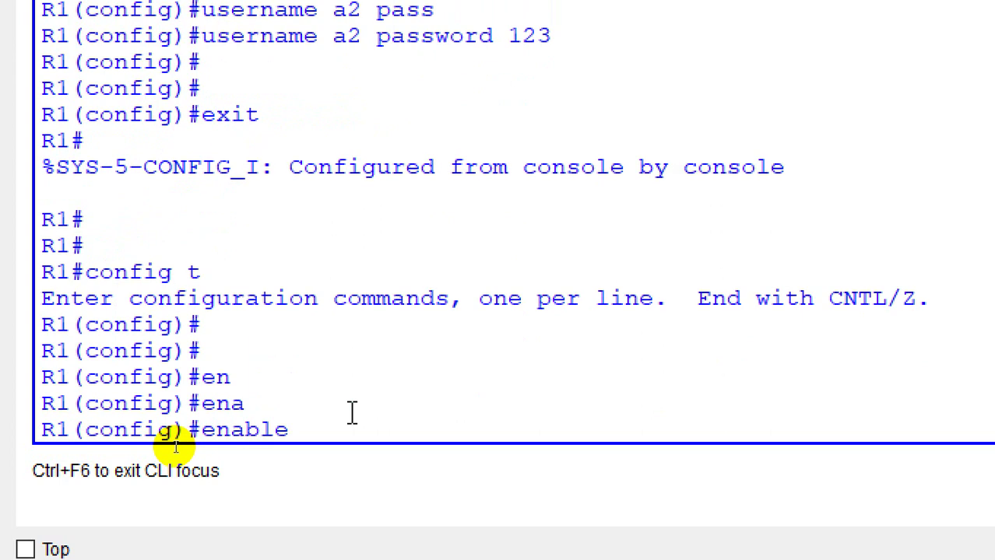
{"action": "type", "text": " ?"}
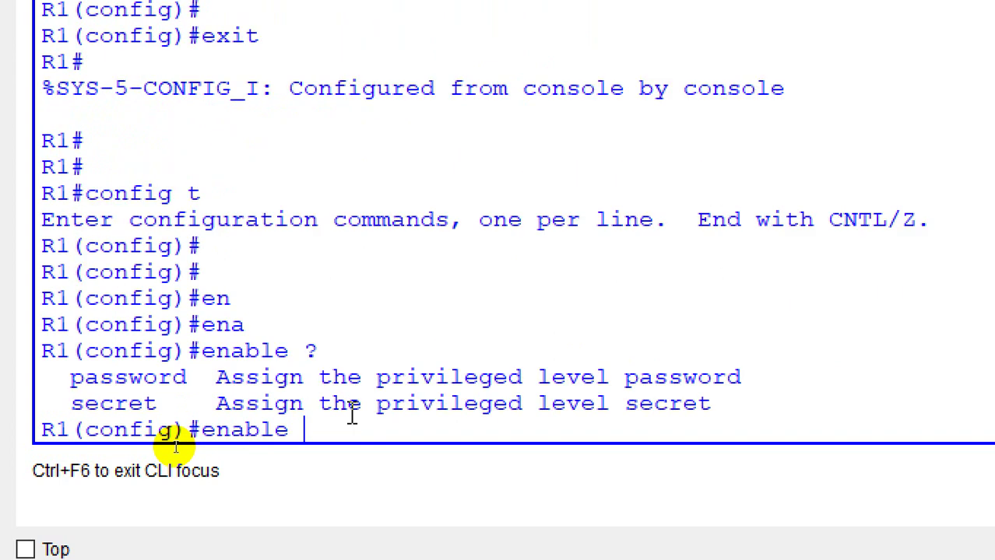
{"action": "type", "text": "pass"}
{"action": "key", "text": "Tab"}
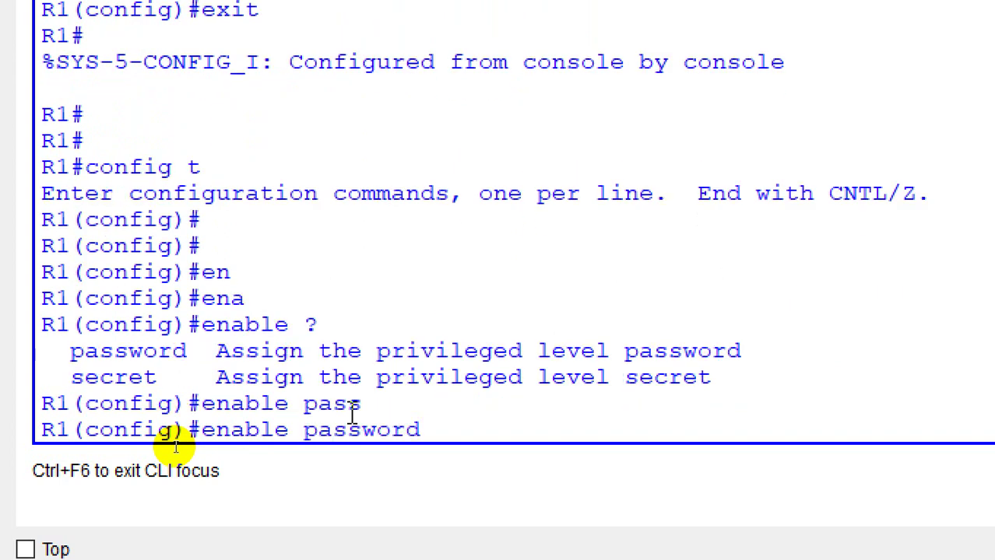
{"action": "type", "text": "123"}
{"action": "key", "text": "Return"}
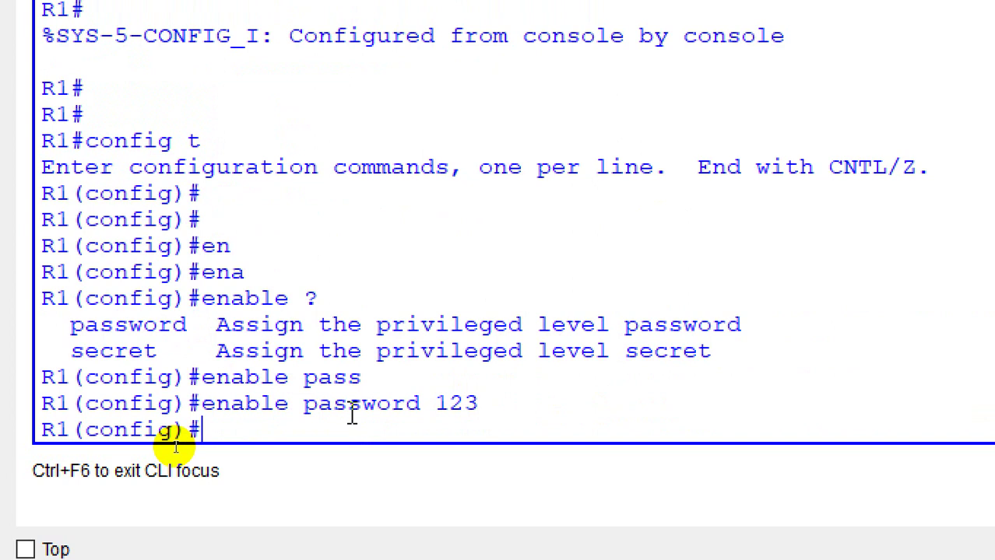
Step: Set an enable secret different from the enable password, after the warning
{"action": "type", "text": "en"}
{"action": "key", "text": "Tab"}
{"action": "type", "text": "a"}
{"action": "key", "text": "Tab"}
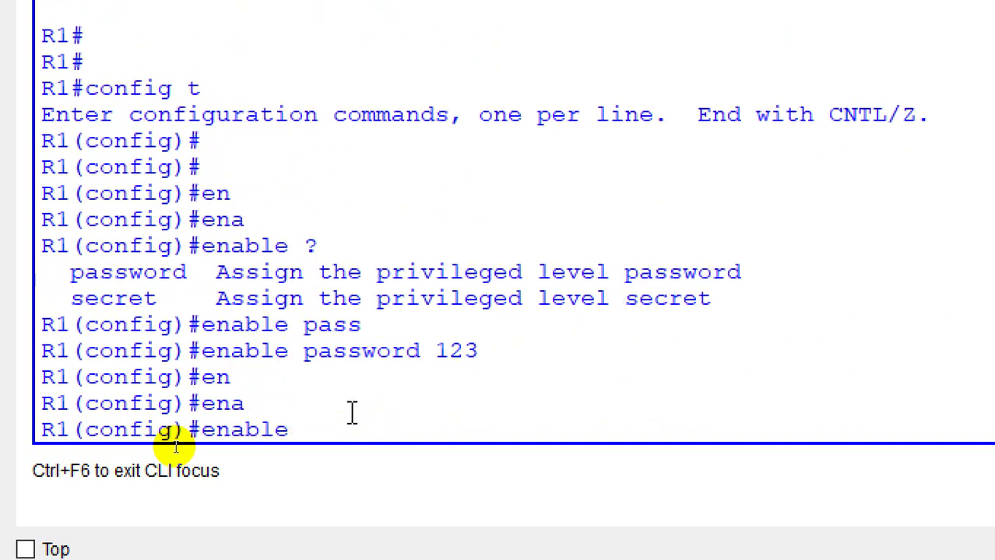
{"action": "type", "text": "s"}
{"action": "key", "text": "Tab"}
{"action": "type", "text": "123"}
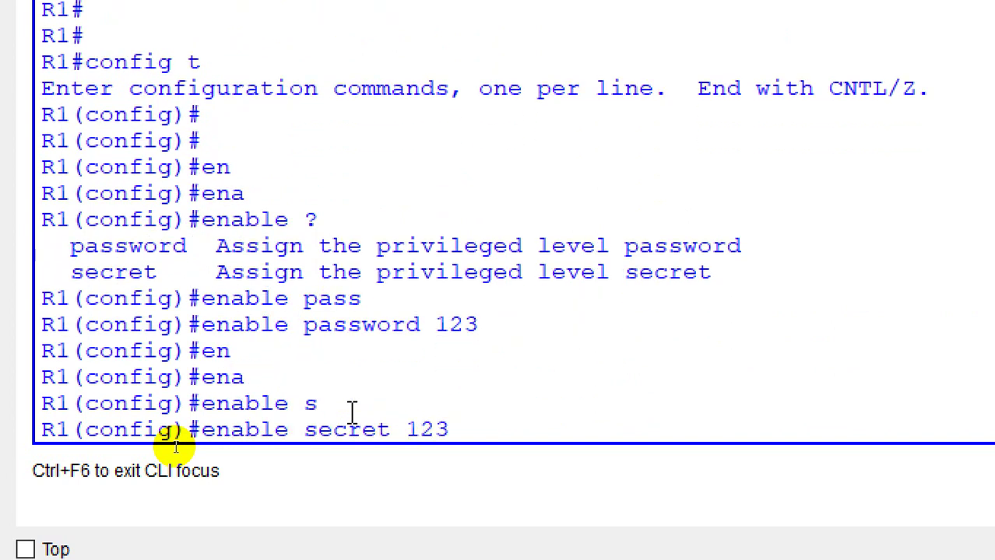
{"action": "key", "text": "Return"}
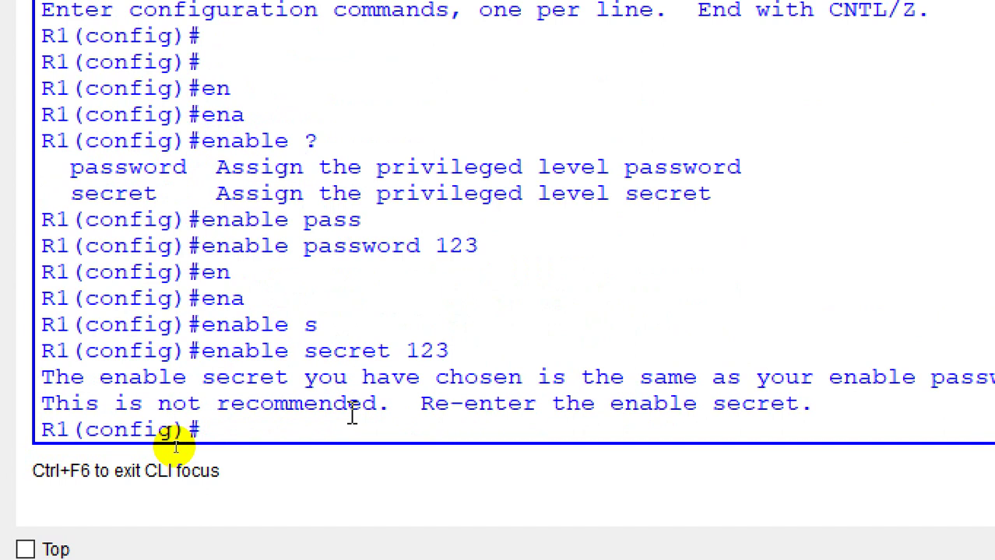
{"action": "key", "text": "Up"}
{"action": "key", "text": "BackSpace"}
{"action": "key", "text": "BackSpace"}
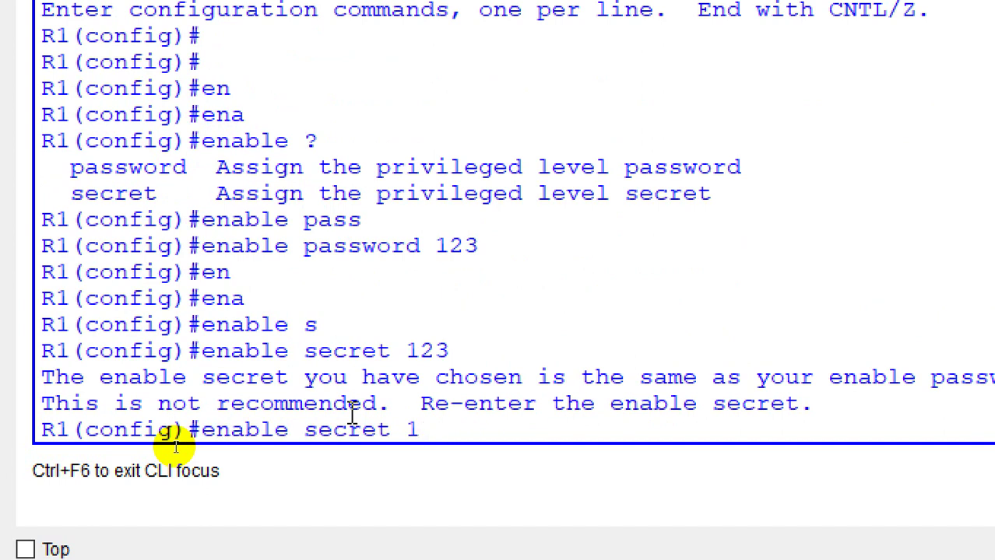
{"action": "type", "text": "11"}
{"action": "key", "text": "Return"}
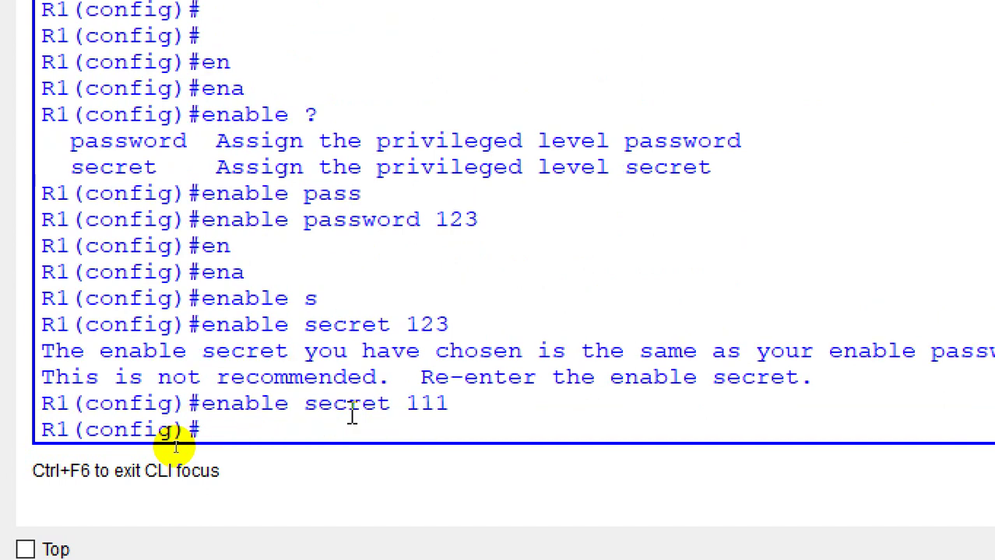
Step: Exit configuration mode and end the console session
{"action": "type", "text": "exit"}
{"action": "key", "text": "Return"}
{"action": "key", "text": "Return"}
{"action": "type", "text": "exi"}
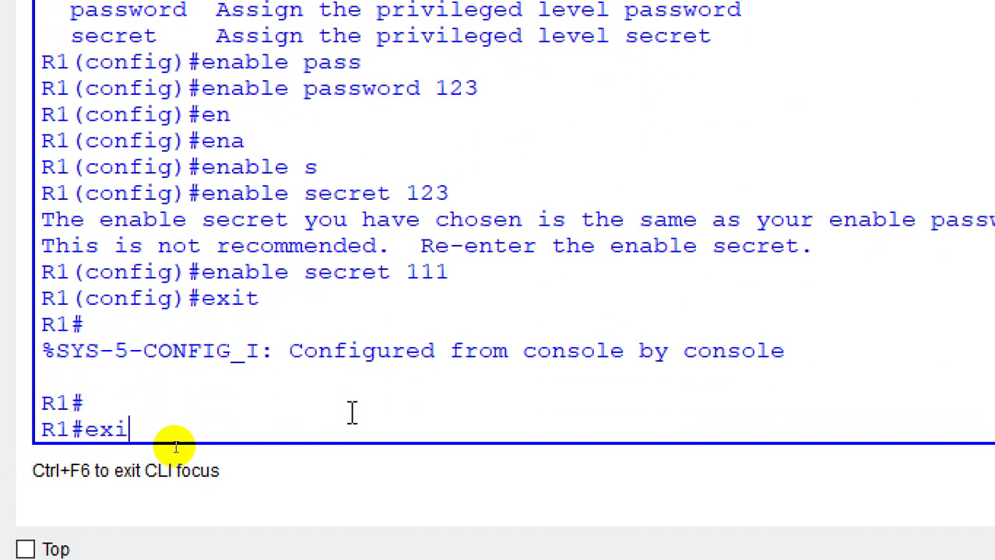
{"action": "type", "text": "t"}
{"action": "key", "text": "Return"}
{"action": "key", "text": "Return"}
{"action": "key", "text": "Return"}
Step: Regain privileged mode with enable, entering the enable secret after one rejected attempt
{"action": "type", "text": "en"}
{"action": "key", "text": "Return"}
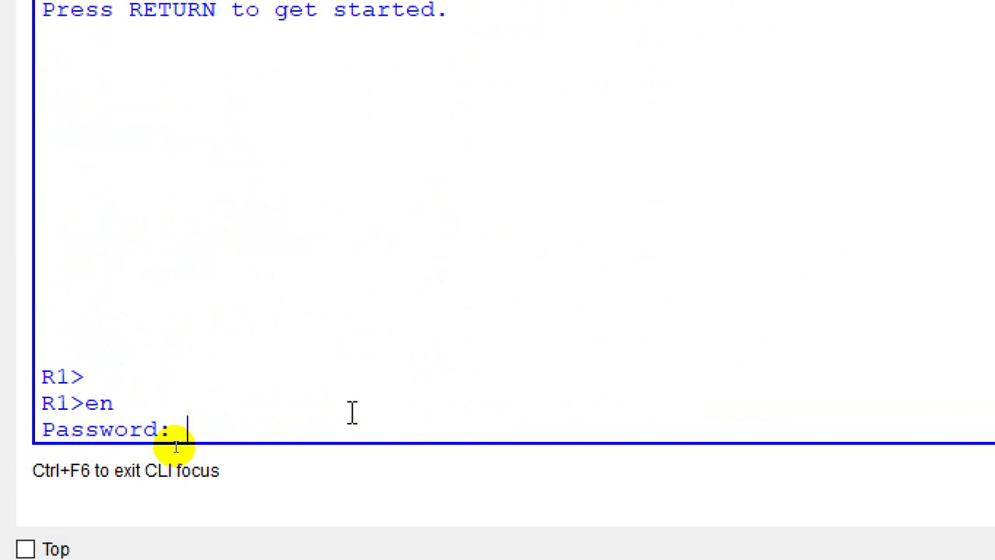
{"action": "key", "text": "Return"}
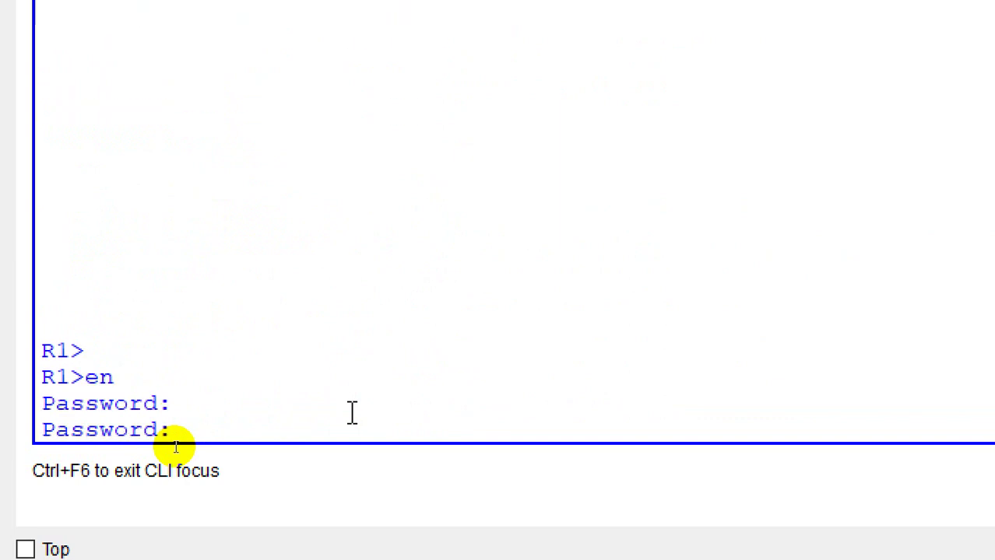
{"action": "key", "text": "Return"}
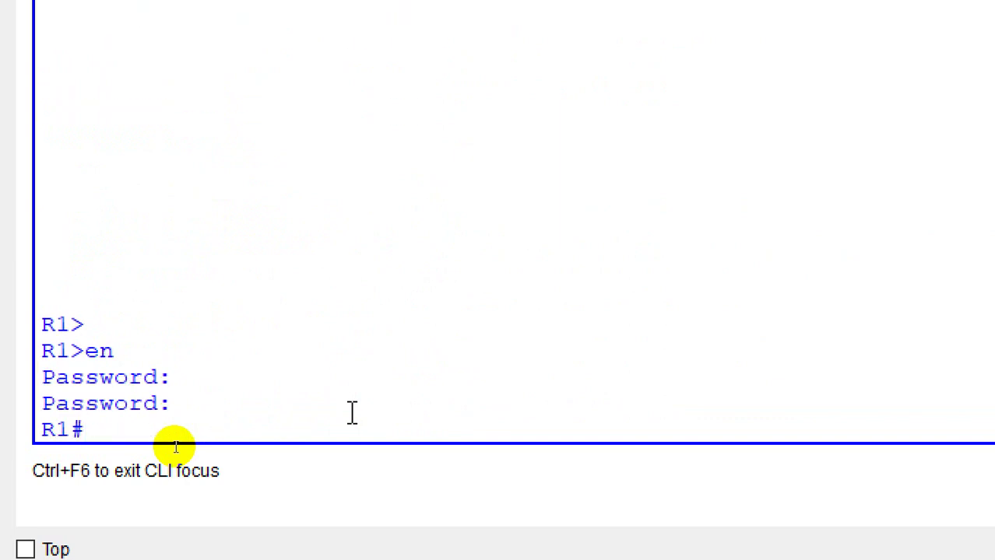
Step: Review show running-config, marking the hashed secret and disabled password encryption, then enter config t
{"action": "key", "text": "Return"}
{"action": "key", "text": "Return"}
{"action": "type", "text": "show ru"}
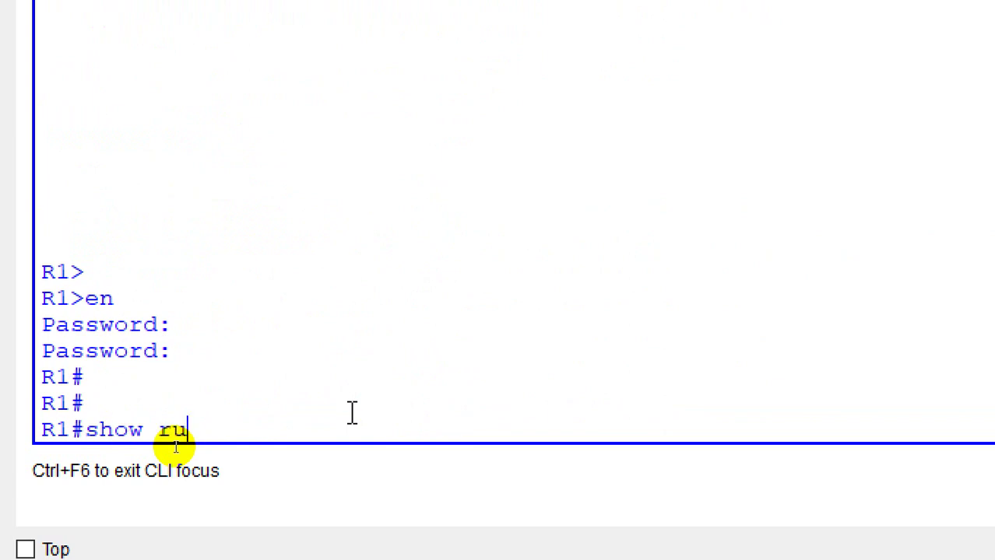
{"action": "key", "text": "Tab"}
{"action": "key", "text": "Return"}
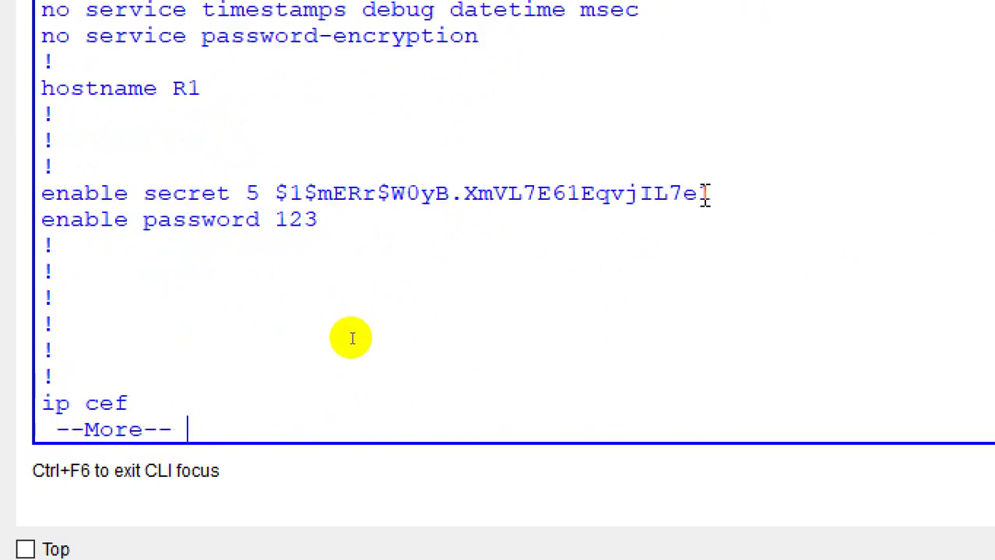
{"action": "left_click_drag", "start_coordinate": [724, 194], "coordinate": [296, 201]}
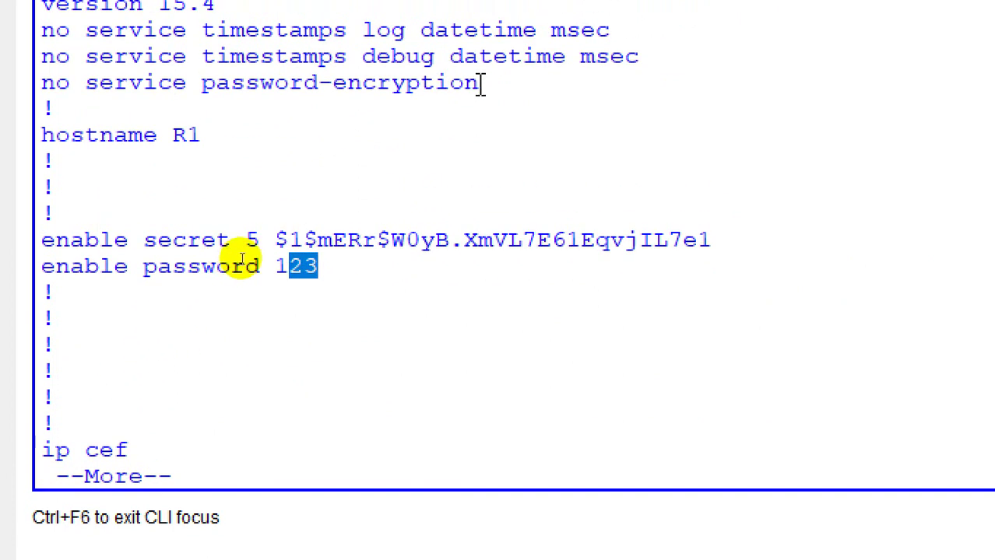
{"action": "left_click_drag", "start_coordinate": [480, 83], "coordinate": [100, 83]}
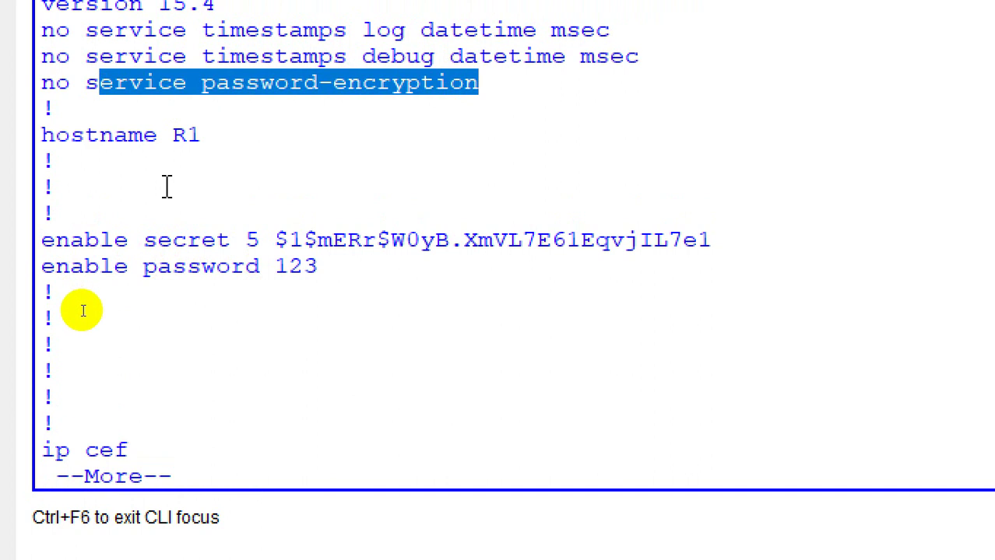
{"action": "key", "text": "space"}
{"action": "key", "text": "space"}
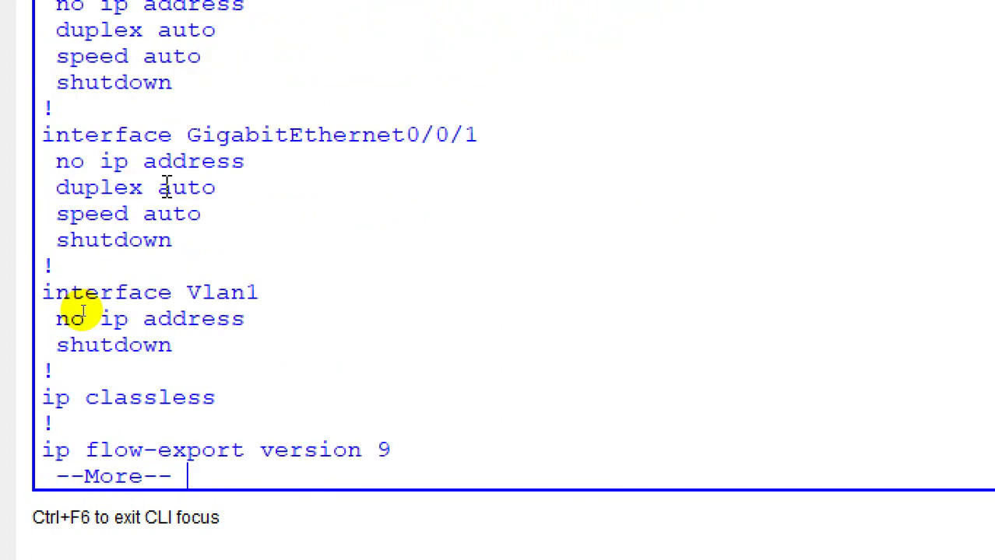
{"action": "type", "text": "q"}
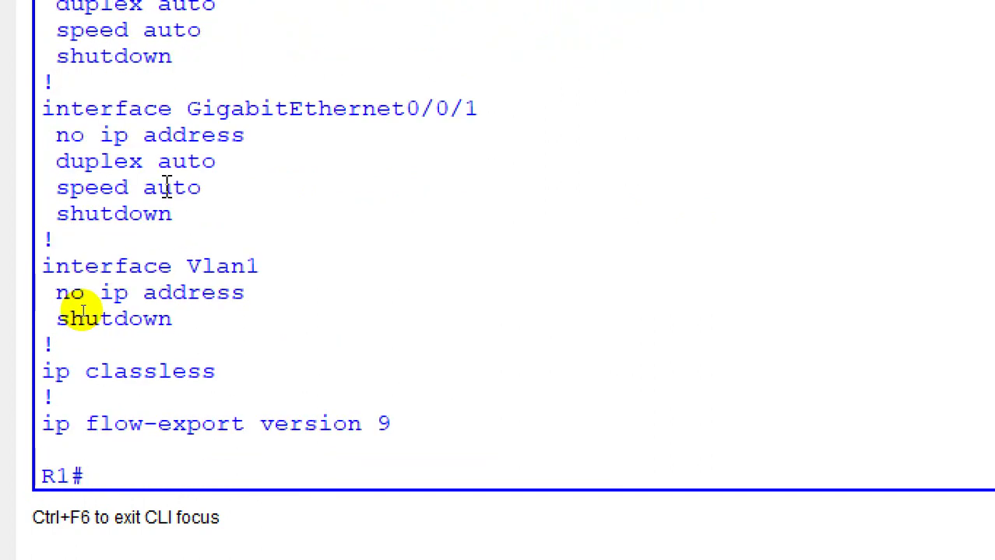
{"action": "type", "text": "config t"}
{"action": "key", "text": "Return"}
{"action": "key", "text": "Return"}
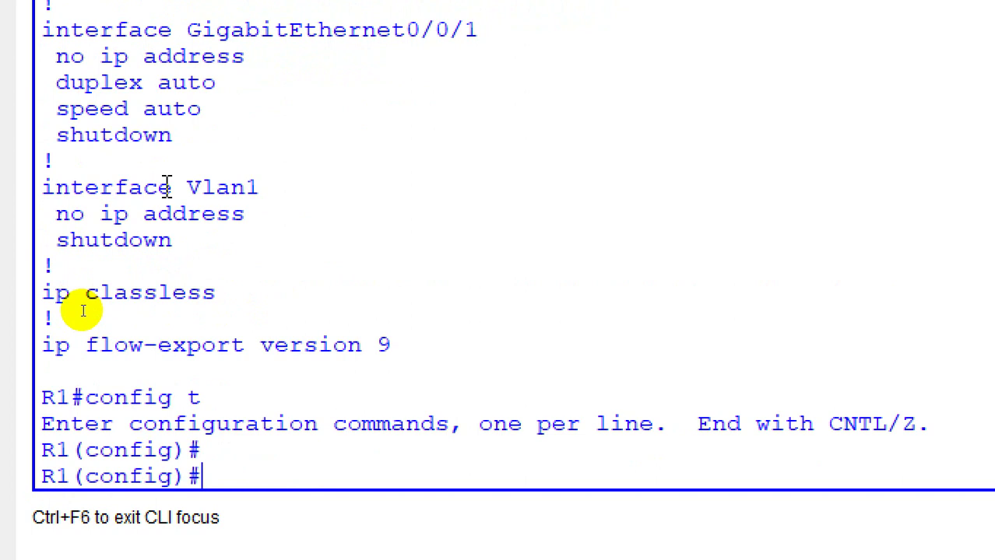
Step: Enable service password-encryption on R1
{"action": "type", "text": "ser"}
{"action": "key", "text": "Tab"}
{"action": "type", "text": "e"}
{"action": "key", "text": "BackSpace"}
{"action": "type", "text": "p"}
{"action": "key", "text": "Tab"}
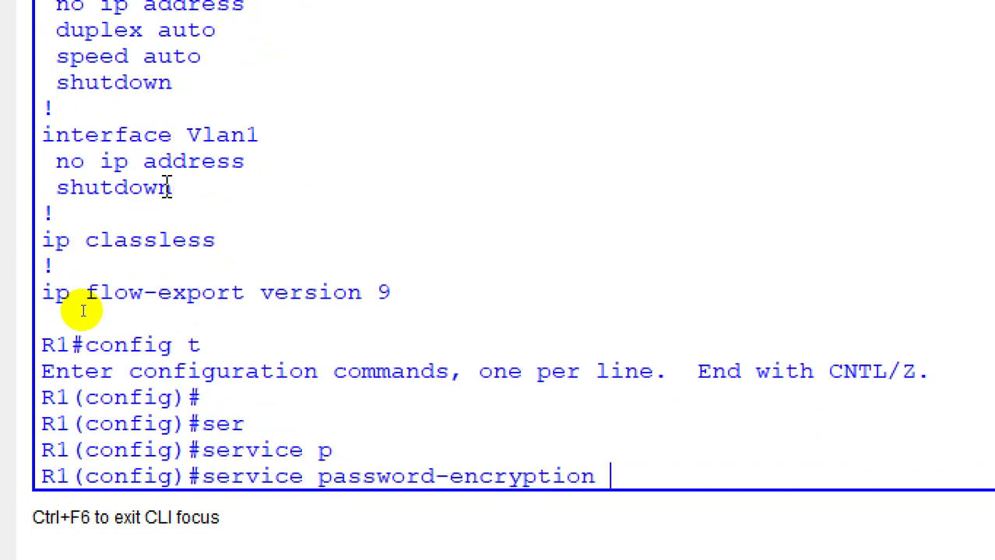
{"action": "key", "text": "Return"}
{"action": "key", "text": "Return"}
{"action": "key", "text": "Return"}
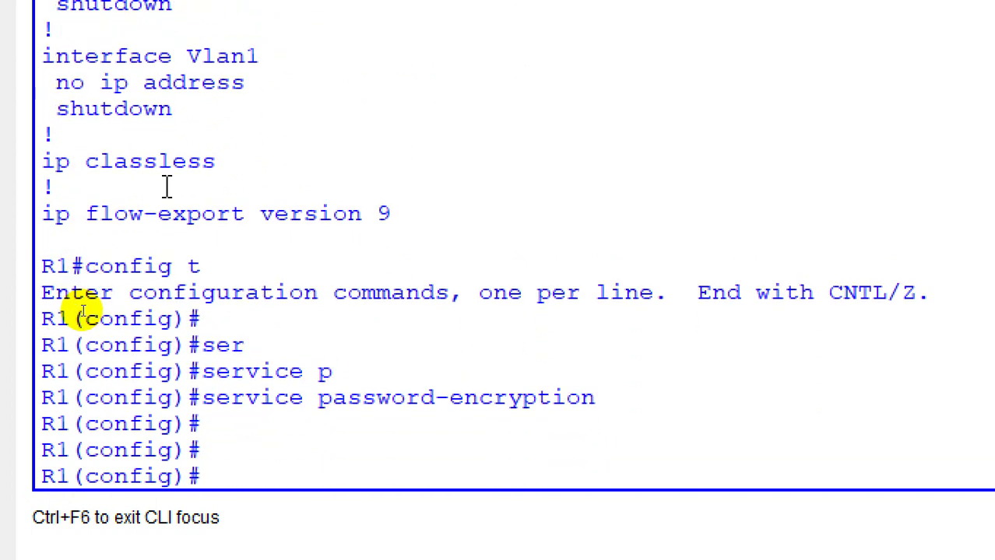
Step: Return to privileged mode and confirm in show running-config that the enable password is type 7
{"action": "key", "text": "ctrl+z"}
{"action": "key", "text": "Return"}
{"action": "type", "text": "show ru"}
{"action": "key", "text": "Tab"}
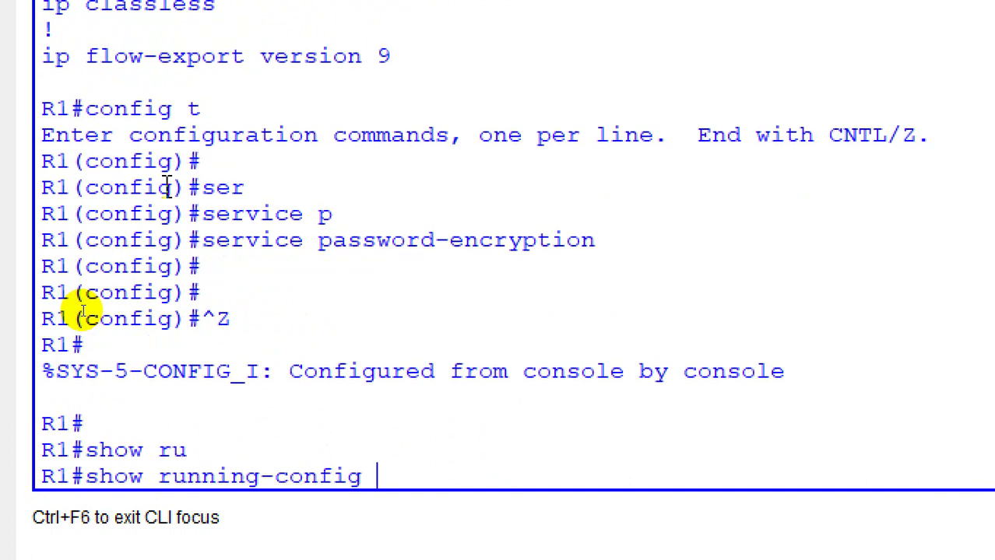
{"action": "key", "text": "Return"}
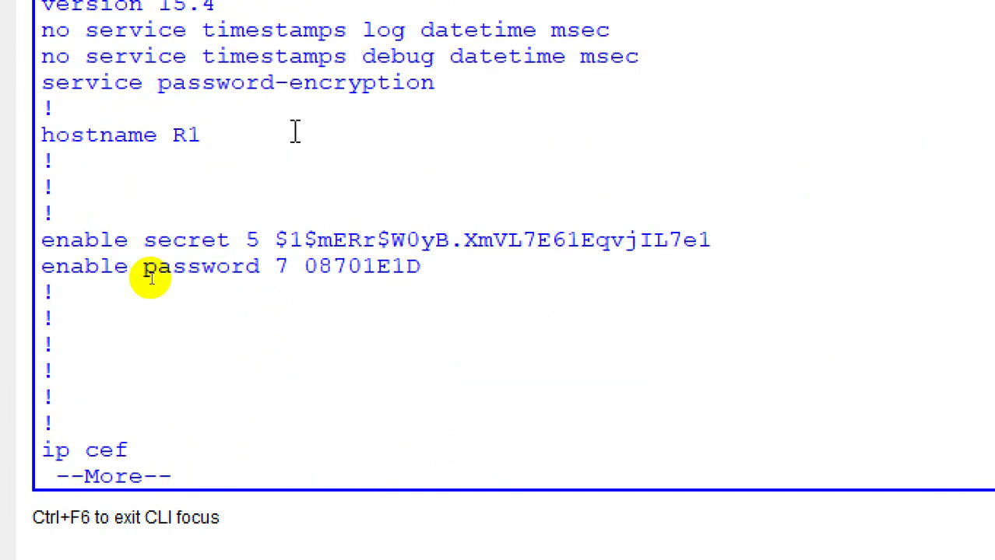
{"action": "double_click", "coordinate": [389, 271]}
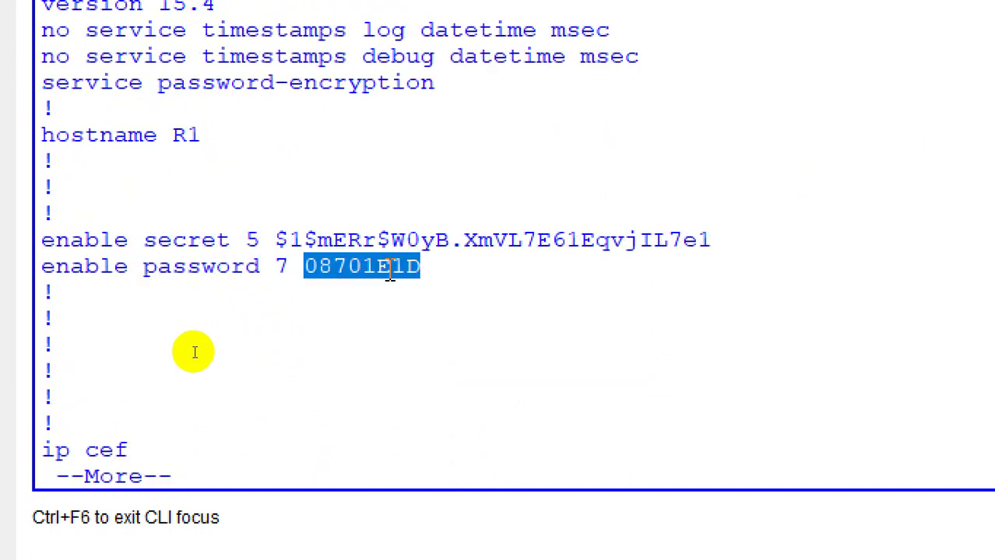
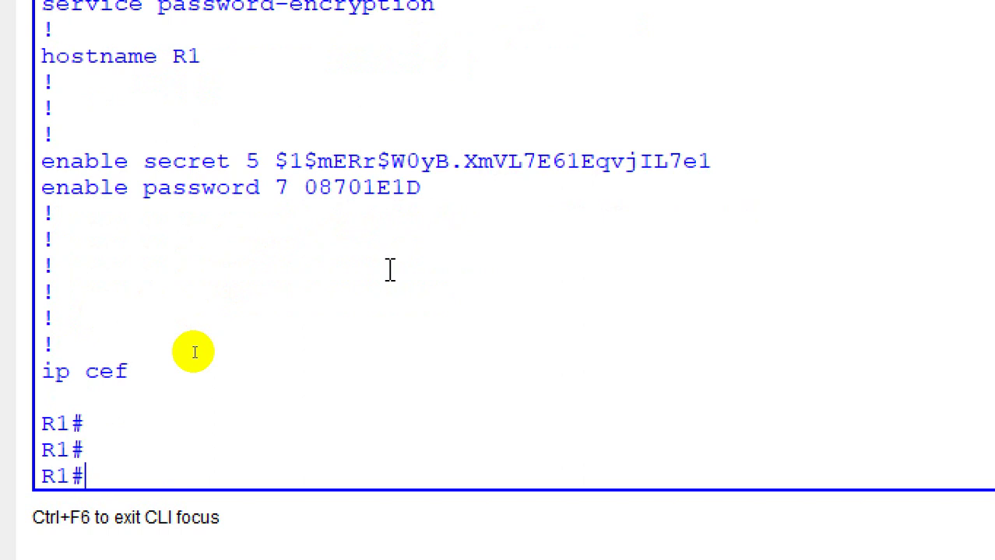
Step: Run no service password-encryption in R1's global configuration mode, then return to the privileged prompt
{"action": "type", "text": "config t"}
{"action": "key", "text": "Return"}
{"action": "type", "text": "no s"}
{"action": "key", "text": "BackSpace"}
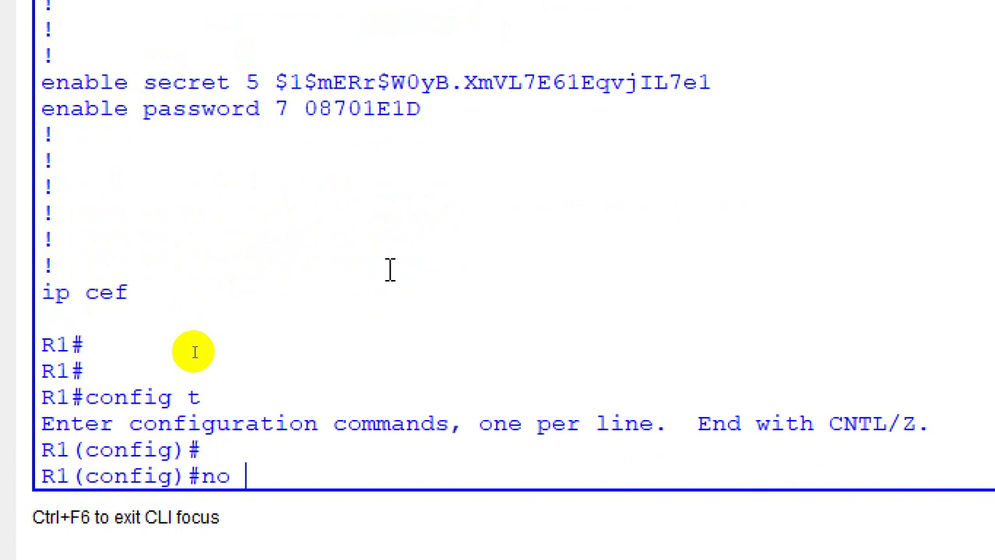
{"action": "type", "text": "ser"}
{"action": "key", "text": "Tab"}
{"action": "type", "text": "pas"}
{"action": "key", "text": "Tab"}
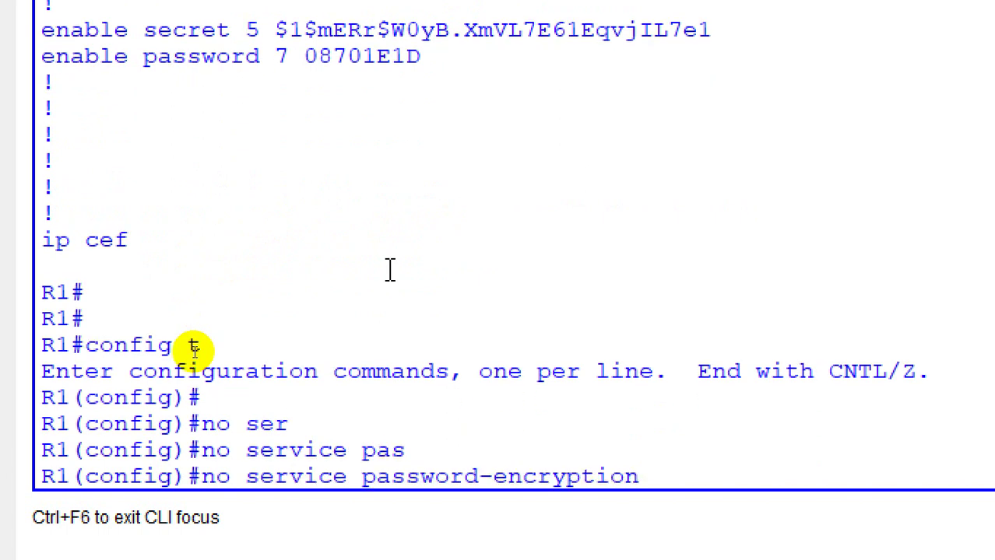
{"action": "key", "text": "Return"}
{"action": "key", "text": "Return"}
{"action": "key", "text": "Return"}
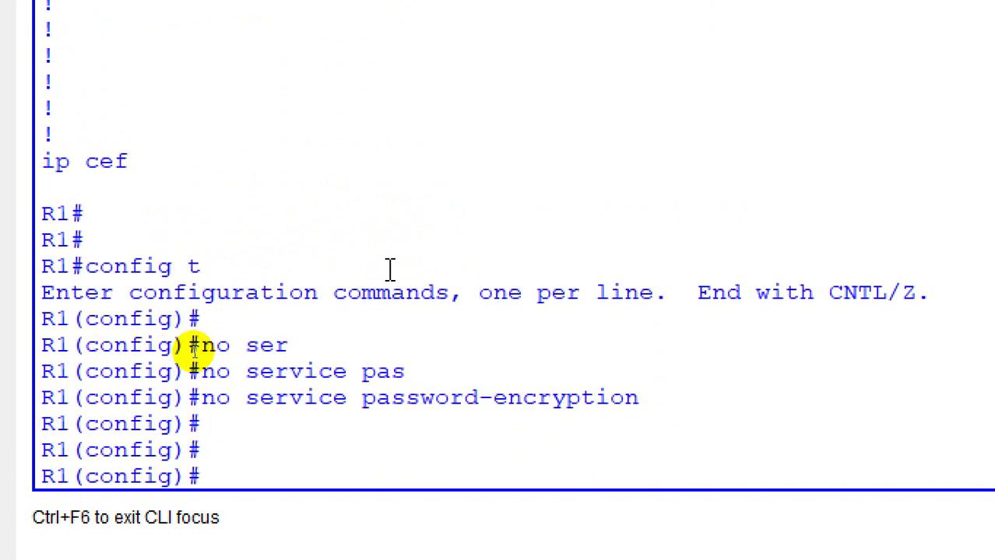
{"action": "key", "text": "ctrl+z"}
{"action": "key", "text": "Return"}
{"action": "key", "text": "Return"}
Step: Show R1's running-config and highlight the enable password still stored in type 7 form
{"action": "type", "text": "show ru"}
{"action": "key", "text": "Tab"}
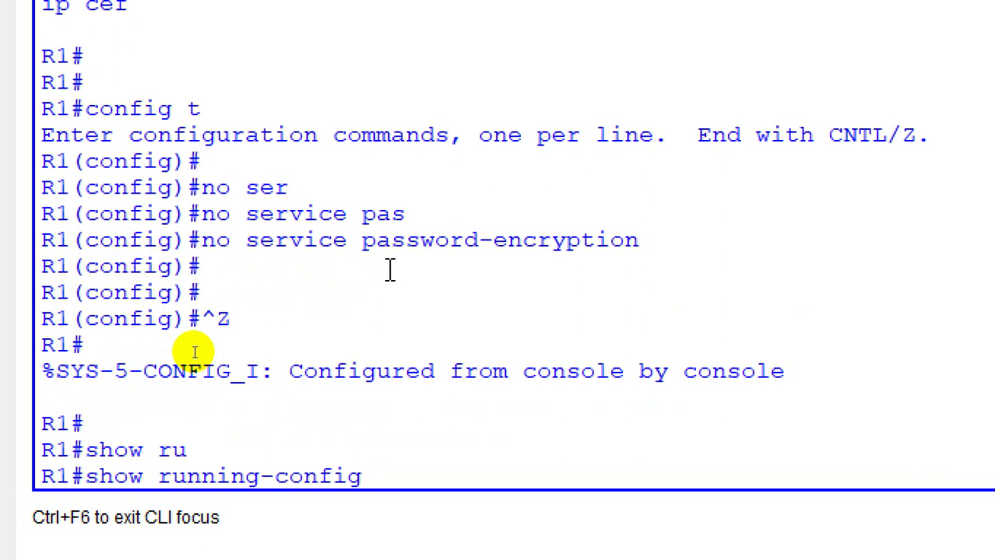
{"action": "key", "text": "Return"}
{"action": "double_click", "coordinate": [390, 267]}
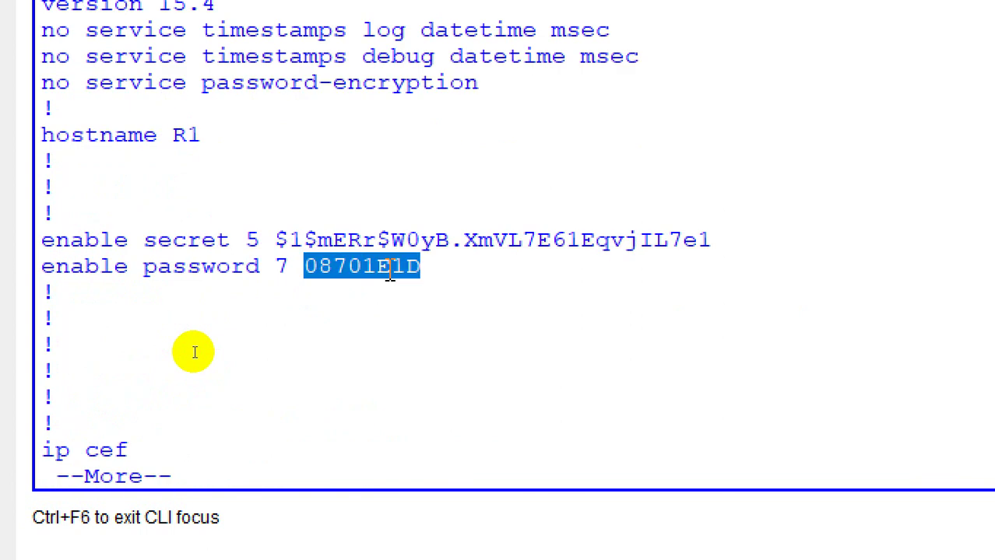
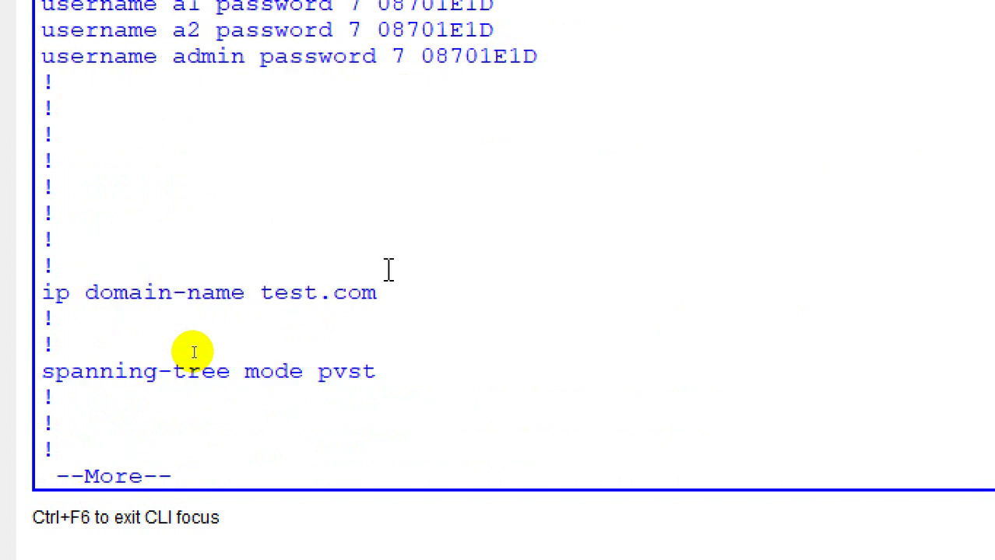
Step: Finish paging the configuration output and enter global configuration mode with config t
{"action": "key", "text": "space"}
{"action": "type", "text": "config t"}
{"action": "key", "text": "Return"}
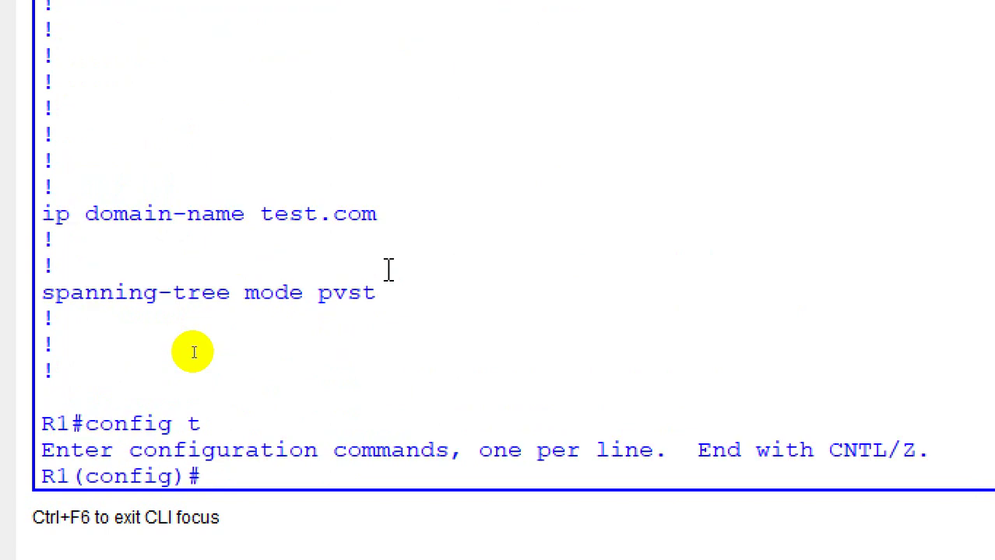
Step: Set a new enable password on R1
{"action": "type", "text": "n"}
{"action": "key", "text": "BackSpace"}
{"action": "type", "text": "en"}
{"action": "key", "text": "Tab"}
{"action": "type", "text": "a"}
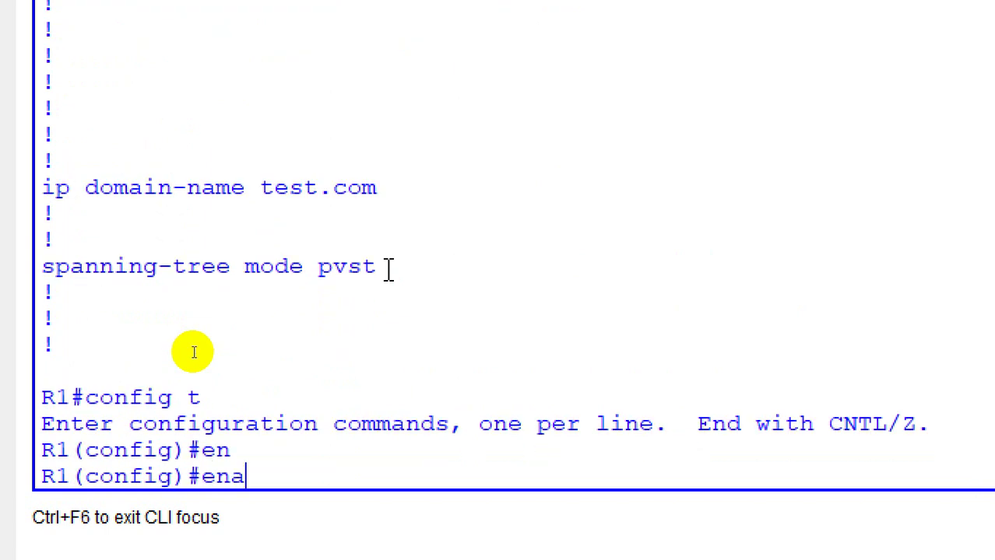
{"action": "key", "text": "Tab"}
{"action": "type", "text": "pas"}
{"action": "key", "text": "Tab"}
{"action": "type", "text": "1"}
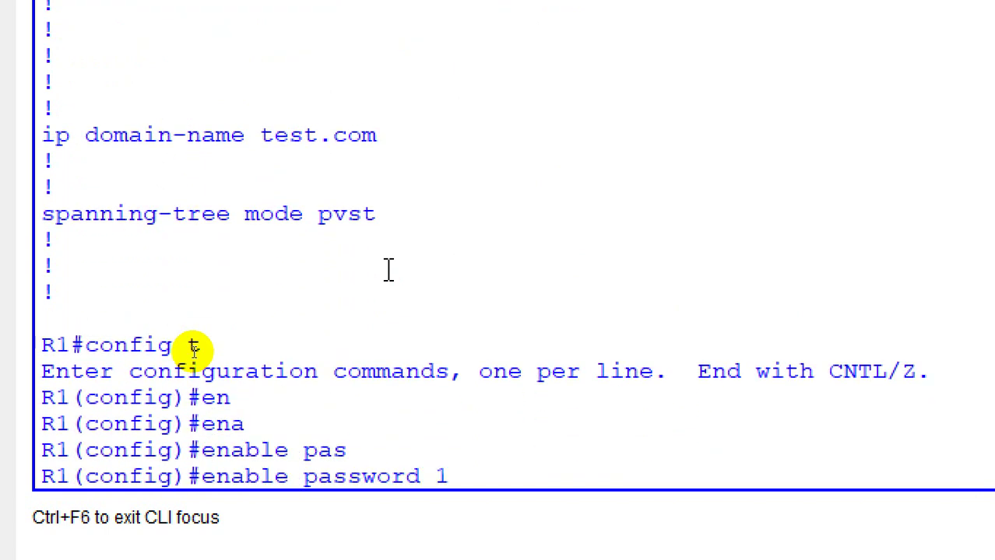
{"action": "type", "text": "23"}
{"action": "key", "text": "Return"}
Step: Scroll back through the output and highlight the stored user and enable password values
{"action": "scroll", "coordinate": [389, 271], "scroll_direction": "up", "scroll_amount": 3}
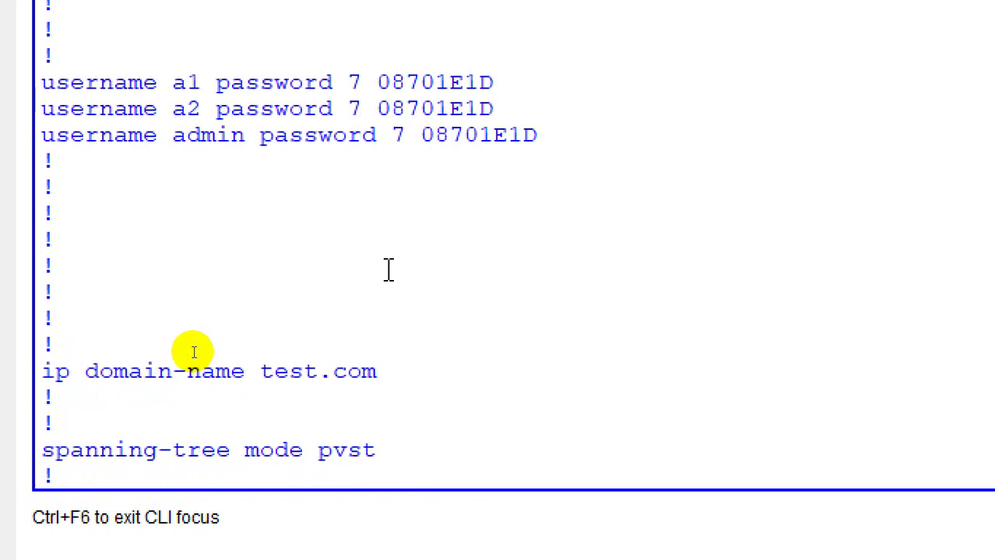
{"action": "scroll", "coordinate": [348, 149], "scroll_direction": "up", "scroll_amount": 1}
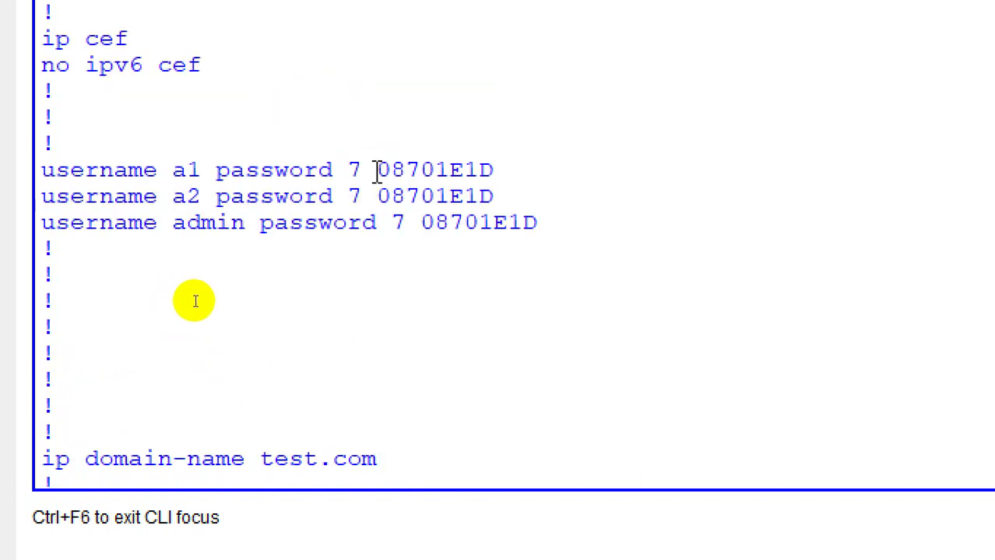
{"action": "double_click", "coordinate": [395, 168]}
{"action": "scroll", "coordinate": [397, 168], "scroll_direction": "up", "scroll_amount": 4}
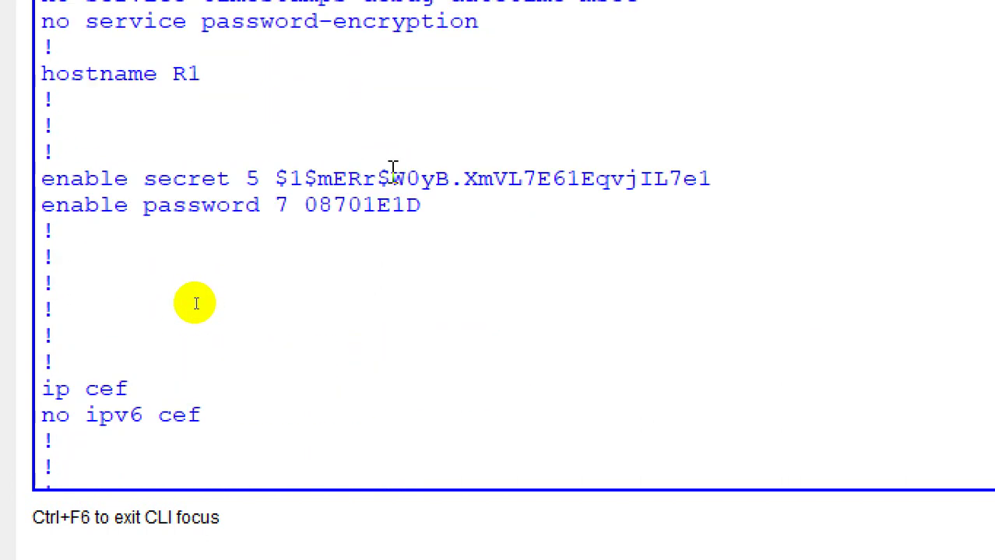
{"action": "double_click", "coordinate": [355, 205]}
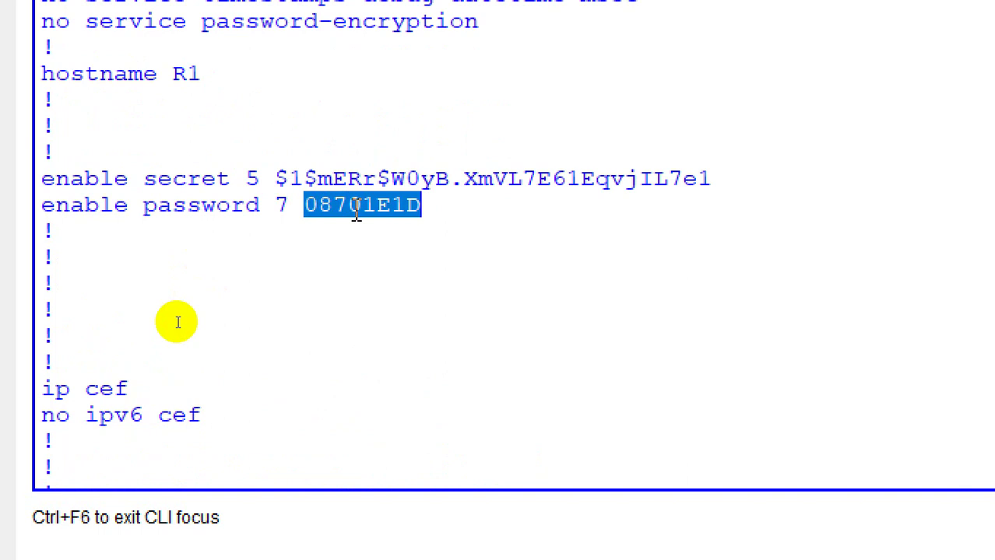
{"action": "scroll", "coordinate": [273, 109], "scroll_direction": "up", "scroll_amount": 1}
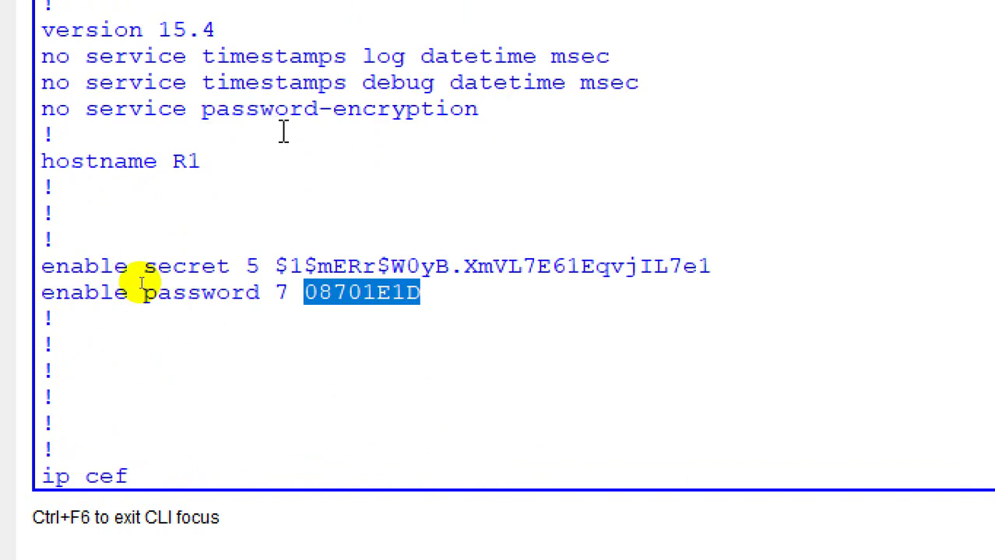
{"action": "scroll", "coordinate": [348, 373], "scroll_direction": "down", "scroll_amount": 10}
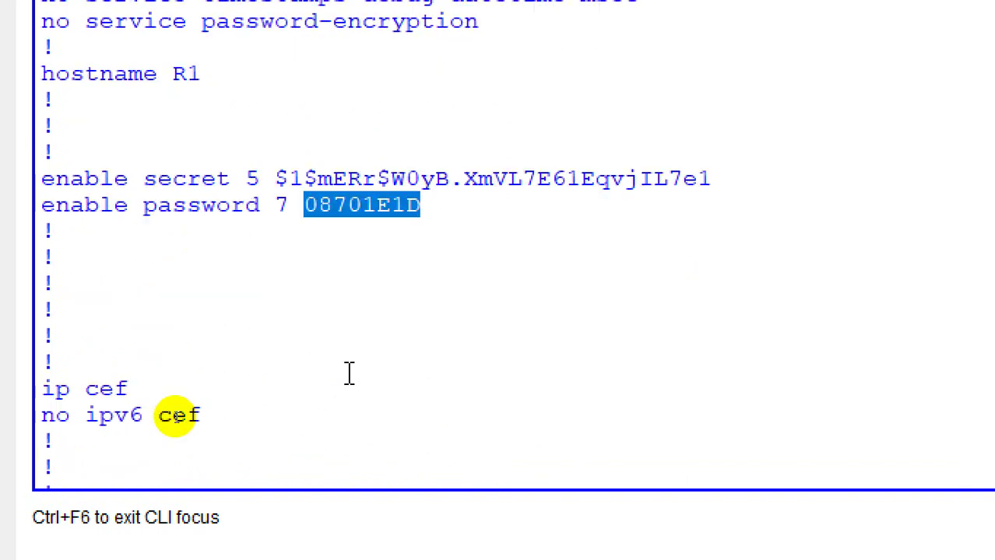
Step: Leave configuration mode and page through R1's full running-config to the end
{"action": "key", "text": "ctrl+z"}
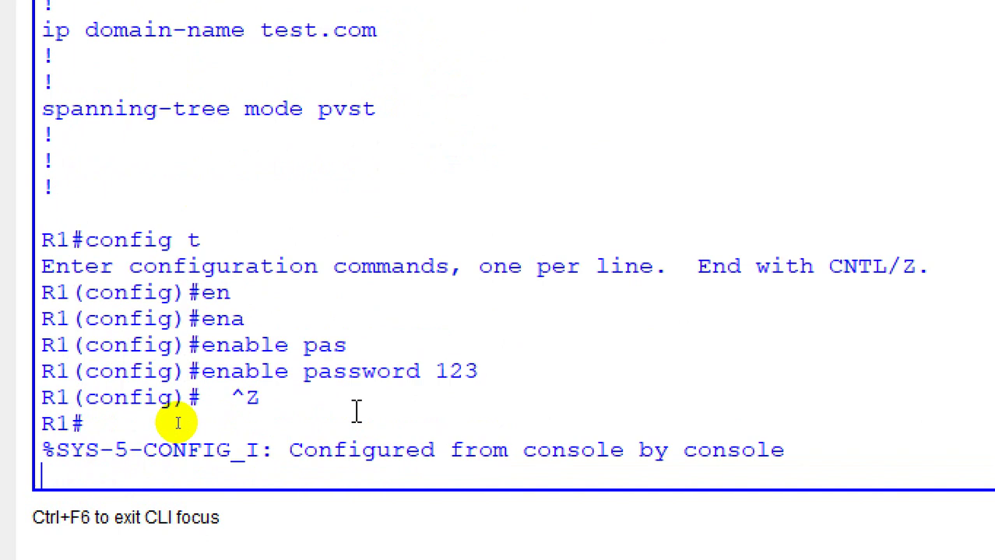
{"action": "key", "text": "Return"}
{"action": "key", "text": "Return"}
{"action": "key", "text": "Return"}
{"action": "type", "text": "show ru"}
{"action": "key", "text": "Tab"}
{"action": "key", "text": "Return"}
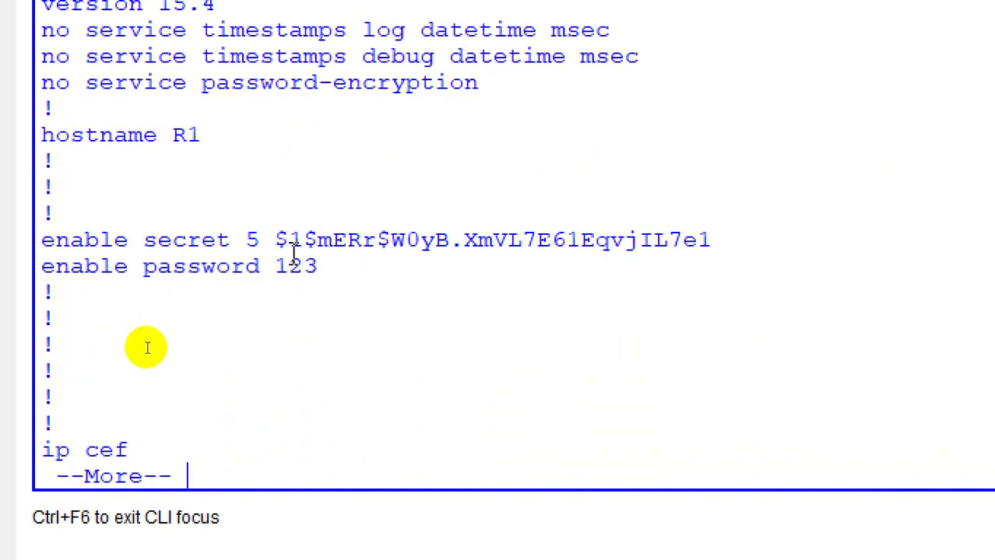
{"action": "key", "text": "space"}
{"action": "key", "text": "space"}
{"action": "key", "text": "space"}
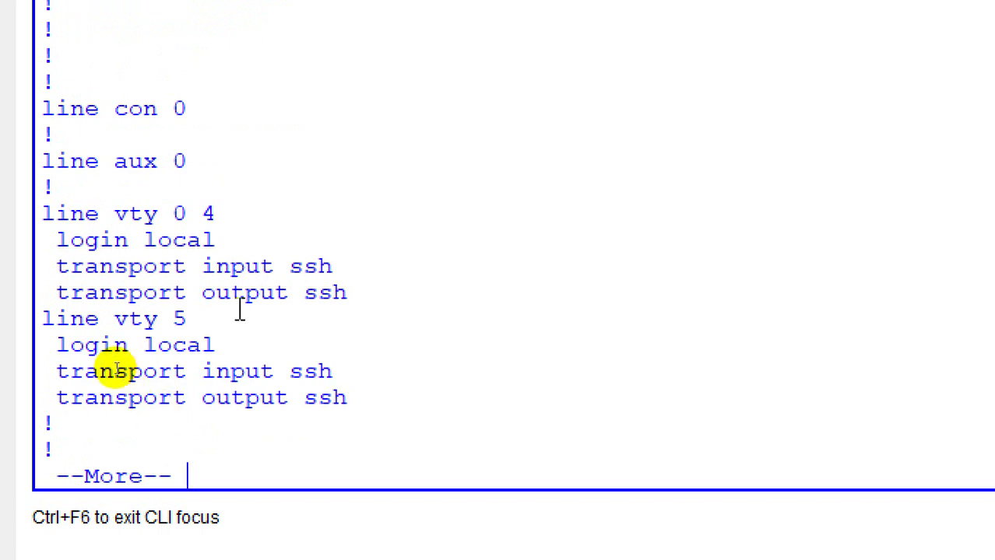
{"action": "key", "text": "space"}
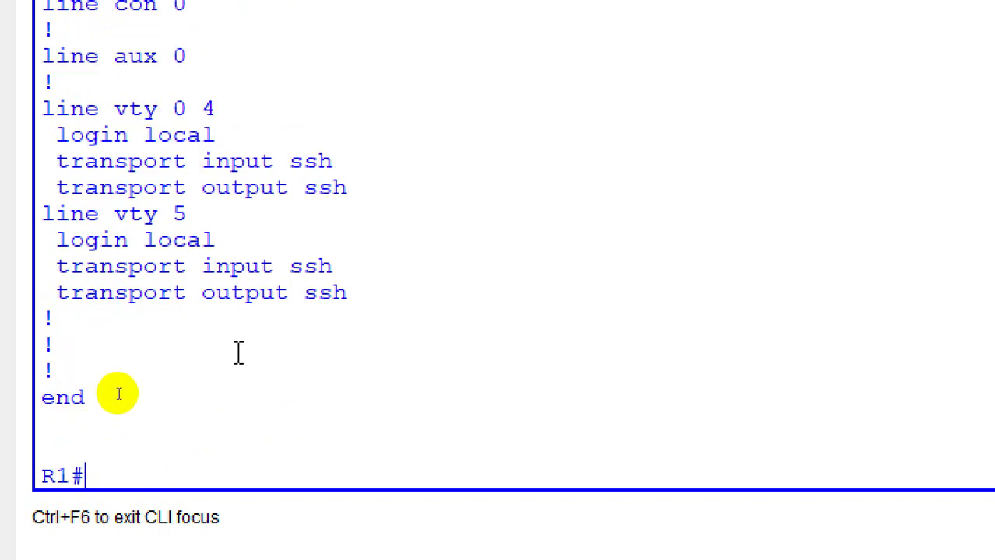
Step: Highlight the second user's stored password and the service password-encryption setting
{"action": "scroll", "coordinate": [117, 393], "scroll_direction": "up", "scroll_amount": 4}
{"action": "scroll", "coordinate": [117, 393], "scroll_direction": "up", "scroll_amount": 12}
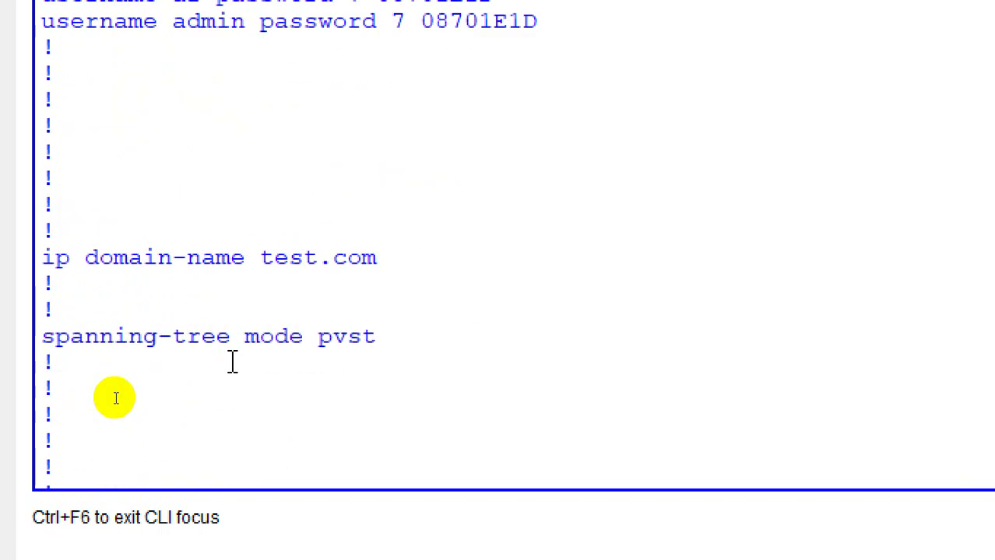
{"action": "scroll", "coordinate": [115, 398], "scroll_direction": "up", "scroll_amount": 2}
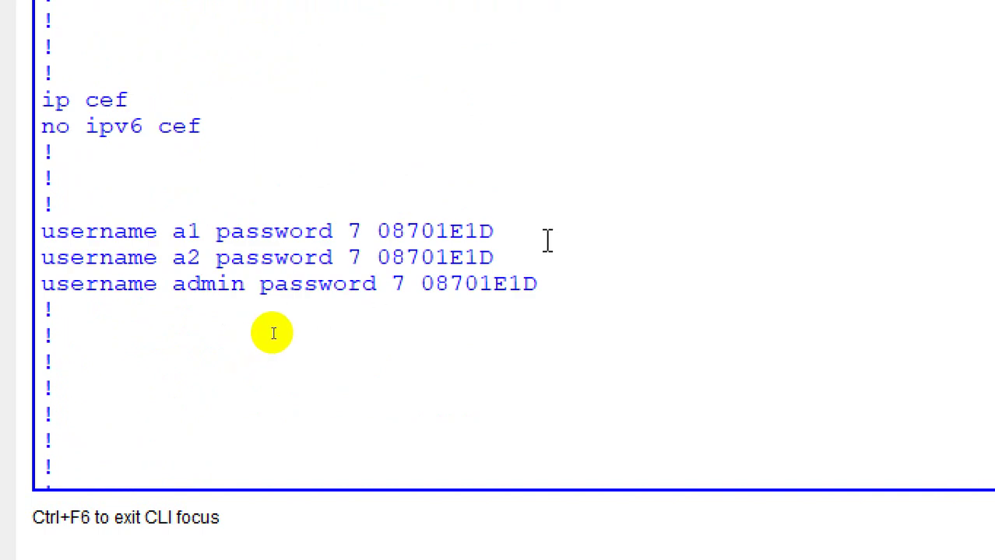
{"action": "double_click", "coordinate": [429, 249]}
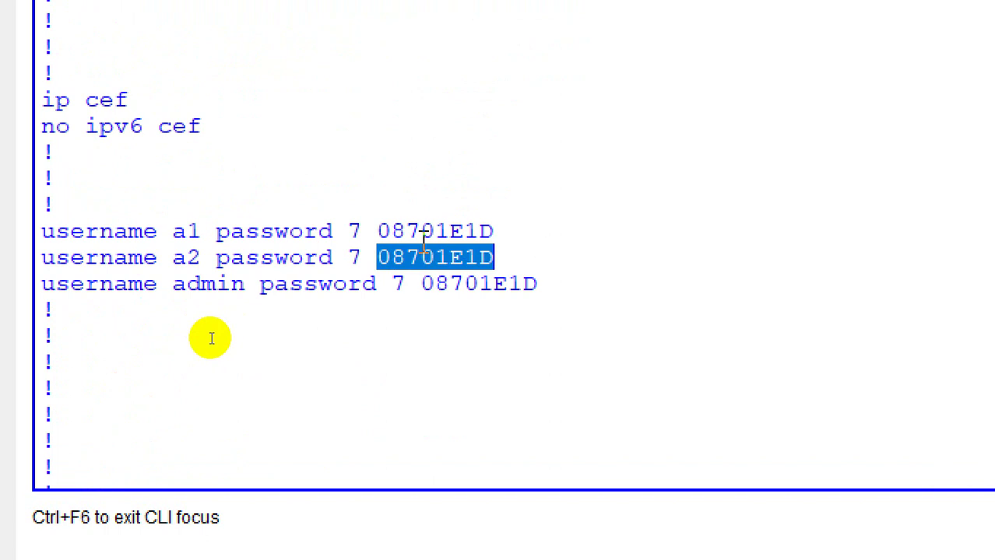
{"action": "scroll", "coordinate": [210, 350], "scroll_direction": "up", "scroll_amount": 7}
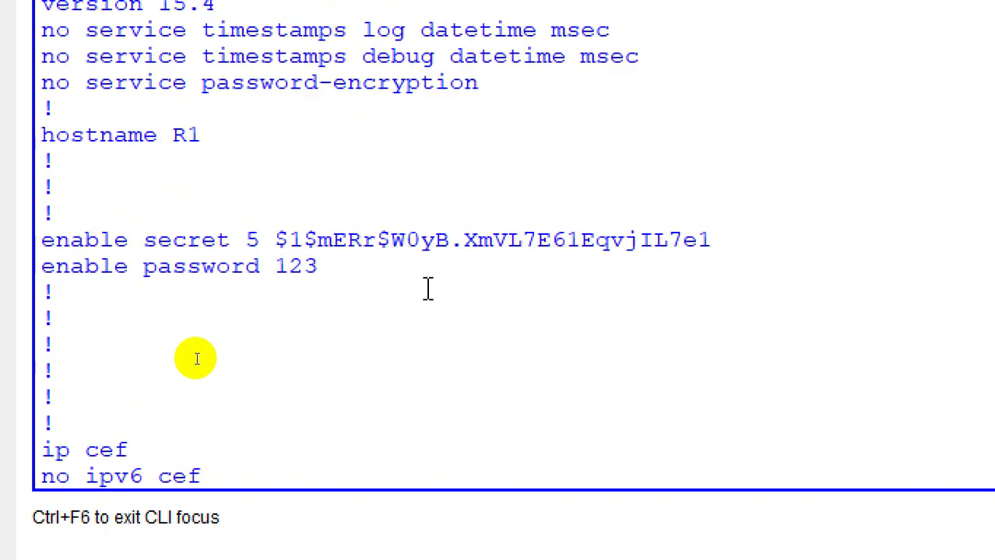
{"action": "left_click_drag", "start_coordinate": [481, 347], "coordinate": [84, 355]}
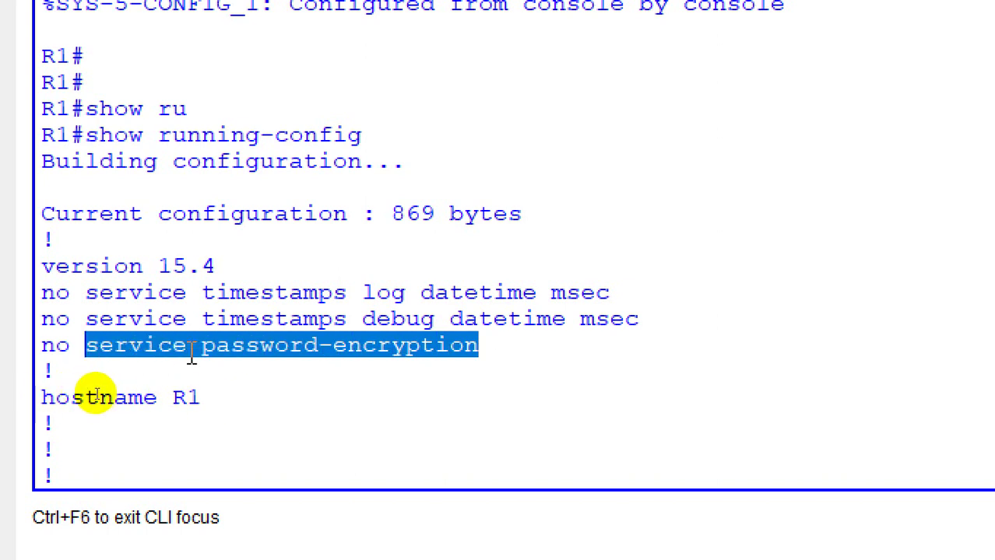
{"action": "scroll", "coordinate": [201, 354], "scroll_direction": "down", "scroll_amount": 20}
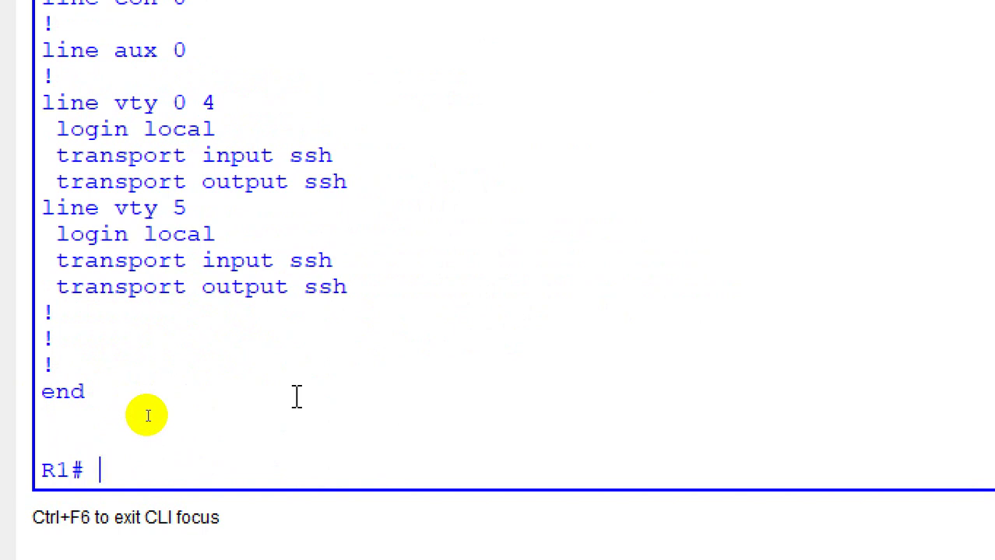
Step: Submit the garbled command 'configassdfsd' and abort the hanging name lookup
{"action": "type", "text": "config"}
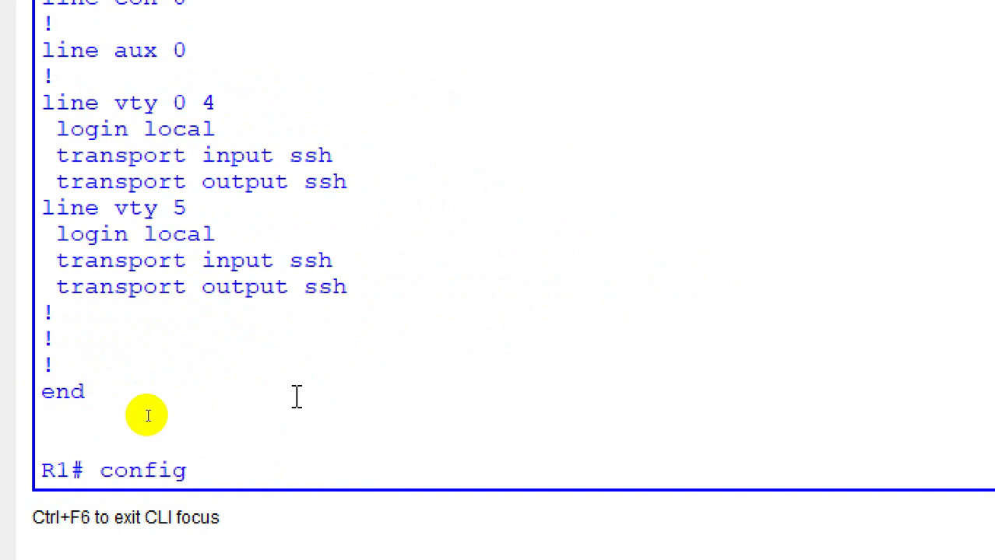
{"action": "key", "text": "BackSpace"}
{"action": "key", "text": "BackSpace"}
{"action": "key", "text": "BackSpace"}
{"action": "type", "text": "assdfsd"}
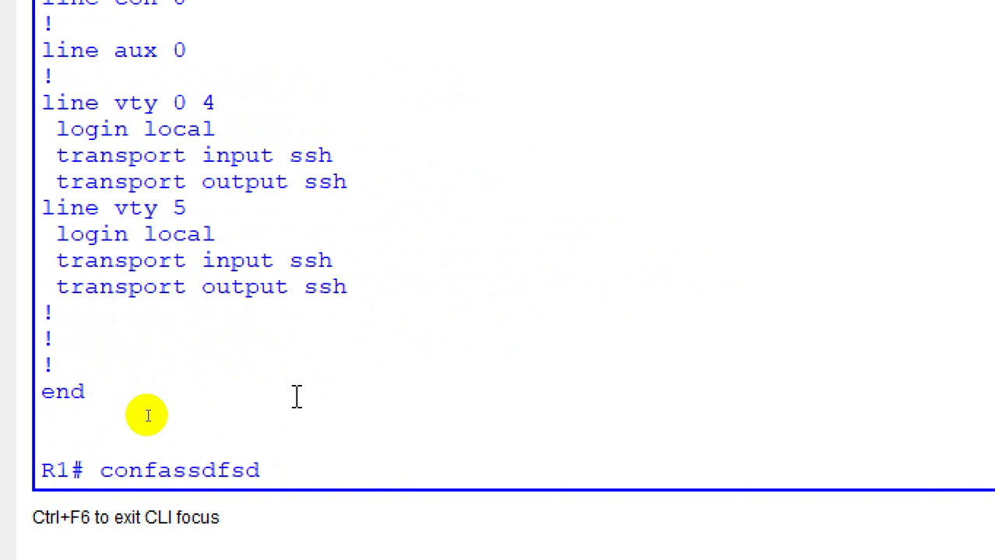
{"action": "key", "text": "Return"}
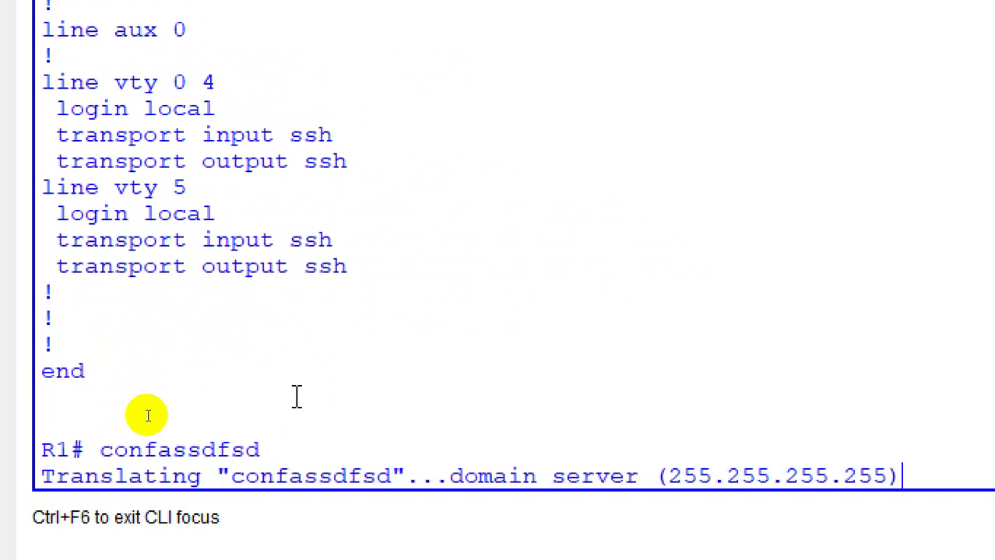
{"action": "key", "text": "Return"}
{"action": "key", "text": "Return"}
{"action": "key", "text": "Return"}
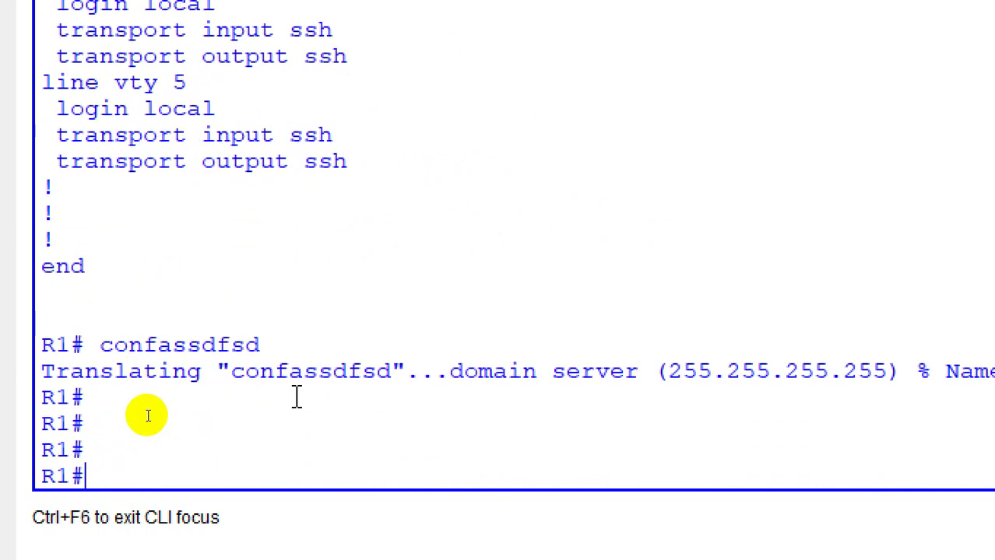
Step: Log out of R1, start a new user-mode session, and submit a nonsense command
{"action": "type", "text": "exit"}
{"action": "key", "text": "Return"}
{"action": "key", "text": "Return"}
{"action": "key", "text": "Return"}
{"action": "type", "text": "sfdsdf"}
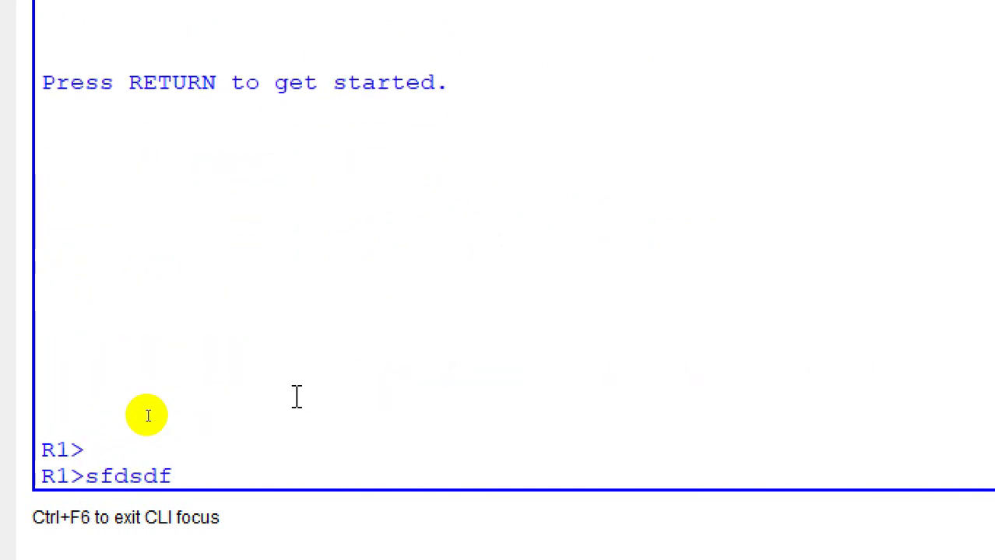
{"action": "key", "text": "Return"}
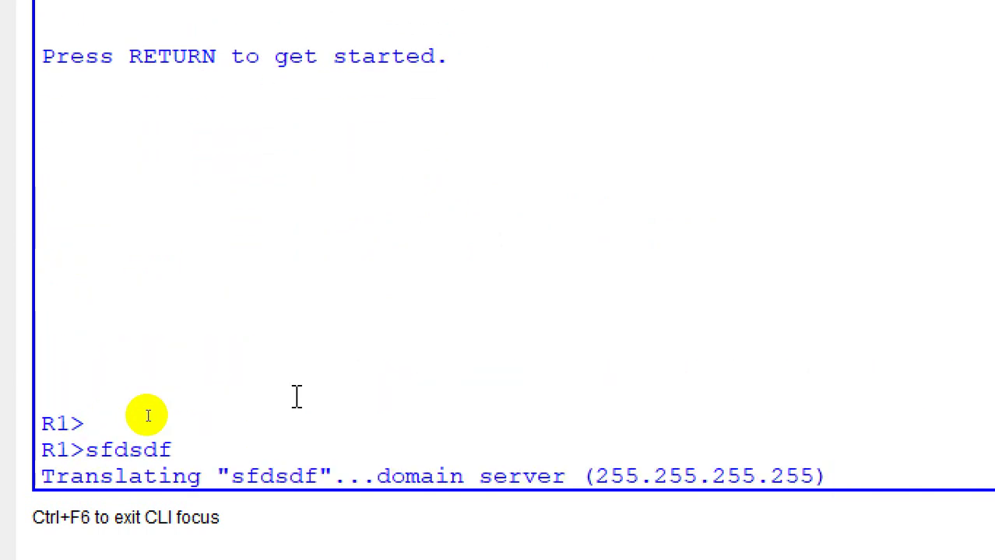
Step: Reach privileged mode after wrong enable password attempts, then enter global configuration mode
{"action": "key", "text": "Return"}
{"action": "key", "text": "Return"}
{"action": "key", "text": "Return"}
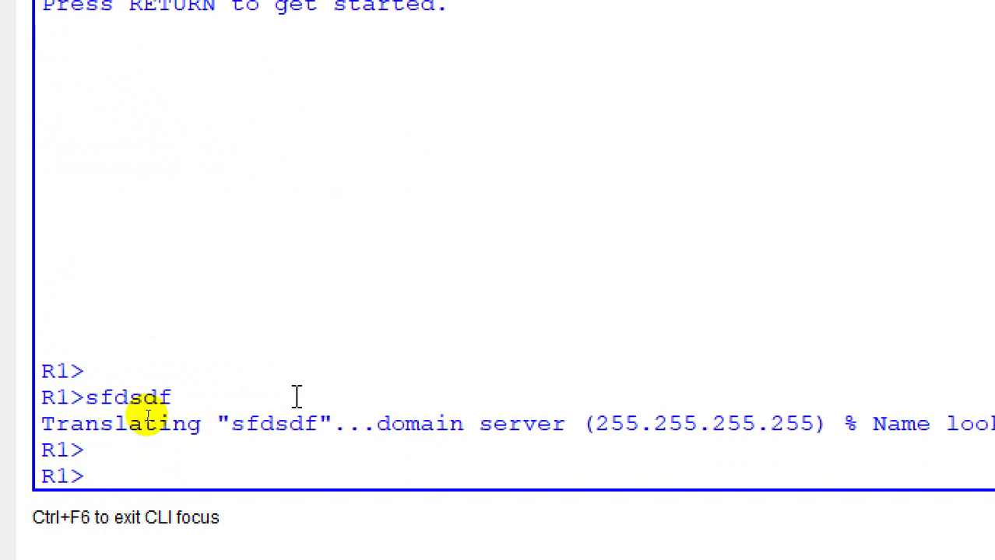
{"action": "type", "text": "en"}
{"action": "key", "text": "Return"}
{"action": "key", "text": "Return"}
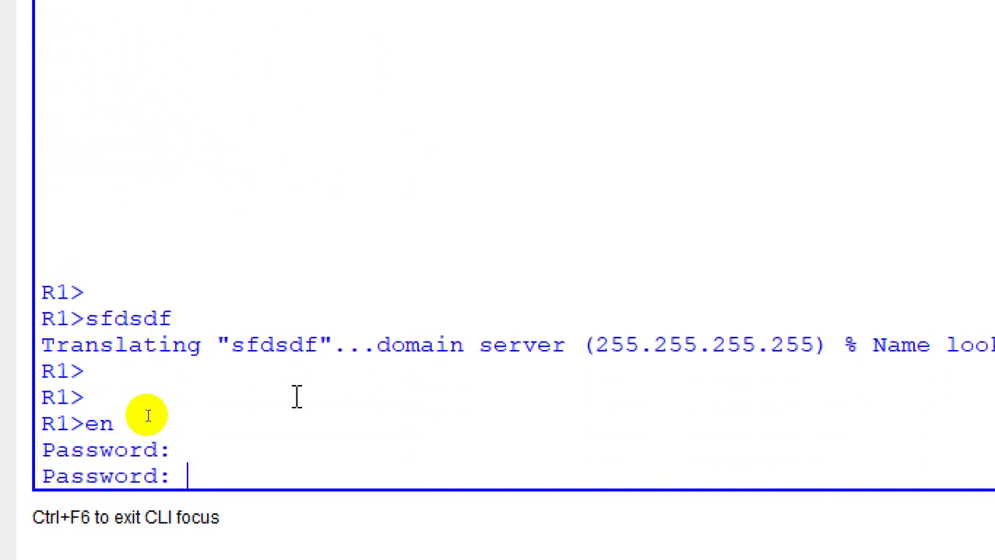
{"action": "key", "text": "Return"}
{"action": "key", "text": "Return"}
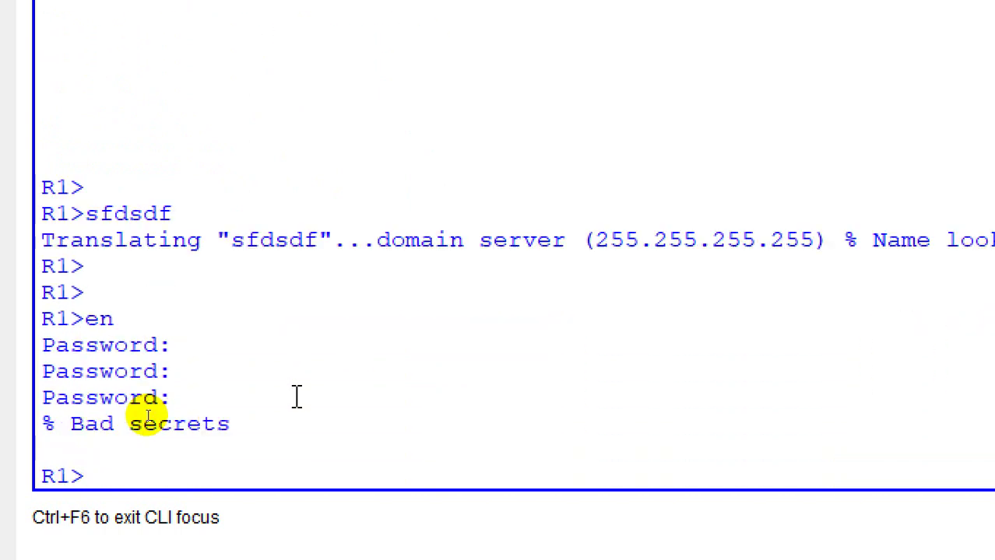
{"action": "type", "text": "en"}
{"action": "key", "text": "Return"}
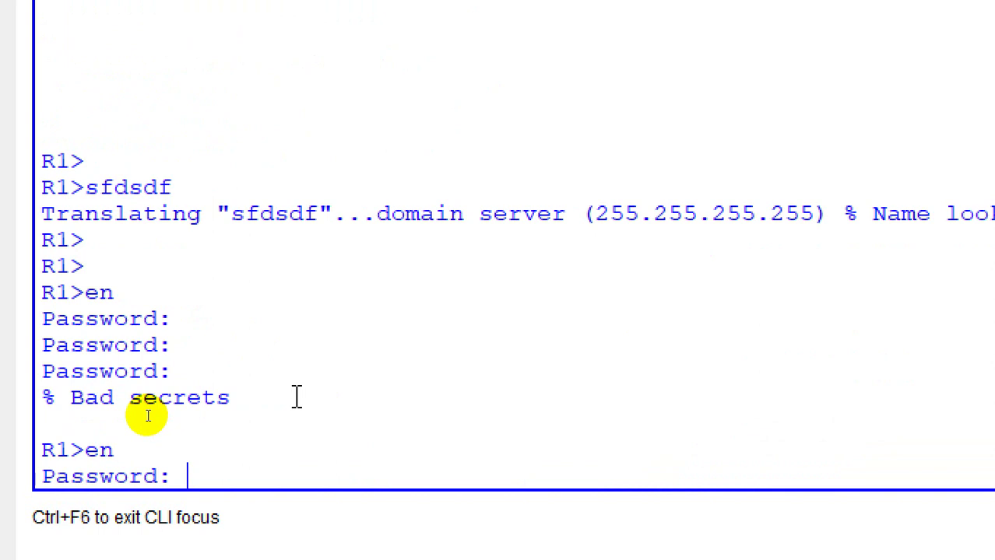
{"action": "key", "text": "Return"}
{"action": "key", "text": "Return"}
{"action": "key", "text": "Return"}
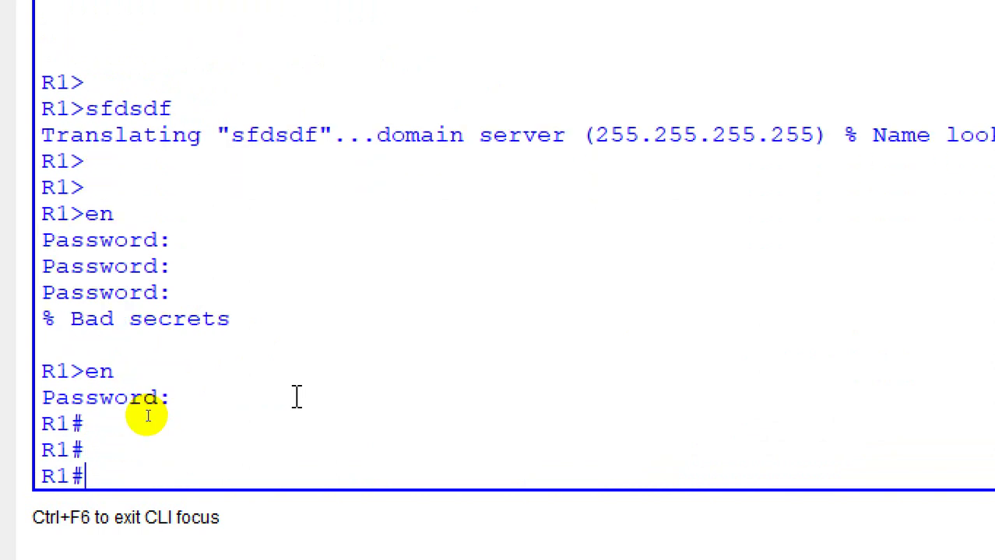
{"action": "type", "text": "config t"}
{"action": "key", "text": "Return"}
{"action": "key", "text": "Return"}
{"action": "key", "text": "Return"}
{"action": "key", "text": "Return"}
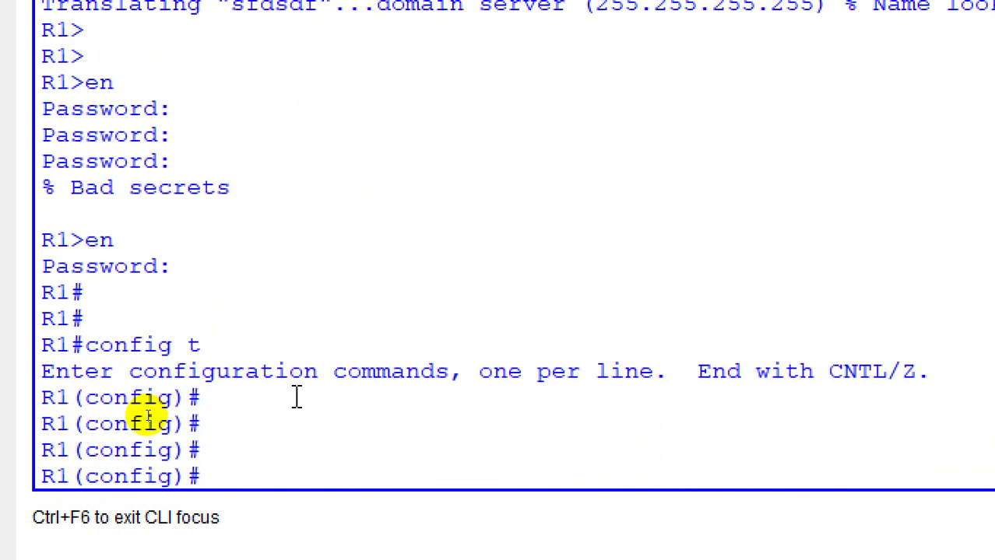
Step: Enter the bogus command sdfsdfsd and highlight its Invalid input error marker
{"action": "type", "text": "sdfsdfsd"}
{"action": "key", "text": "Return"}
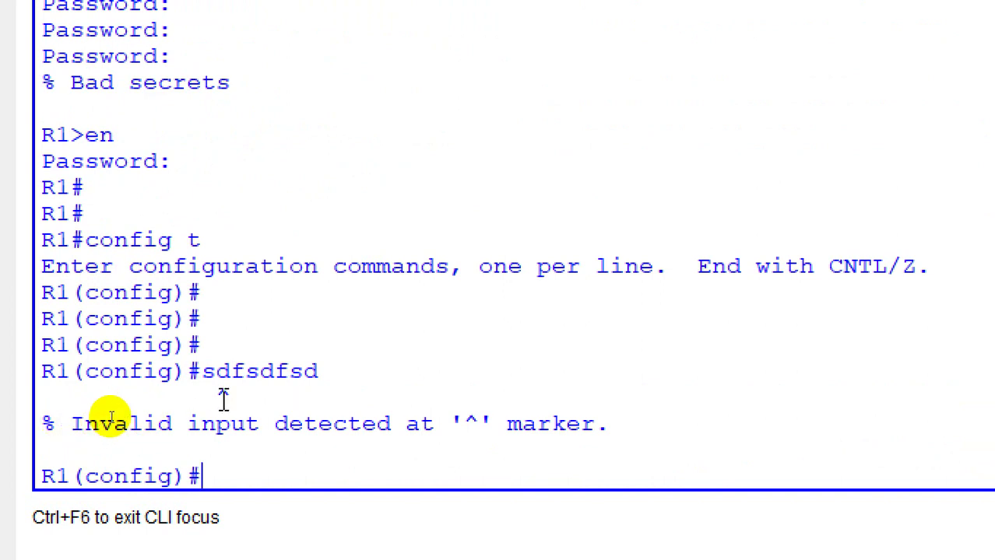
{"action": "left_click_drag", "start_coordinate": [217, 398], "coordinate": [248, 395]}
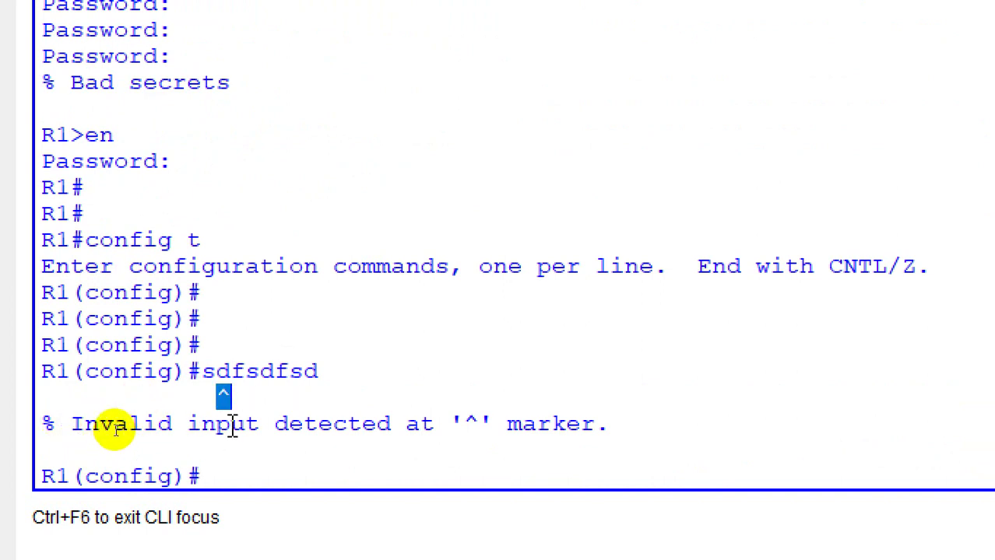
{"action": "left_click", "coordinate": [121, 455]}
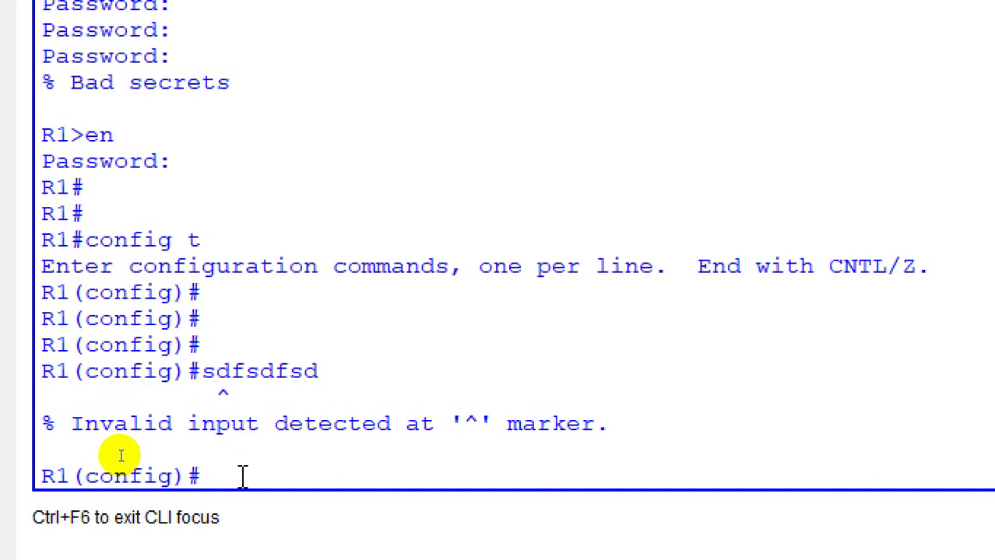
Step: Submit a bare interface command, note the Incomplete error, then recall it adding asfsdf
{"action": "type", "text": "in"}
{"action": "key", "text": "Tab"}
{"action": "key", "text": "Return"}
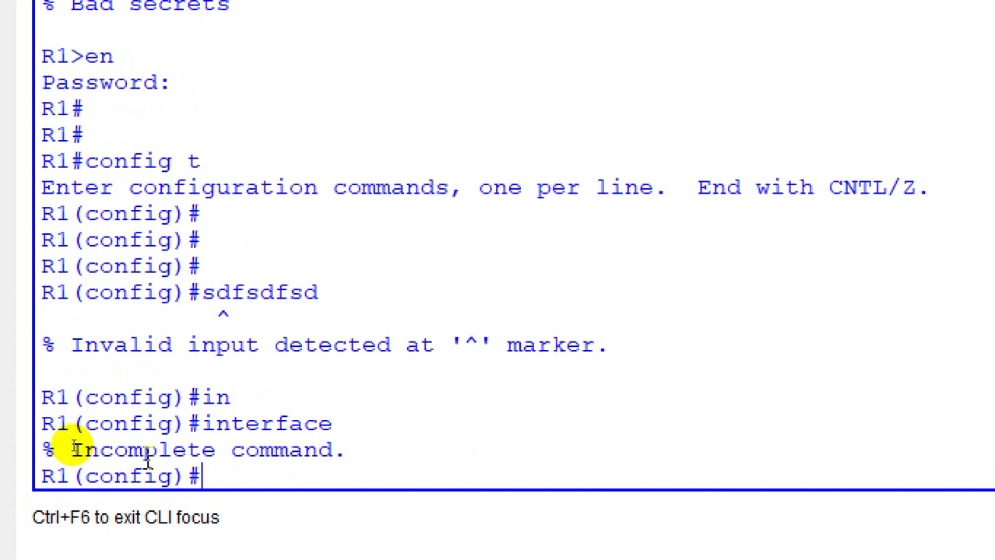
{"action": "double_click", "coordinate": [148, 459]}
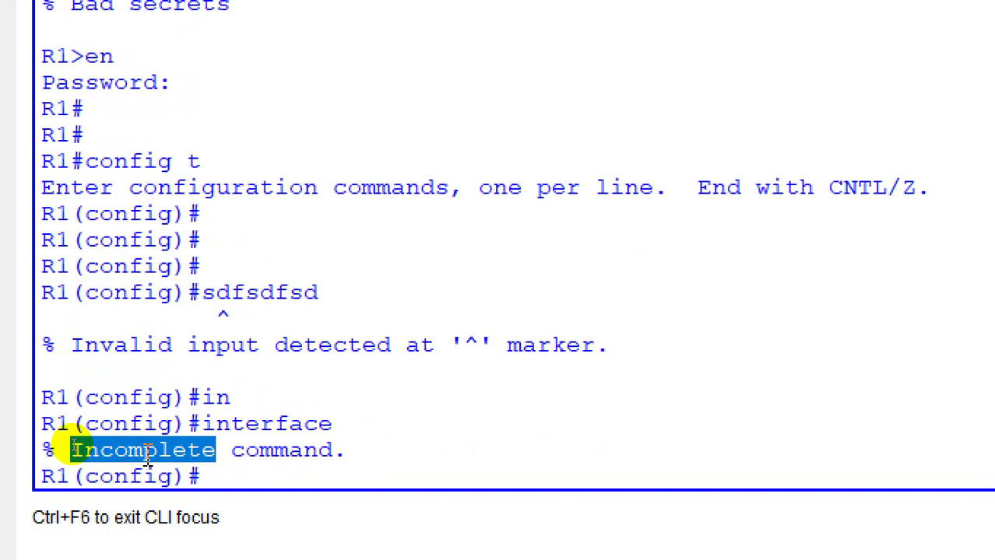
{"action": "left_click", "coordinate": [352, 422]}
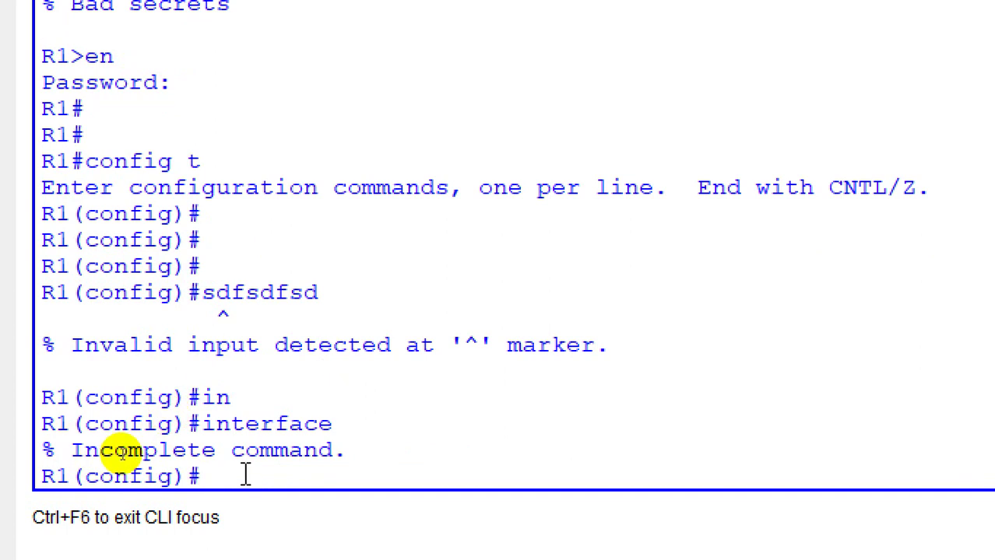
{"action": "key", "text": "Up"}
{"action": "type", "text": "asfsdf"}
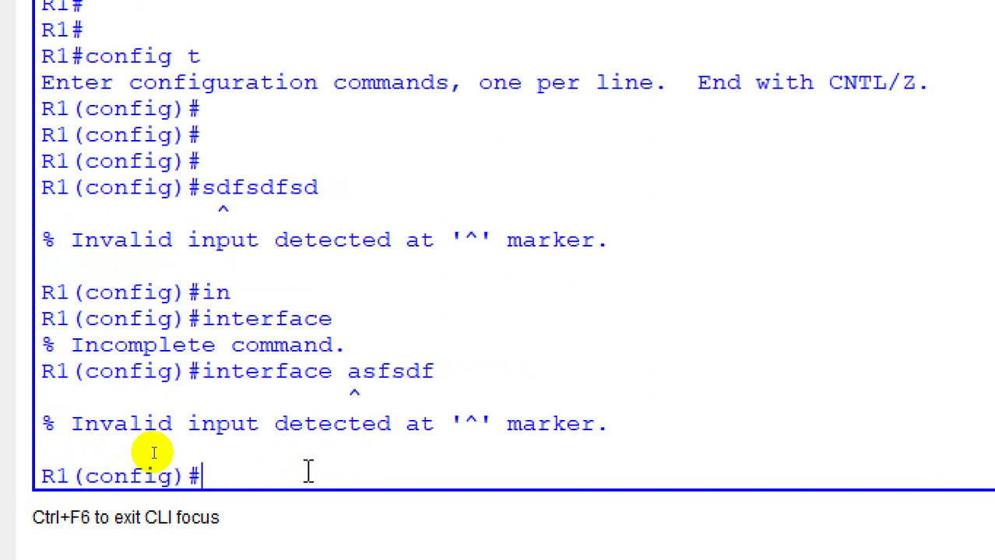
Step: List interface types with 'interface ?' and submit interface fastEthernet without a port number
{"action": "key", "text": "Up"}
{"action": "key", "text": "BackSpace"}
{"action": "key", "text": "BackSpace"}
{"action": "key", "text": "BackSpace"}
{"action": "key", "text": "BackSpace"}
{"action": "key", "text": "BackSpace"}
{"action": "key", "text": "BackSpace"}
{"action": "key", "text": "BackSpace"}
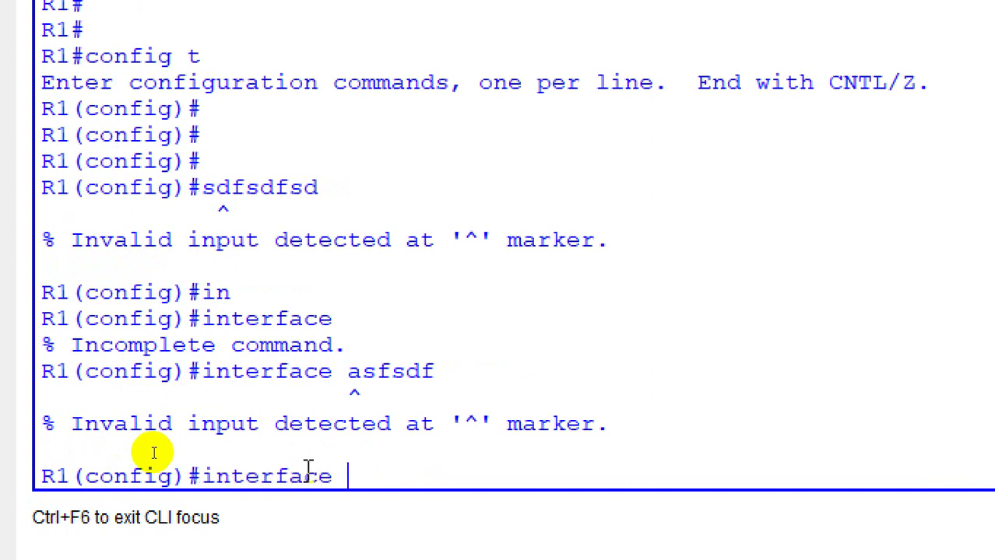
{"action": "type", "text": "?"}
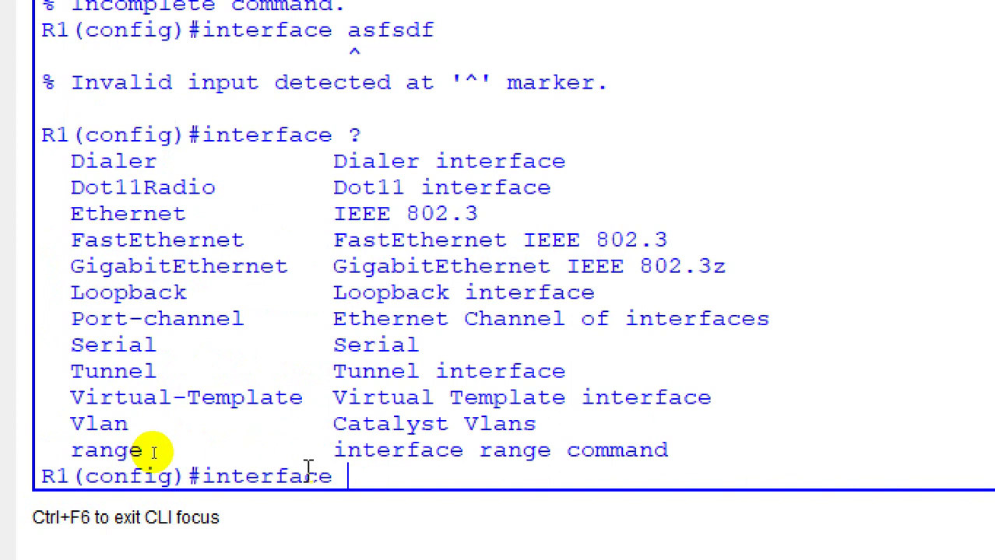
{"action": "type", "text": "f"}
{"action": "key", "text": "Tab"}
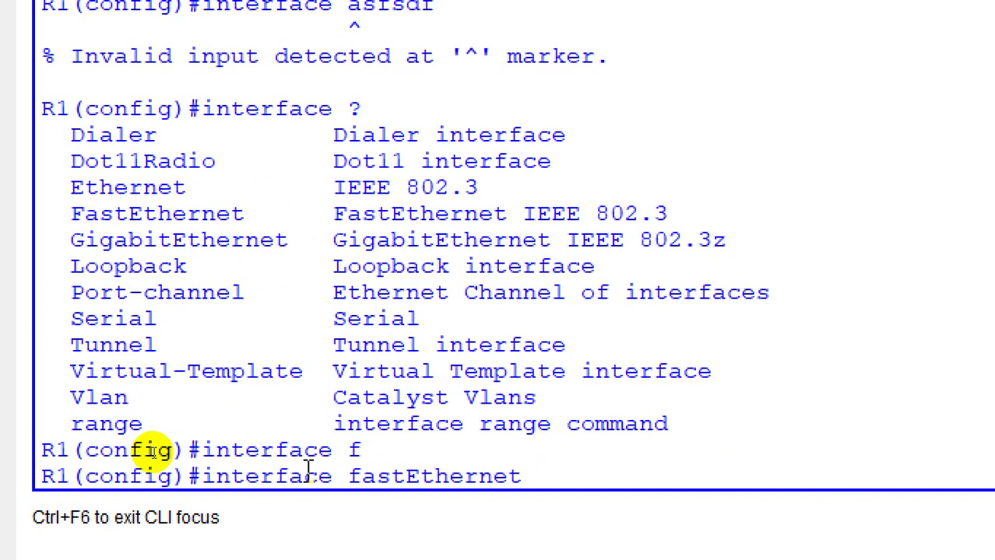
{"action": "key", "text": "Return"}
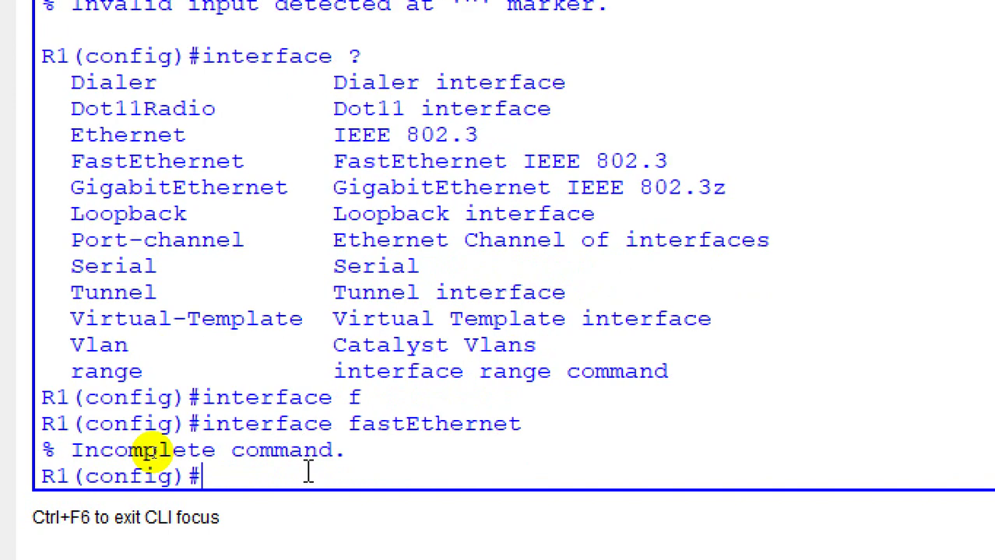
{"action": "scroll", "coordinate": [309, 471], "scroll_direction": "up", "scroll_amount": 3}
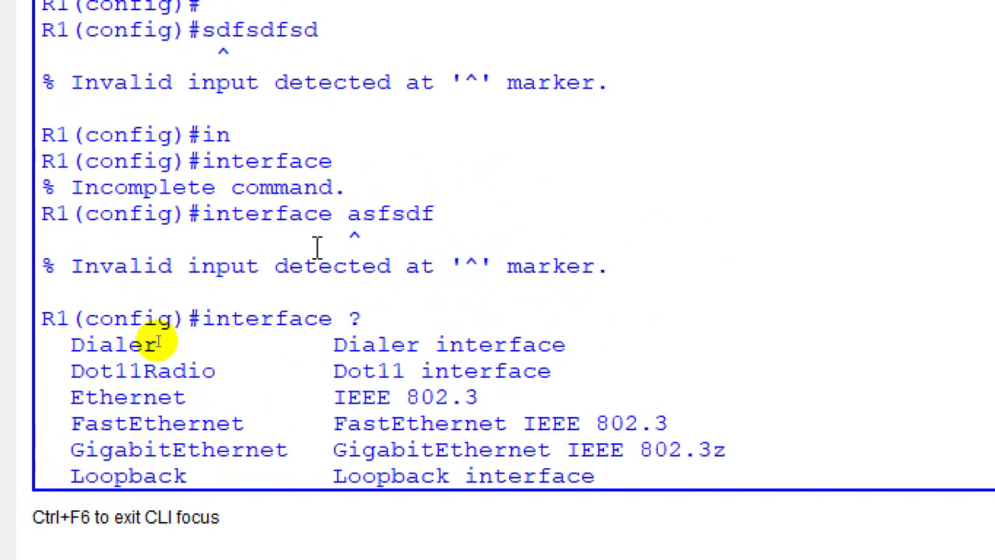
{"action": "scroll", "coordinate": [317, 247], "scroll_direction": "up", "scroll_amount": 3}
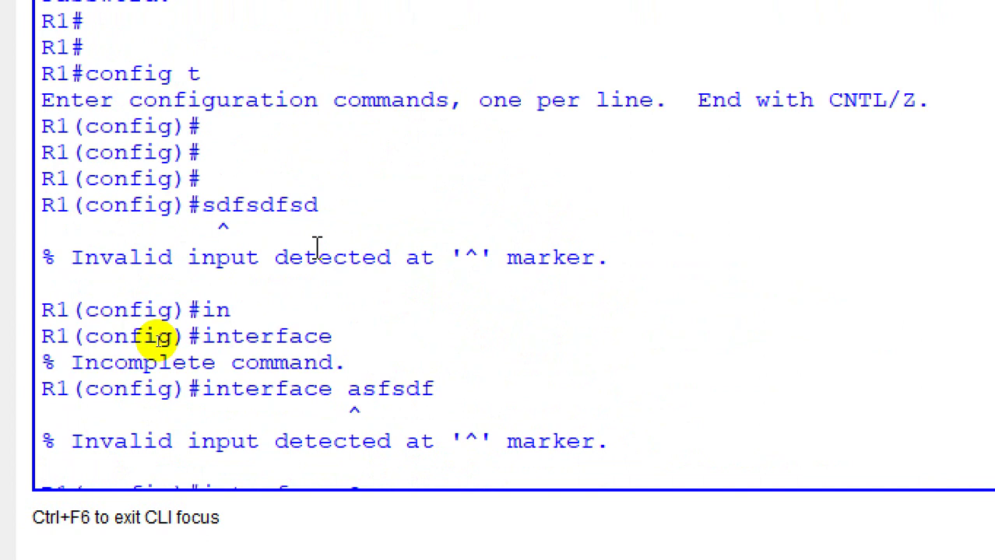
{"action": "scroll", "coordinate": [317, 248], "scroll_direction": "down", "scroll_amount": 5}
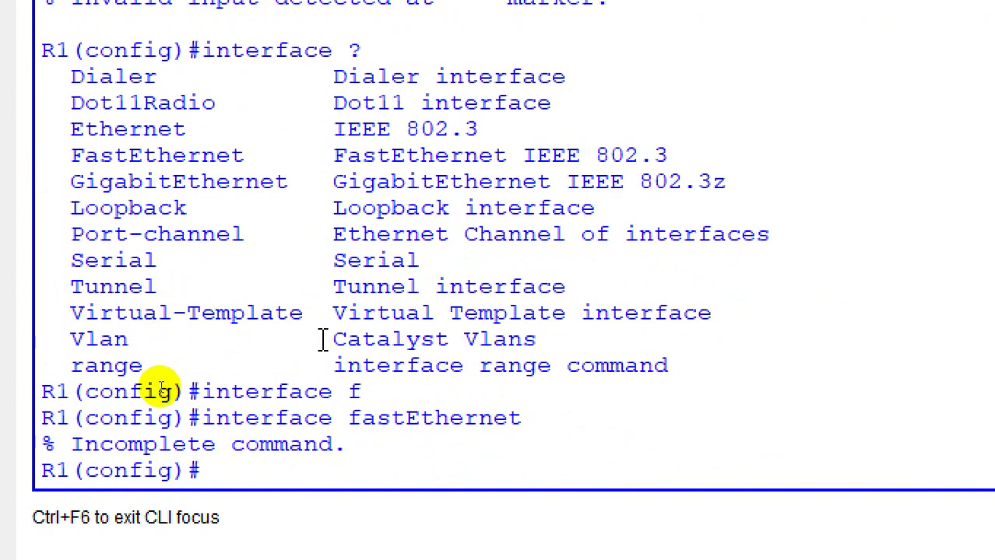
Step: Query options after fastEthernet 1/0, then append aaa to trigger Invalid input
{"action": "key", "text": "Up"}
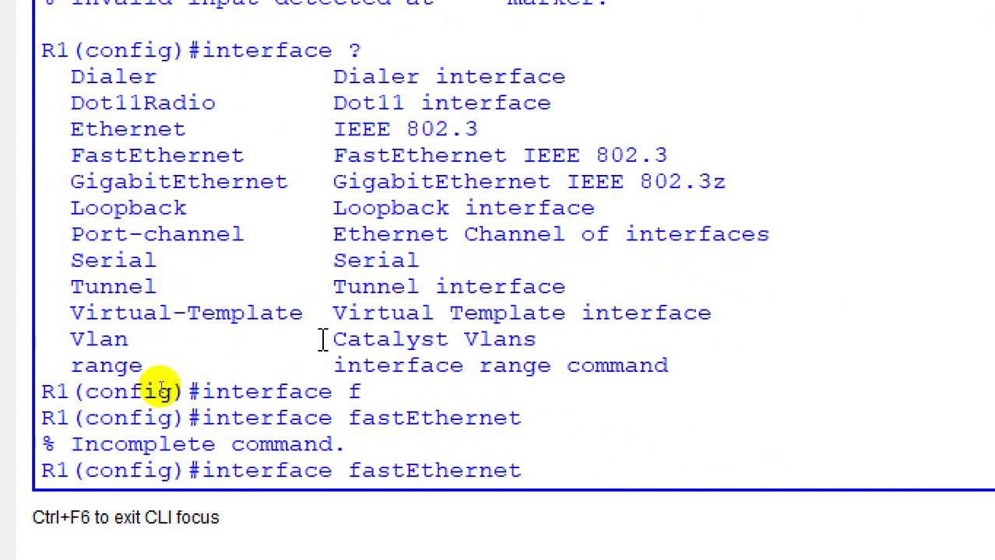
{"action": "type", "text": "1"}
{"action": "key", "text": "BackSpace"}
{"action": "type", "text": "1/0 ?"}
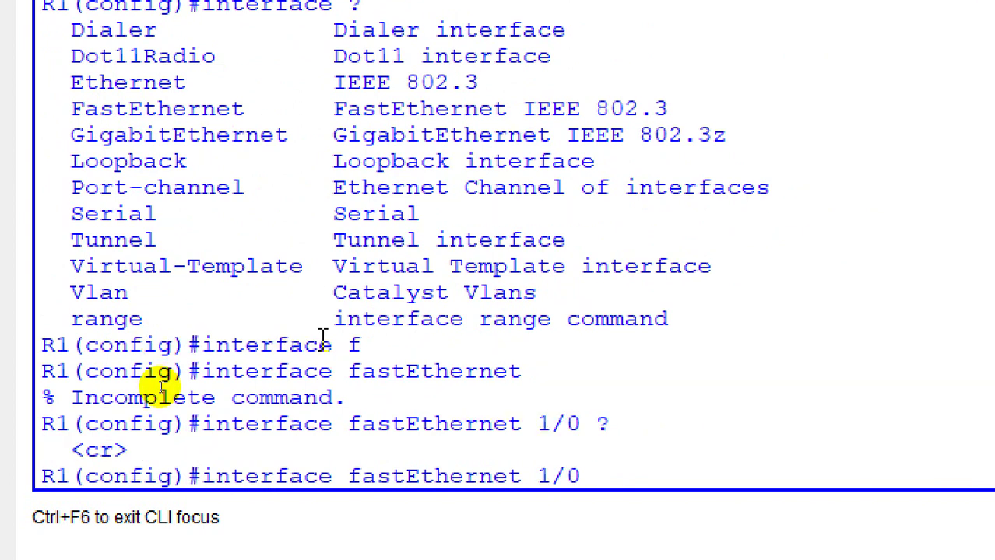
{"action": "type", "text": "aaa"}
{"action": "key", "text": "Return"}
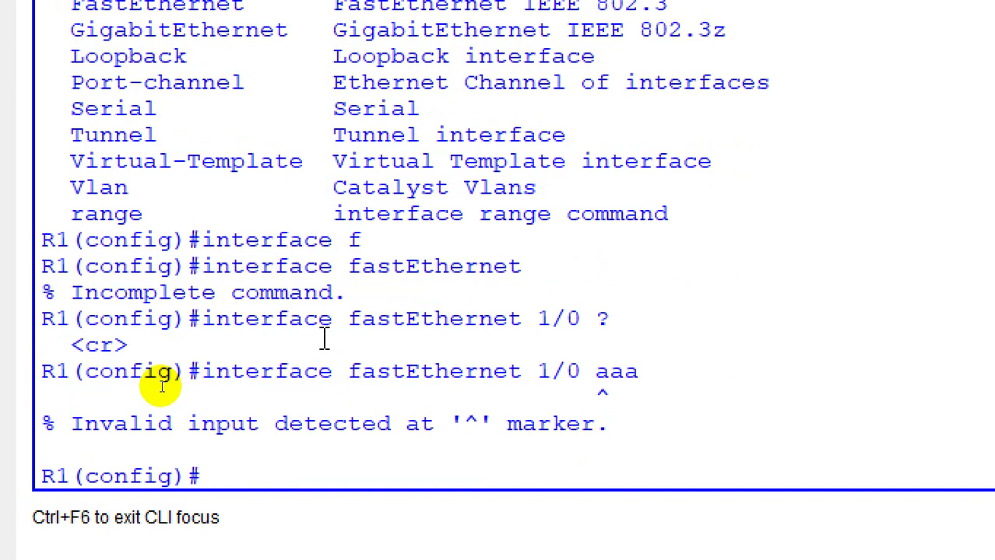
Step: List all global commands with '?', then query help for user?, us?, u? and s?
{"action": "type", "text": "?"}
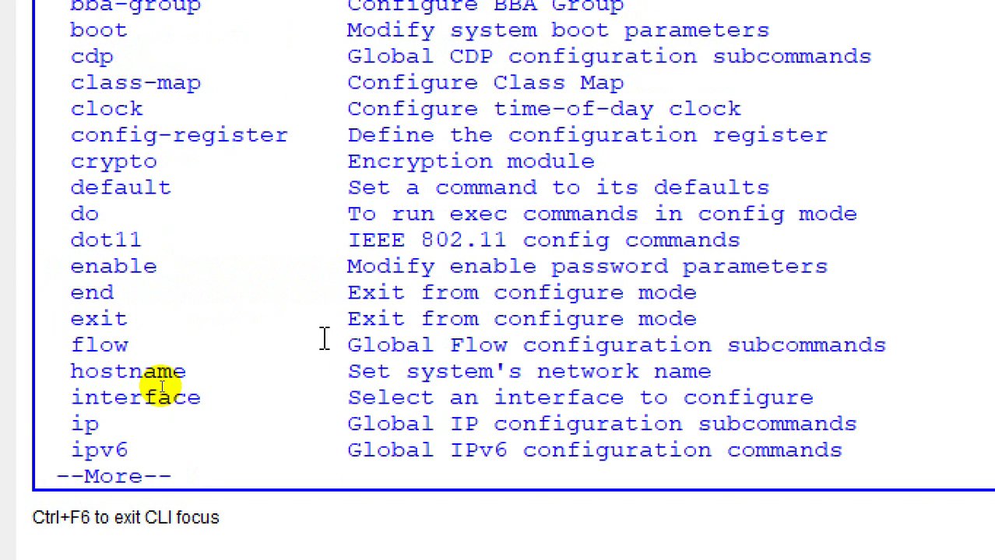
{"action": "key", "text": "space"}
{"action": "key", "text": "space"}
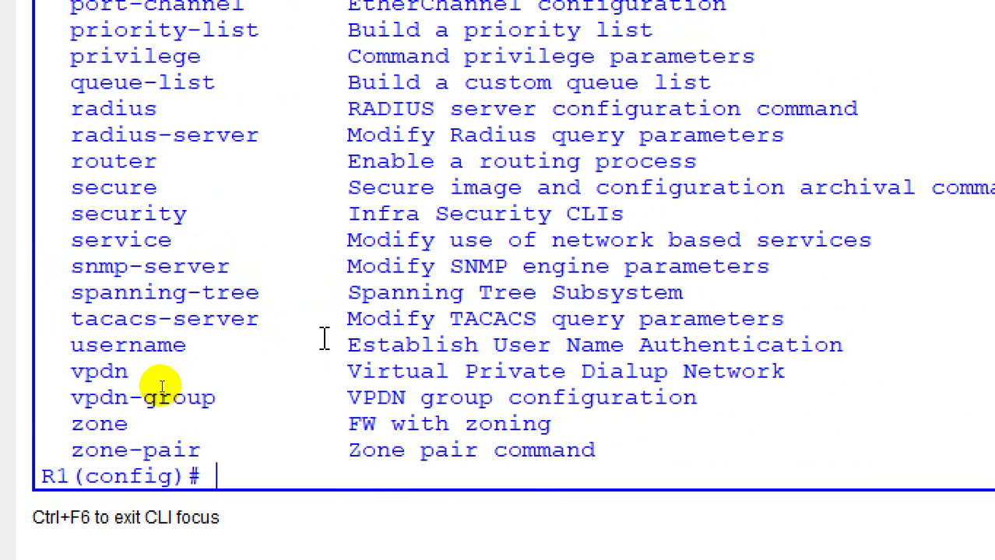
{"action": "type", "text": "user"}
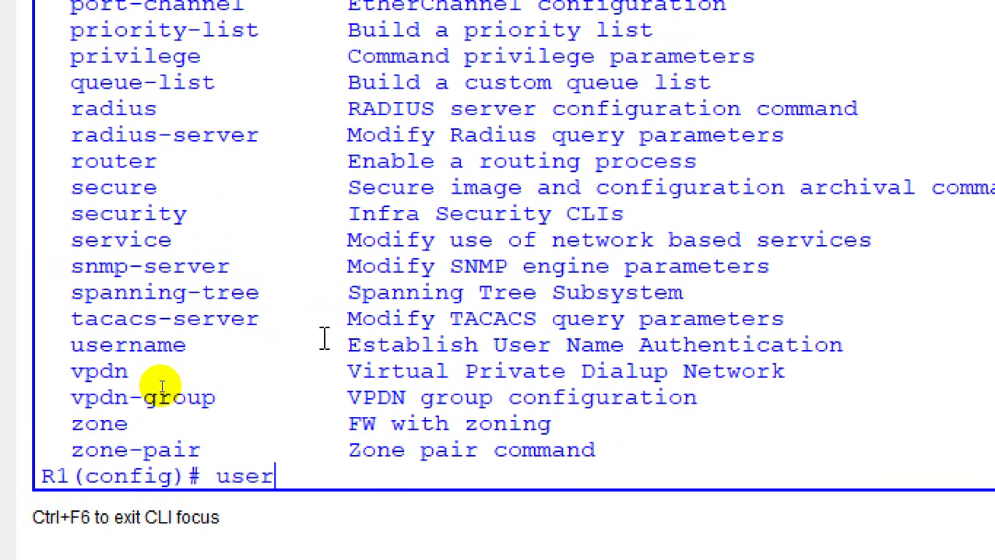
{"action": "type", "text": "?"}
{"action": "key", "text": "BackSpace"}
{"action": "key", "text": "BackSpace"}
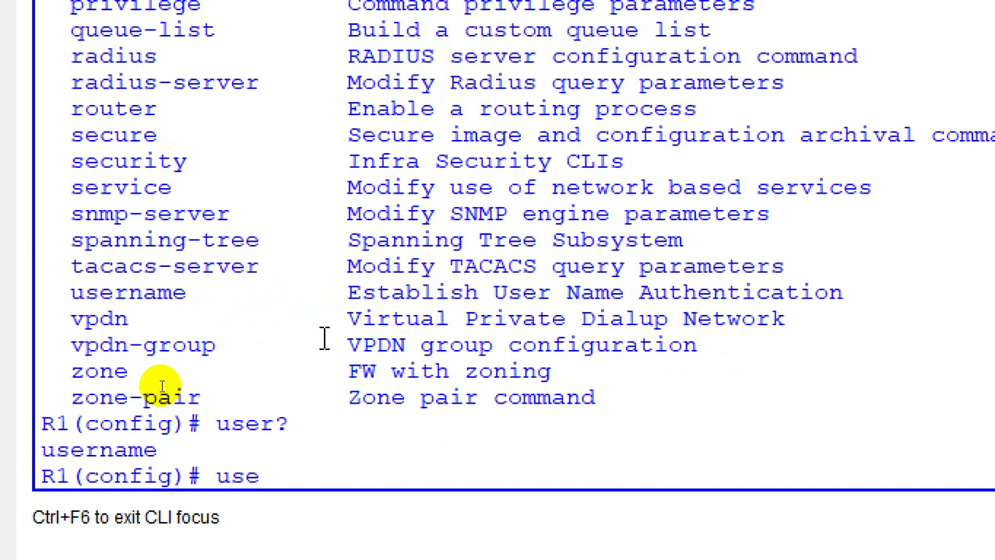
{"action": "type", "text": "?"}
{"action": "key", "text": "BackSpace"}
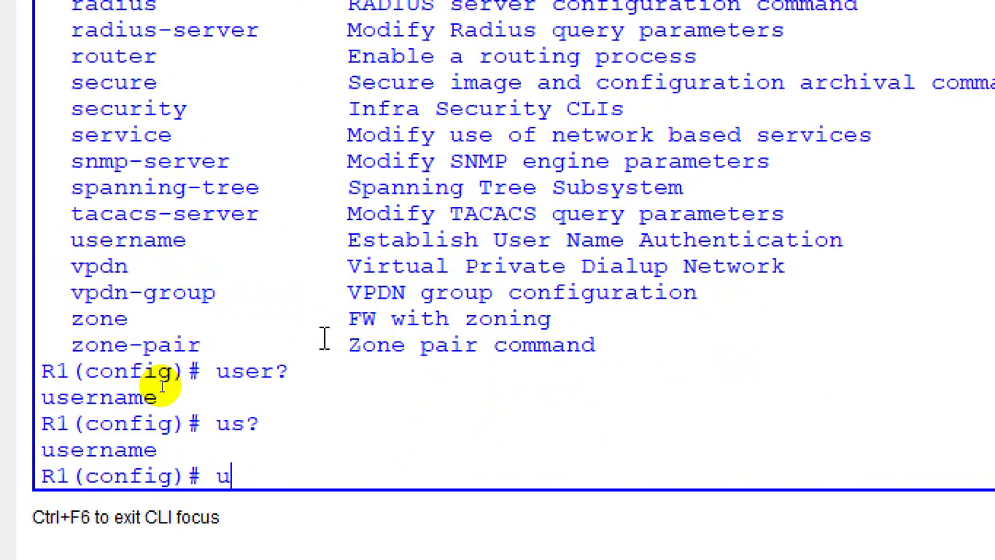
{"action": "type", "text": "?"}
{"action": "key", "text": "BackSpace"}
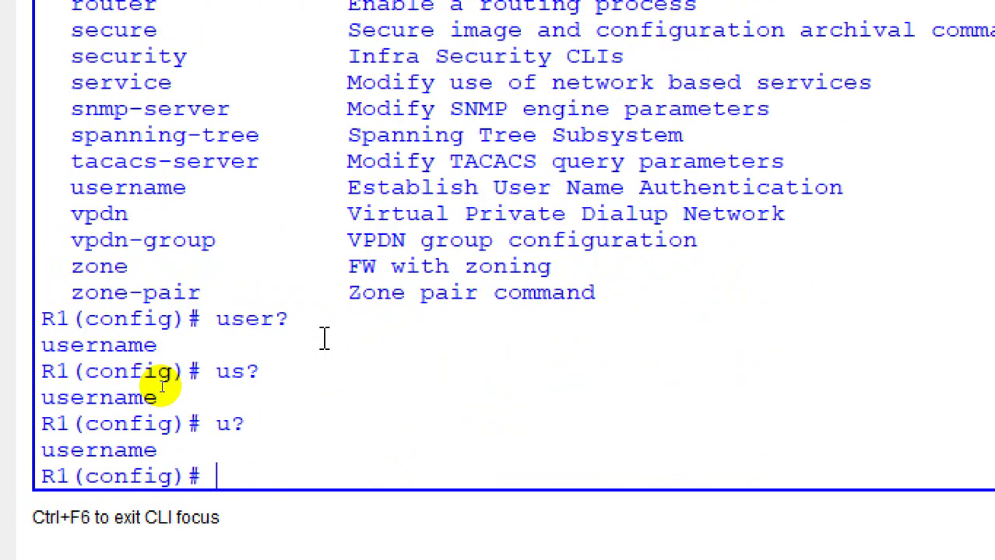
{"action": "type", "text": "s?"}
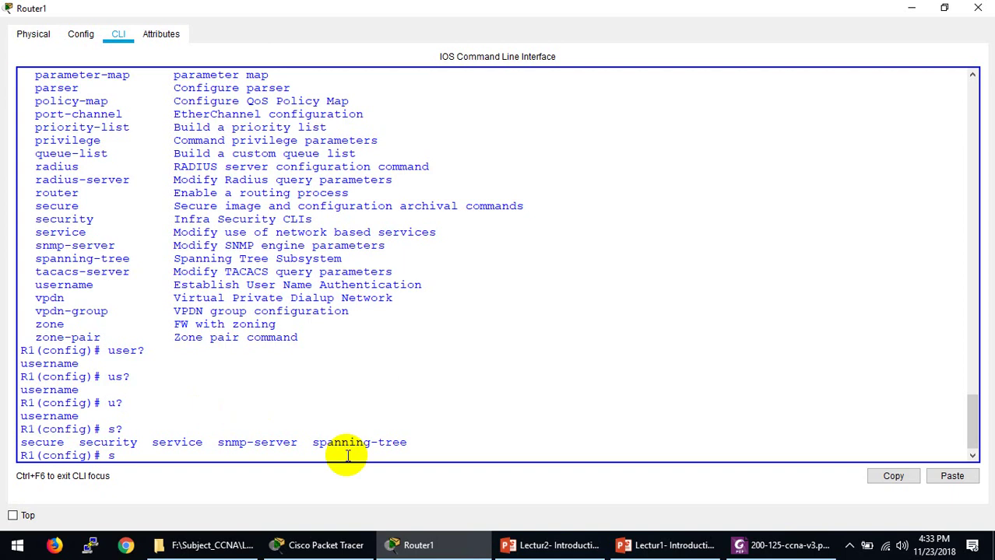
Step: Close the Router1 console and move Router1 toward the canvas centre
{"action": "left_click", "coordinate": [404, 547]}
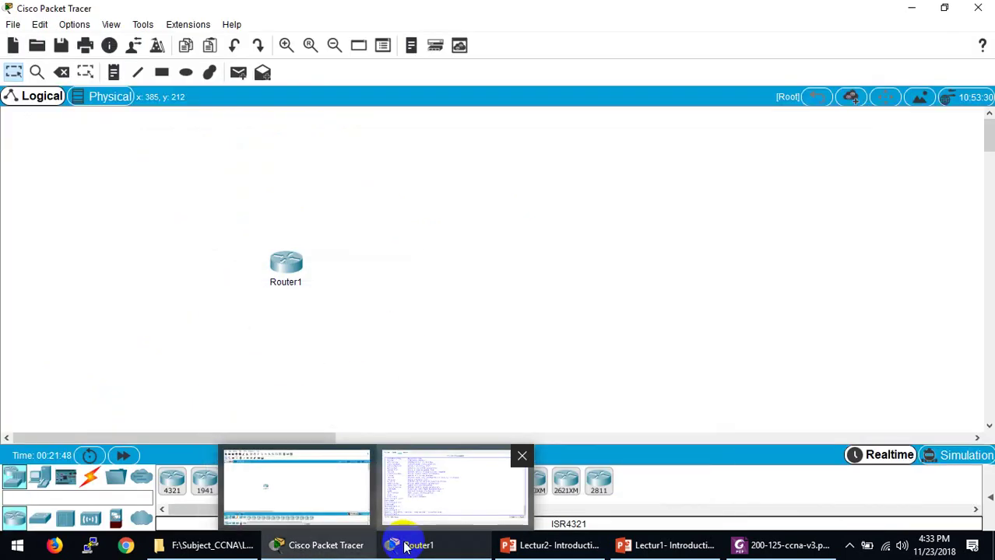
{"action": "left_click_drag", "start_coordinate": [292, 267], "coordinate": [407, 269]}
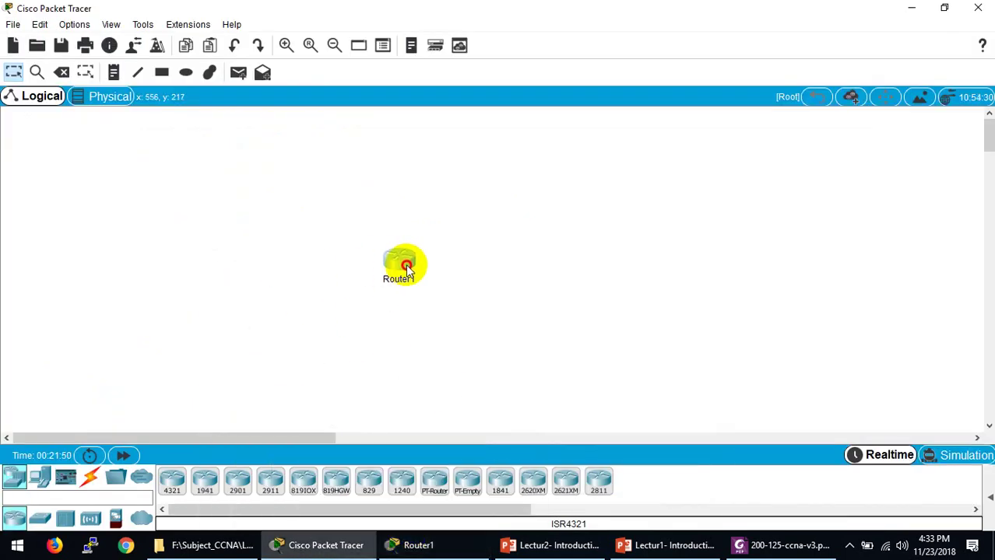
{"action": "mouse_move", "coordinate": [405, 266]}
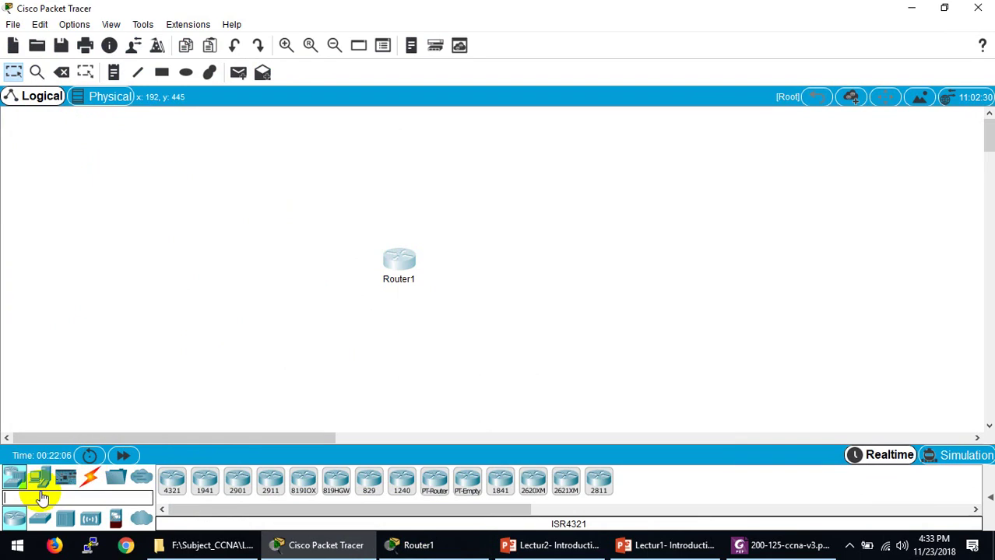
Step: Place PC0 to the left of Router1 and PC1 to its right
{"action": "left_click", "coordinate": [41, 480]}
{"action": "left_click_drag", "start_coordinate": [172, 481], "coordinate": [200, 426]}
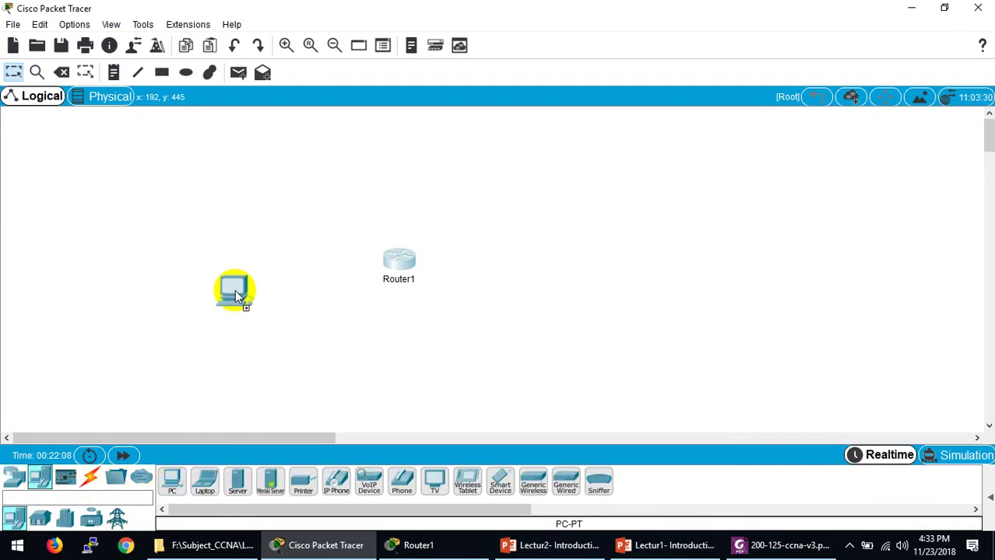
{"action": "left_click_drag", "start_coordinate": [235, 289], "coordinate": [233, 286]}
{"action": "left_click_drag", "start_coordinate": [170, 482], "coordinate": [615, 257]}
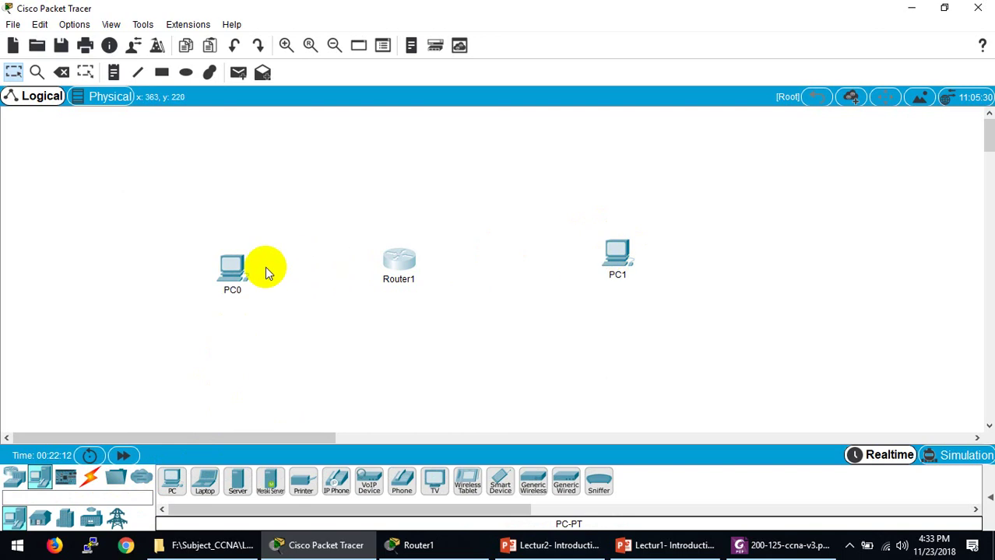
Step: Add the note 1.1.1.1 just below PC0
{"action": "left_click", "coordinate": [114, 73]}
{"action": "left_click", "coordinate": [218, 311]}
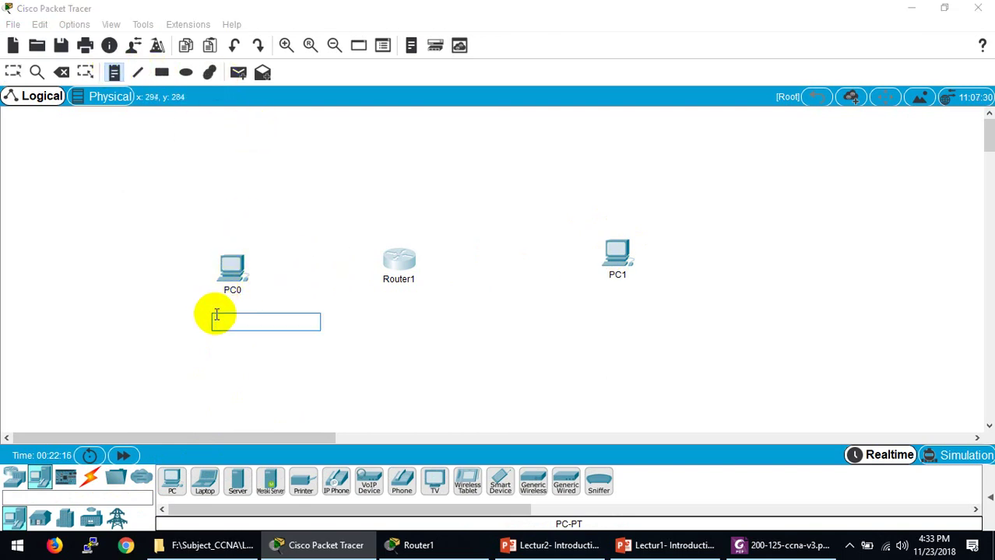
{"action": "type", "text": "1.1.1.1"}
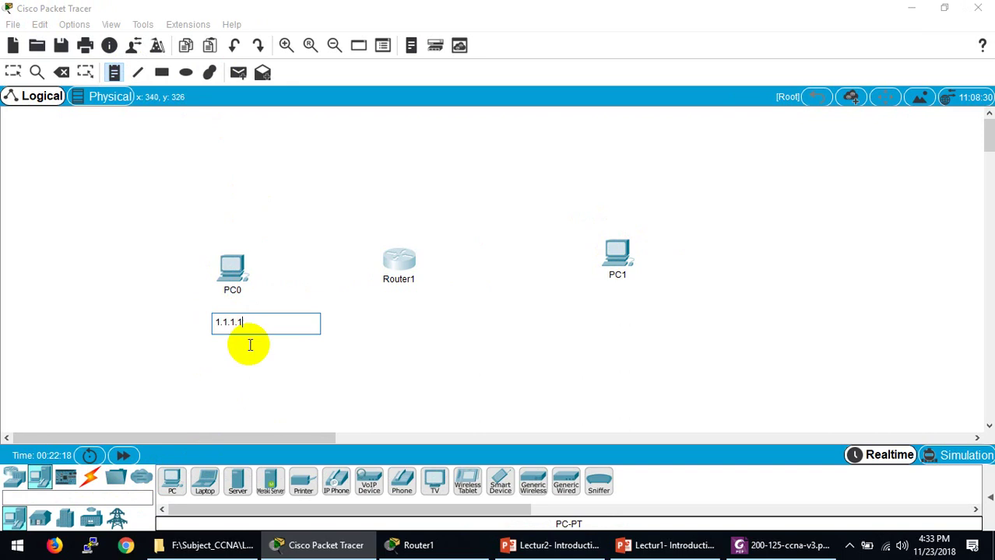
{"action": "key", "text": "Escape"}
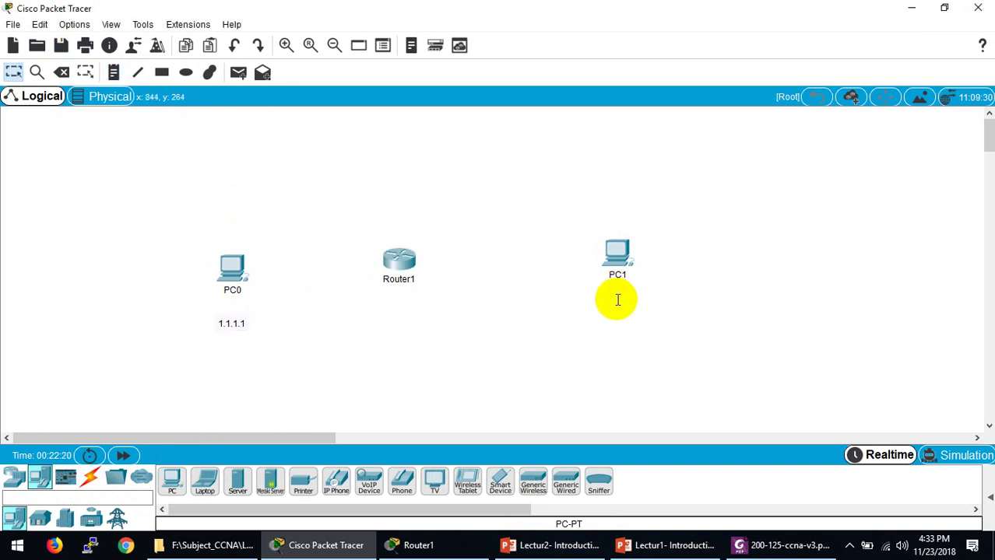
Step: Add the note 192.168.1.1 below PC1 and nudge Router1 slightly right
{"action": "left_click", "coordinate": [113, 73]}
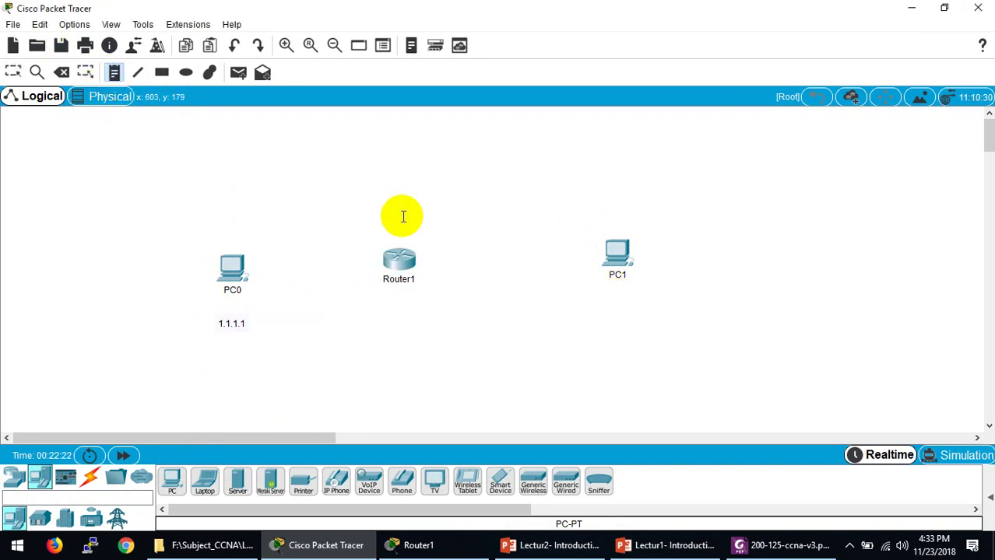
{"action": "left_click", "coordinate": [612, 294]}
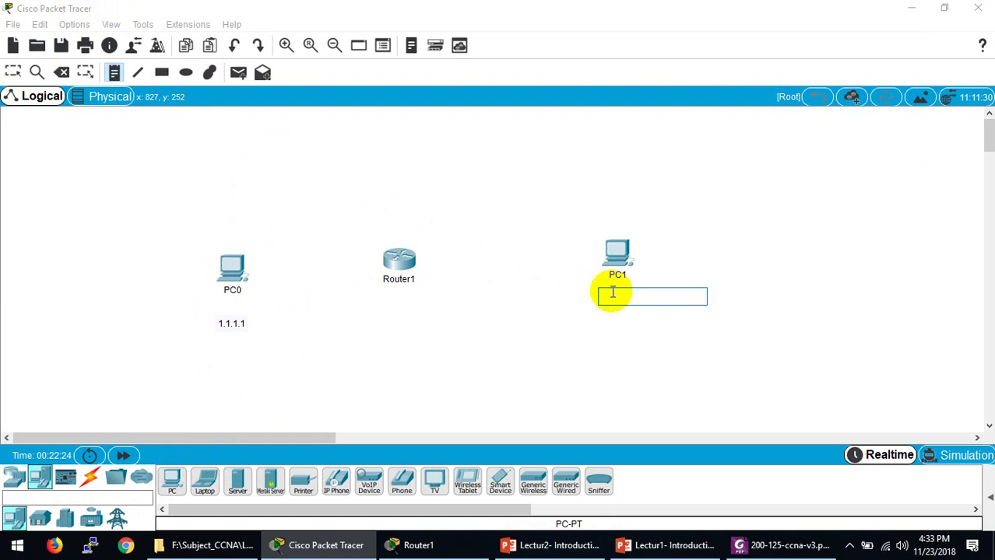
{"action": "type", "text": "1"}
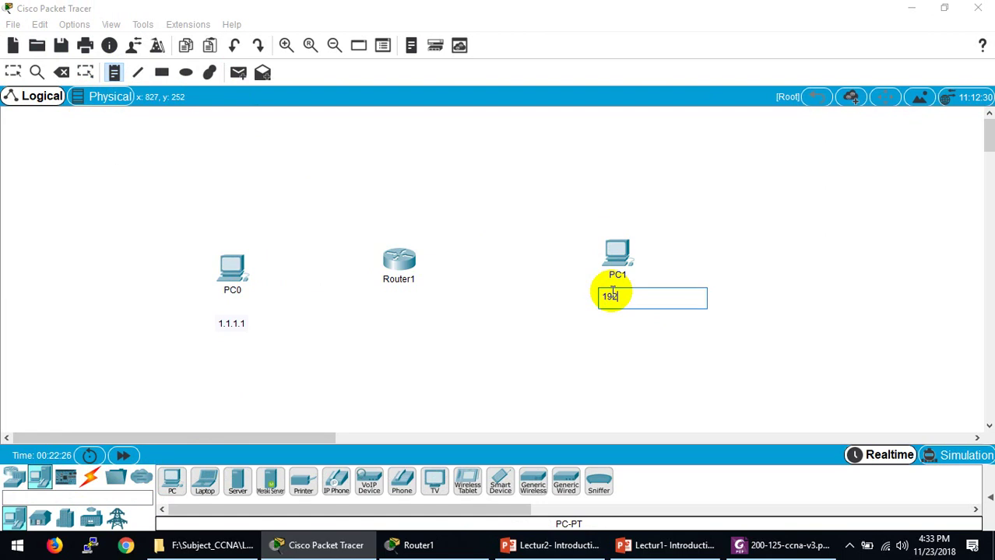
{"action": "type", "text": "92.168.1.1"}
{"action": "left_click", "coordinate": [569, 327]}
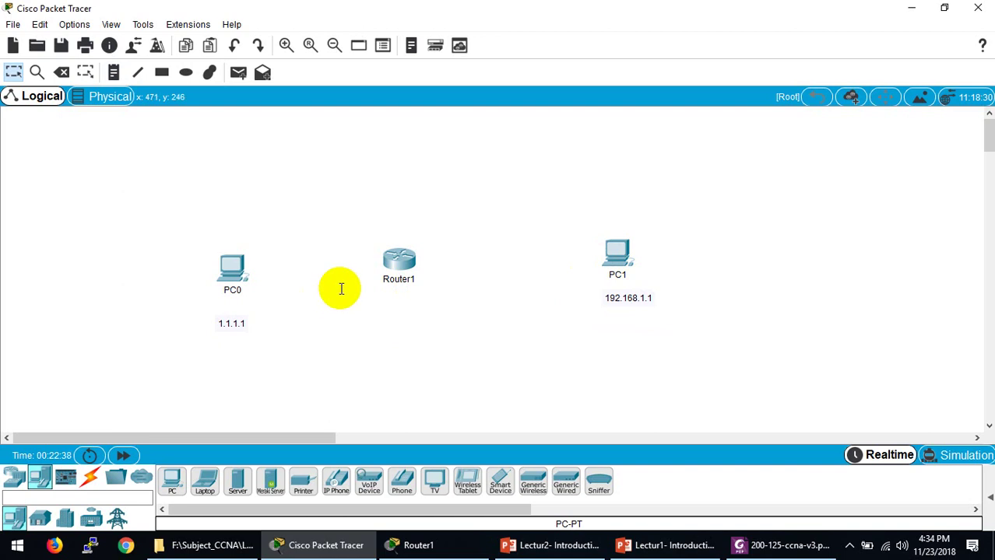
{"action": "left_click_drag", "start_coordinate": [400, 263], "coordinate": [436, 262]}
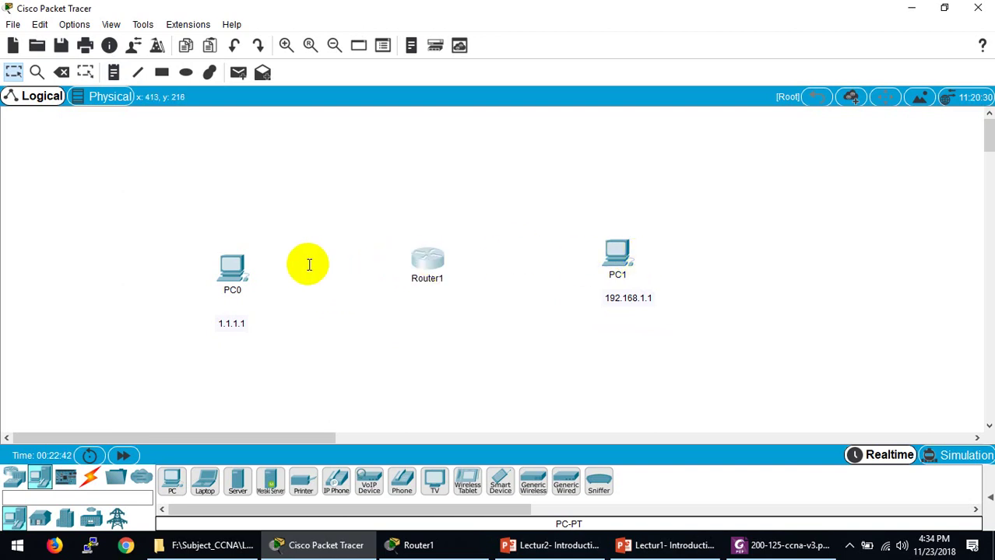
Step: Give PC0 static IP 1.1.1.1 with default subnet mask 255.0.0.0
{"action": "left_click", "coordinate": [235, 264]}
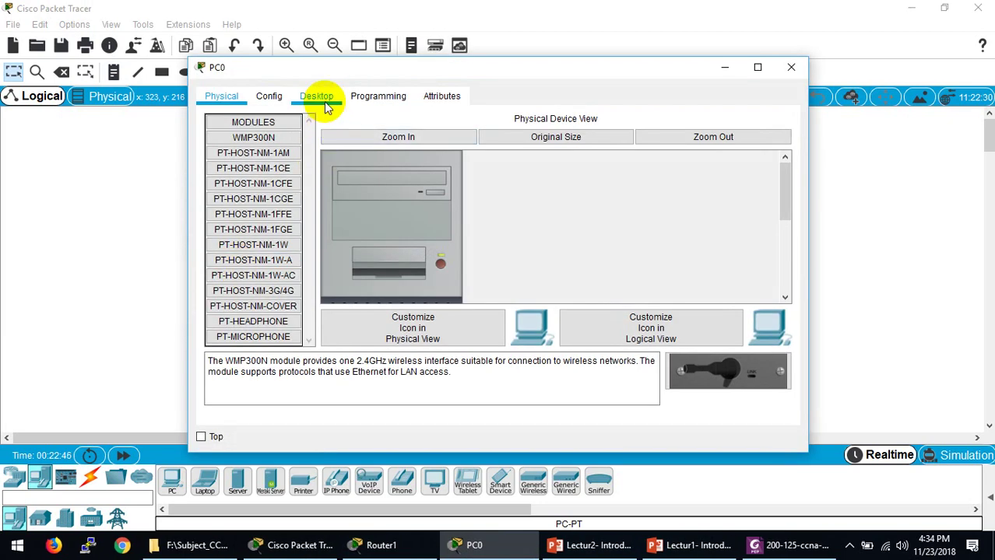
{"action": "left_click", "coordinate": [326, 106]}
{"action": "left_click", "coordinate": [258, 152]}
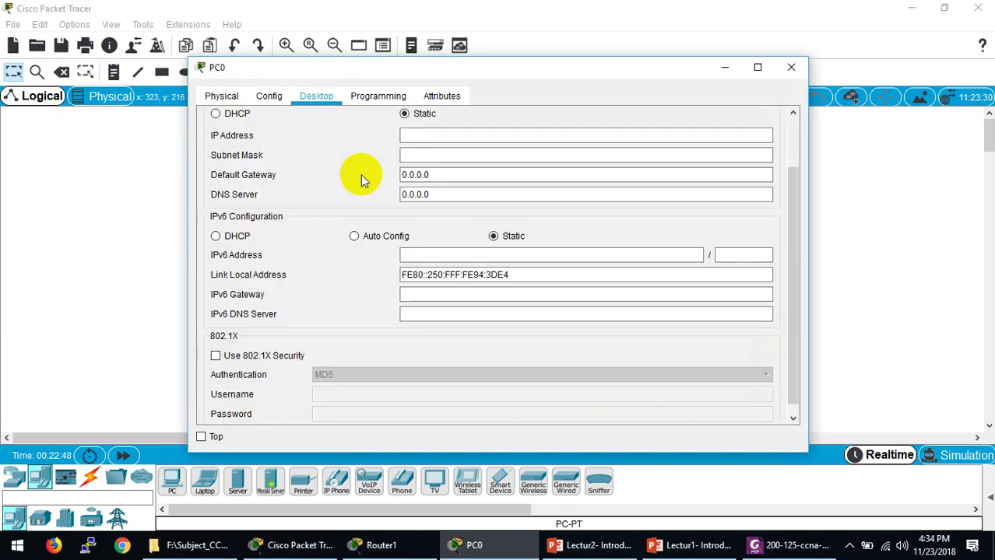
{"action": "left_click", "coordinate": [451, 134]}
{"action": "type", "text": "1"}
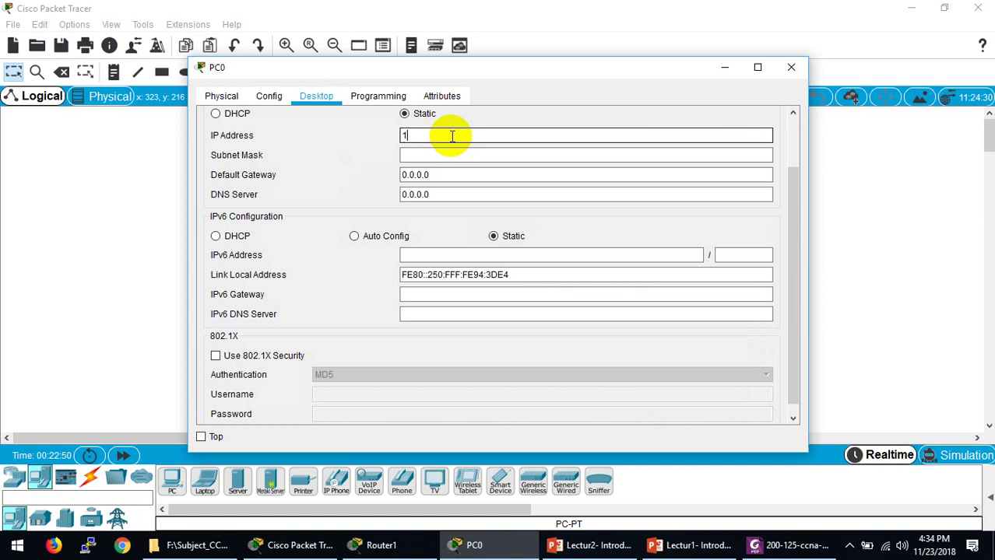
{"action": "type", "text": ".1.1."}
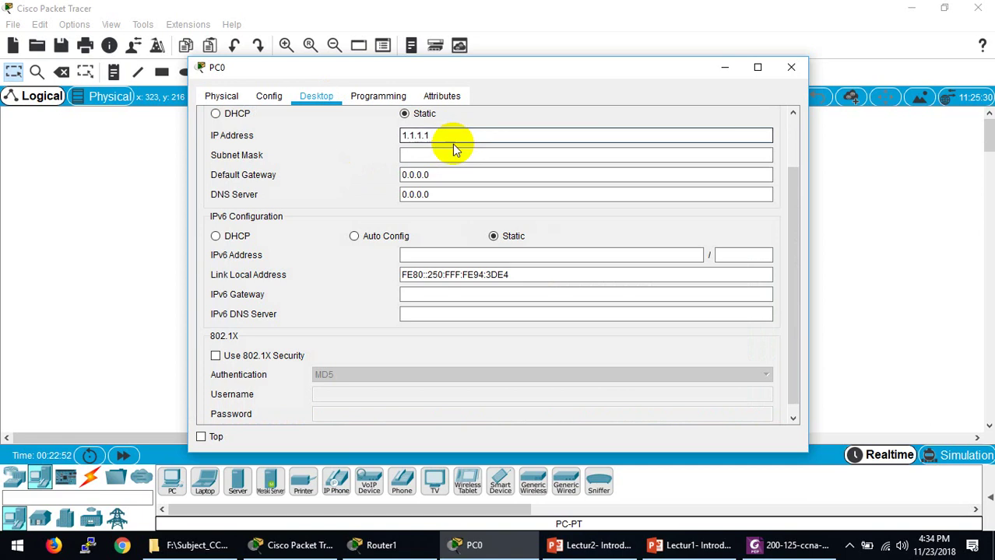
{"action": "left_click", "coordinate": [451, 154]}
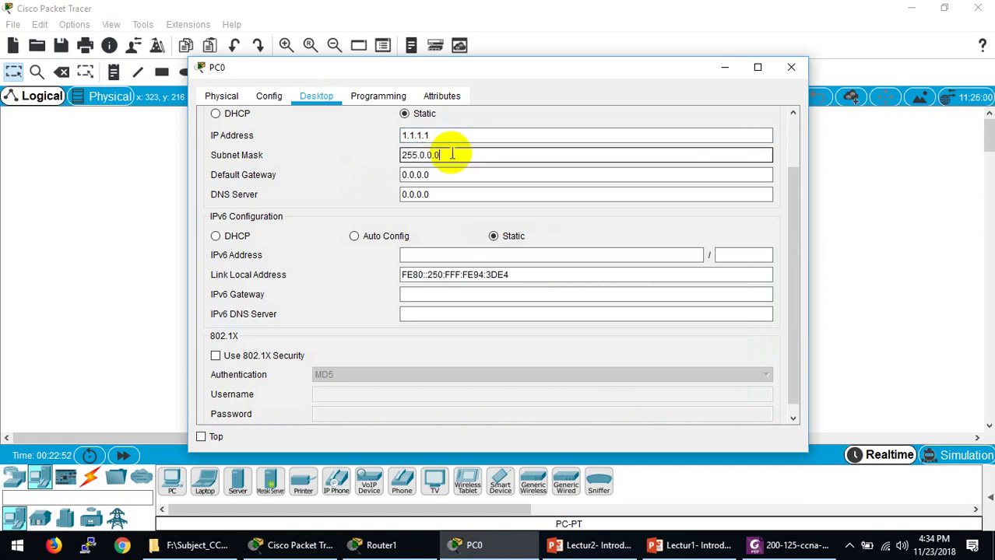
{"action": "left_click", "coordinate": [791, 67]}
Step: Give PC1 static IP 192.168.1.1 with subnet mask 255.255.255.0
{"action": "left_click", "coordinate": [617, 252]}
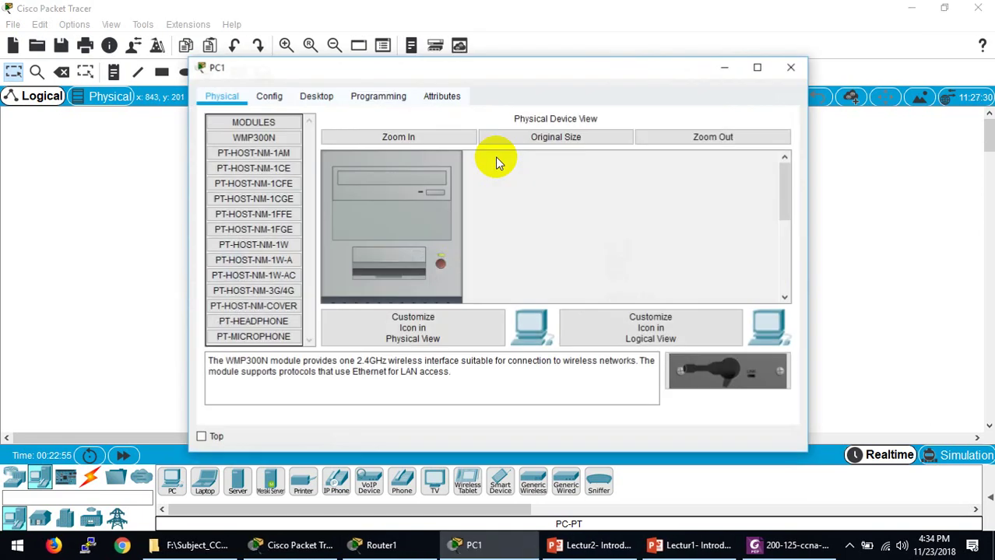
{"action": "left_click", "coordinate": [306, 96]}
{"action": "left_click", "coordinate": [287, 141]}
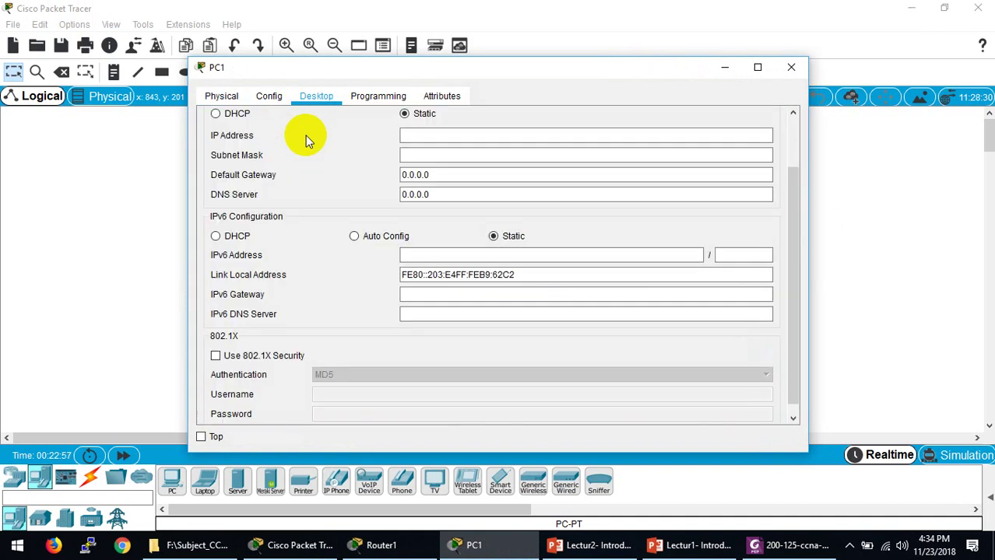
{"action": "left_click", "coordinate": [429, 134]}
{"action": "type", "text": "192"}
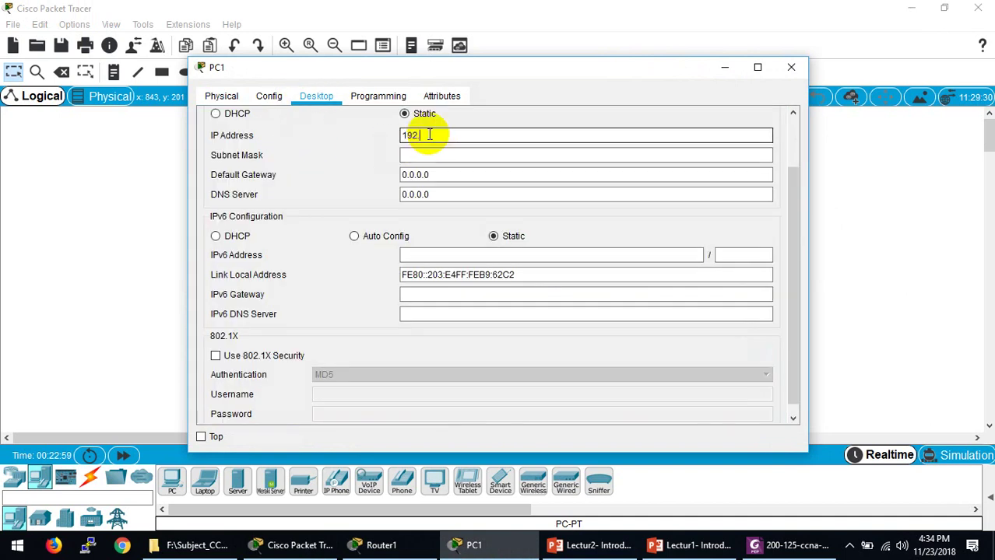
{"action": "type", "text": ".168.1.1"}
{"action": "left_click", "coordinate": [420, 155]}
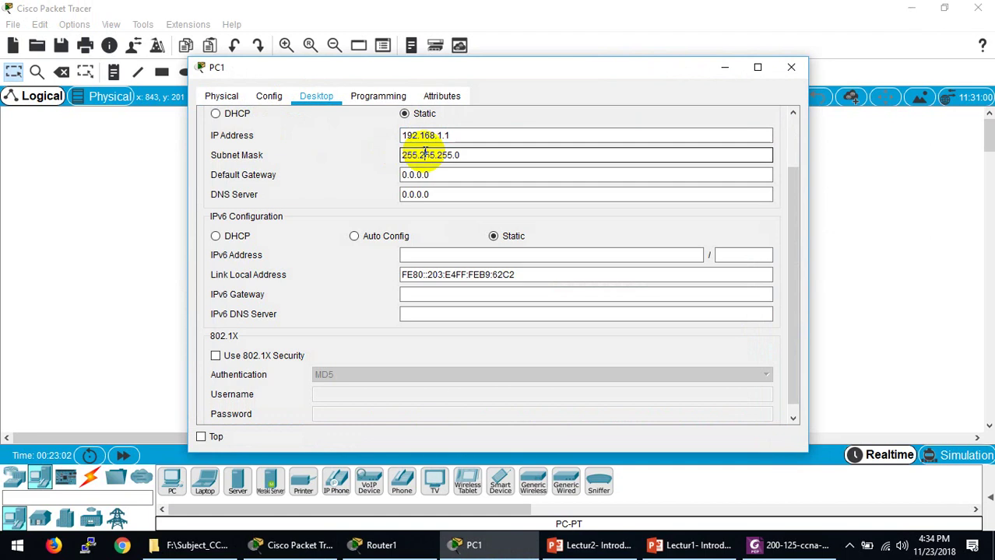
{"action": "left_click", "coordinate": [786, 68]}
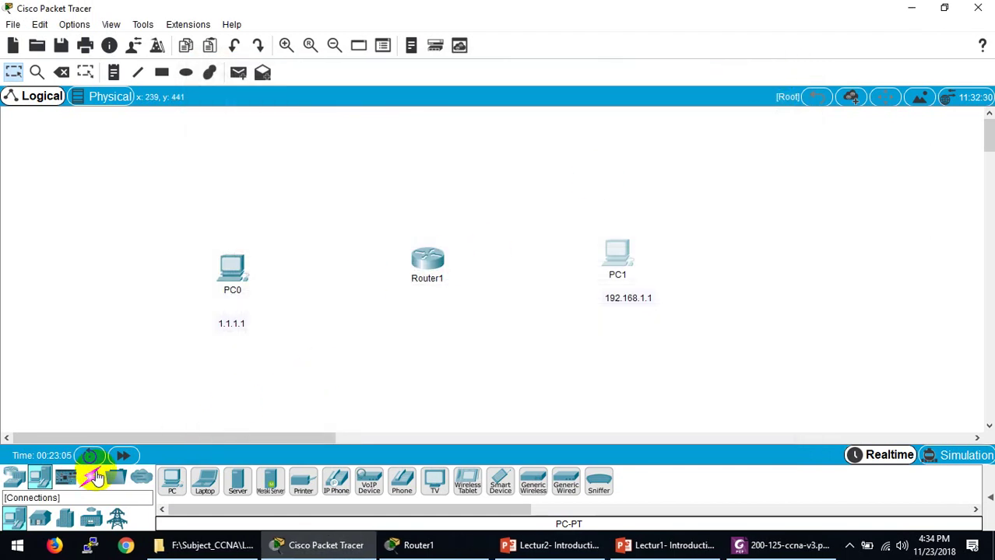
Step: Link PC0 FastEthernet0 to Router1 GigabitEthernet0/0/0 with a copper cross-over cable
{"action": "left_click", "coordinate": [95, 477]}
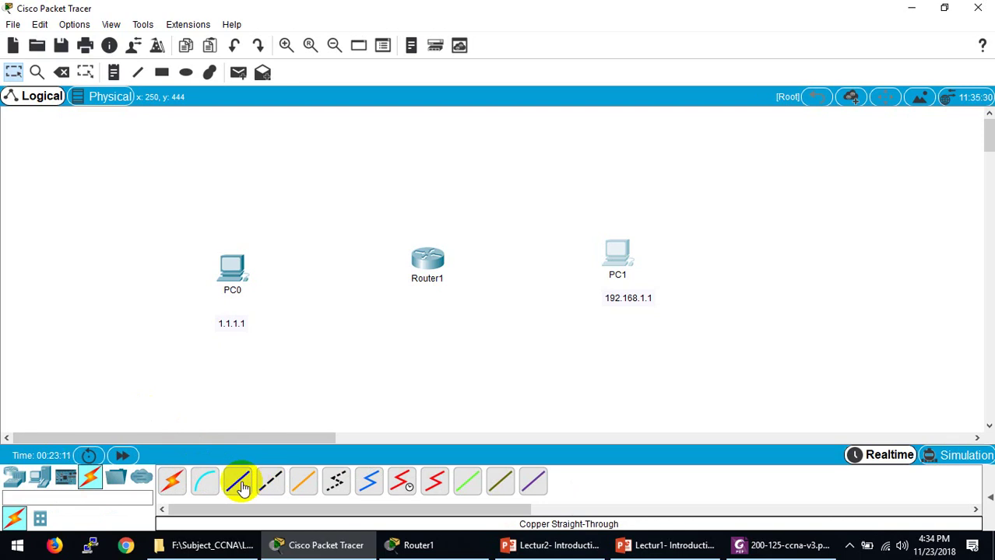
{"action": "left_click", "coordinate": [272, 484]}
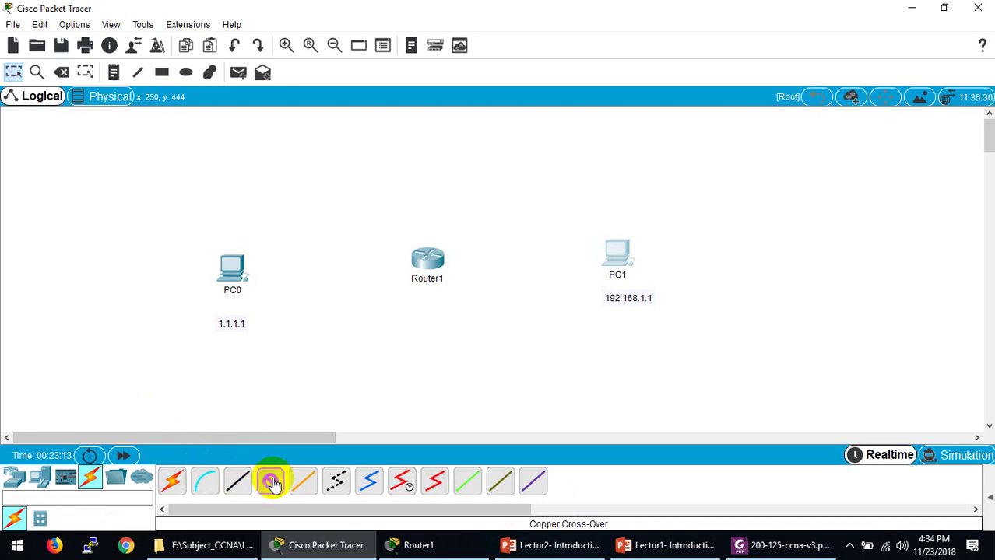
{"action": "left_click", "coordinate": [232, 269]}
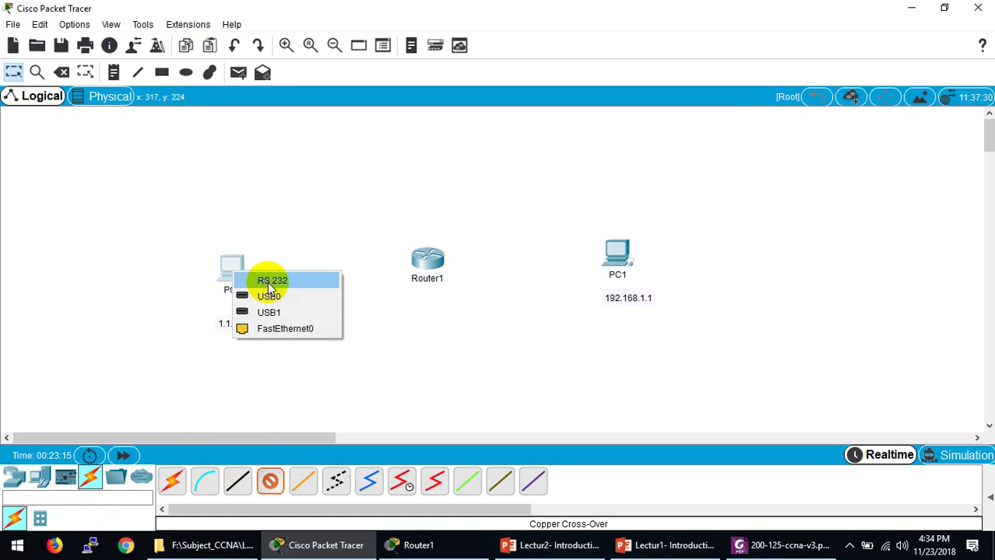
{"action": "left_click", "coordinate": [269, 328]}
{"action": "left_click", "coordinate": [418, 259]}
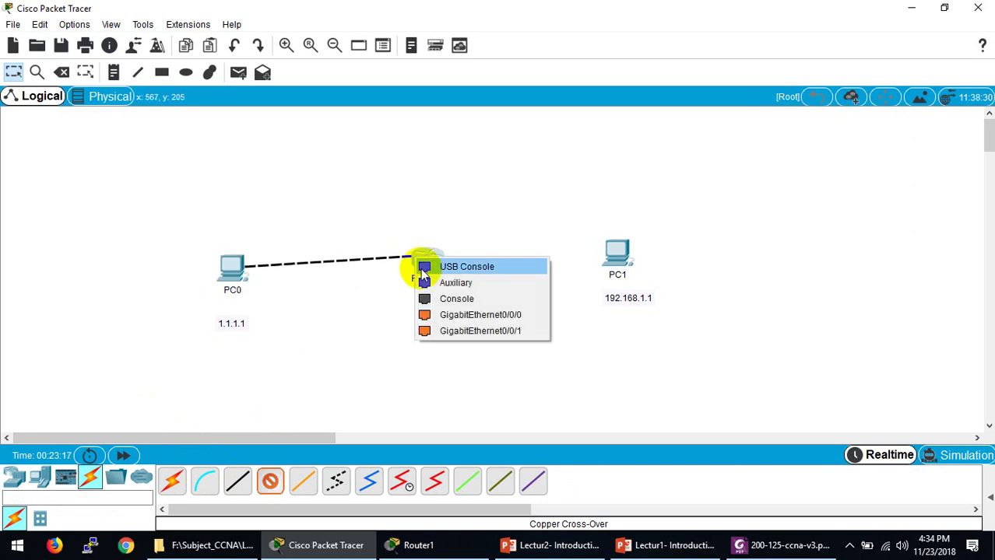
{"action": "left_click", "coordinate": [438, 315]}
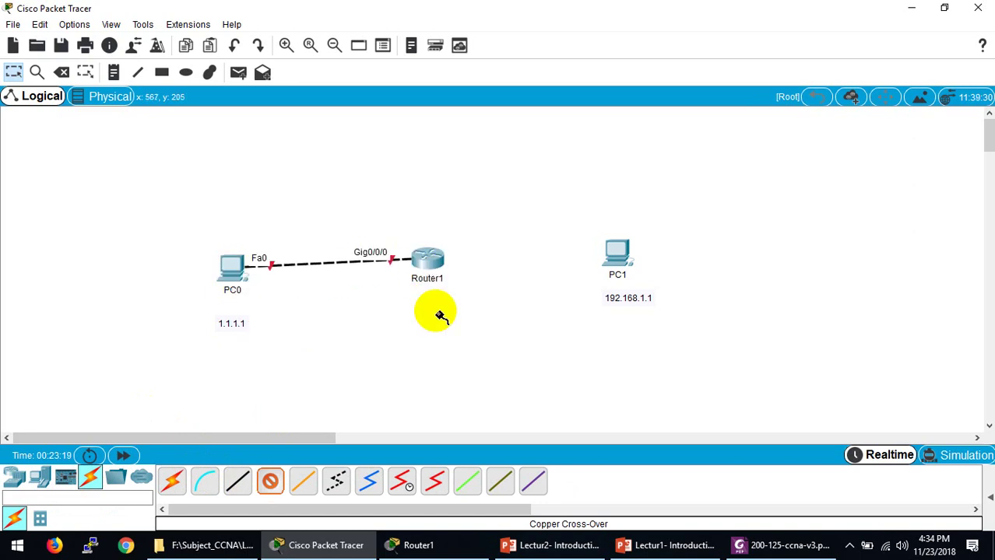
Step: Link Router1 GigabitEthernet0/0/1 to PC1 FastEthernet0, then tidy the device positions
{"action": "left_click", "coordinate": [429, 262]}
{"action": "left_click", "coordinate": [483, 316]}
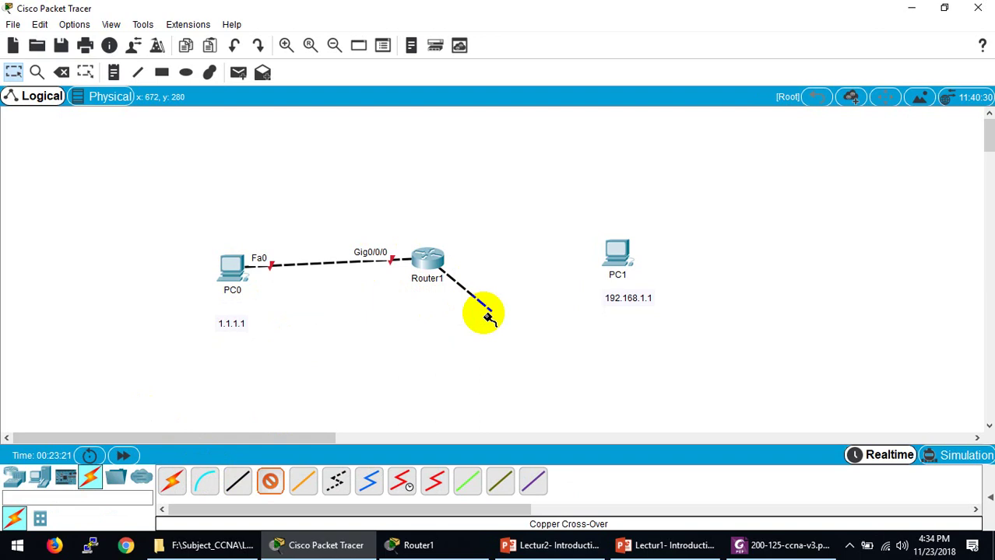
{"action": "left_click", "coordinate": [616, 254]}
{"action": "left_click", "coordinate": [645, 314]}
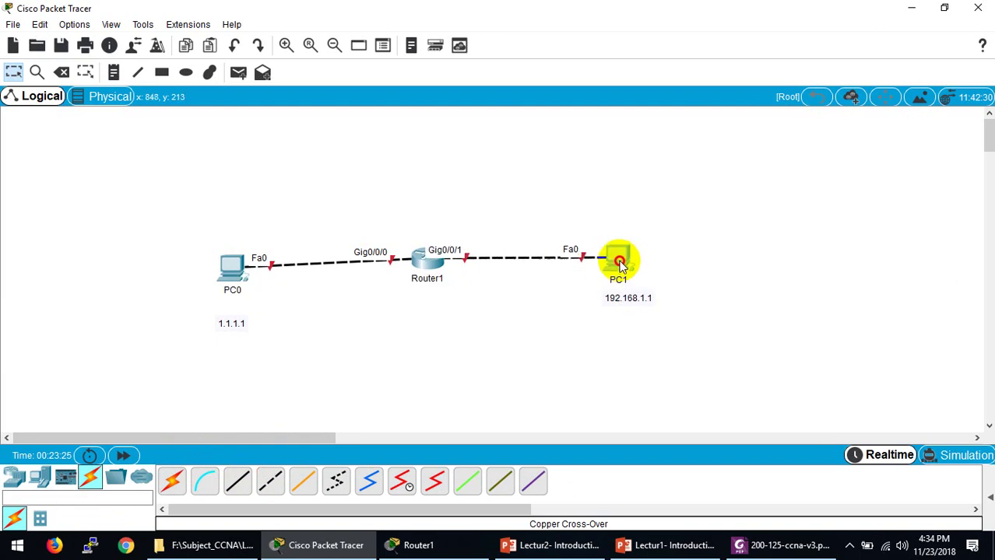
{"action": "left_click_drag", "start_coordinate": [621, 260], "coordinate": [625, 267]}
{"action": "left_click_drag", "start_coordinate": [231, 267], "coordinate": [231, 258]}
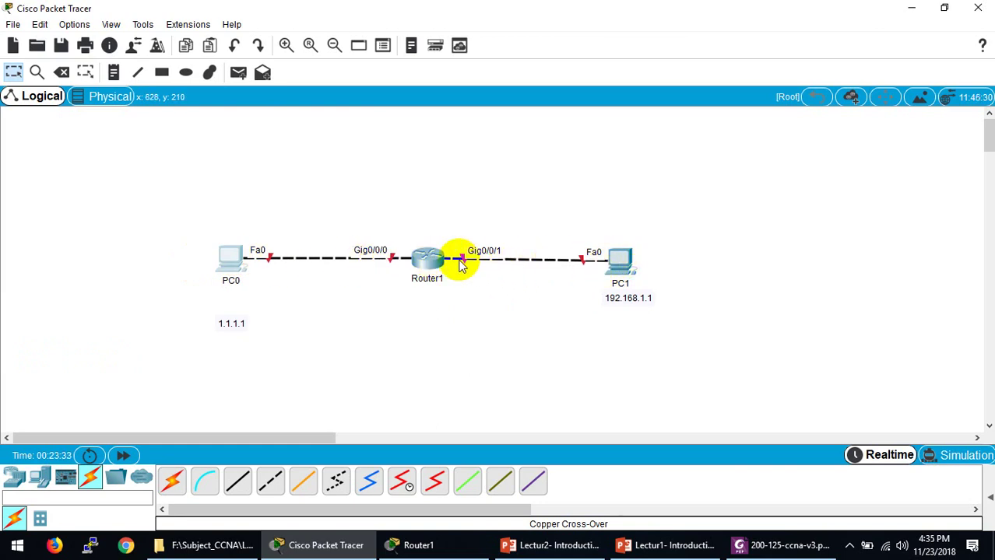
{"action": "left_click", "coordinate": [427, 260]}
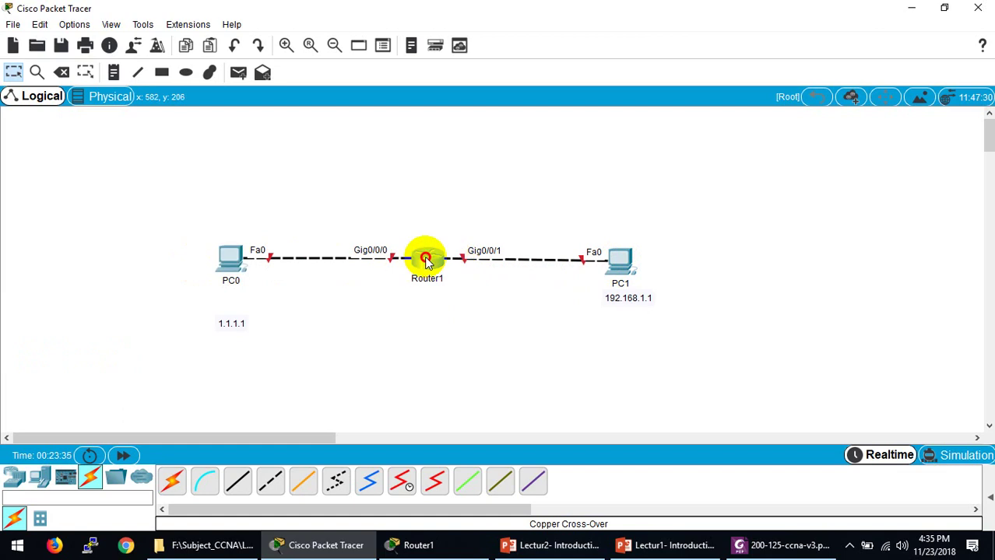
{"action": "left_click_drag", "start_coordinate": [427, 263], "coordinate": [428, 266]}
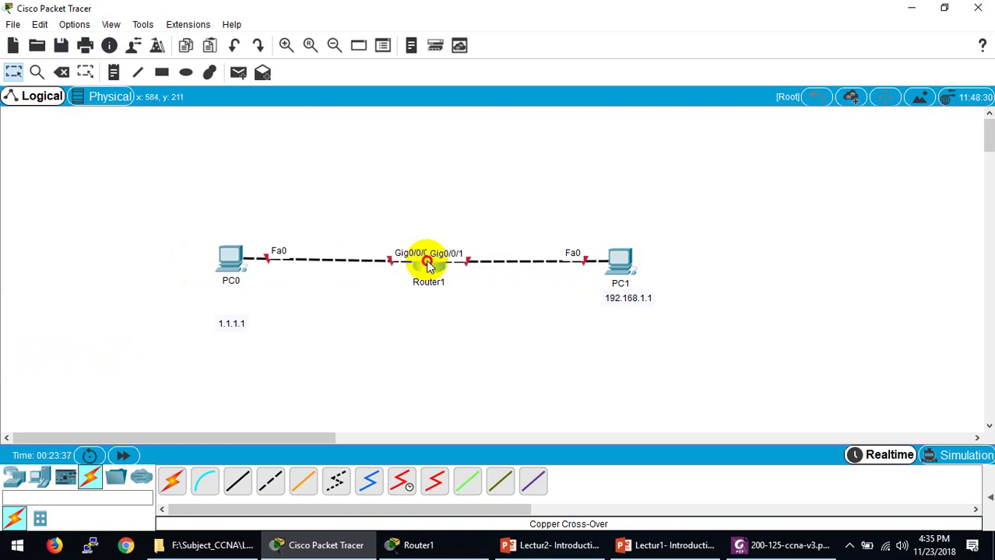
Step: Open Router1's CLI and enter configuration mode for interface GigabitEthernet0/0/0
{"action": "left_click", "coordinate": [427, 266]}
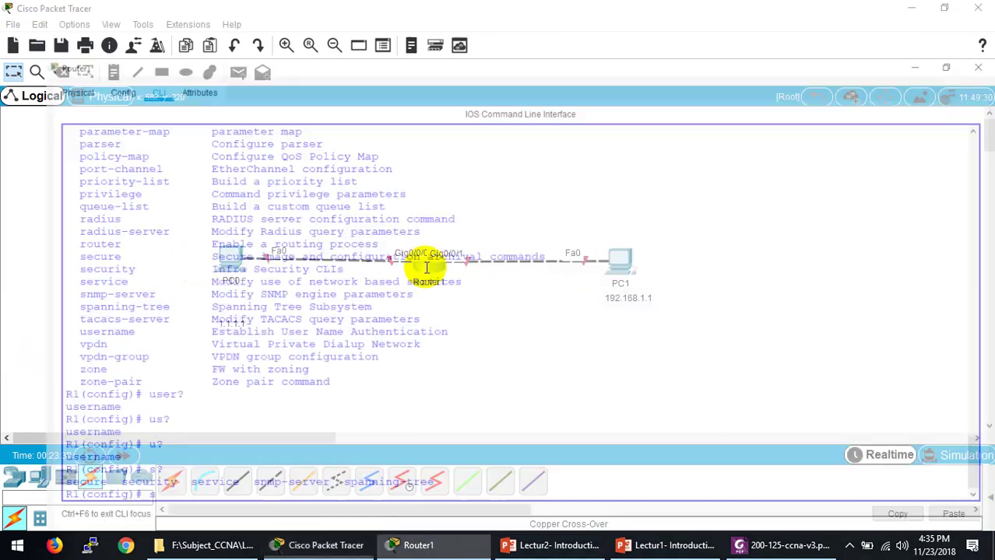
{"action": "double_click", "coordinate": [679, 8]}
{"action": "left_click_drag", "start_coordinate": [955, 84], "coordinate": [826, 49]}
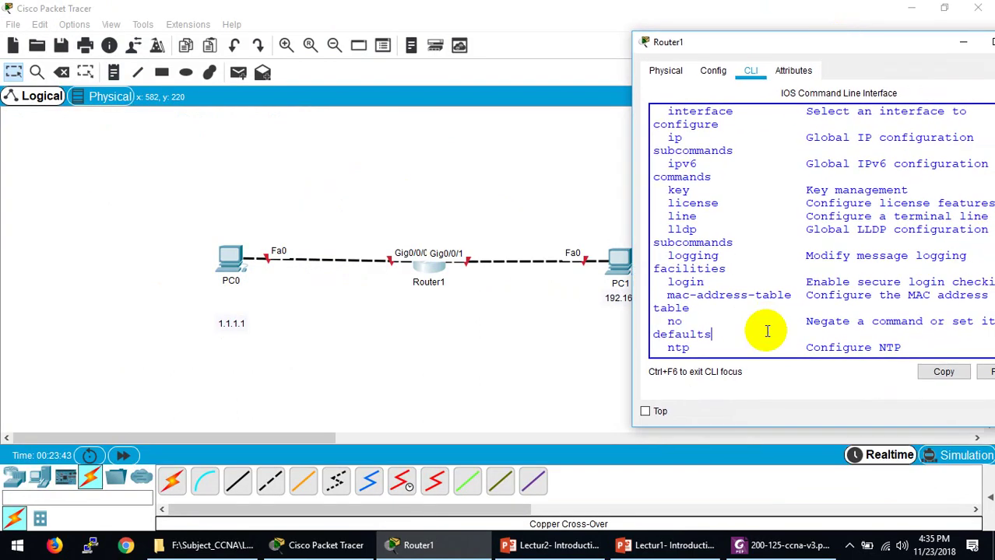
{"action": "key", "text": "Return"}
{"action": "key", "text": "Return"}
{"action": "key", "text": "Return"}
{"action": "type", "text": "in"}
{"action": "key", "text": "Tab"}
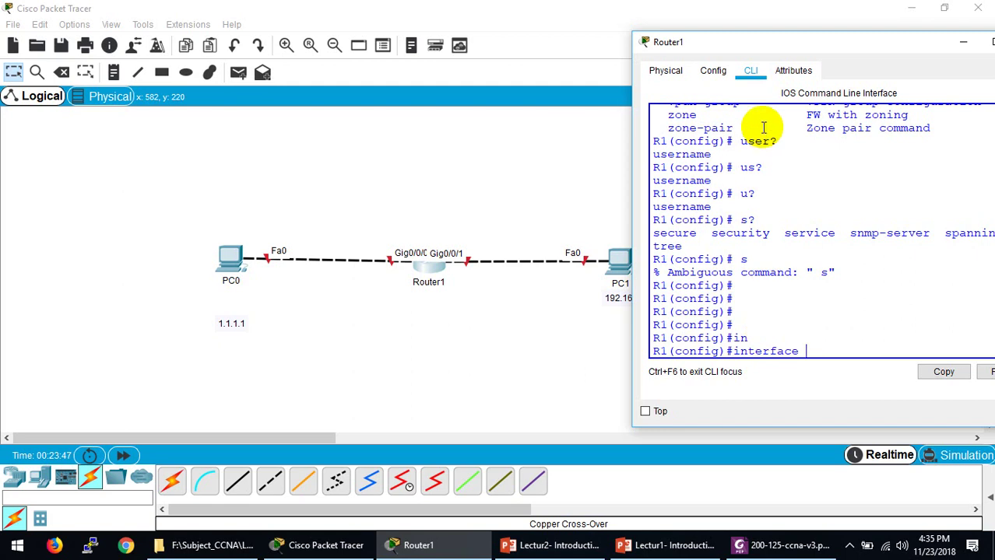
{"action": "left_click_drag", "start_coordinate": [726, 39], "coordinate": [655, 44]}
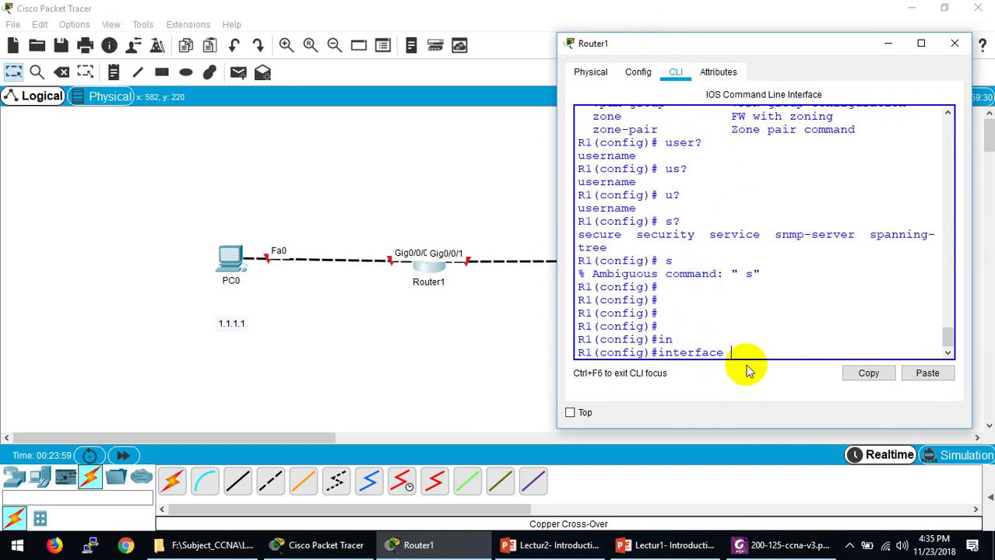
{"action": "type", "text": "g"}
{"action": "key", "text": "Tab"}
{"action": "type", "text": "0"}
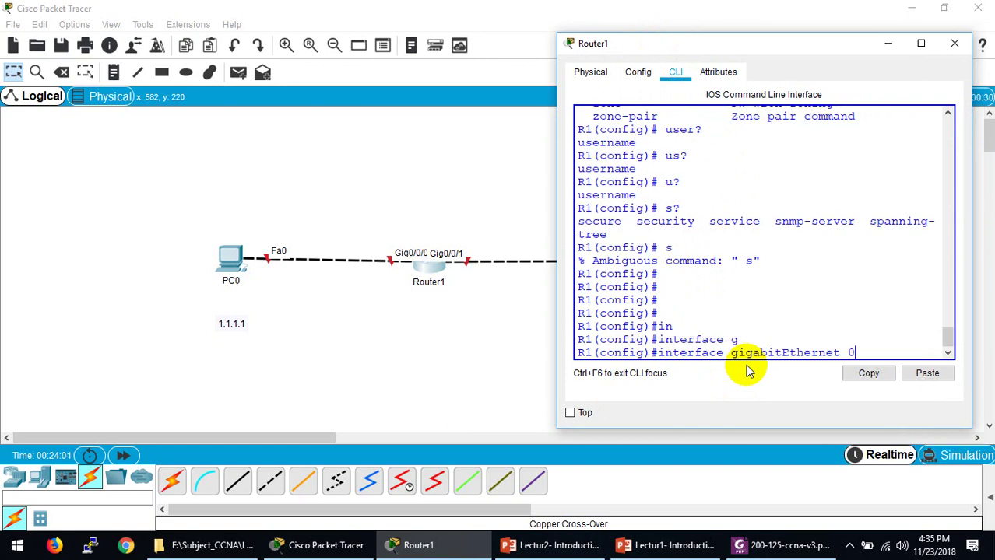
{"action": "type", "text": "/0/0"}
{"action": "key", "text": "Return"}
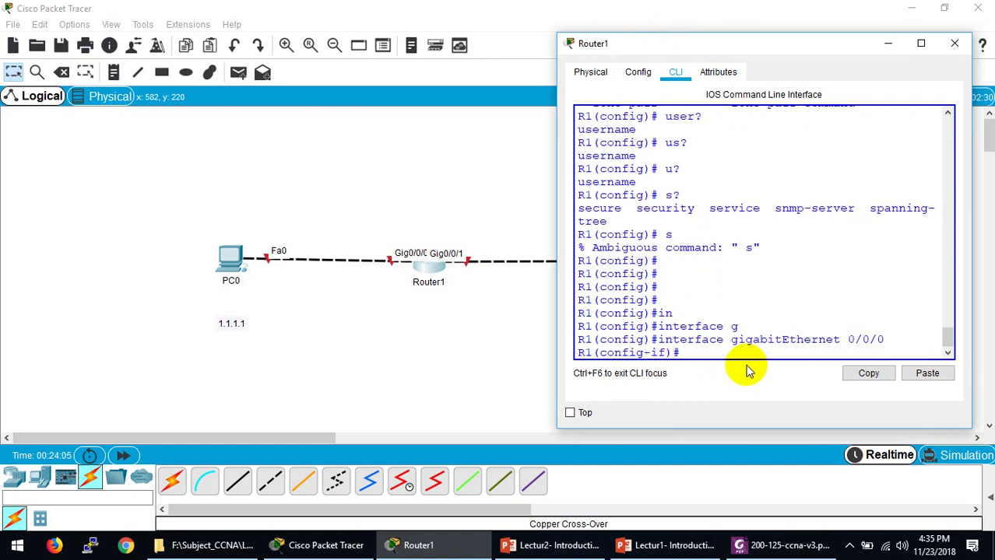
Step: Assign 1.1.1.2 255.0.0.0 to Gig0/0/0 and enable it with no shutdown
{"action": "type", "text": "ip add"}
{"action": "key", "text": "Tab"}
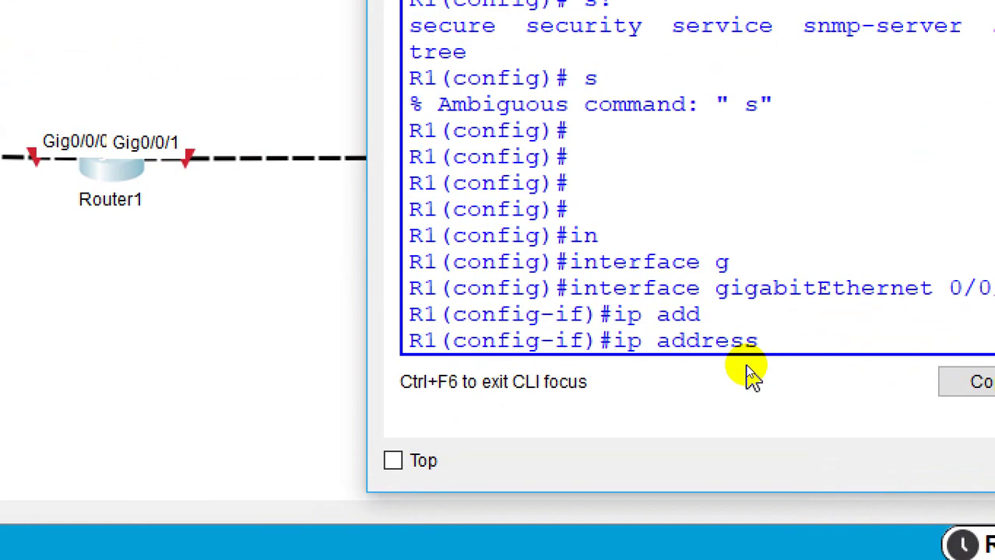
{"action": "type", "text": "1.1.1.2"}
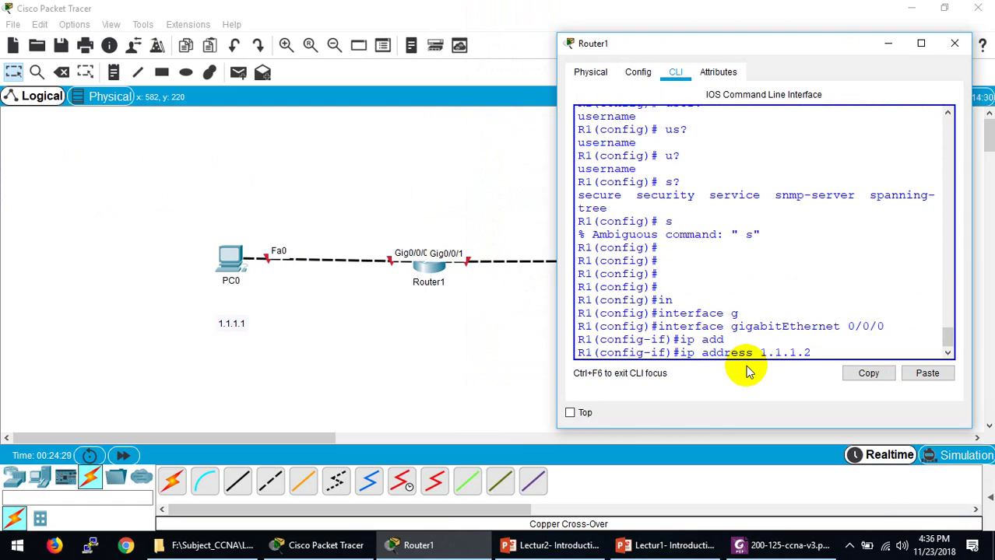
{"action": "type", "text": "255.0.0.0"}
{"action": "key", "text": "Return"}
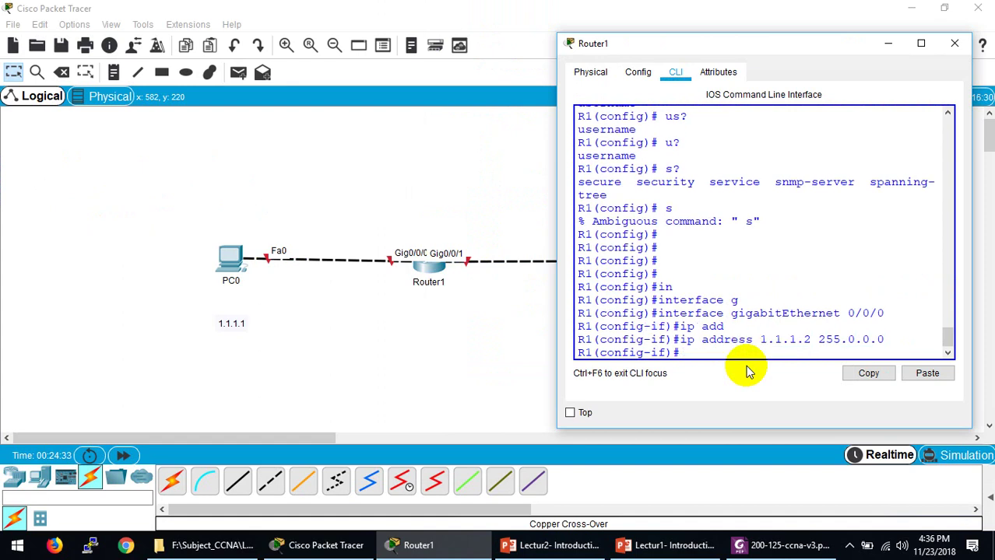
{"action": "type", "text": "no shu"}
{"action": "key", "text": "Tab"}
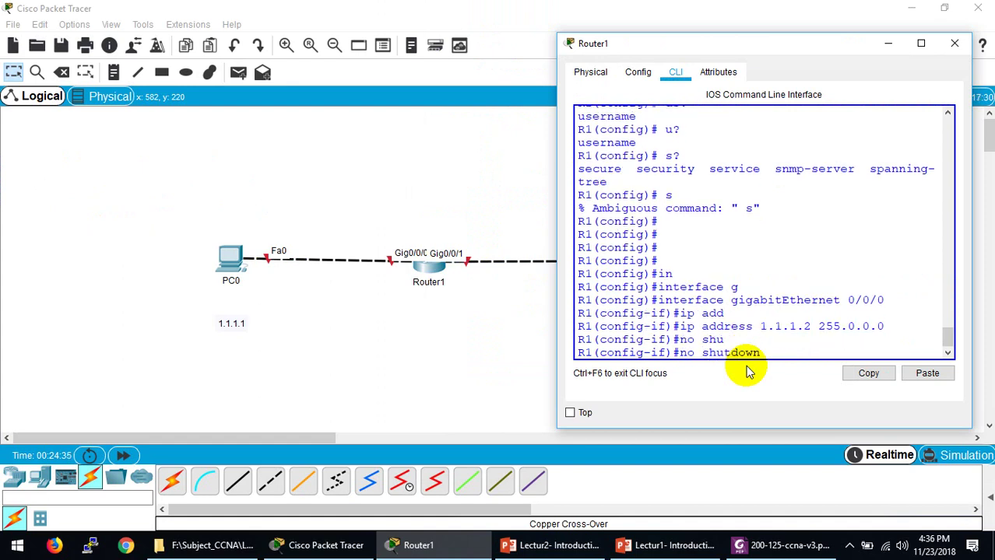
{"action": "key", "text": "Return"}
{"action": "key", "text": "Return"}
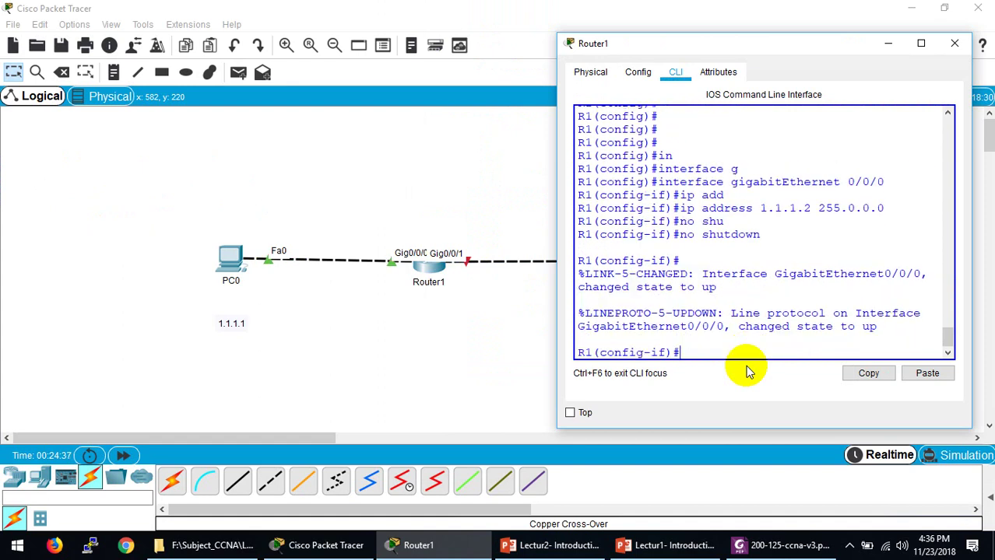
{"action": "key", "text": "Return"}
{"action": "key", "text": "Return"}
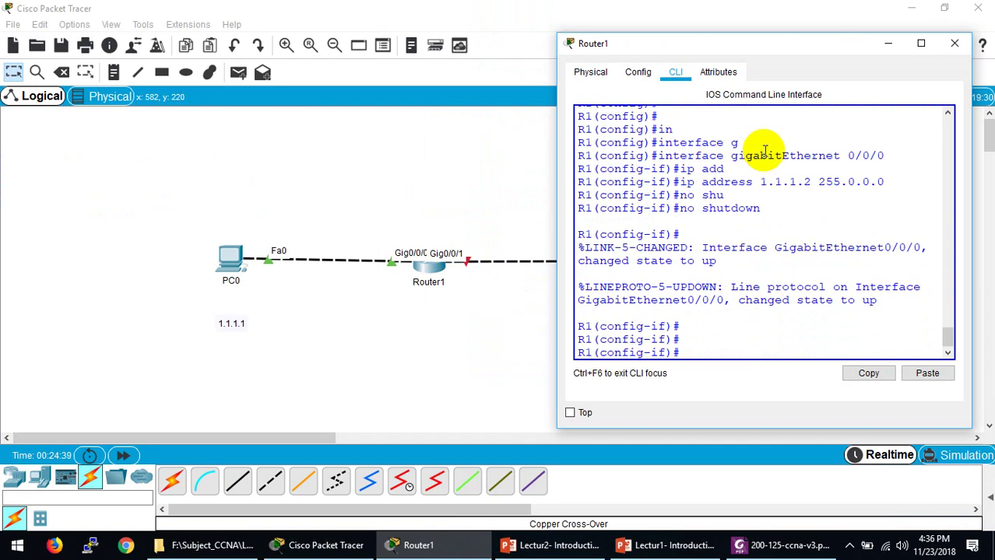
{"action": "left_click_drag", "start_coordinate": [766, 45], "coordinate": [269, 51]}
Step: Exit Gig0/0/0 and enter configuration mode for interface g0/0/1
{"action": "type", "text": "exit"}
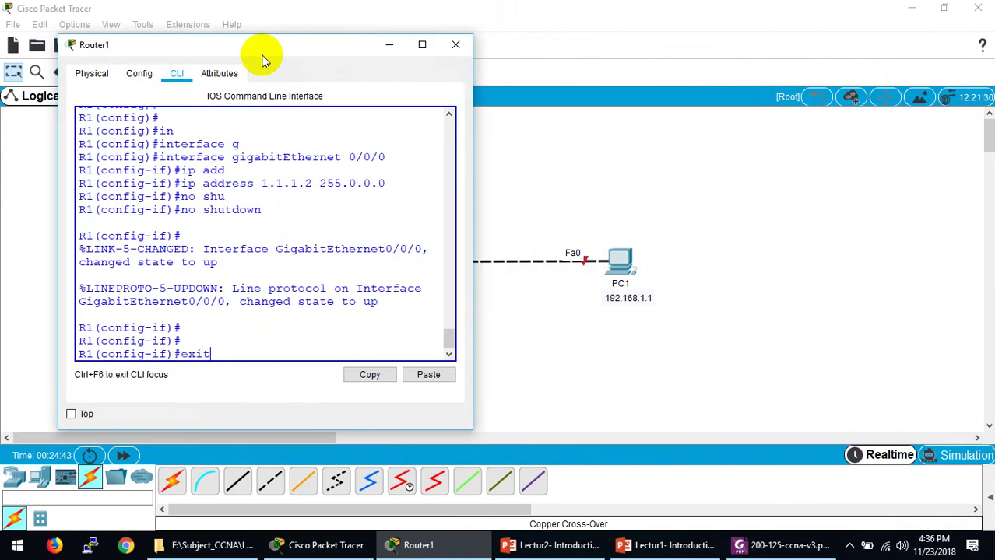
{"action": "key", "text": "Return"}
{"action": "key", "text": "Return"}
{"action": "type", "text": "in"}
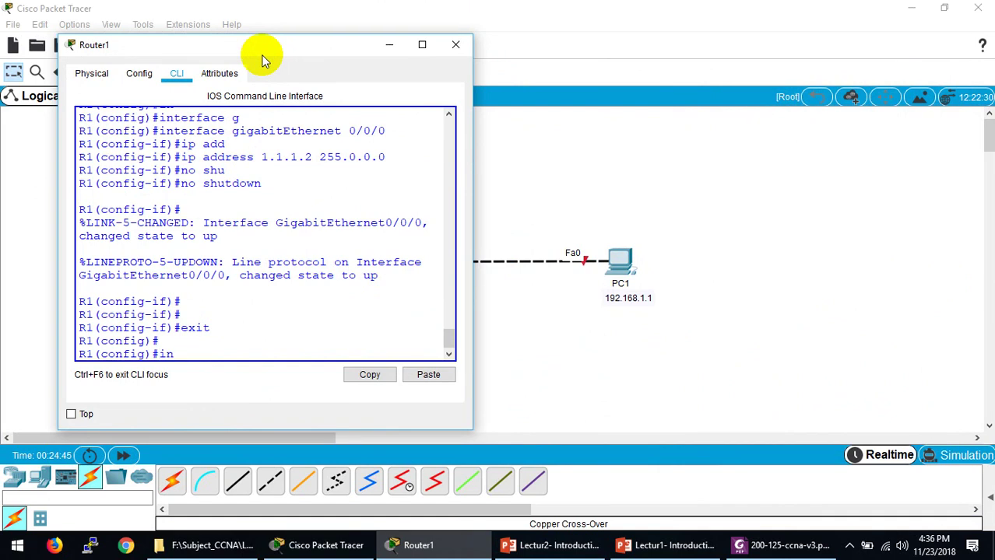
{"action": "key", "text": "Tab"}
{"action": "type", "text": "g"}
{"action": "type", "text": "0/0"}
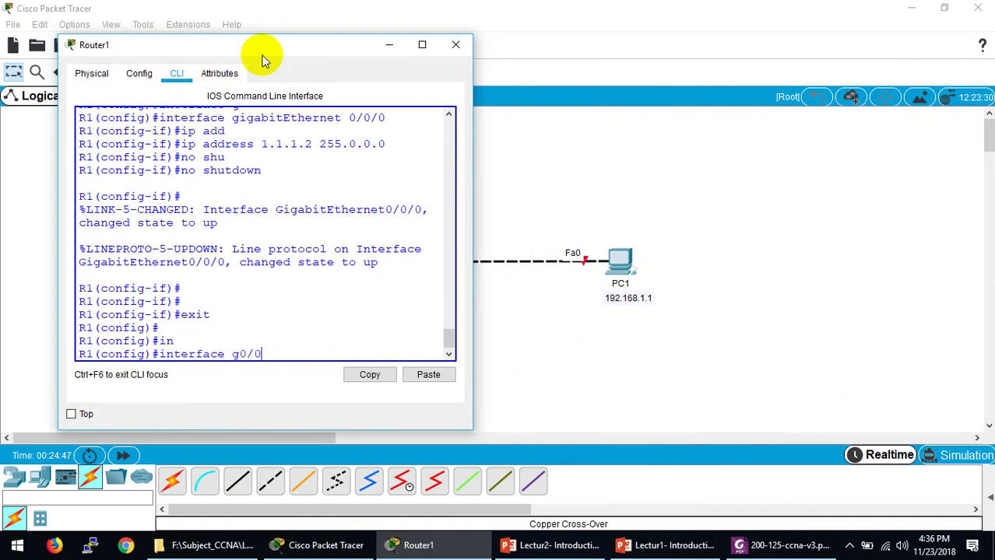
{"action": "type", "text": "/1"}
{"action": "key", "text": "Return"}
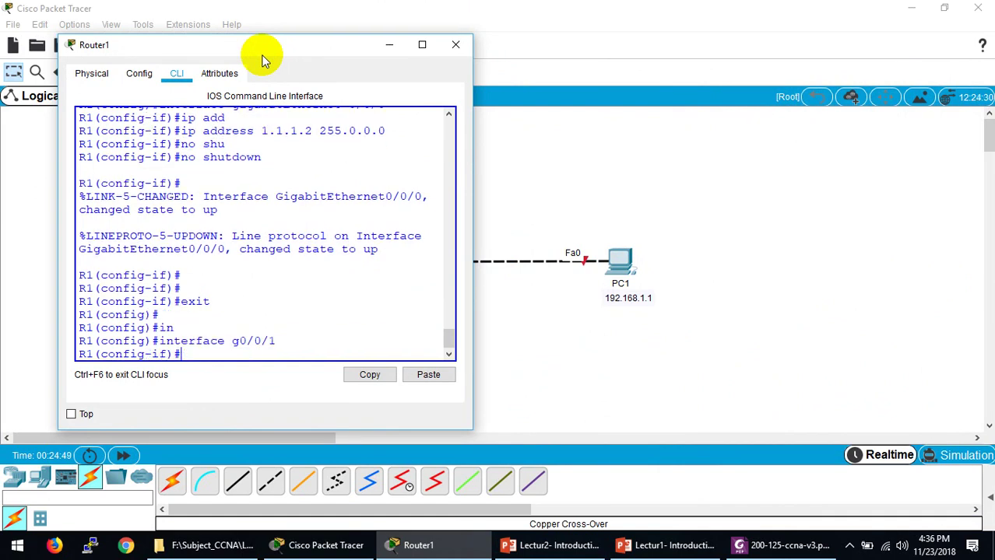
Step: Assign 192.168.1.2 255.255.255.0 to g0/0/1 and enable it with no shutdown
{"action": "type", "text": "ip add"}
{"action": "key", "text": "Tab"}
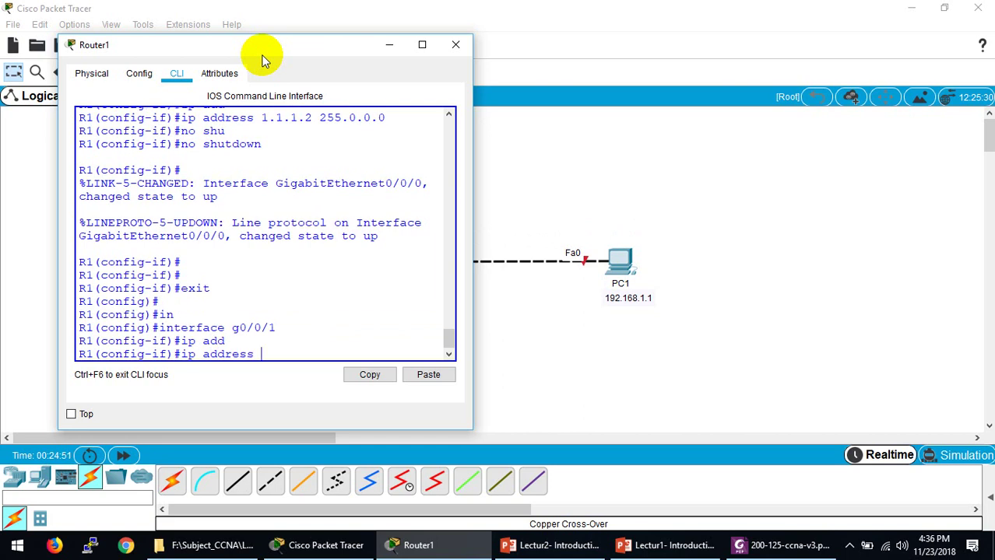
{"action": "type", "text": "192.168.1.2 255.25"}
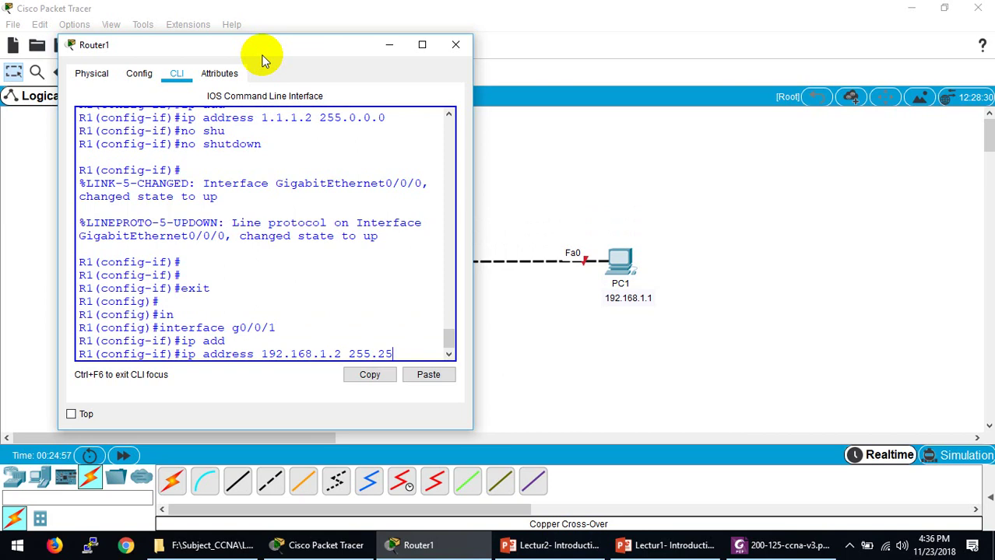
{"action": "type", "text": "5.255.0"}
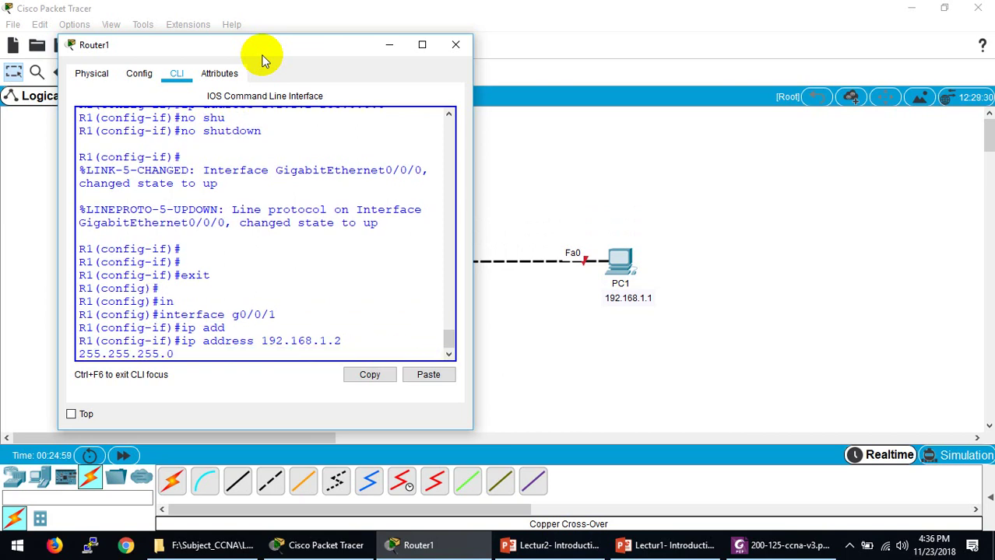
{"action": "key", "text": "Return"}
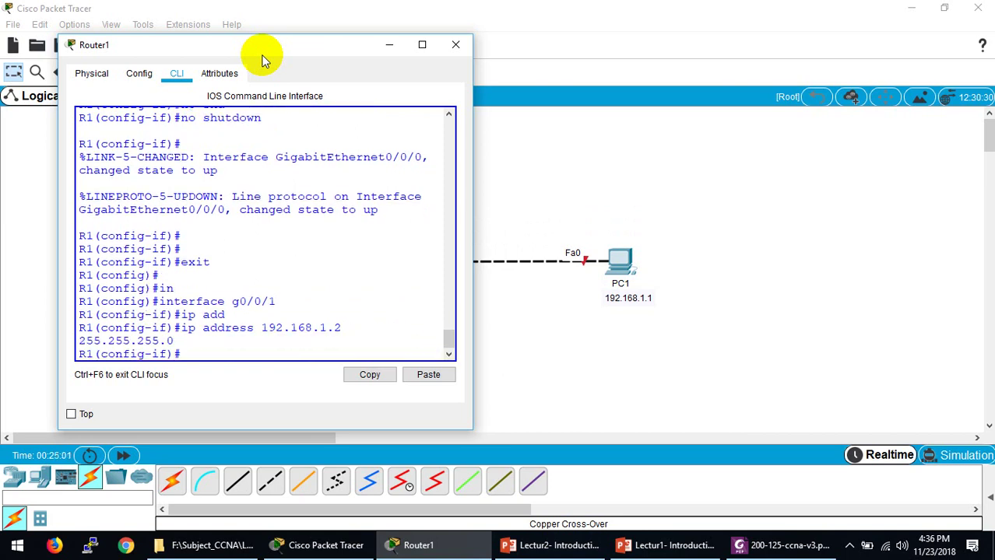
{"action": "type", "text": "no shu"}
{"action": "key", "text": "Tab"}
{"action": "key", "text": "Return"}
{"action": "key", "text": "Return"}
{"action": "key", "text": "Return"}
{"action": "key", "text": "Return"}
{"action": "key", "text": "Return"}
{"action": "key", "text": "Return"}
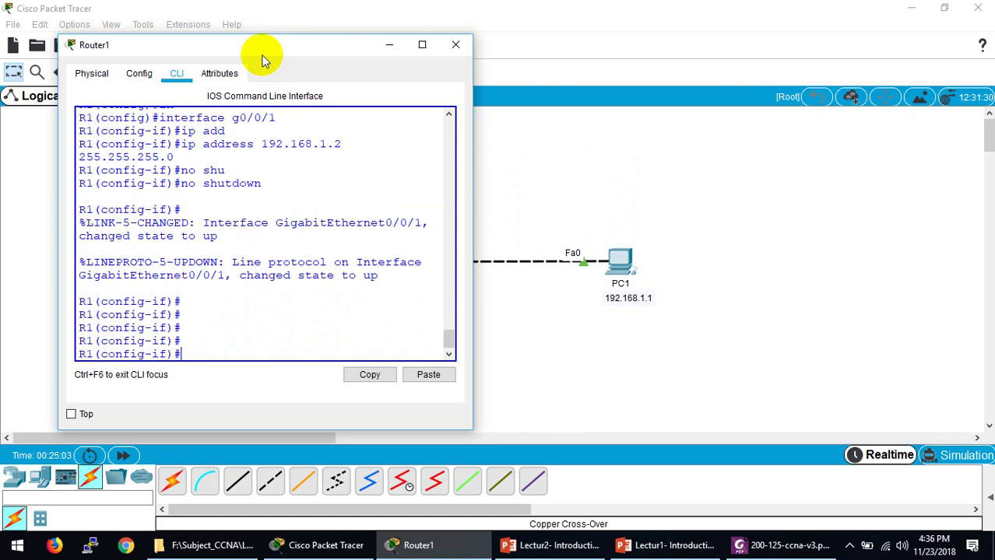
{"action": "left_click_drag", "start_coordinate": [284, 49], "coordinate": [675, 36]}
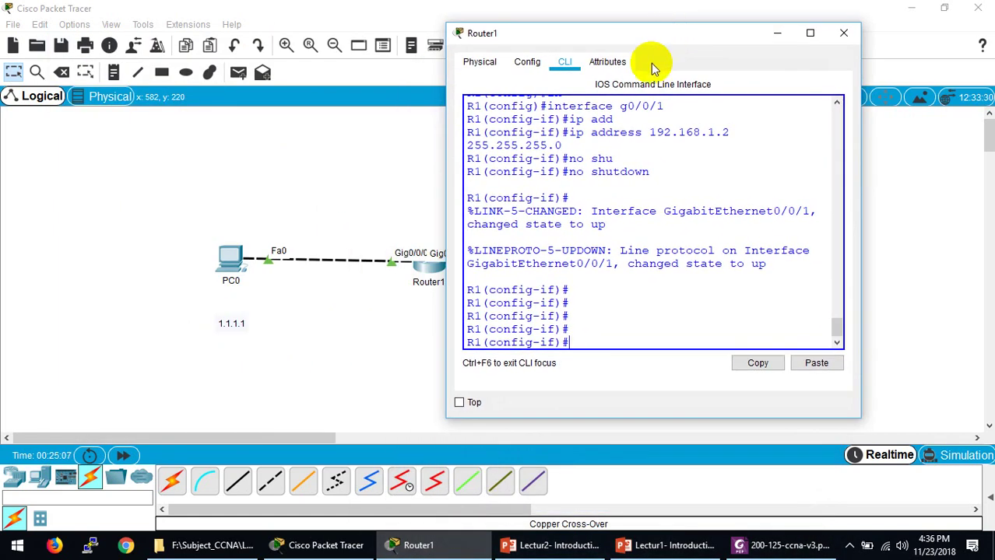
Step: Remove the 192.168.1.2 address from Gig0/0/1 with a recalled 'no ip address' command
{"action": "type", "text": "n"}
{"action": "type", "text": "o shu"}
{"action": "key", "text": "Tab"}
{"action": "key", "text": "Up"}
{"action": "key", "text": "Up"}
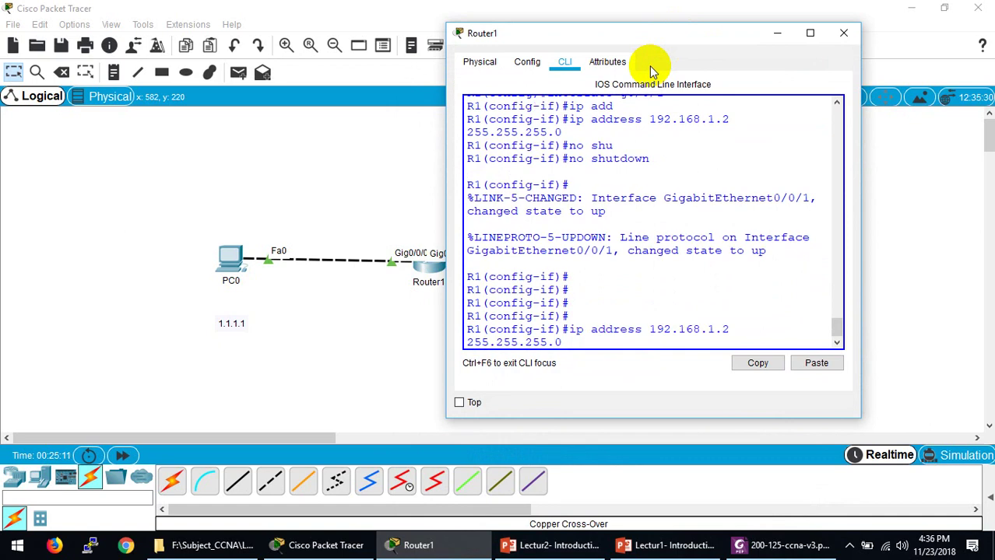
{"action": "type", "text": "no"}
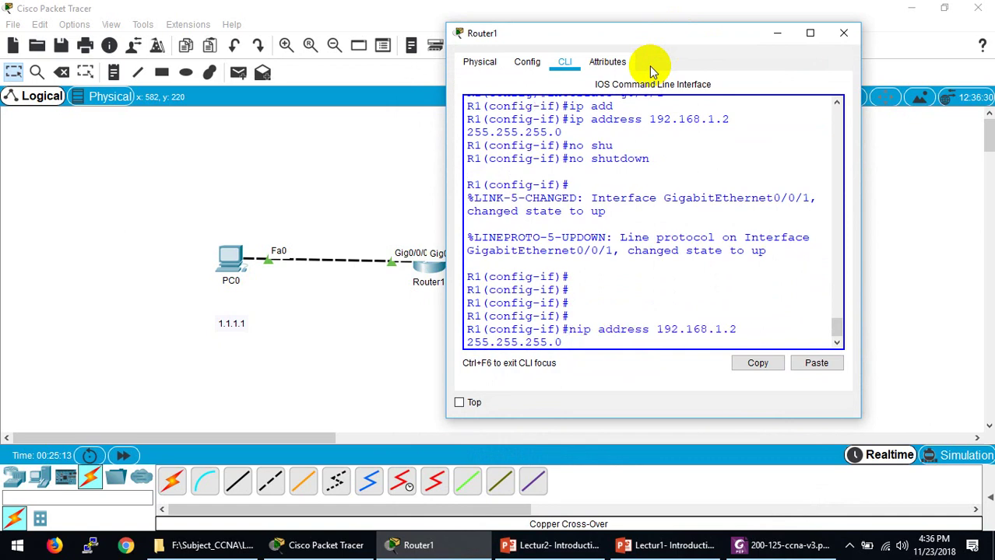
{"action": "key", "text": "Return"}
{"action": "key", "text": "Return"}
{"action": "key", "text": "Return"}
{"action": "key", "text": "Return"}
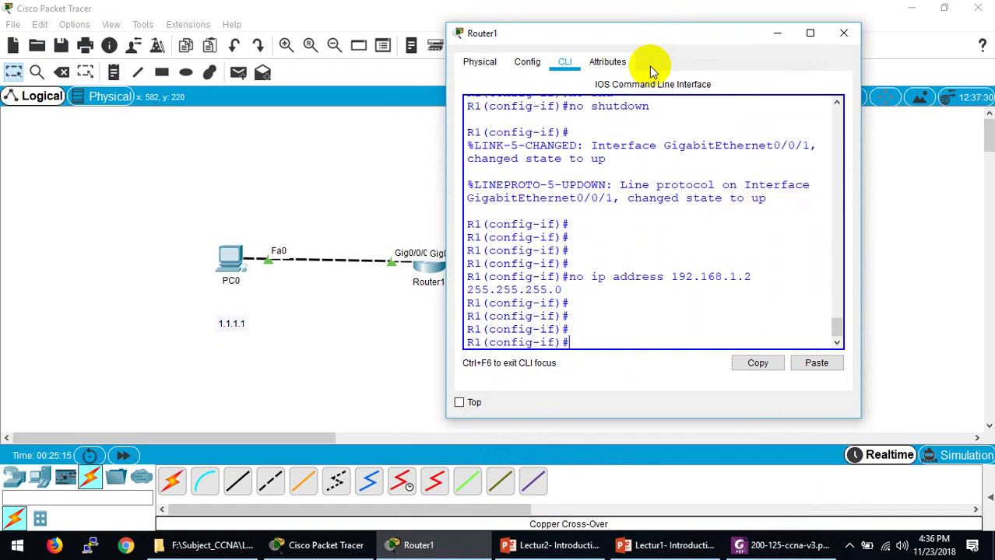
Step: Try assigning 1.2.2.2 255.0.0.0 to Gig0/0/1, which is rejected as overlapping GigabitEthernet0/0/0
{"action": "type", "text": "ip add"}
{"action": "key", "text": "Tab"}
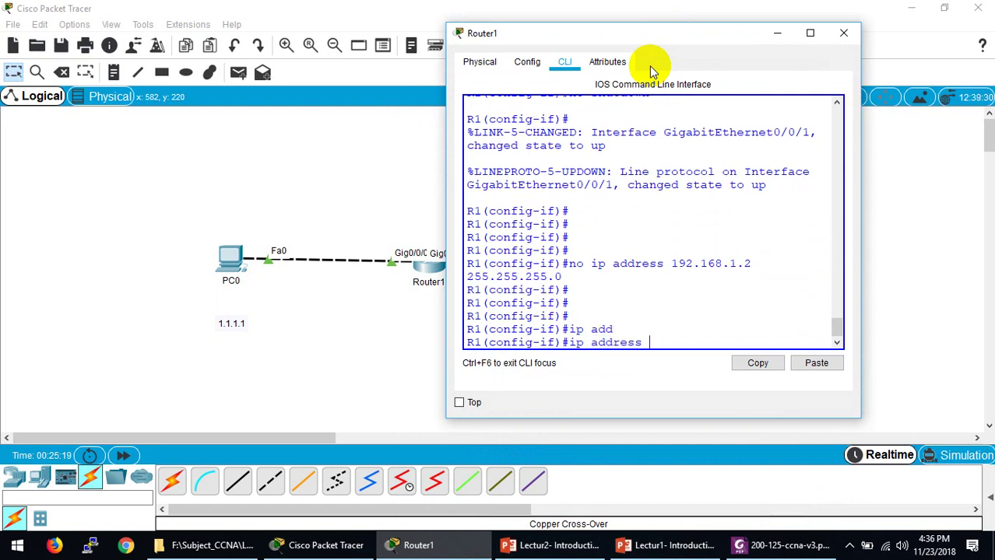
{"action": "type", "text": "1.1.1"}
{"action": "key", "text": "BackSpace"}
{"action": "key", "text": "BackSpace"}
{"action": "key", "text": "BackSpace"}
{"action": "type", "text": "2.2.2 255.0.00"}
{"action": "key", "text": "BackSpace"}
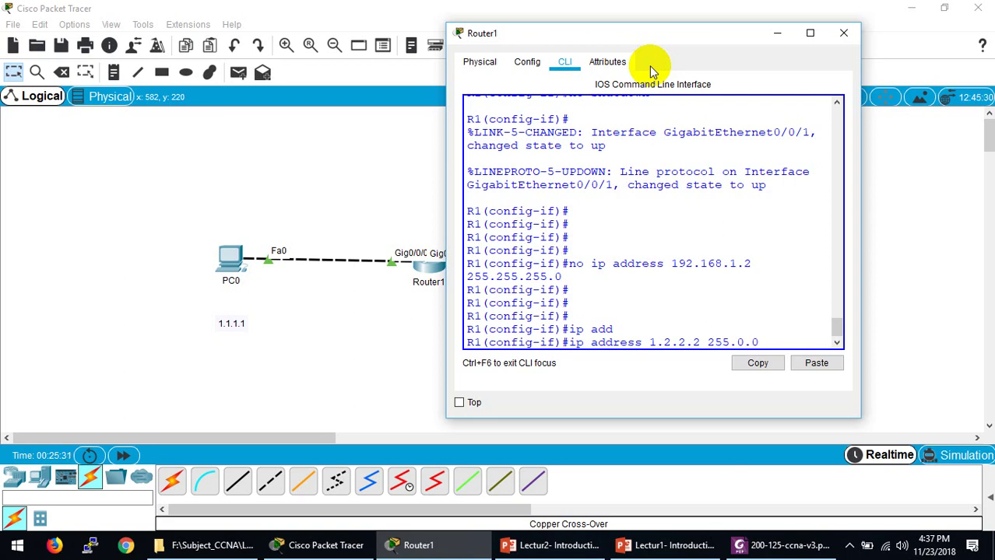
{"action": "type", "text": ".0"}
{"action": "key", "text": "Return"}
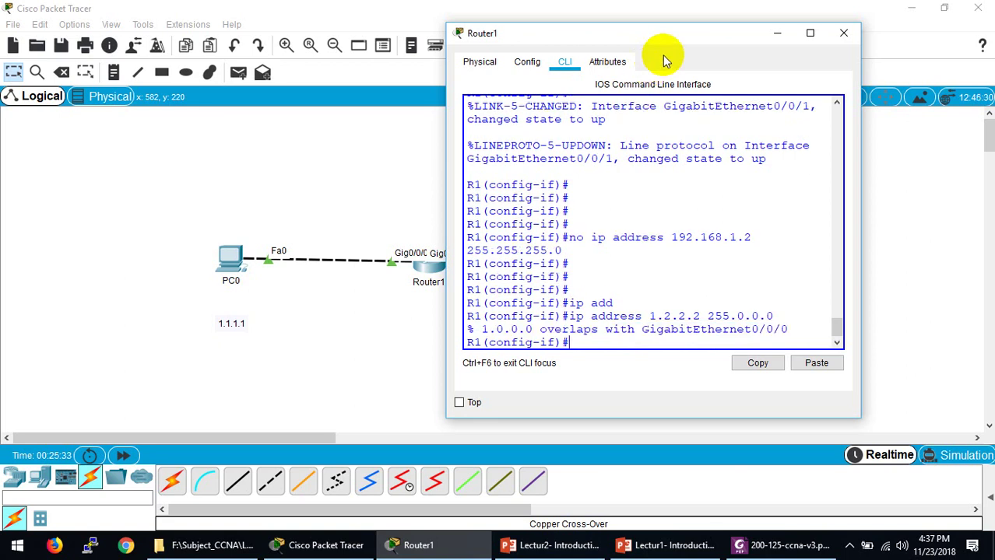
{"action": "left_click_drag", "start_coordinate": [788, 331], "coordinate": [722, 331]}
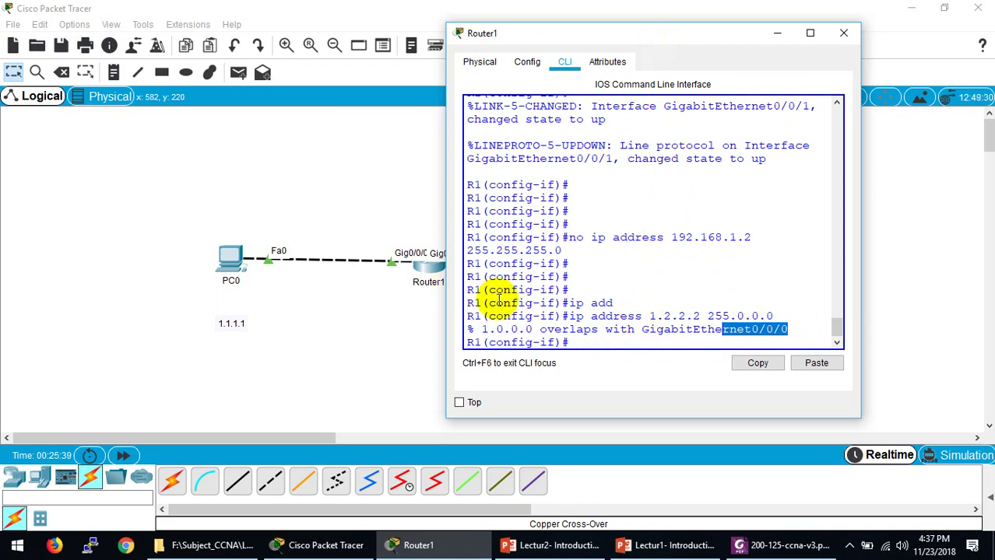
{"action": "left_click", "coordinate": [374, 300]}
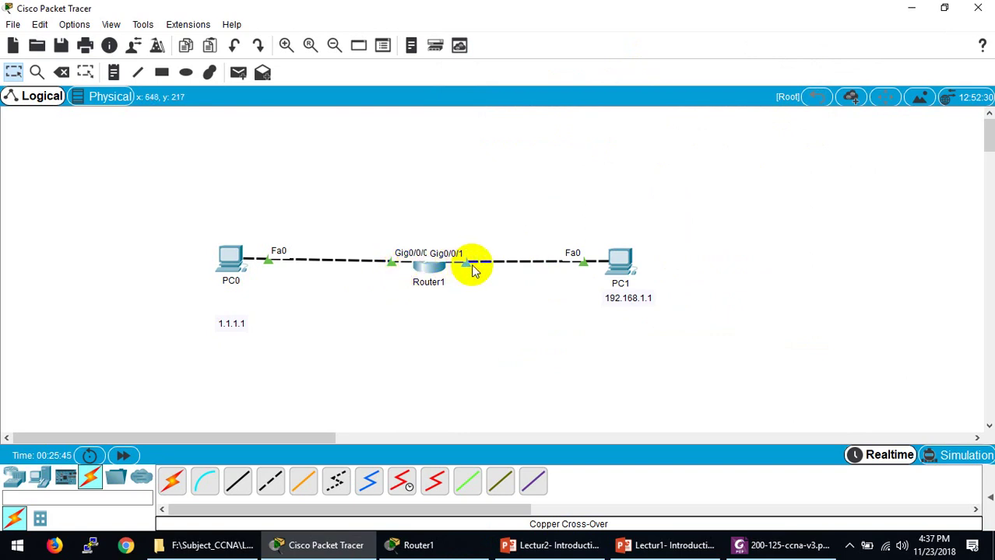
{"action": "left_click", "coordinate": [466, 541]}
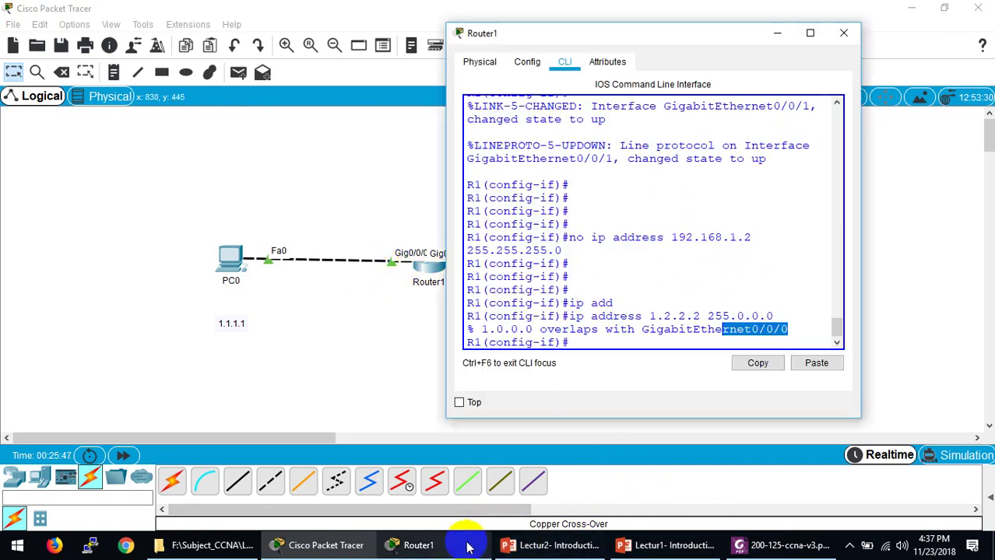
{"action": "left_click", "coordinate": [645, 315]}
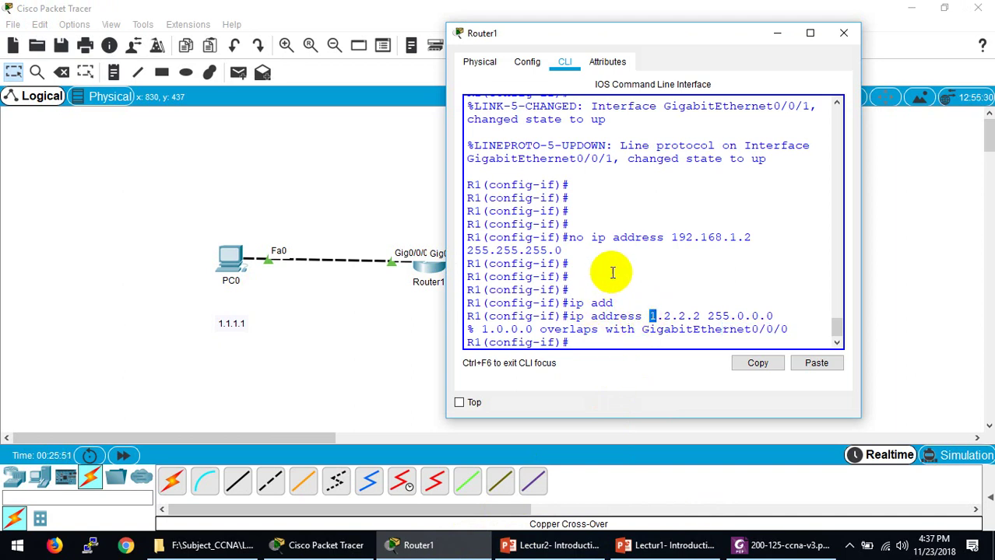
{"action": "scroll", "coordinate": [617, 263], "scroll_direction": "up", "scroll_amount": 2}
{"action": "scroll", "coordinate": [616, 263], "scroll_direction": "up", "scroll_amount": 6}
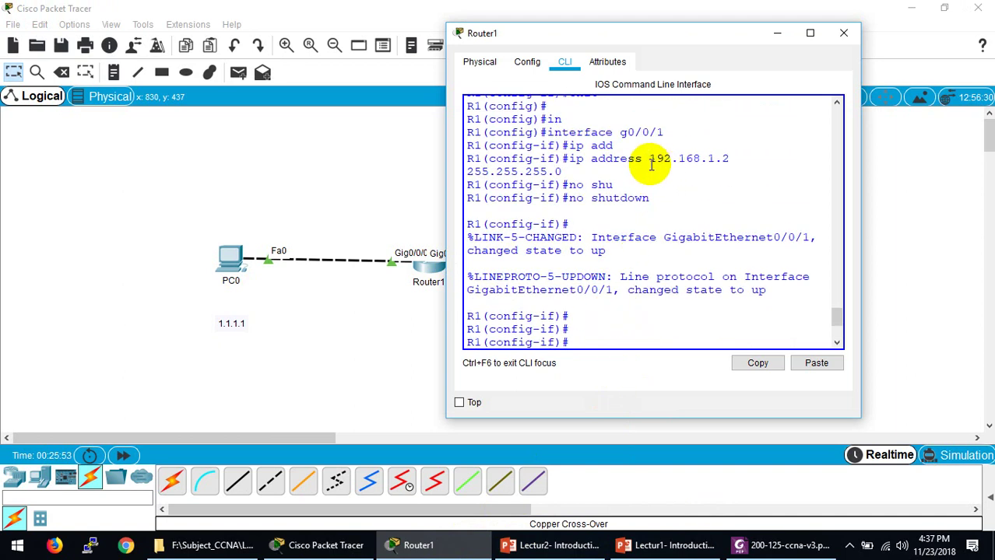
{"action": "scroll", "coordinate": [638, 219], "scroll_direction": "up", "scroll_amount": 2}
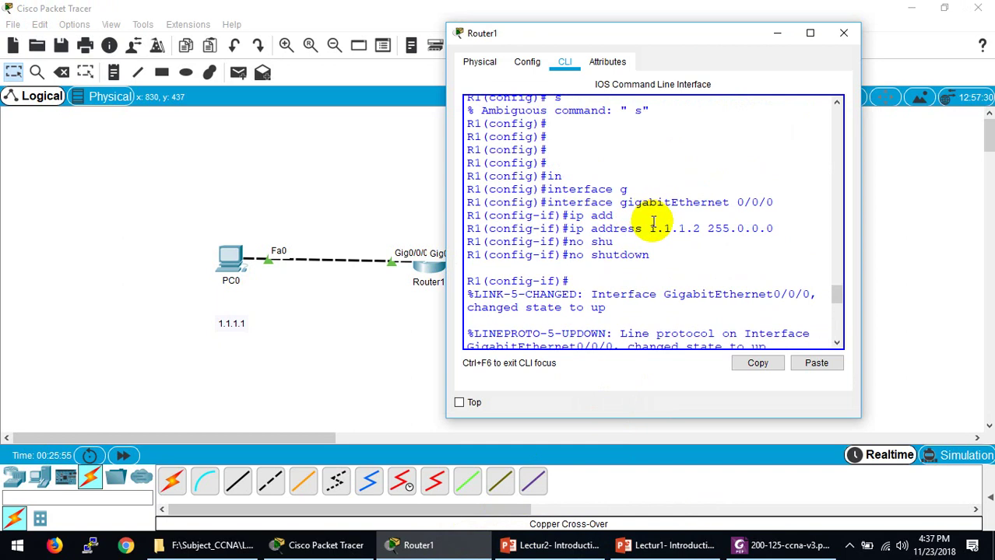
{"action": "scroll", "coordinate": [649, 233], "scroll_direction": "down", "scroll_amount": 8}
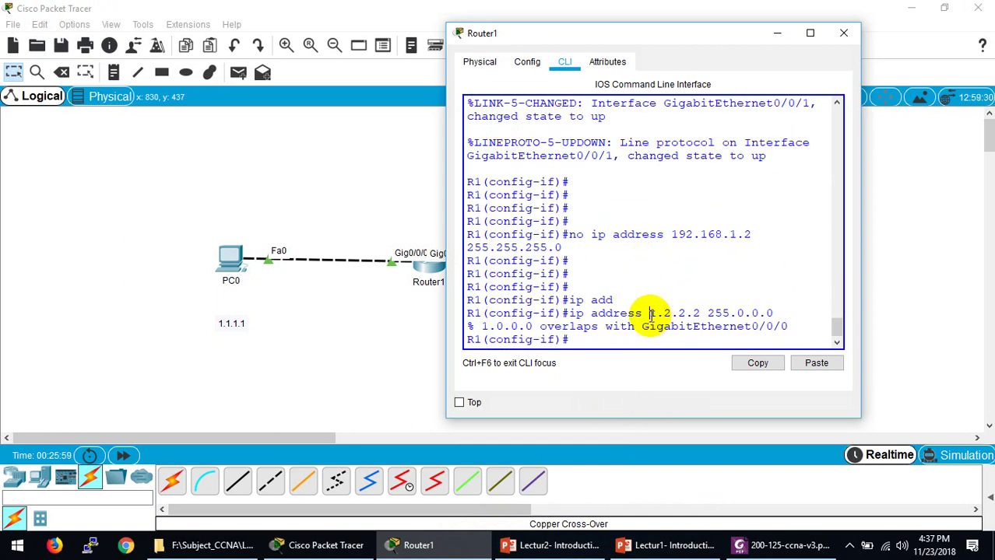
{"action": "double_click", "coordinate": [542, 326]}
Step: Maximize Router1's CLI and review the overlap error for 1.2.2.2
{"action": "left_click", "coordinate": [809, 33]}
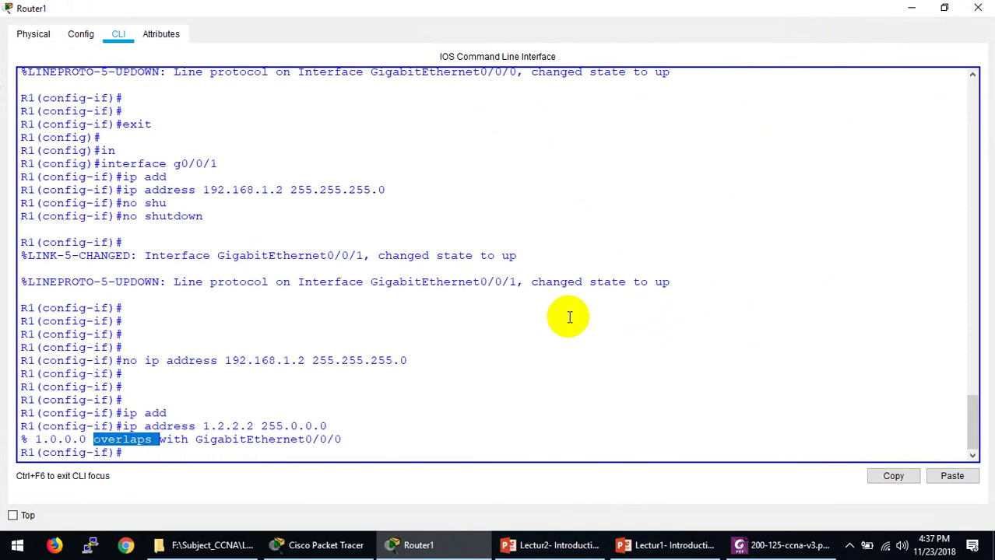
{"action": "left_click", "coordinate": [268, 468]}
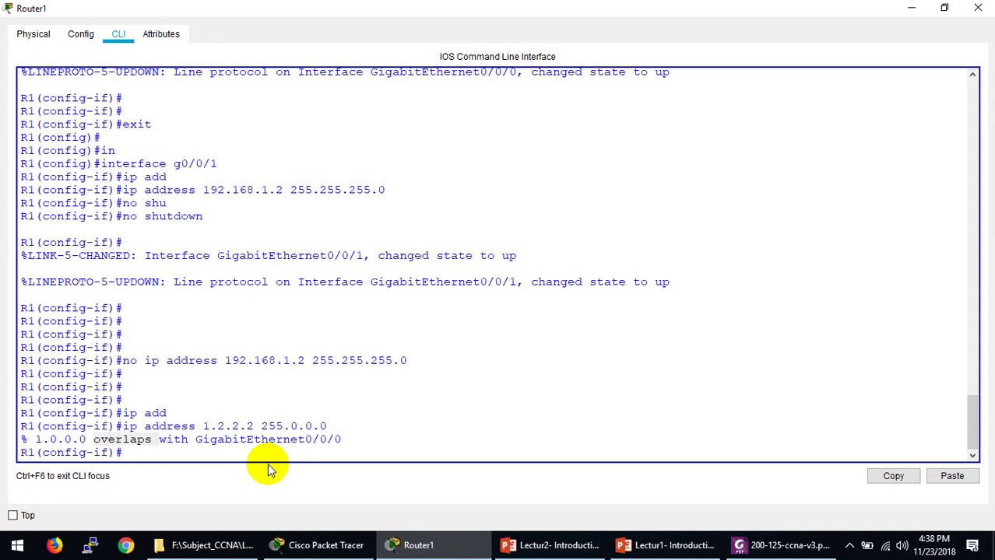
{"action": "left_click_drag", "start_coordinate": [203, 427], "coordinate": [225, 426]}
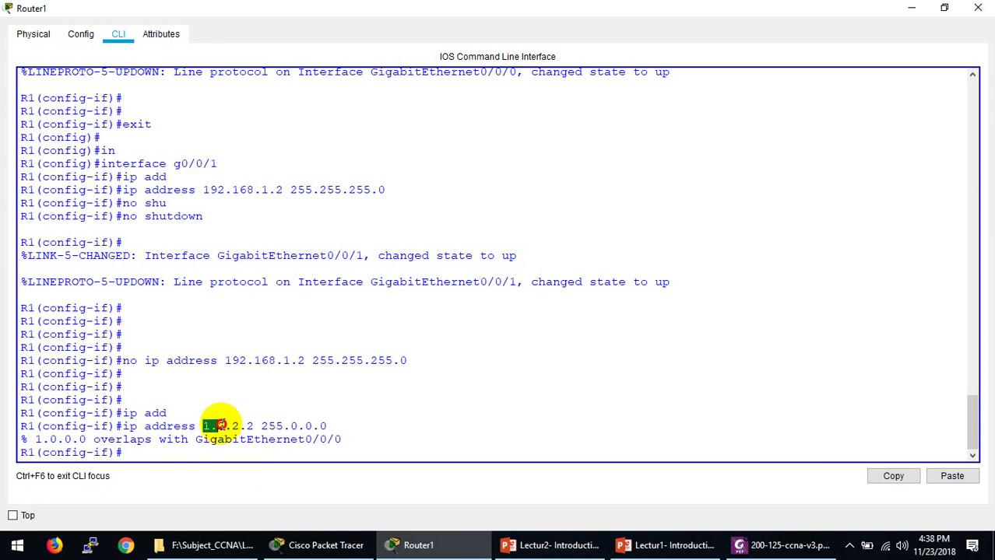
{"action": "triple_click", "coordinate": [127, 439]}
{"action": "left_click", "coordinate": [139, 458]}
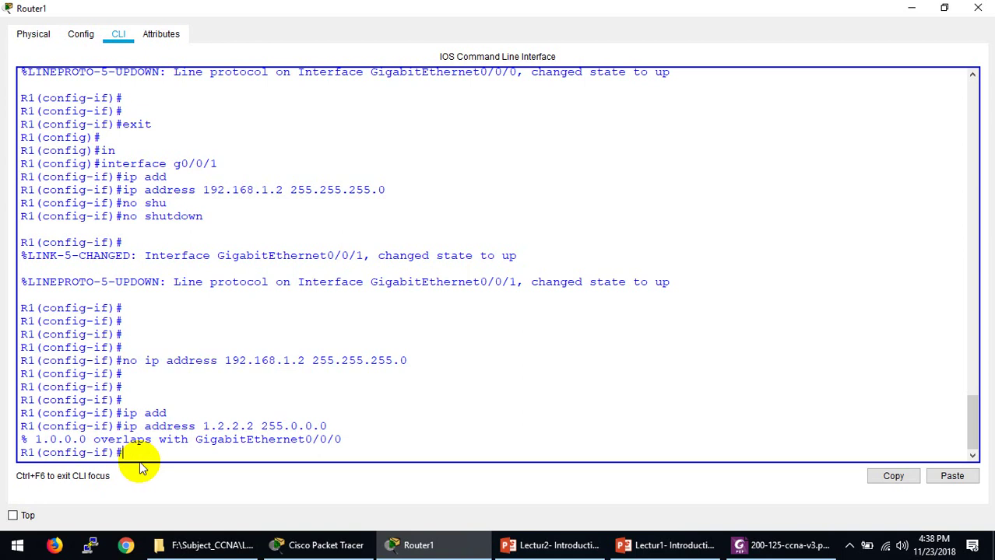
Step: Reapply 192.168.1.2 255.255.255.0 to Gig0/0/1 and bring it up with no shutdown
{"action": "key", "text": "Up"}
{"action": "key", "text": "Up"}
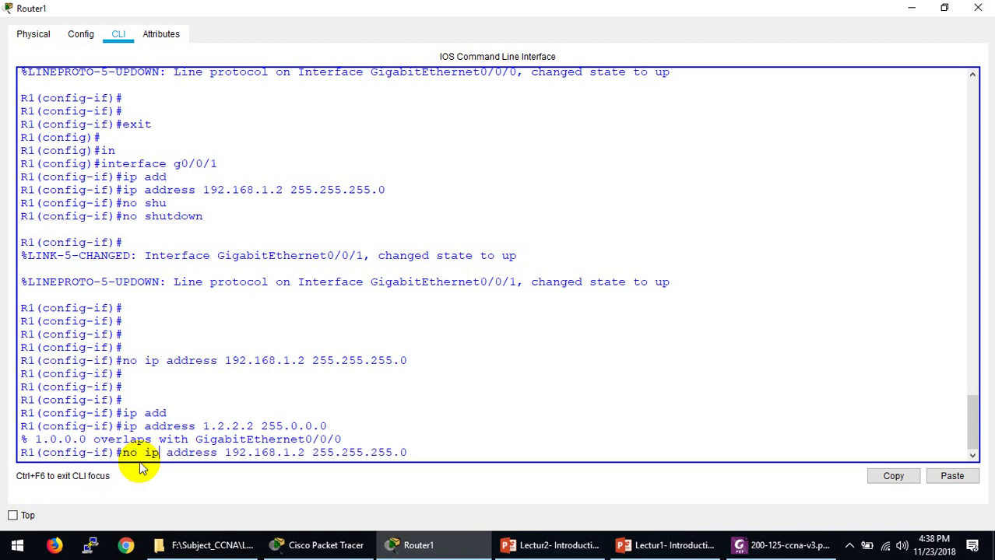
{"action": "key", "text": "BackSpace"}
{"action": "key", "text": "BackSpace"}
{"action": "key", "text": "BackSpace"}
{"action": "key", "text": "Return"}
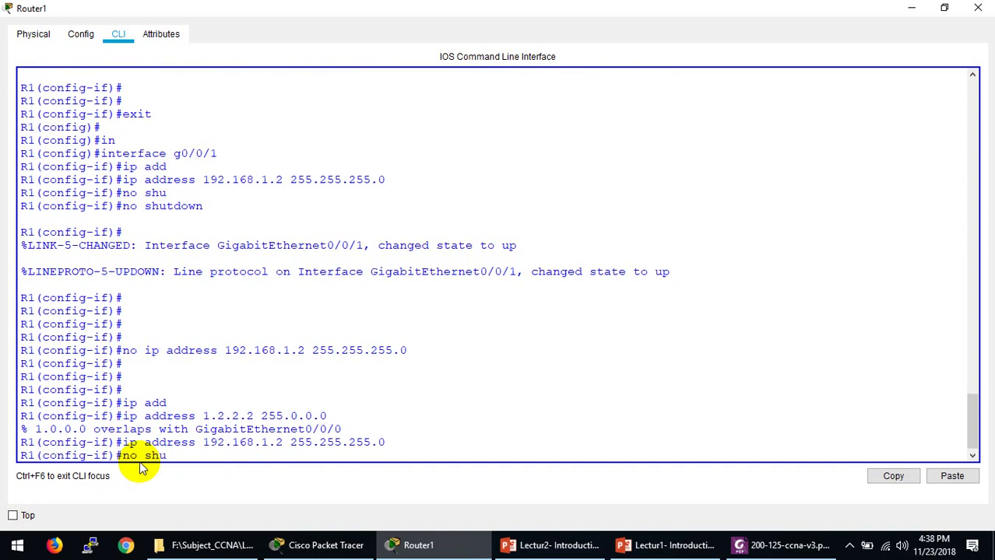
{"action": "type", "text": "no shu"}
{"action": "key", "text": "Return"}
{"action": "key", "text": "Return"}
{"action": "key", "text": "Return"}
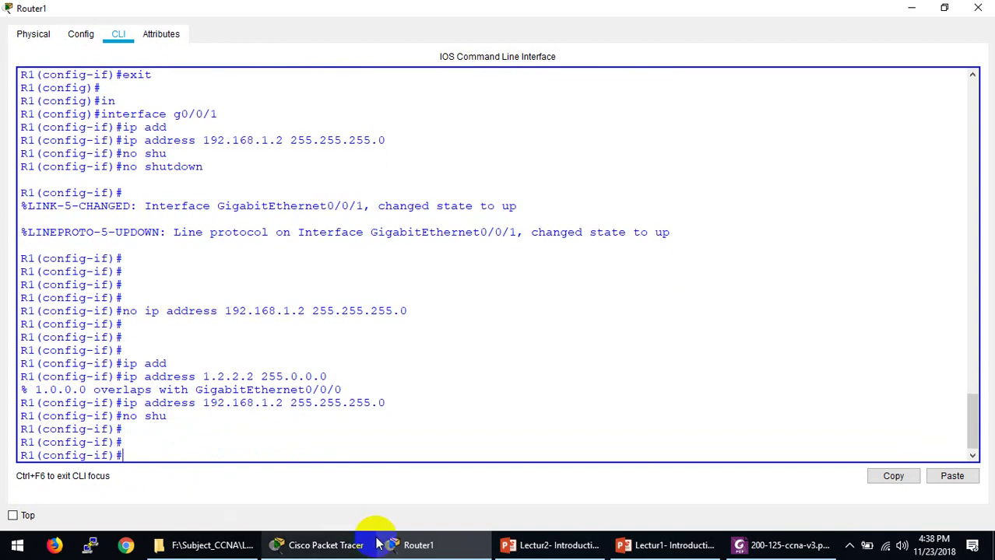
{"action": "left_click", "coordinate": [375, 545]}
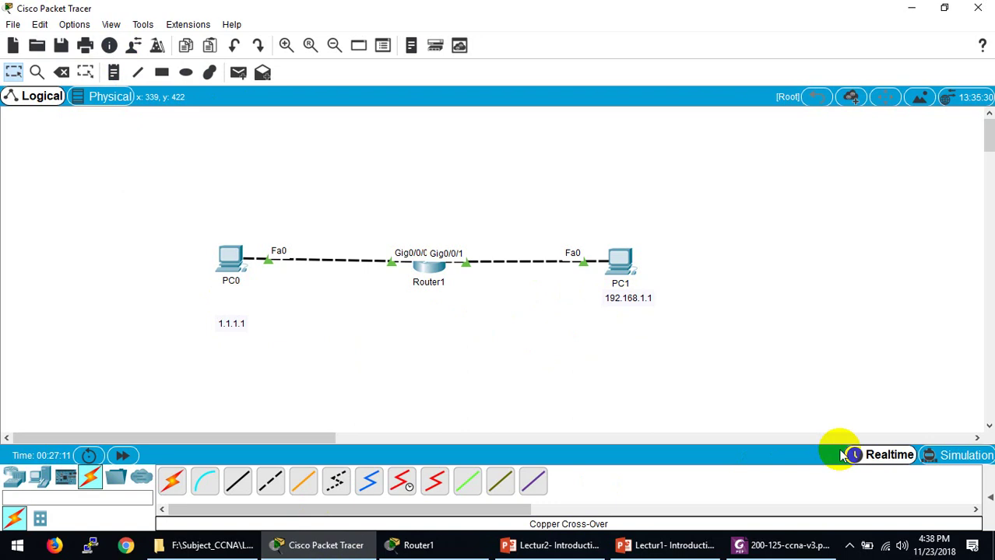
Step: Switch to Simulation mode and add a simple ICMP PDU from PC0 to PC1
{"action": "left_click", "coordinate": [943, 8]}
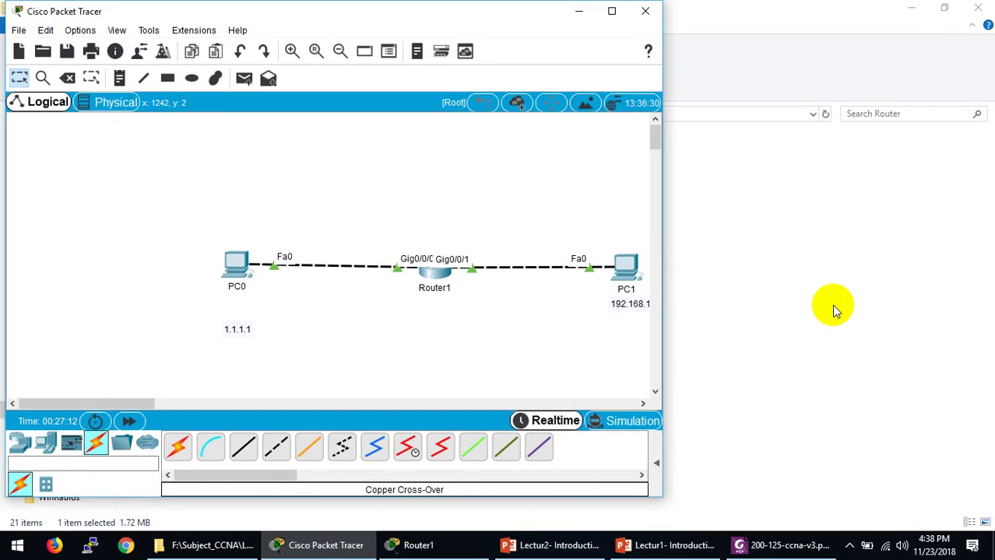
{"action": "left_click", "coordinate": [632, 425]}
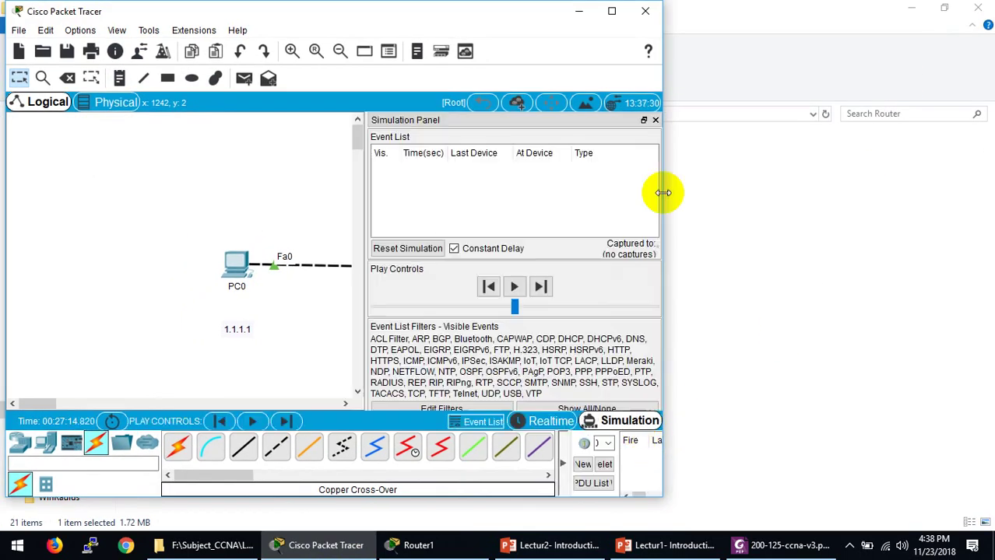
{"action": "left_click", "coordinate": [611, 11]}
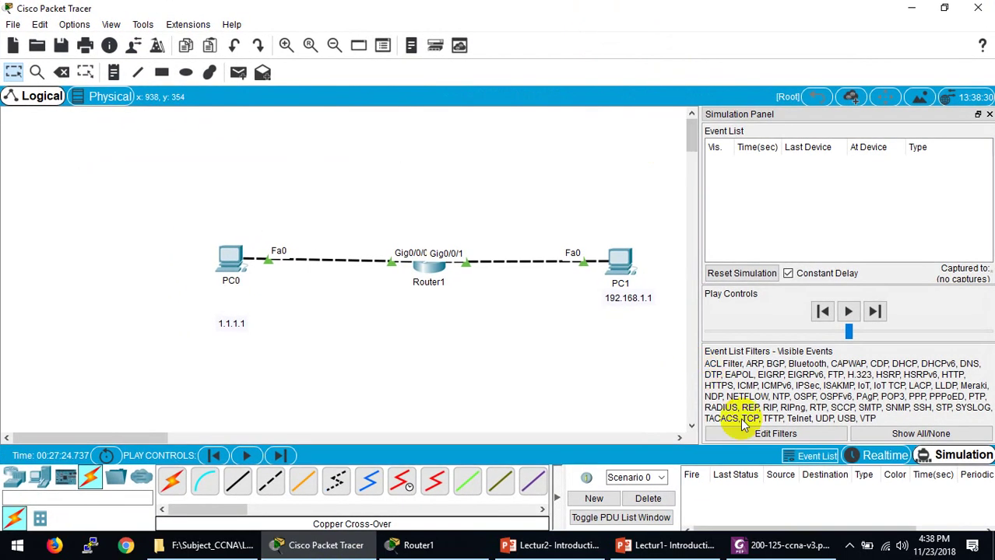
{"action": "left_click", "coordinate": [812, 456]}
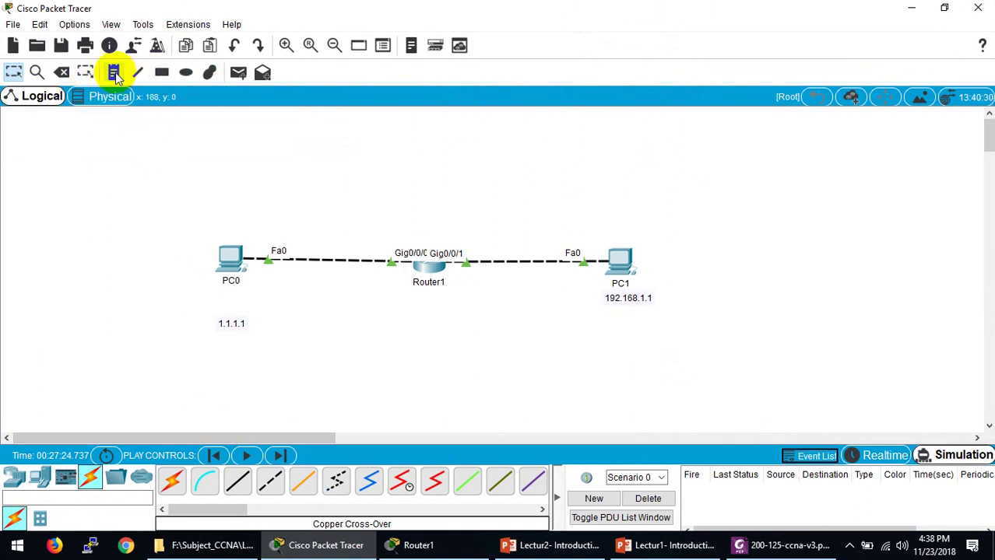
{"action": "left_click", "coordinate": [238, 72]}
{"action": "left_click", "coordinate": [231, 255]}
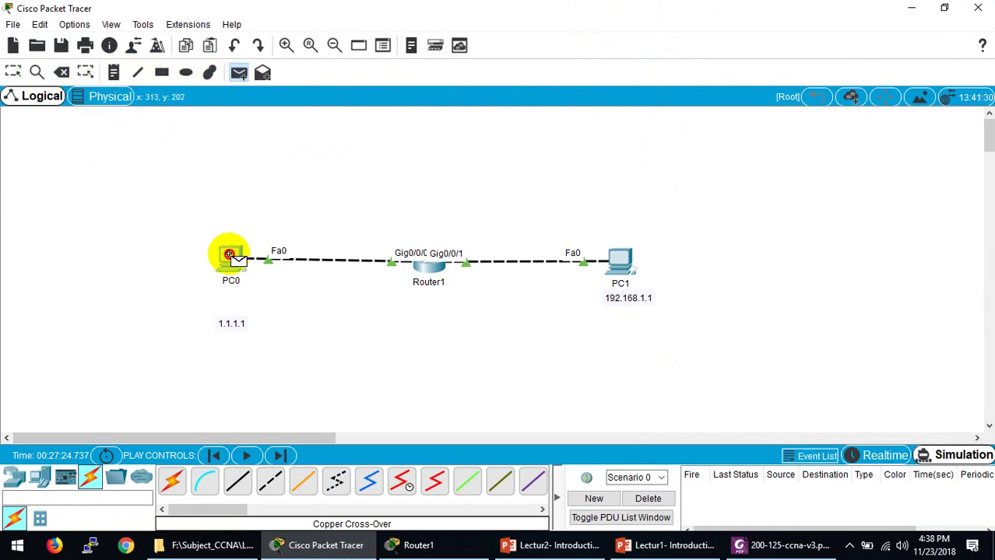
{"action": "left_click", "coordinate": [621, 261]}
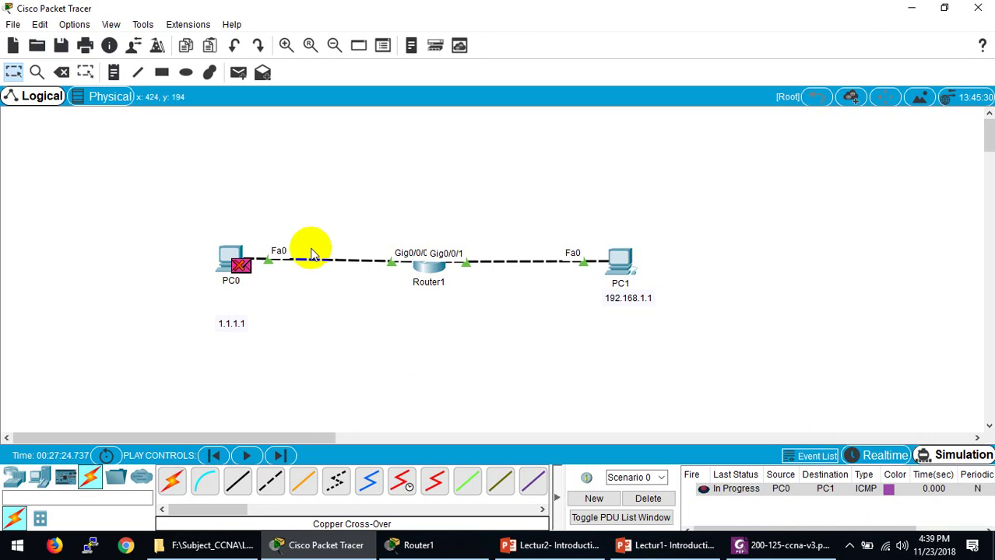
Step: Set PC0's default gateway to 1.1.1.2 in its IP Configuration
{"action": "left_click", "coordinate": [231, 247]}
{"action": "left_click", "coordinate": [298, 160]}
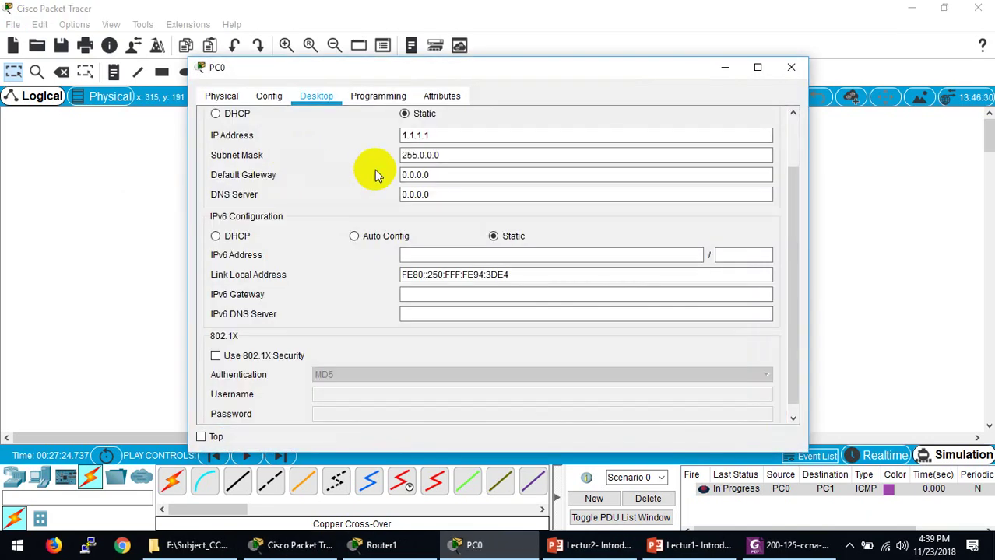
{"action": "left_click", "coordinate": [467, 175]}
{"action": "left_click_drag", "start_coordinate": [464, 178], "coordinate": [367, 171]}
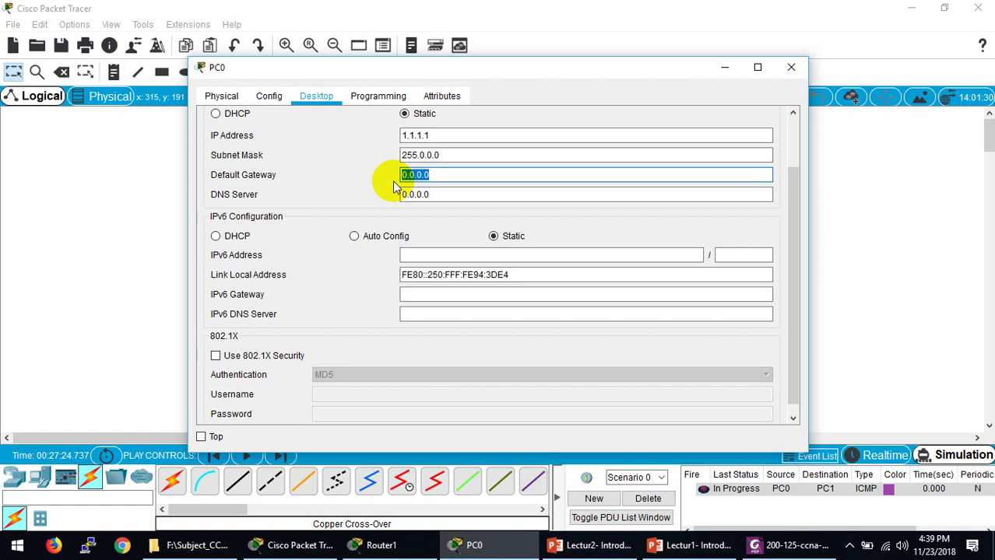
{"action": "left_click_drag", "start_coordinate": [484, 73], "coordinate": [418, 342]}
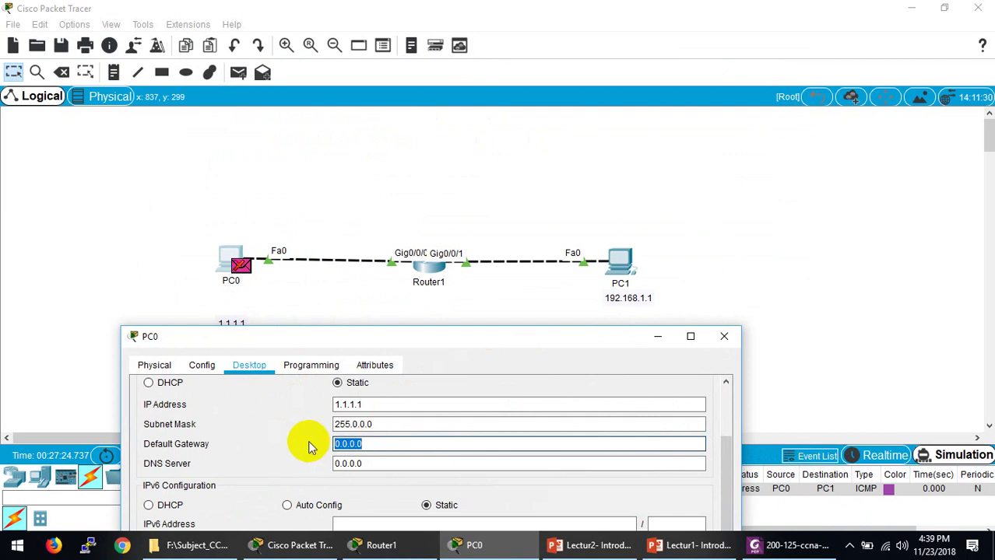
{"action": "type", "text": "1.1.1.2"}
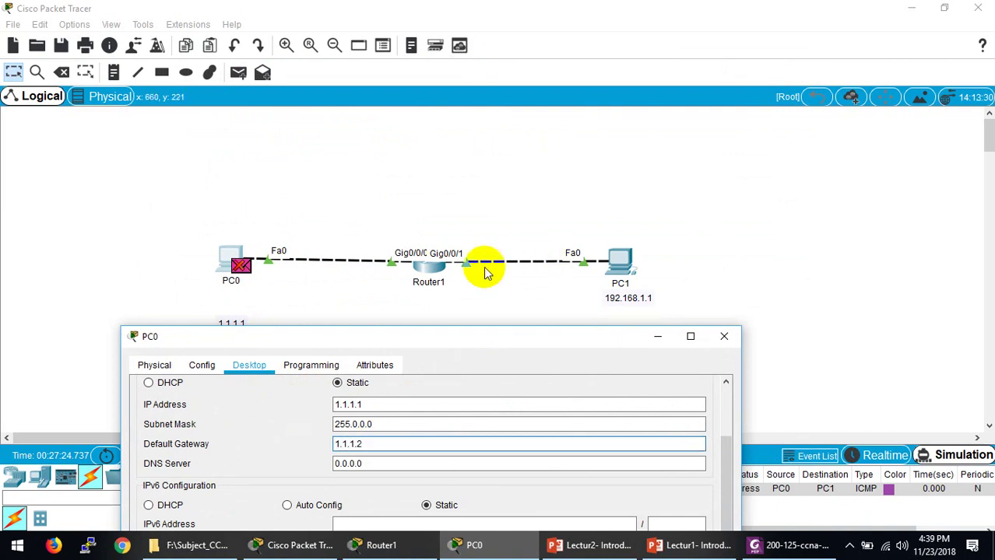
{"action": "left_click", "coordinate": [722, 336]}
Step: Delete the old ping and add a new simple PDU from PC0 to PC1
{"action": "left_click", "coordinate": [642, 499]}
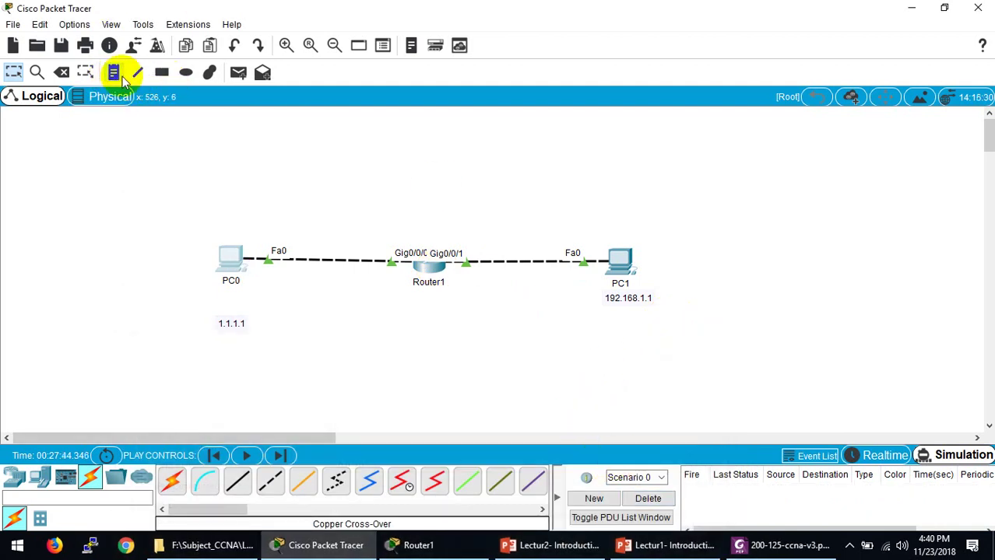
{"action": "left_click", "coordinate": [238, 72]}
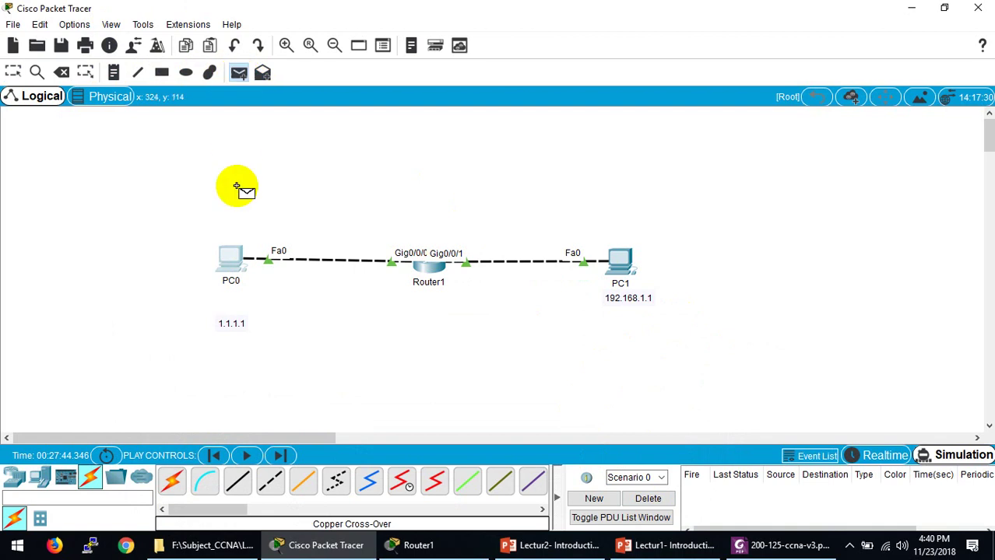
{"action": "left_click", "coordinate": [230, 258]}
{"action": "left_click", "coordinate": [608, 269]}
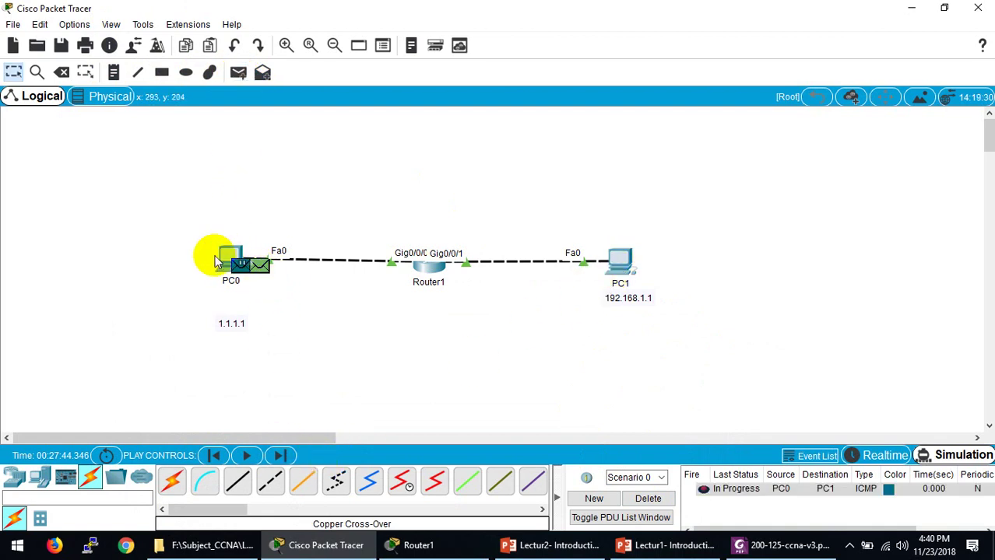
Step: Inspect the PDU at PC0, step the simulation forward, and open Router1's CLI
{"action": "left_click", "coordinate": [252, 261]}
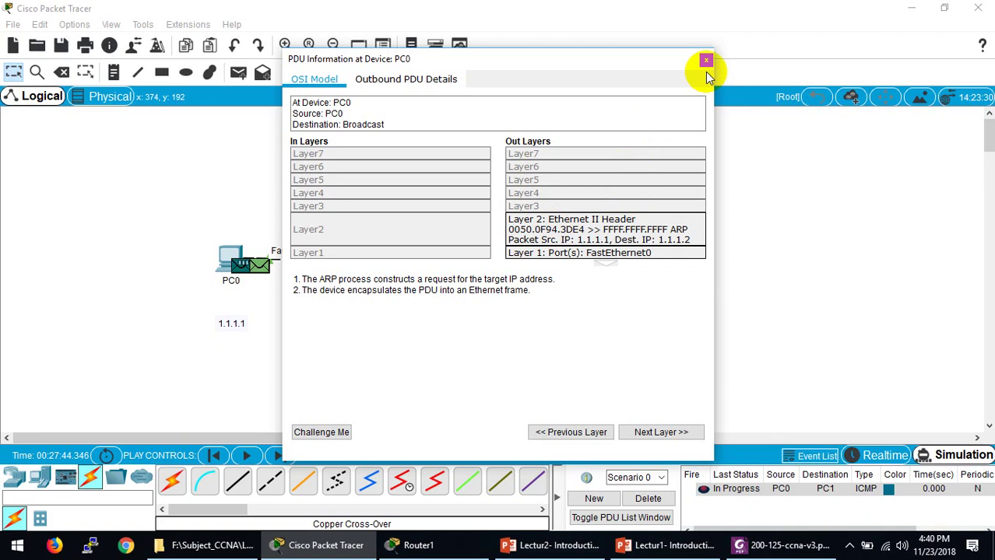
{"action": "left_click", "coordinate": [705, 61]}
{"action": "left_click", "coordinate": [247, 456]}
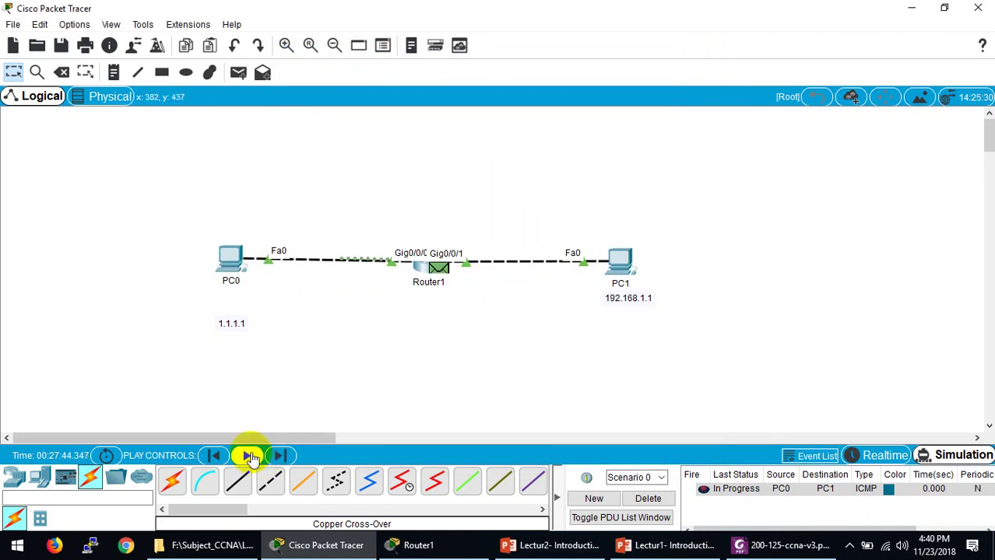
{"action": "left_click", "coordinate": [419, 262]}
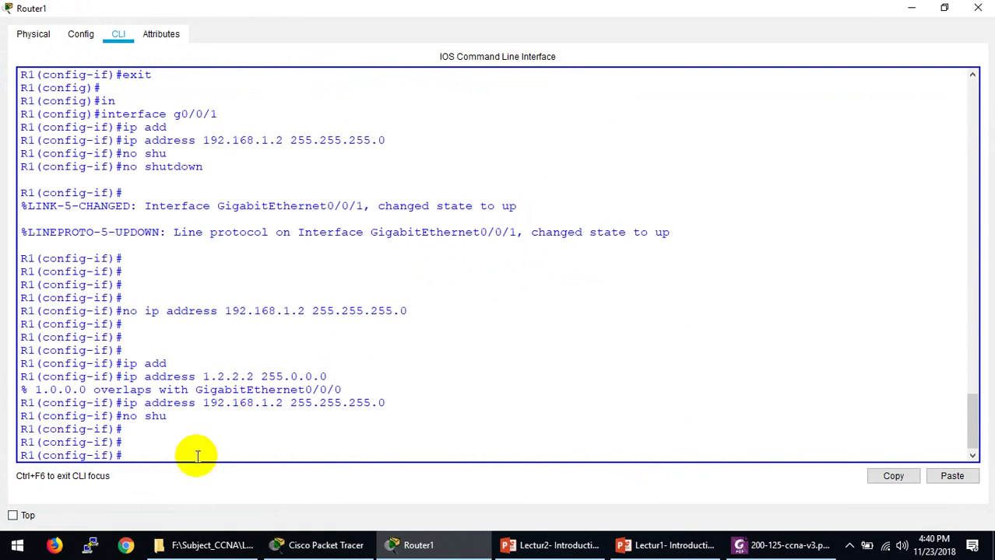
Step: Leave configuration mode and display Router1's routing table with show ip route
{"action": "key", "text": "ctrl+z"}
{"action": "key", "text": "Return"}
{"action": "key", "text": "Return"}
{"action": "key", "text": "Return"}
{"action": "type", "text": "sho"}
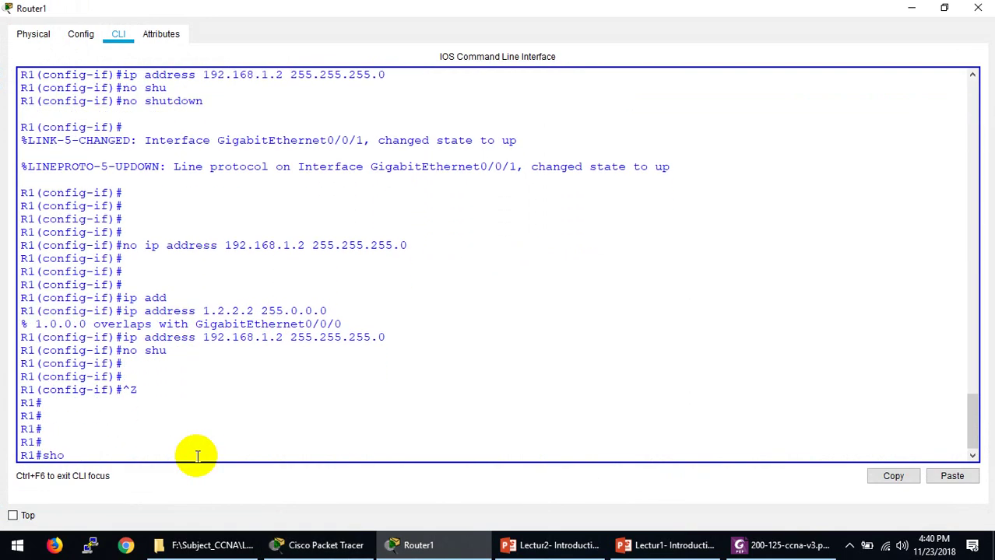
{"action": "type", "text": "w ip rou"}
{"action": "key", "text": "Tab"}
{"action": "key", "text": "Return"}
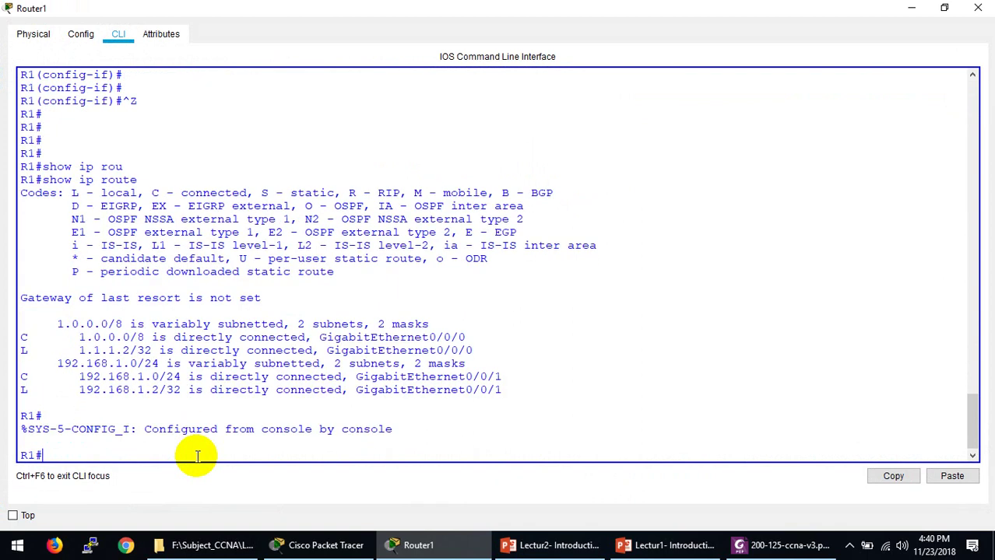
{"action": "key", "text": "Return"}
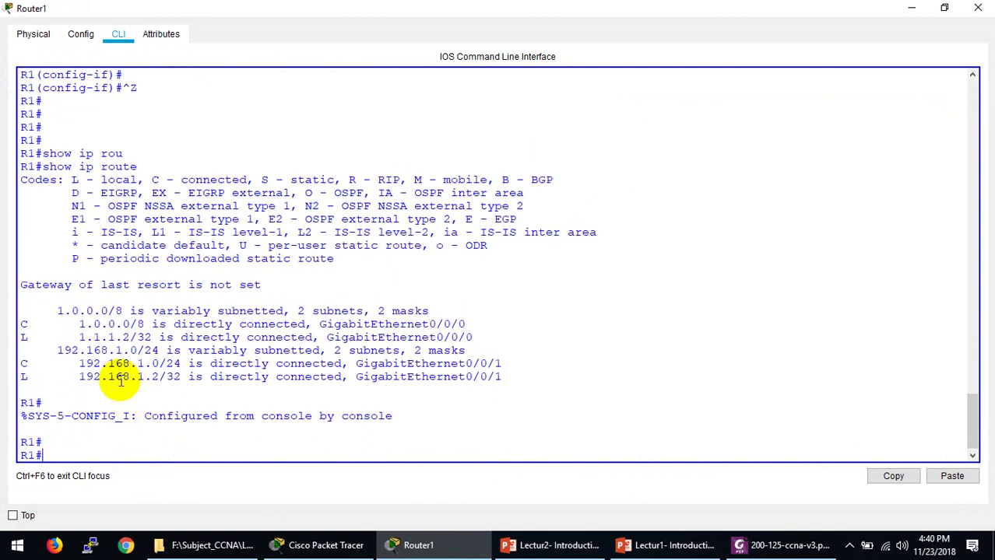
Step: Run 'show ip route c' and highlight connected routes 1.0.0.0/8 and 192.168.1.0/24
{"action": "key", "text": "Up"}
{"action": "type", "text": "c"}
{"action": "key", "text": "Return"}
{"action": "key", "text": "Return"}
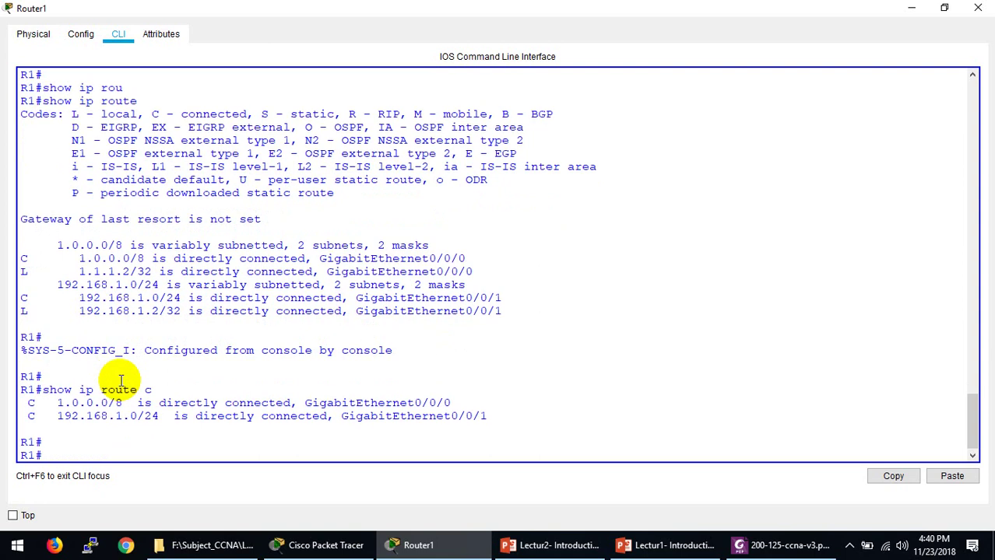
{"action": "key", "text": "Return"}
{"action": "key", "text": "Return"}
{"action": "key", "text": "Return"}
{"action": "key", "text": "Return"}
{"action": "key", "text": "Return"}
{"action": "key", "text": "Return"}
{"action": "key", "text": "Return"}
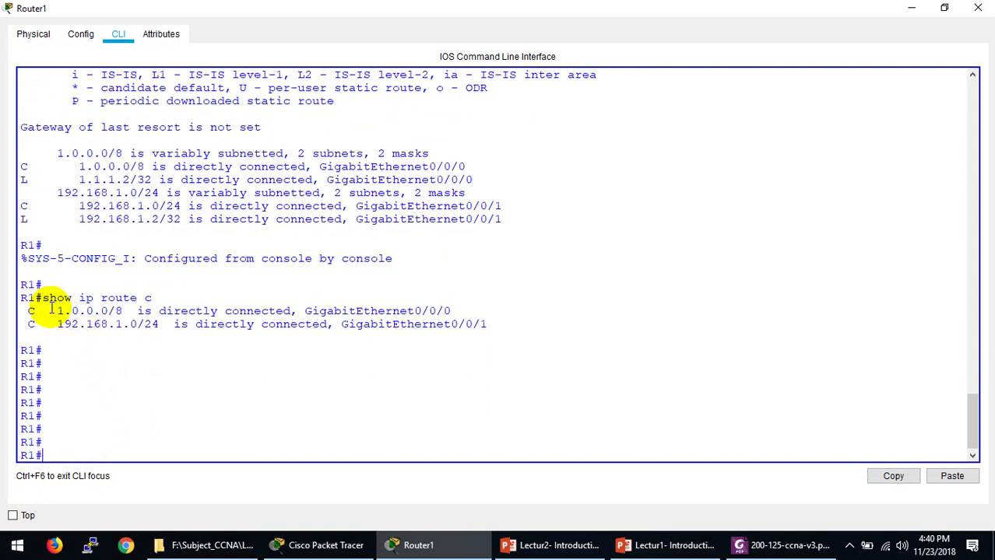
{"action": "left_click_drag", "start_coordinate": [56, 311], "coordinate": [99, 311]}
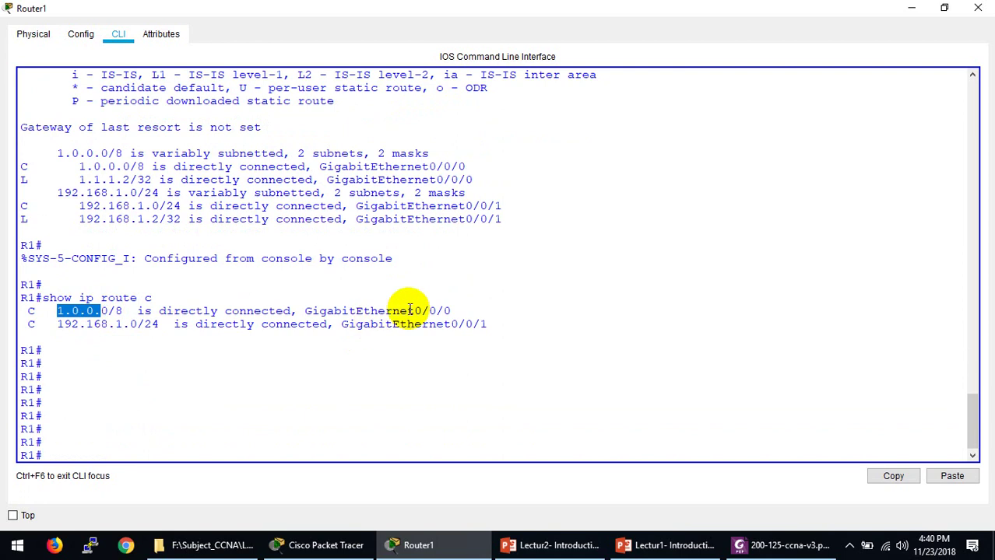
{"action": "left_click", "coordinate": [456, 309]}
{"action": "left_click_drag", "start_coordinate": [455, 309], "coordinate": [100, 311]}
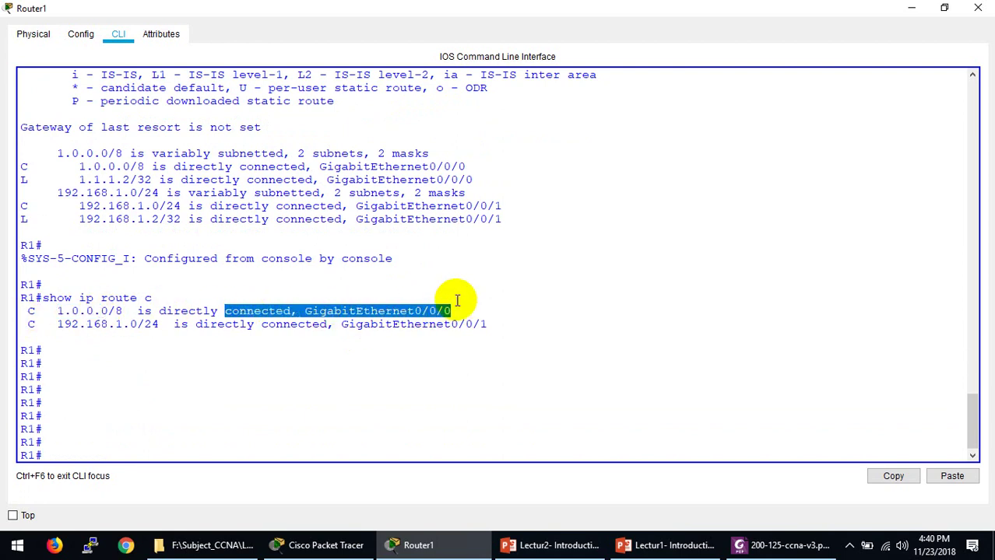
{"action": "left_click", "coordinate": [488, 325]}
{"action": "left_click_drag", "start_coordinate": [489, 325], "coordinate": [68, 318]}
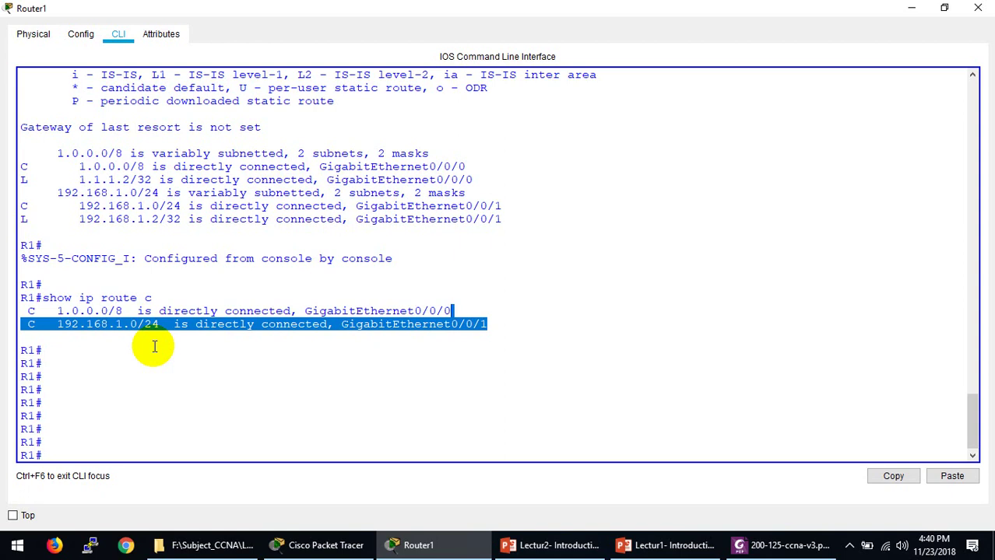
{"action": "left_click", "coordinate": [99, 327]}
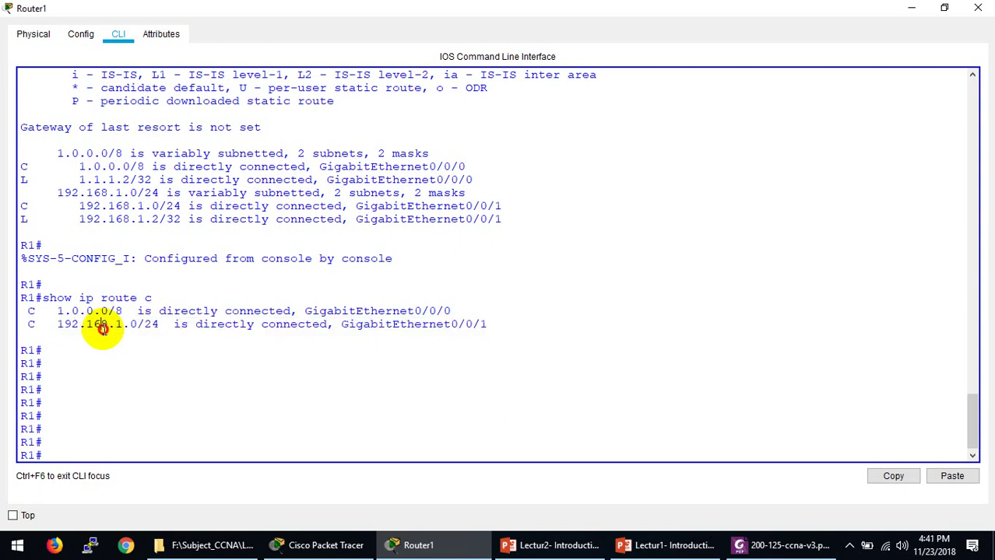
{"action": "left_click", "coordinate": [326, 545]}
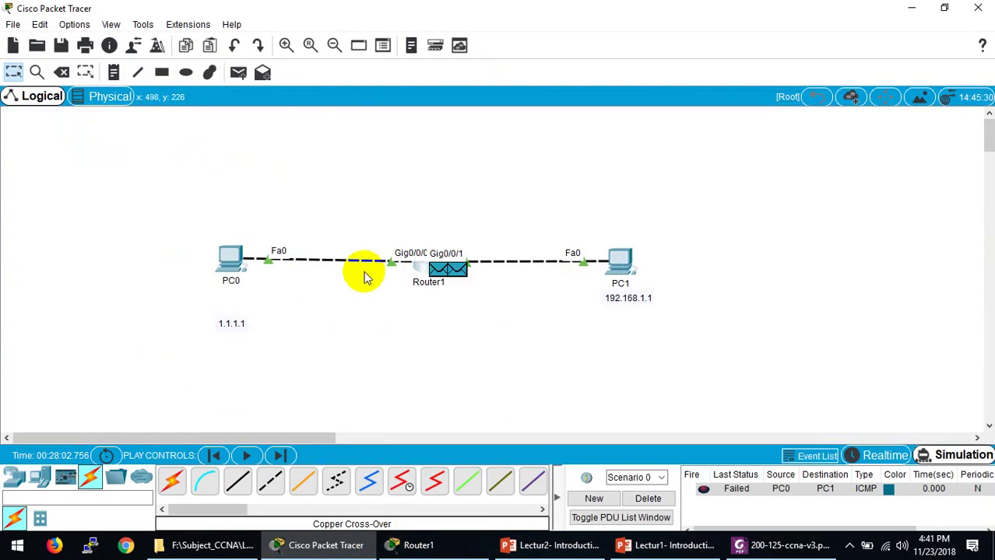
Step: Delete the failed ping, add a new PC0-to-PC1 PDU, and play the simulation toward PC1
{"action": "left_click", "coordinate": [651, 498]}
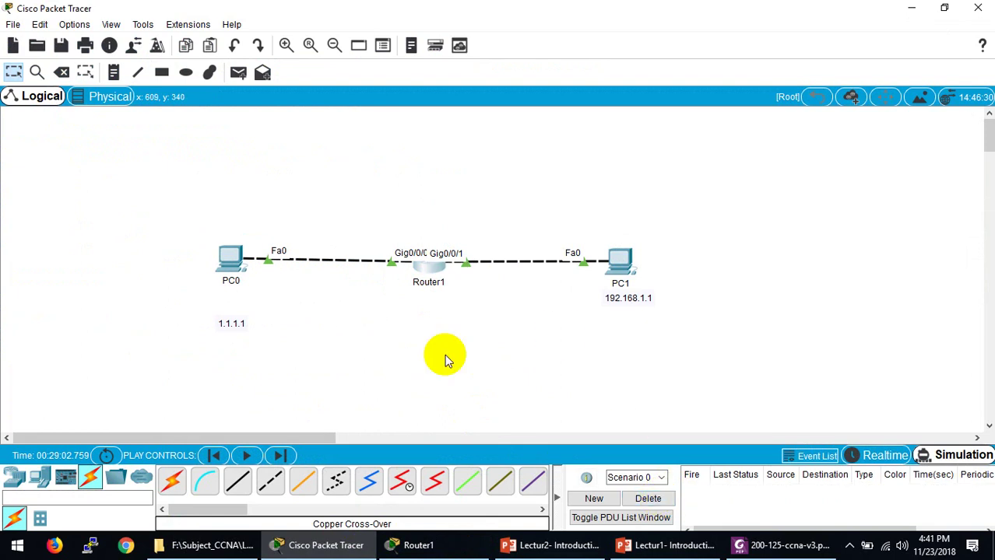
{"action": "left_click", "coordinate": [238, 74]}
{"action": "left_click", "coordinate": [229, 259]}
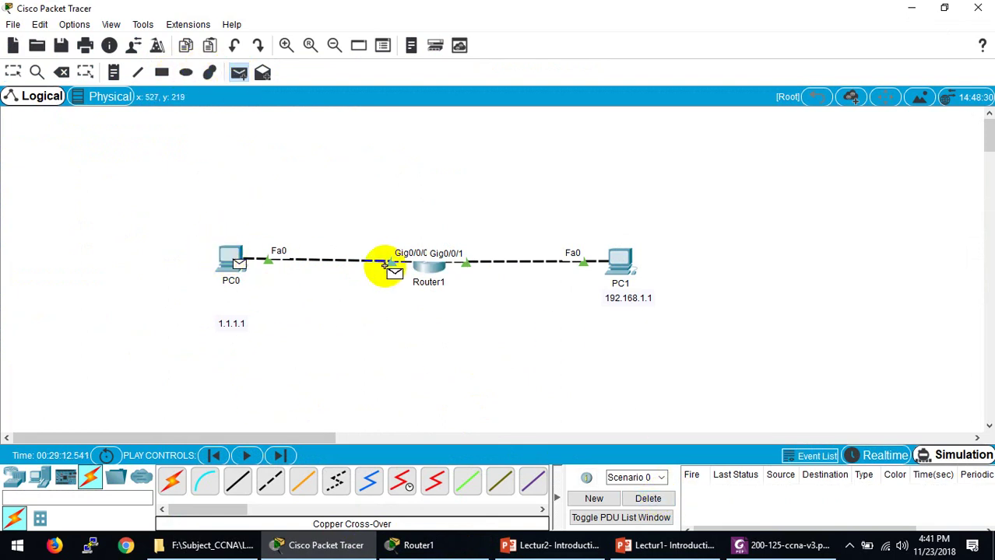
{"action": "left_click", "coordinate": [637, 281]}
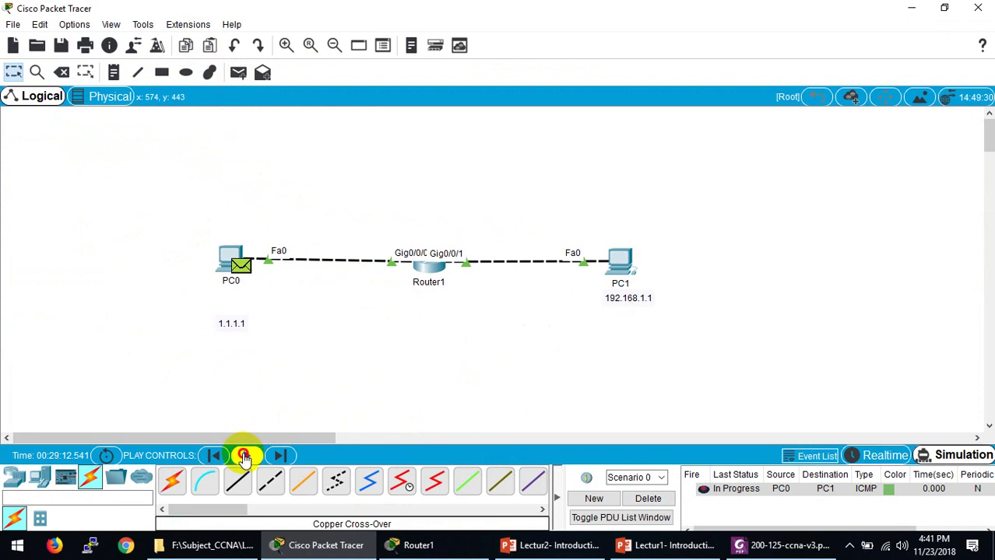
{"action": "left_click", "coordinate": [244, 457]}
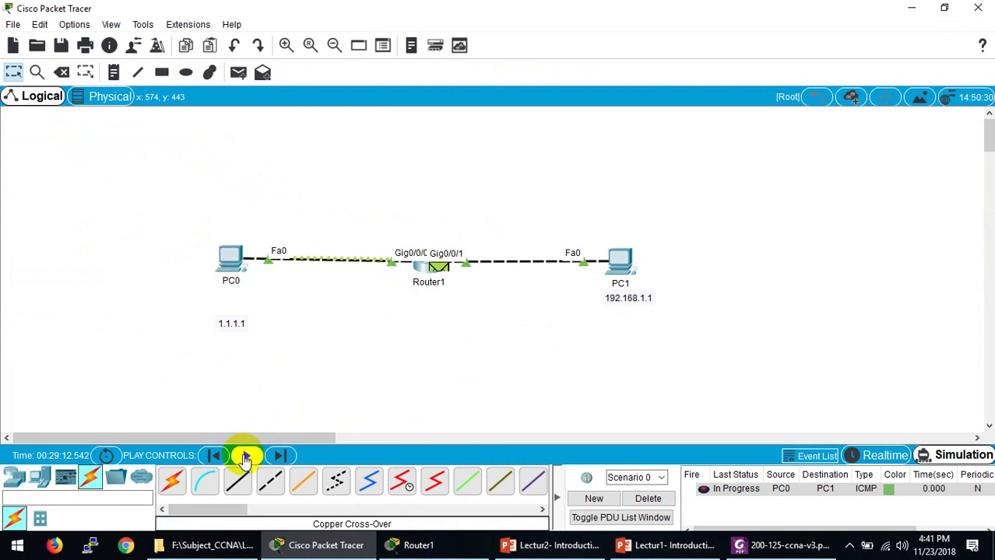
{"action": "left_click", "coordinate": [247, 457]}
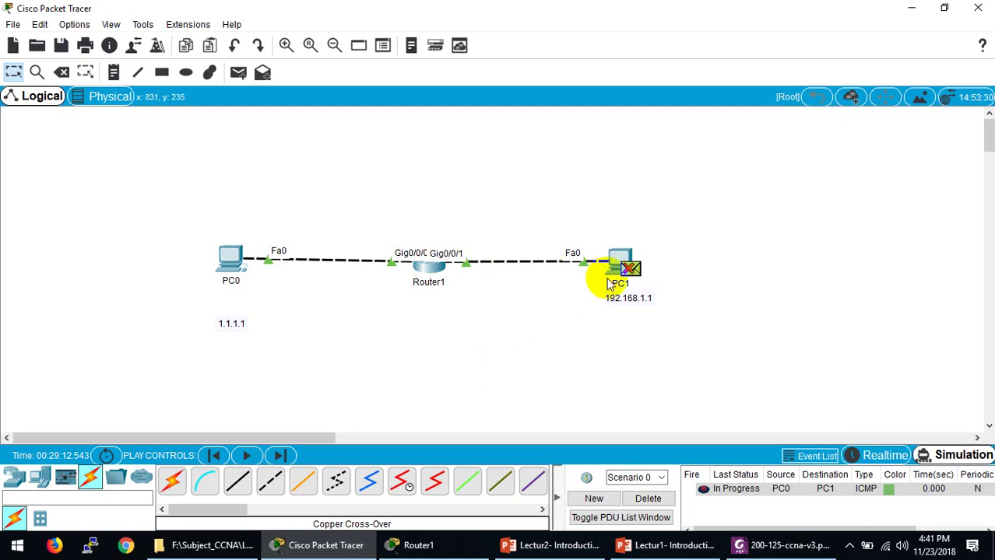
{"action": "mouse_move", "coordinate": [624, 267]}
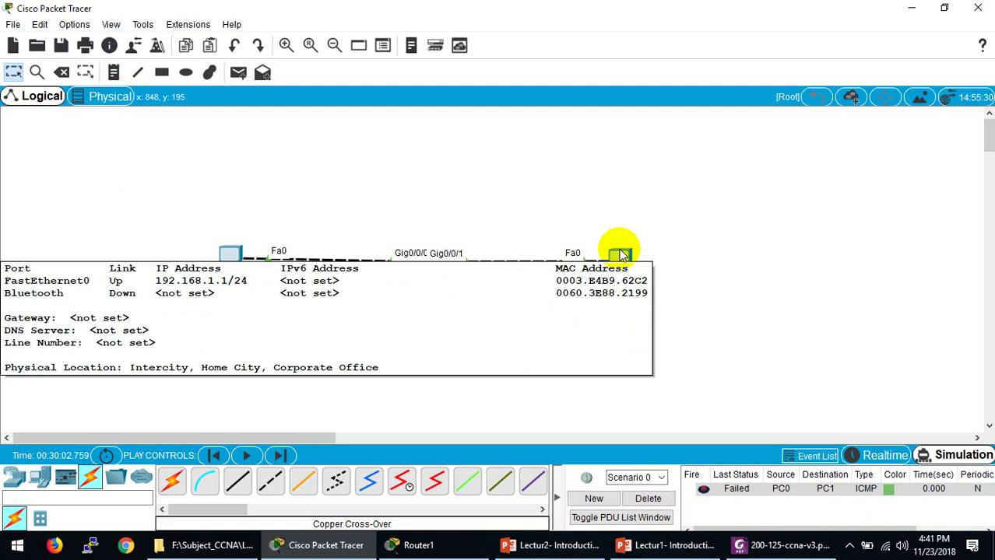
Step: Replace PC1's 0.0.0.0 default gateway with 192.168.1.2 in IP Configuration
{"action": "left_click", "coordinate": [620, 253]}
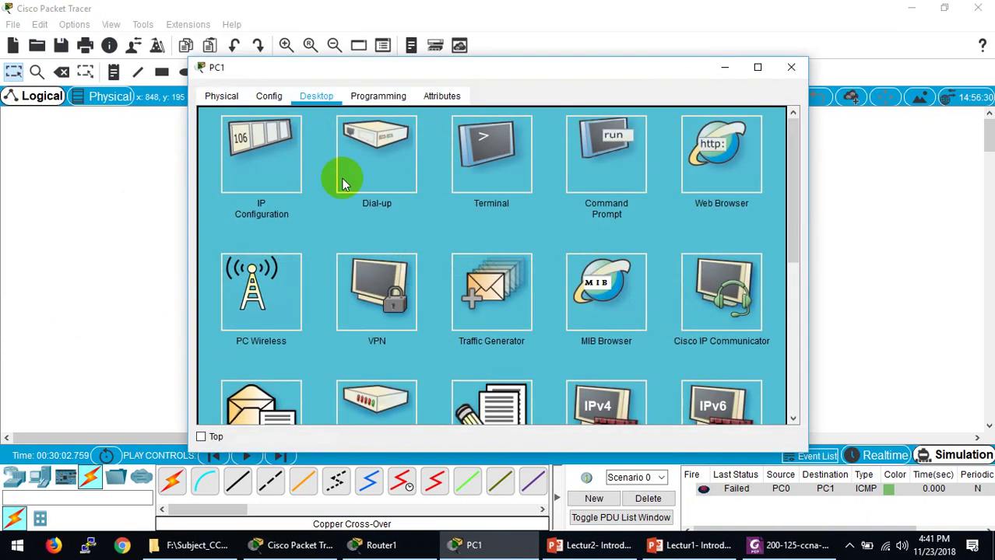
{"action": "left_click", "coordinate": [249, 156]}
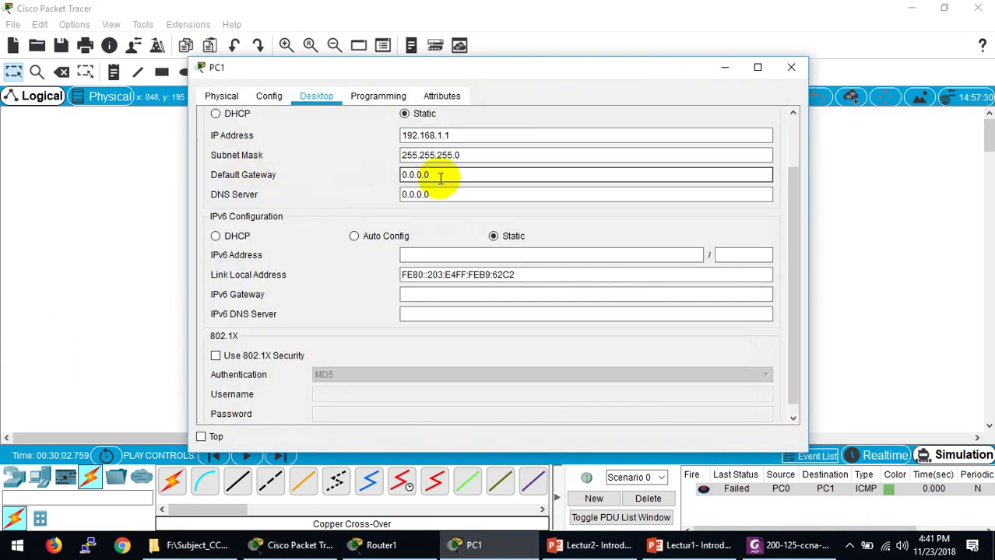
{"action": "left_click_drag", "start_coordinate": [433, 176], "coordinate": [400, 176]}
{"action": "type", "text": "19"}
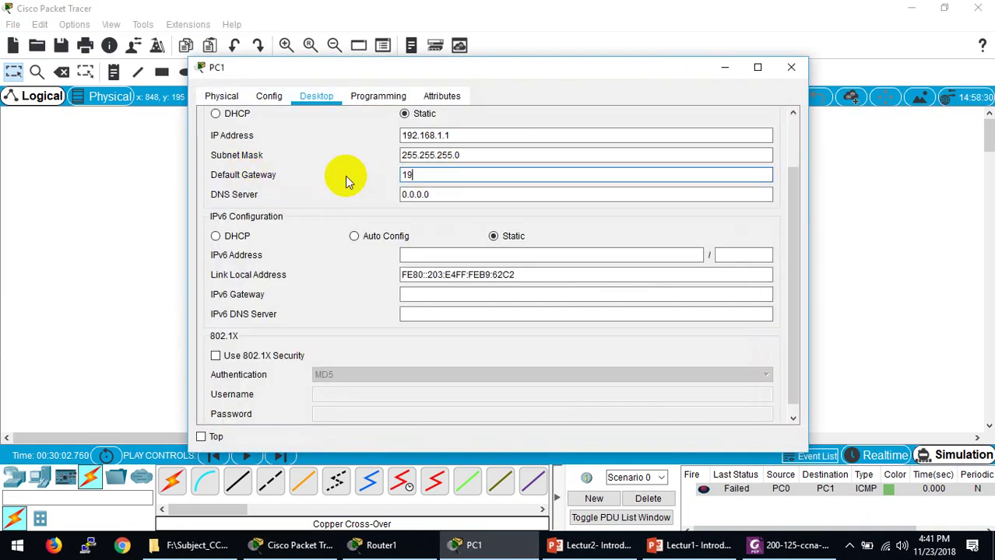
{"action": "type", "text": "2.168.1.2"}
{"action": "left_click", "coordinate": [792, 68]}
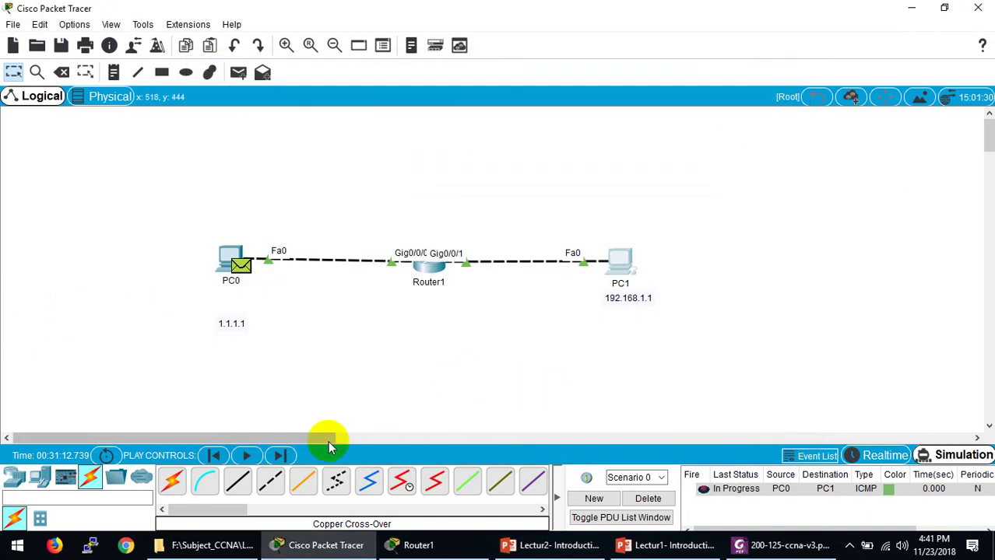
Step: Play the PC0-to-PC1 ping until it shows Successful, then delete it from the scenario
{"action": "left_click", "coordinate": [245, 456]}
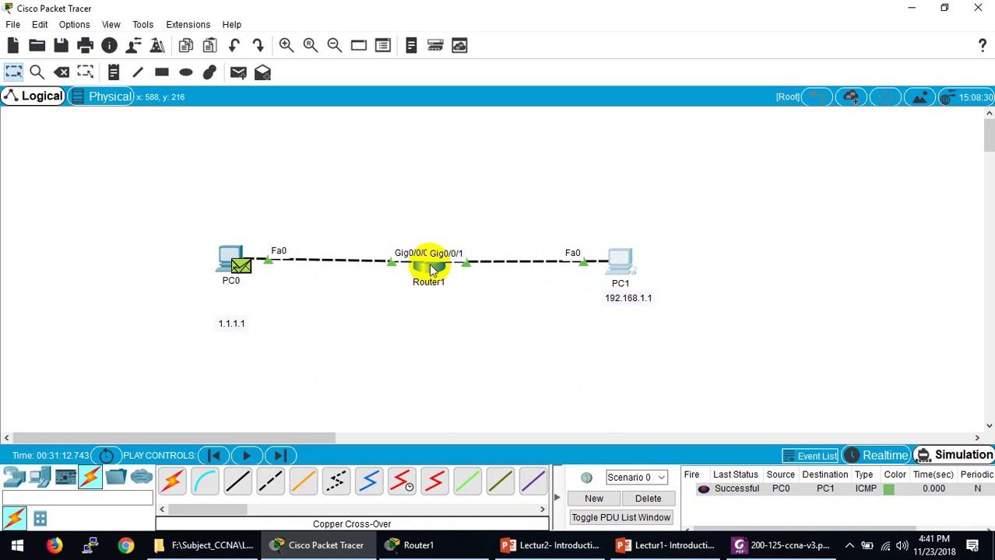
{"action": "mouse_move", "coordinate": [427, 277]}
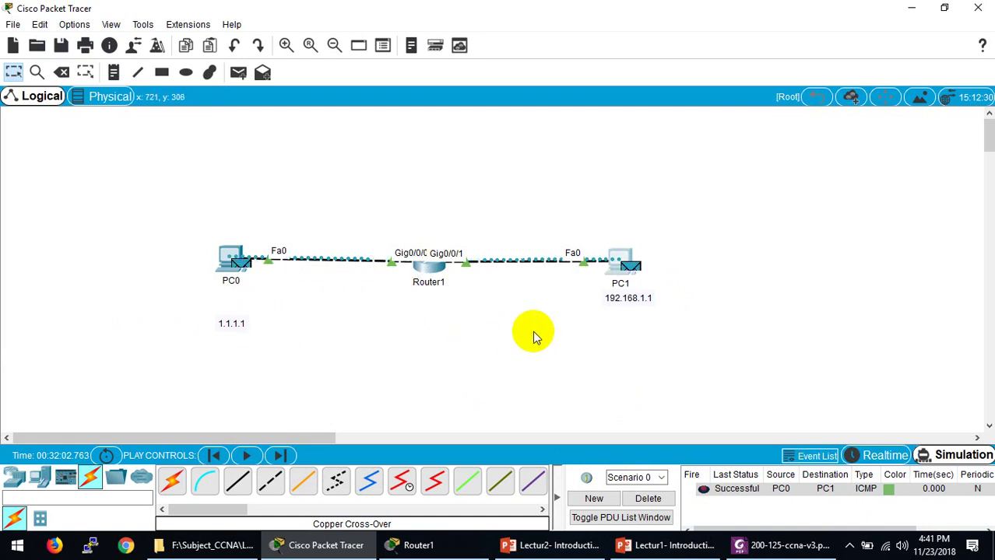
{"action": "left_click", "coordinate": [247, 296]}
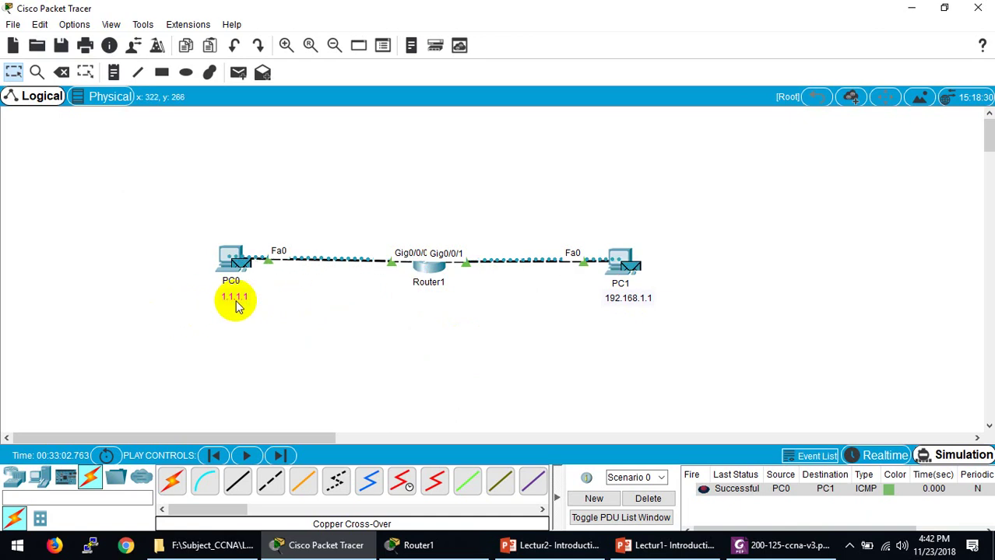
{"action": "left_click", "coordinate": [647, 498]}
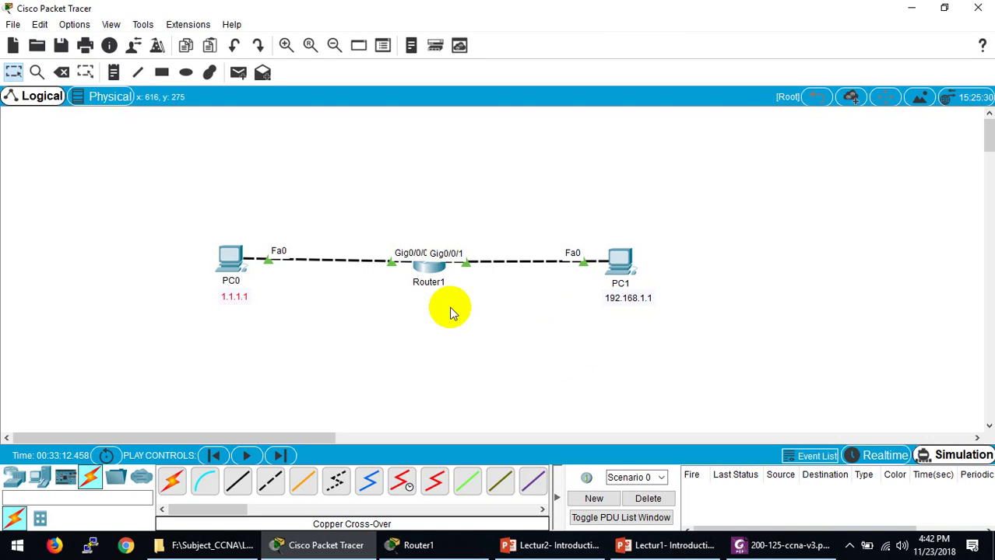
{"action": "left_click", "coordinate": [759, 545]}
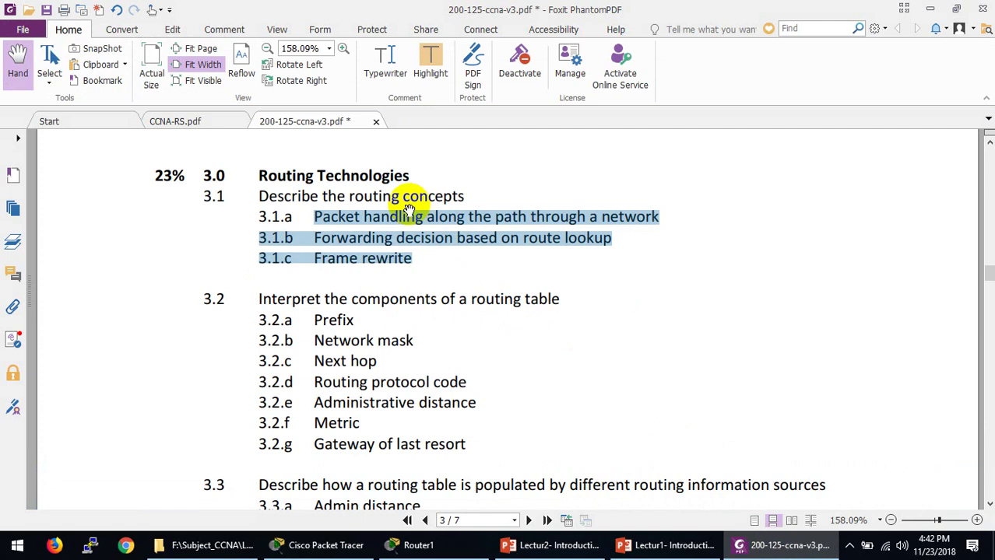
{"action": "mouse_move", "coordinate": [394, 203]}
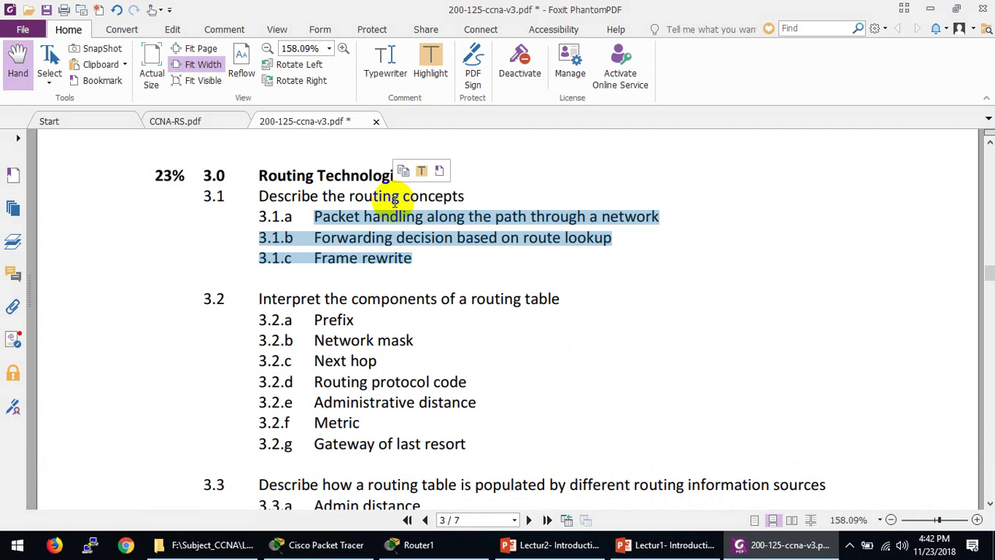
{"action": "left_click", "coordinate": [386, 257]}
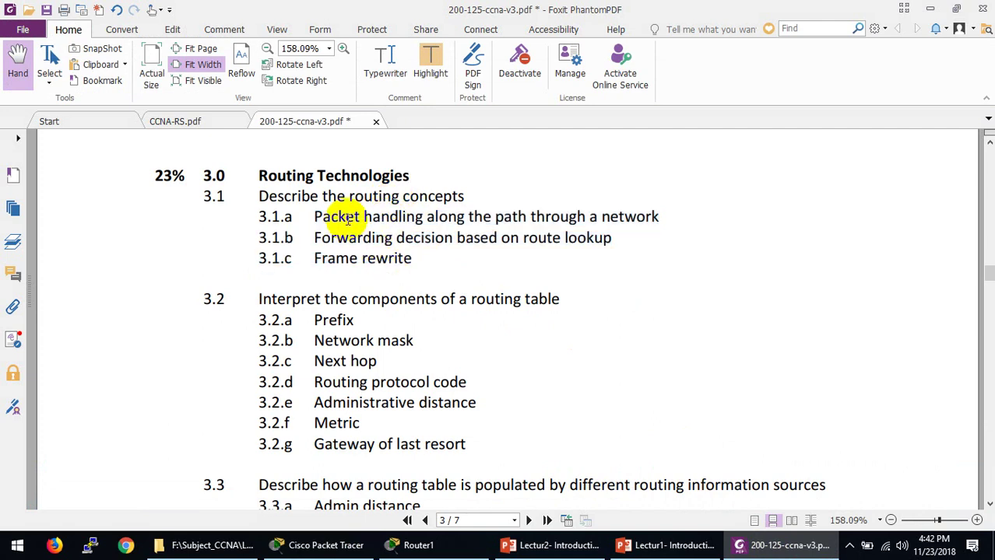
{"action": "left_click_drag", "start_coordinate": [312, 218], "coordinate": [654, 218]}
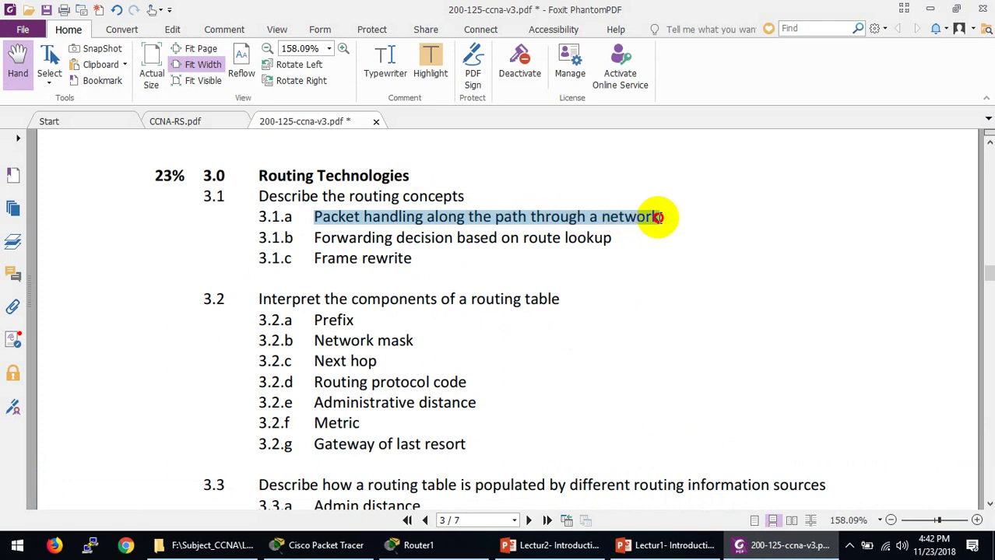
{"action": "left_click", "coordinate": [786, 545]}
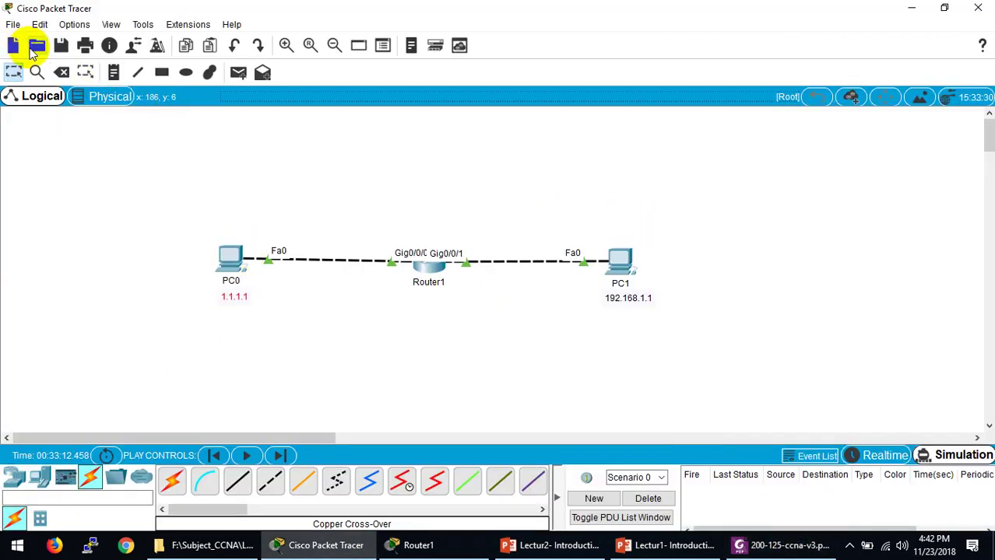
Step: Open Fram-Rewrite.pkt without saving the current topology, then dismiss the PacketTracer7 loading error
{"action": "left_click", "coordinate": [33, 48]}
{"action": "left_click", "coordinate": [566, 289]}
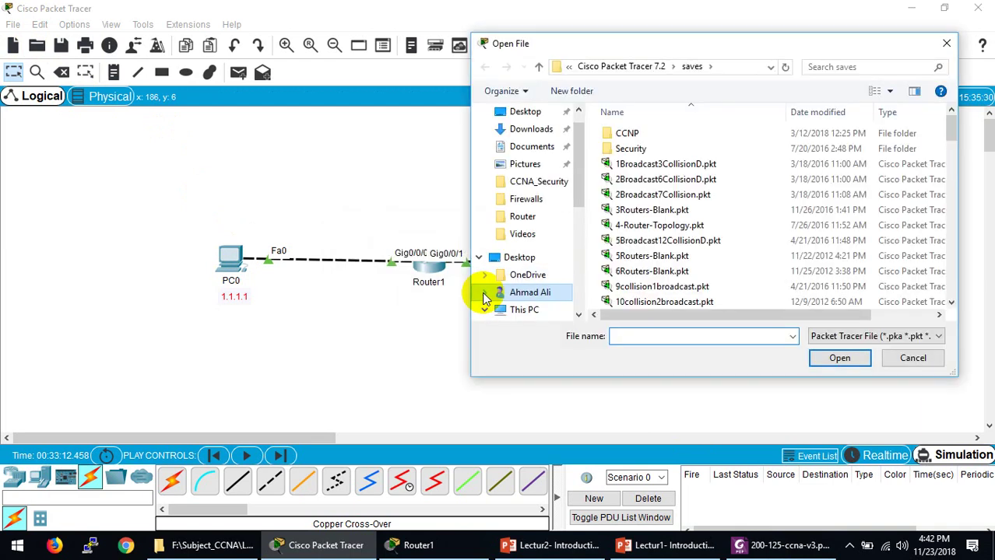
{"action": "type", "text": "f"}
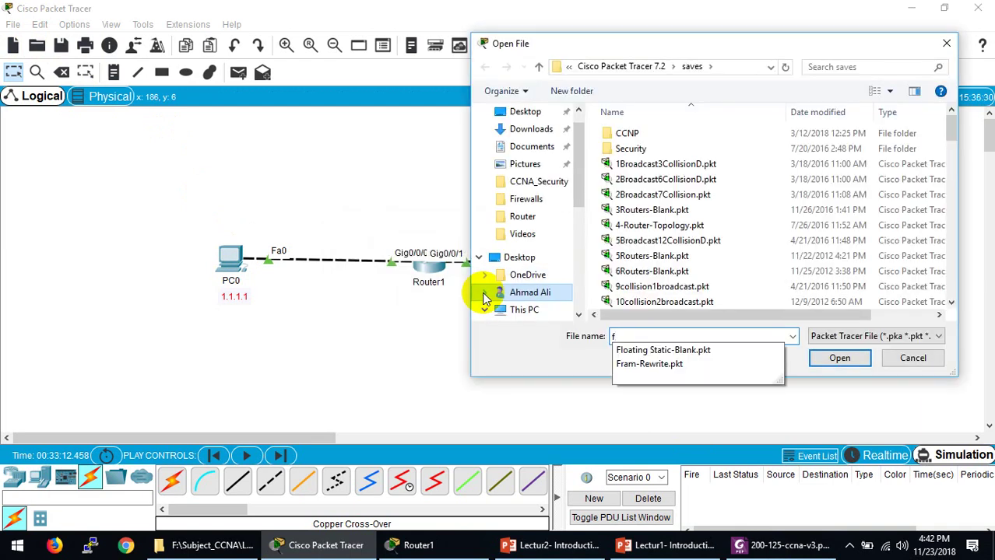
{"action": "key", "text": "Down"}
{"action": "key", "text": "Down"}
{"action": "key", "text": "Return"}
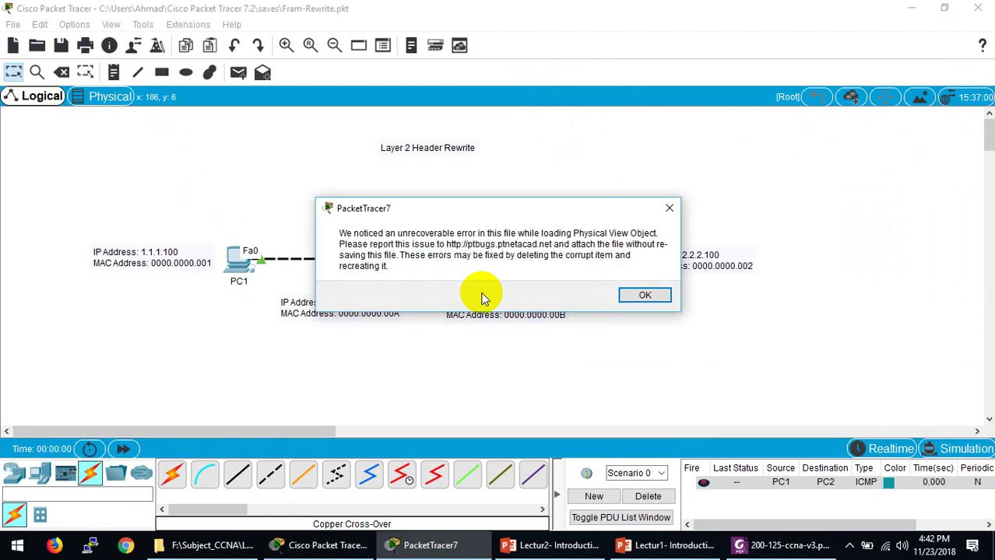
{"action": "left_click", "coordinate": [645, 295]}
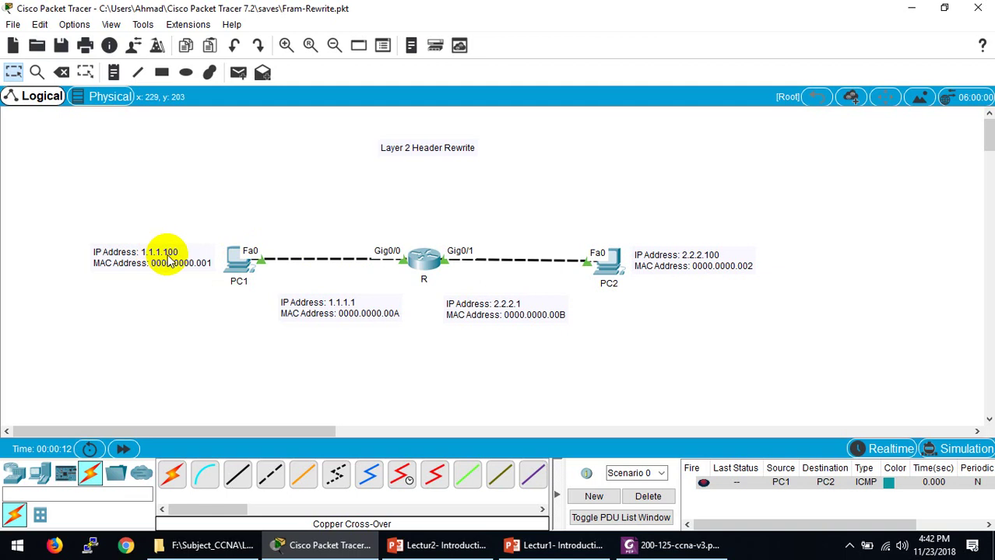
Step: Check PC1's IP Configuration, including its default gateway
{"action": "left_click", "coordinate": [241, 267]}
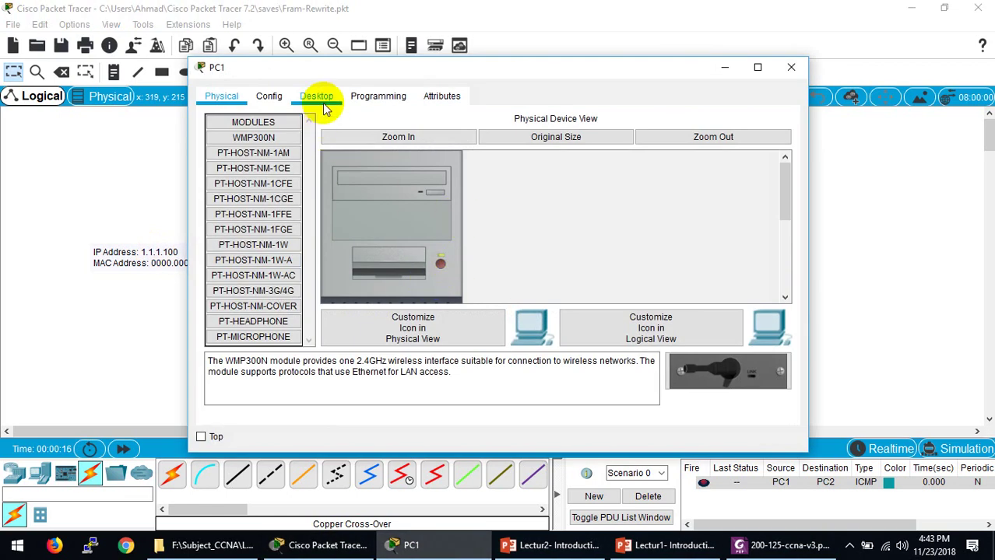
{"action": "left_click", "coordinate": [317, 96]}
{"action": "left_click", "coordinate": [299, 167]}
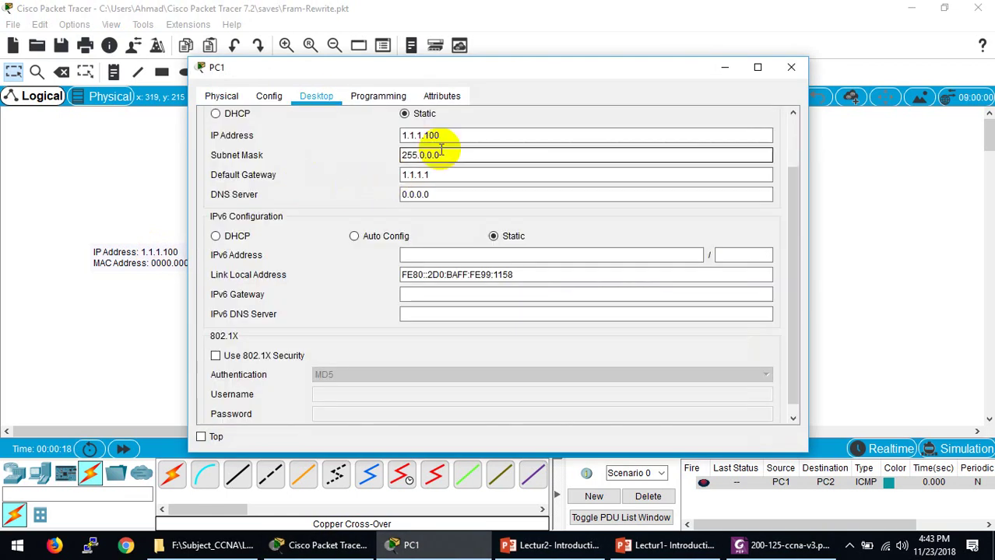
{"action": "left_click", "coordinate": [436, 176]}
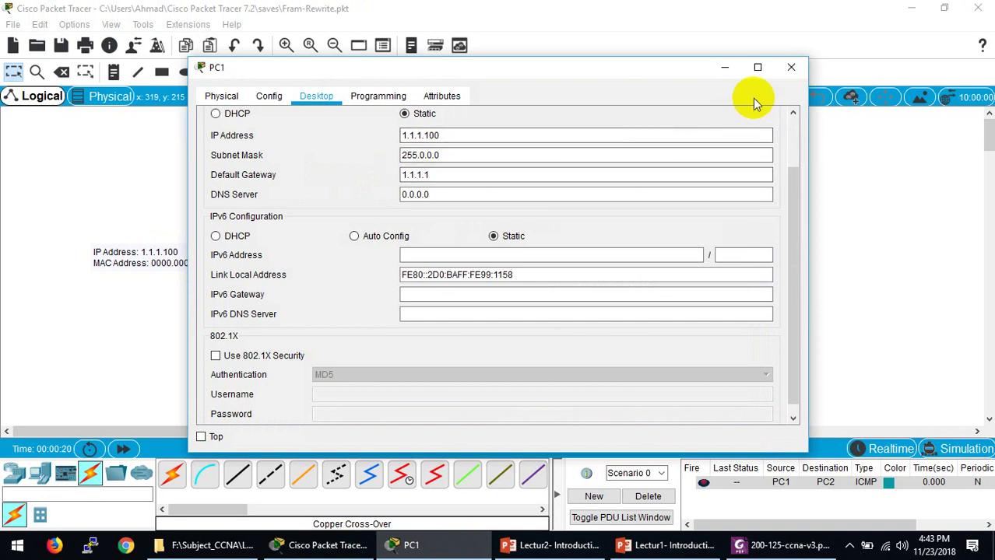
{"action": "left_click", "coordinate": [789, 71]}
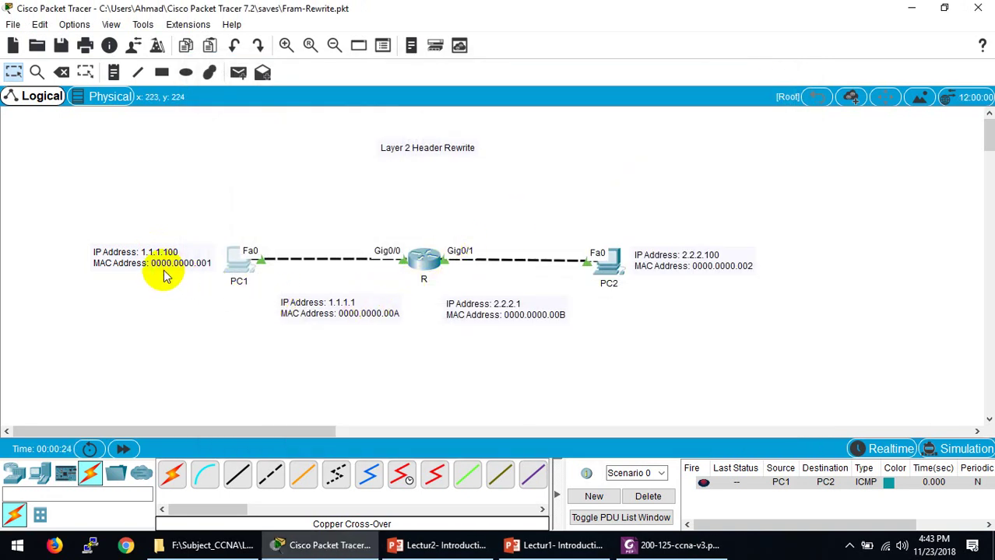
Step: Check PC1's FastEthernet0 MAC address, 0000.0000.0001
{"action": "left_click", "coordinate": [239, 274]}
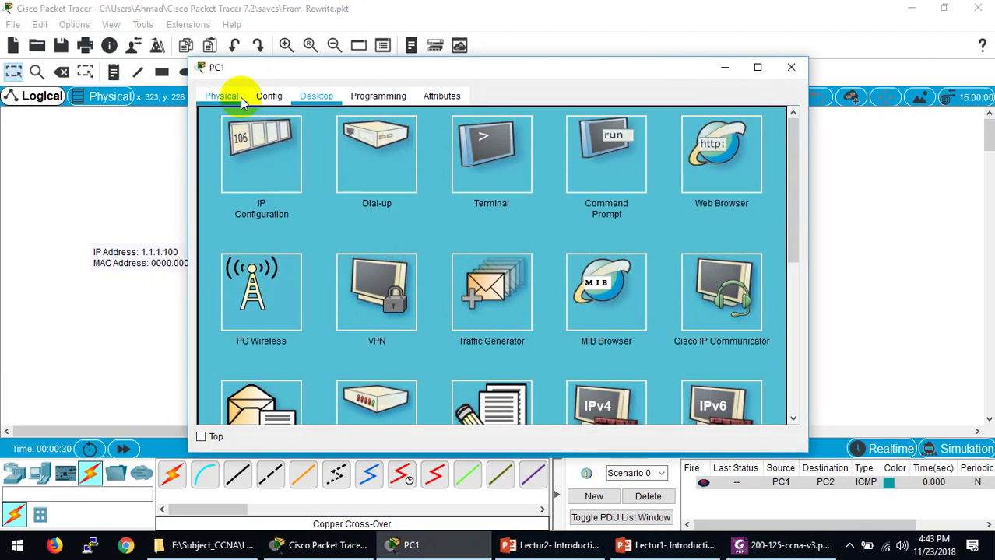
{"action": "left_click", "coordinate": [260, 99]}
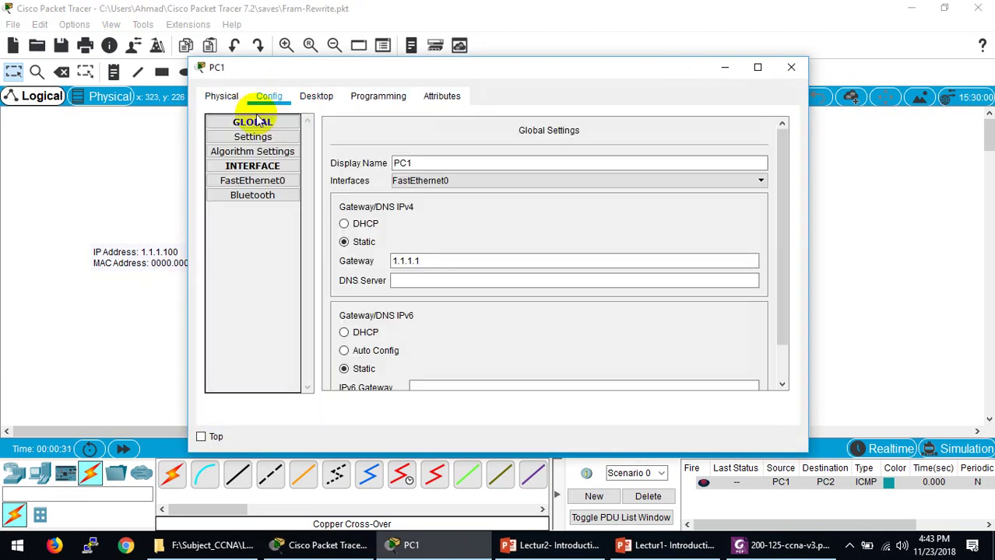
{"action": "left_click", "coordinate": [252, 181]}
{"action": "left_click", "coordinate": [638, 177]}
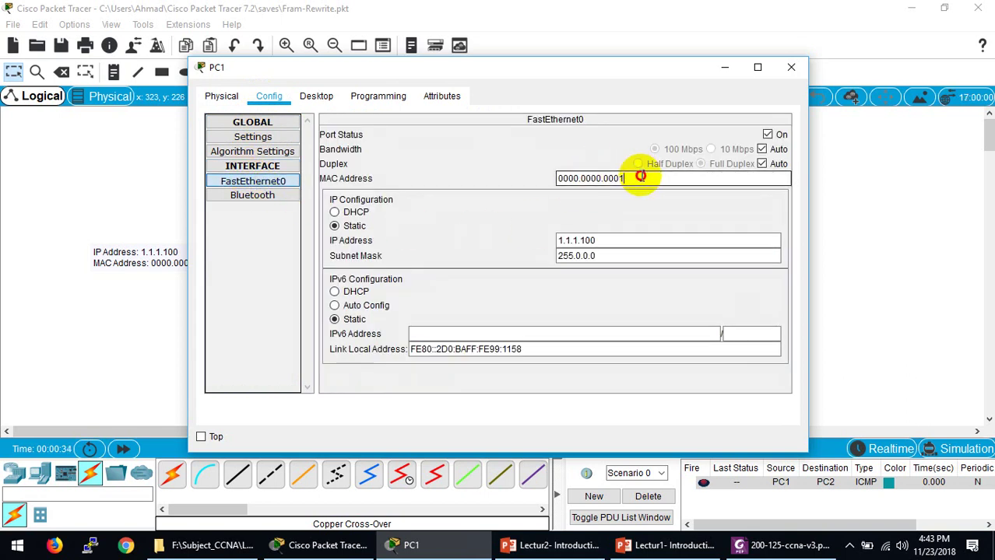
{"action": "left_click_drag", "start_coordinate": [639, 177], "coordinate": [536, 175]}
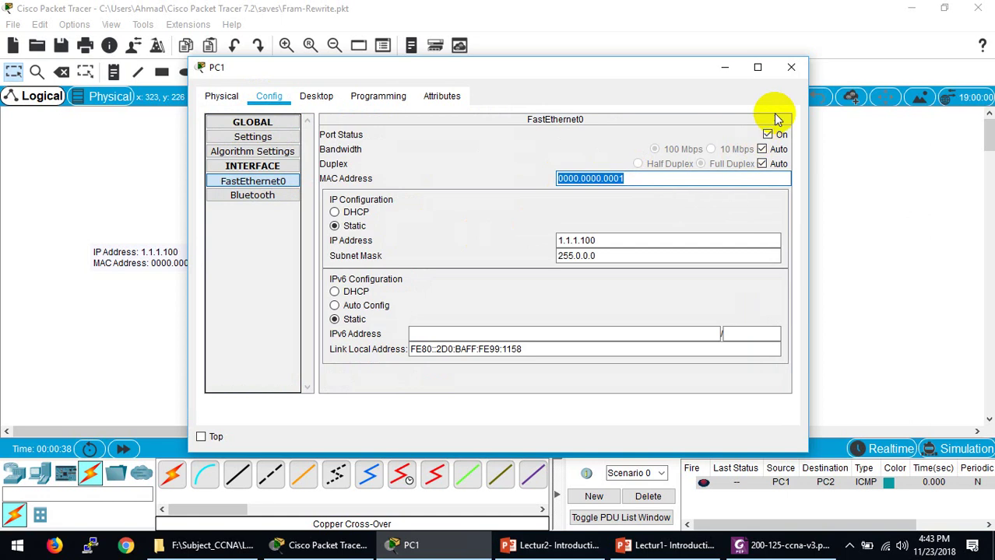
{"action": "left_click", "coordinate": [791, 67]}
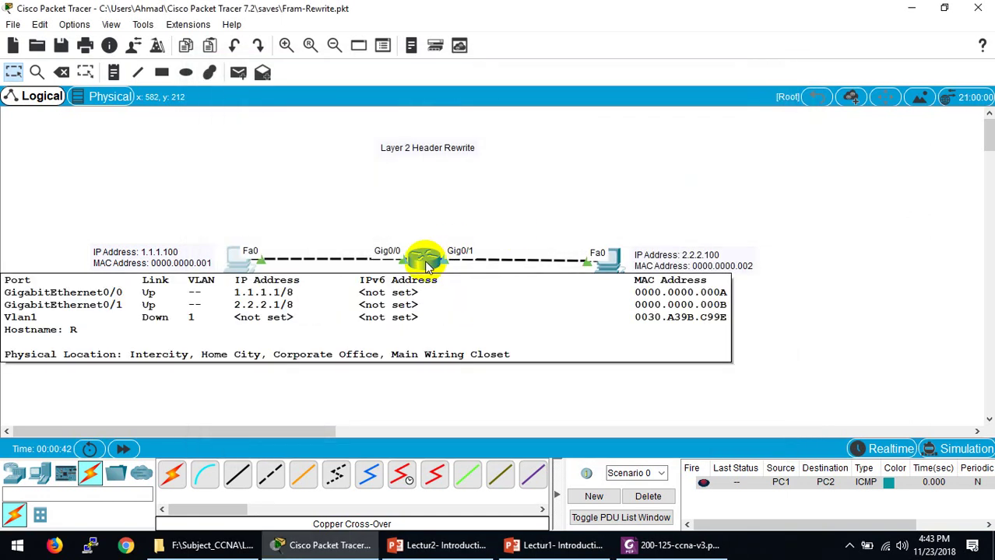
Step: Bring up router R's CLI maximized at the R> prompt
{"action": "left_click", "coordinate": [425, 262]}
{"action": "left_click", "coordinate": [410, 96]}
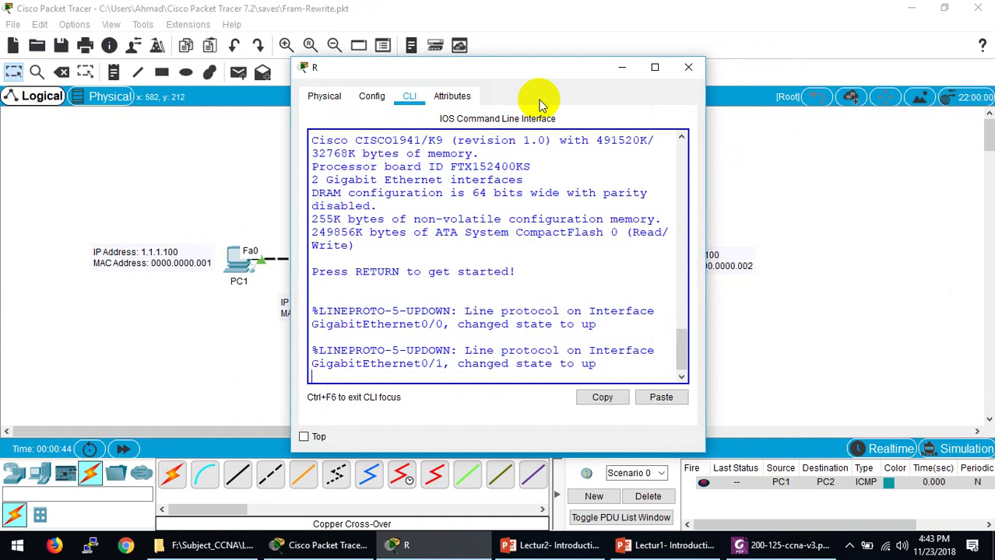
{"action": "left_click", "coordinate": [651, 68]}
{"action": "key", "text": "Return"}
{"action": "key", "text": "Return"}
{"action": "key", "text": "Return"}
{"action": "key", "text": "Return"}
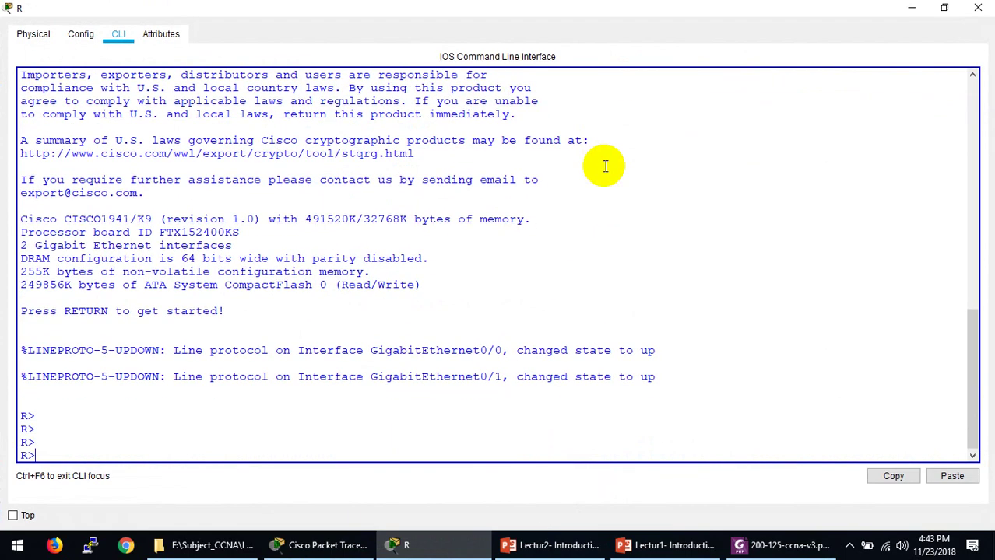
Step: Enter privileged mode with en, then global configuration with config t on router R
{"action": "type", "text": "en"}
{"action": "key", "text": "Return"}
{"action": "type", "text": "config t"}
{"action": "key", "text": "Return"}
Step: Try selecting interfaces fastEthernet 0/0 and 0/1, glancing briefly at the topology
{"action": "type", "text": "in"}
{"action": "key", "text": "Tab"}
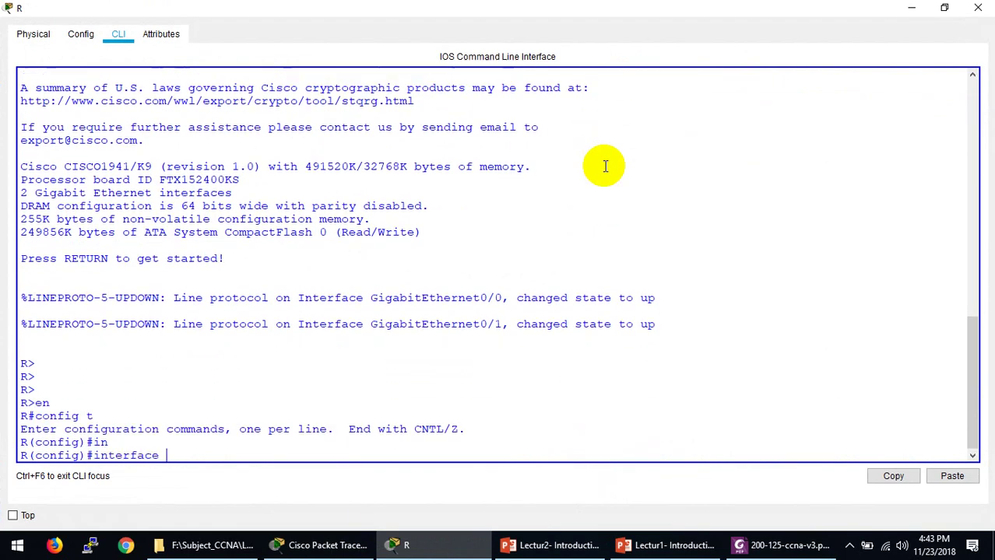
{"action": "type", "text": "f"}
{"action": "key", "text": "Tab"}
{"action": "type", "text": "0/0"}
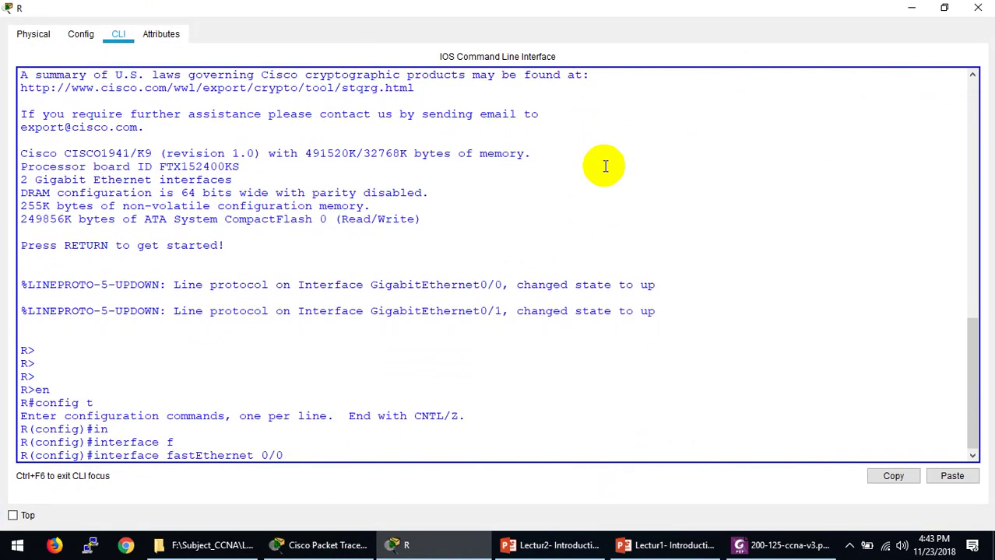
{"action": "key", "text": "Return"}
{"action": "key", "text": "Up"}
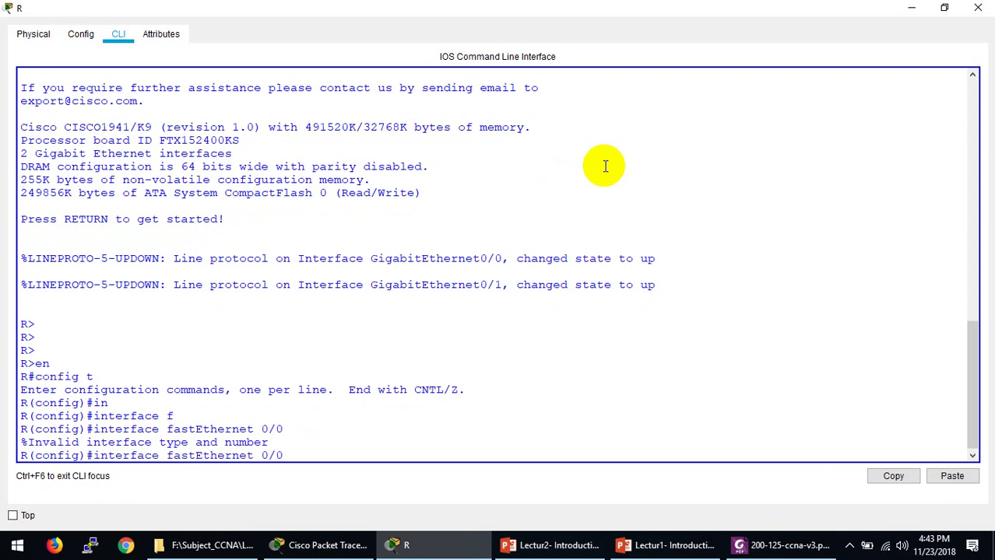
{"action": "type", "text": "1"}
{"action": "key", "text": "Return"}
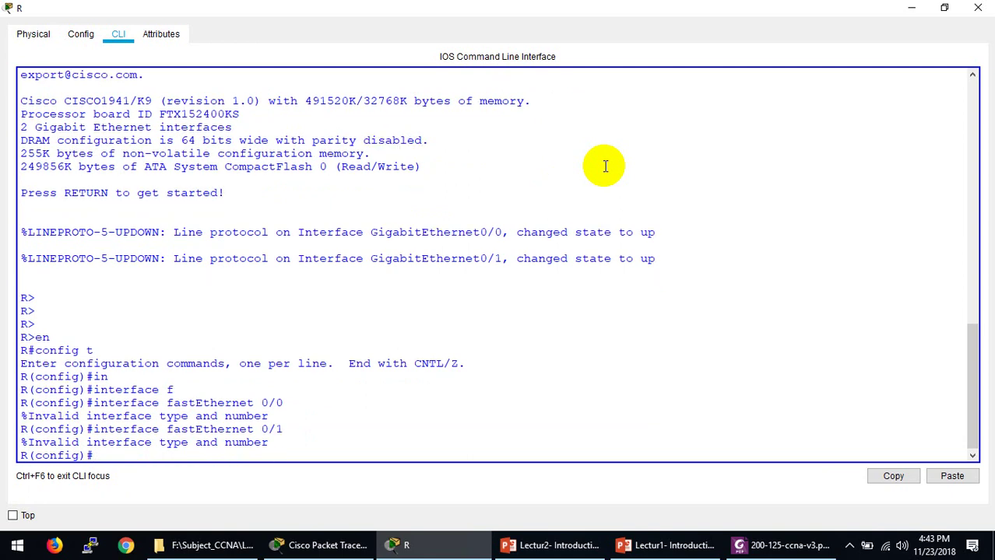
{"action": "left_click", "coordinate": [394, 547]}
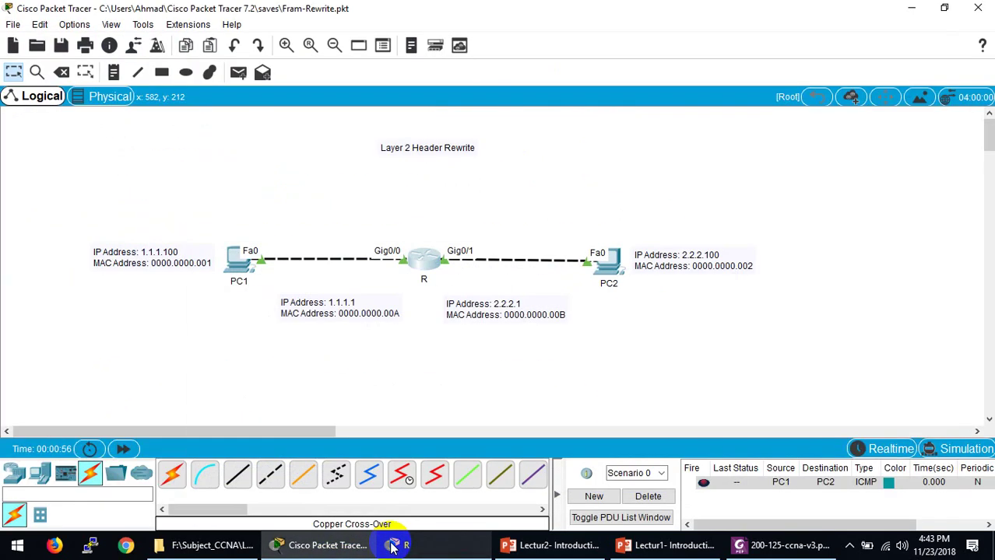
{"action": "left_click", "coordinate": [394, 546]}
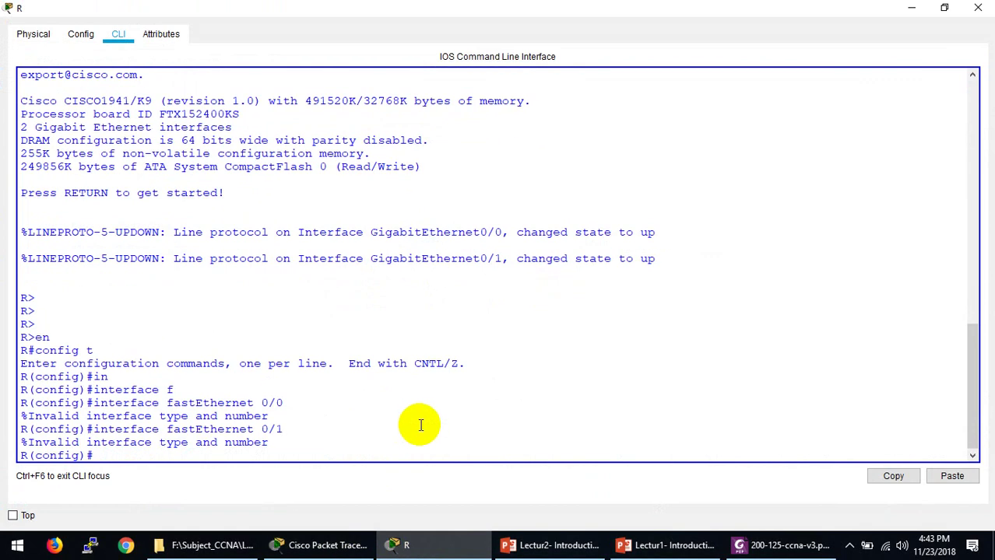
Step: Enter interface g0/0 configuration, view the mac-address ? help, and return to the topology
{"action": "key", "text": "Up"}
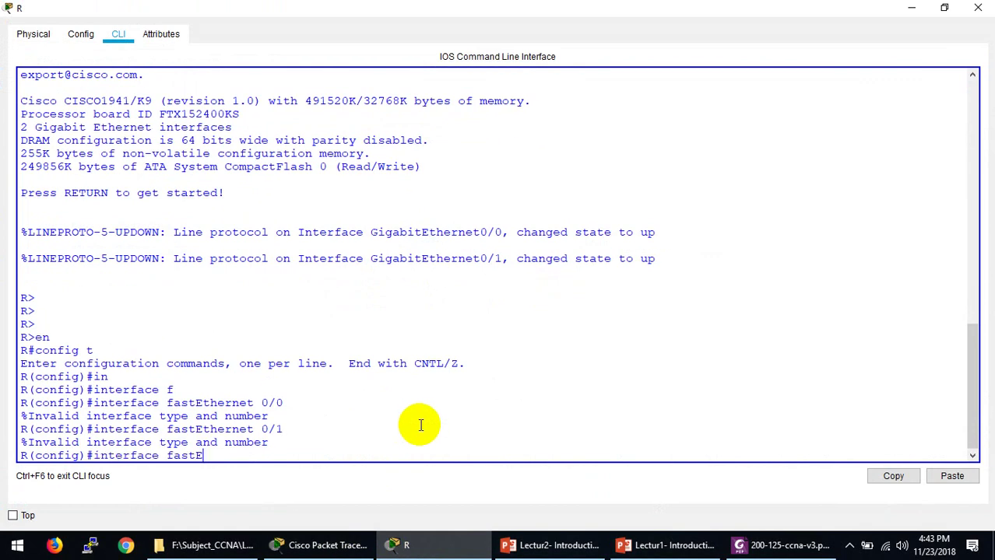
{"action": "type", "text": "g0/0"}
{"action": "key", "text": "Return"}
{"action": "type", "text": "mac"}
{"action": "key", "text": "Tab"}
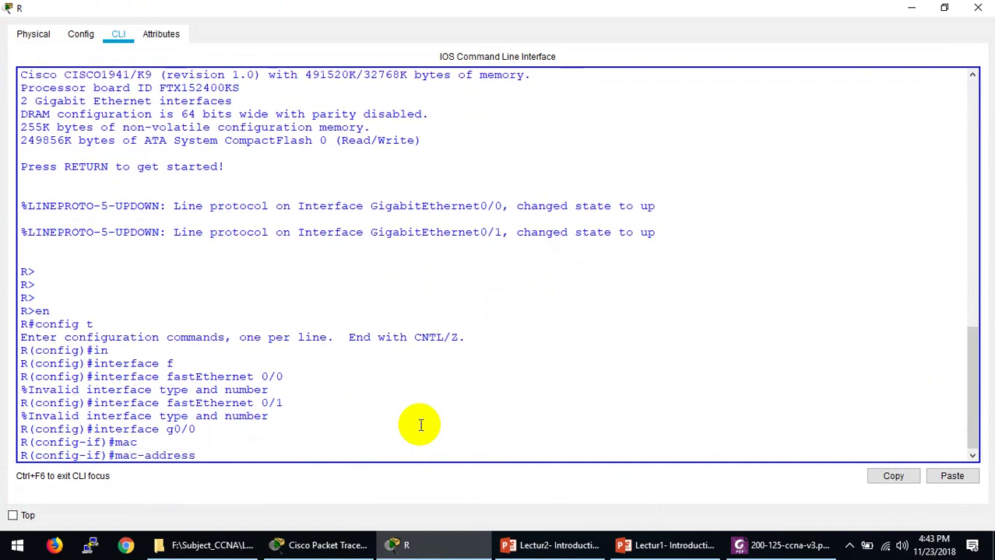
{"action": "type", "text": "?"}
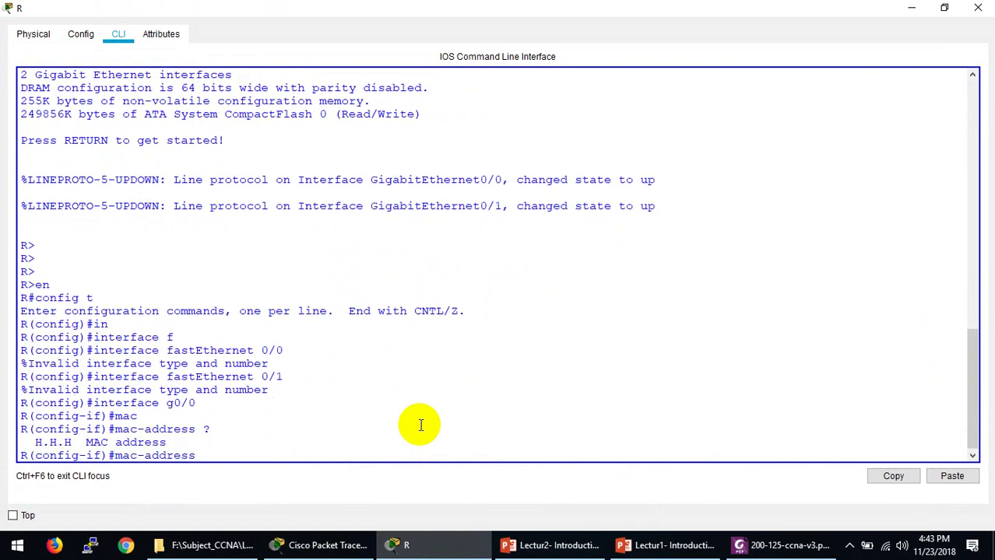
{"action": "left_click", "coordinate": [427, 543]}
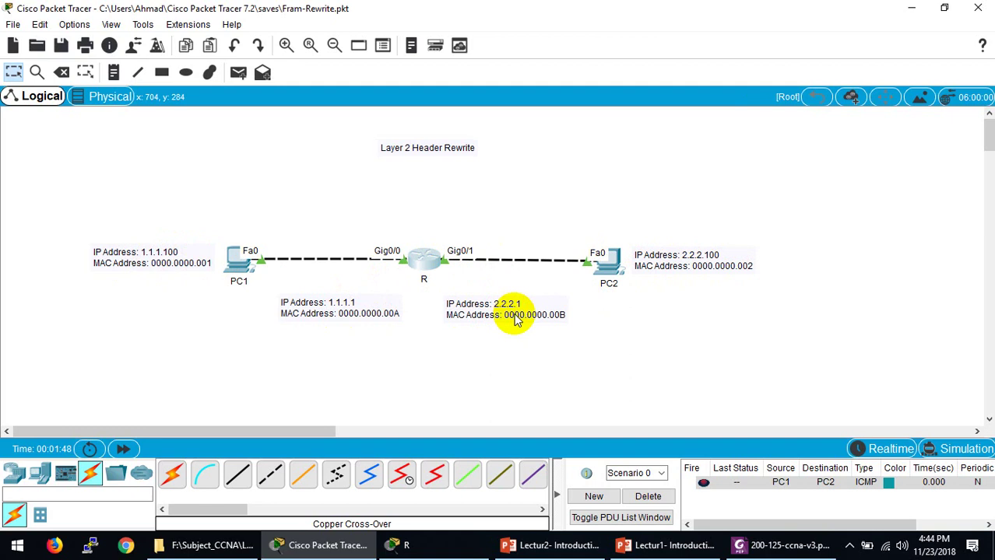
Step: Show interfaces g0/0 on router R, noting MAC 0000.0000.000a and burned-in 0009.7cea.5301
{"action": "left_click", "coordinate": [423, 259]}
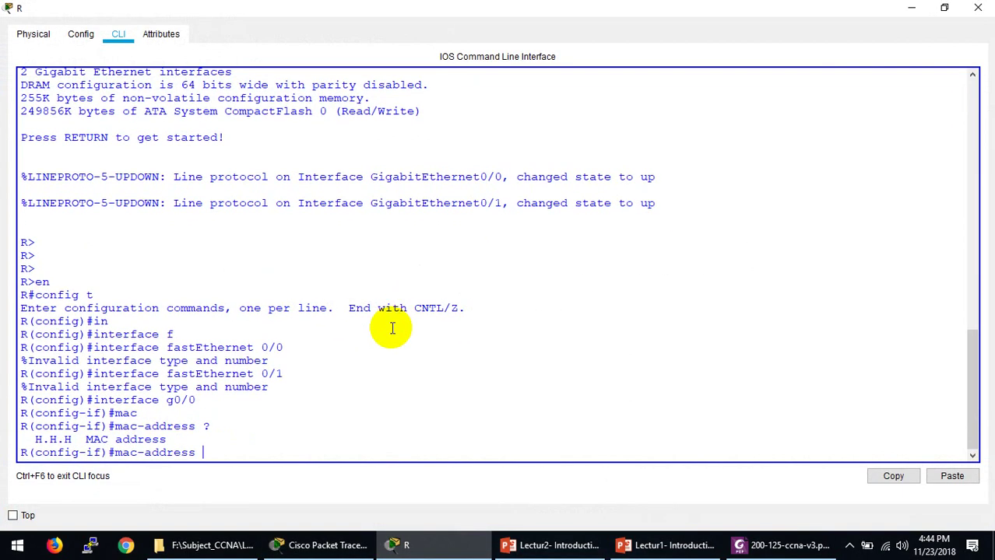
{"action": "key", "text": "ctrl+z"}
{"action": "key", "text": "Return"}
{"action": "key", "text": "Return"}
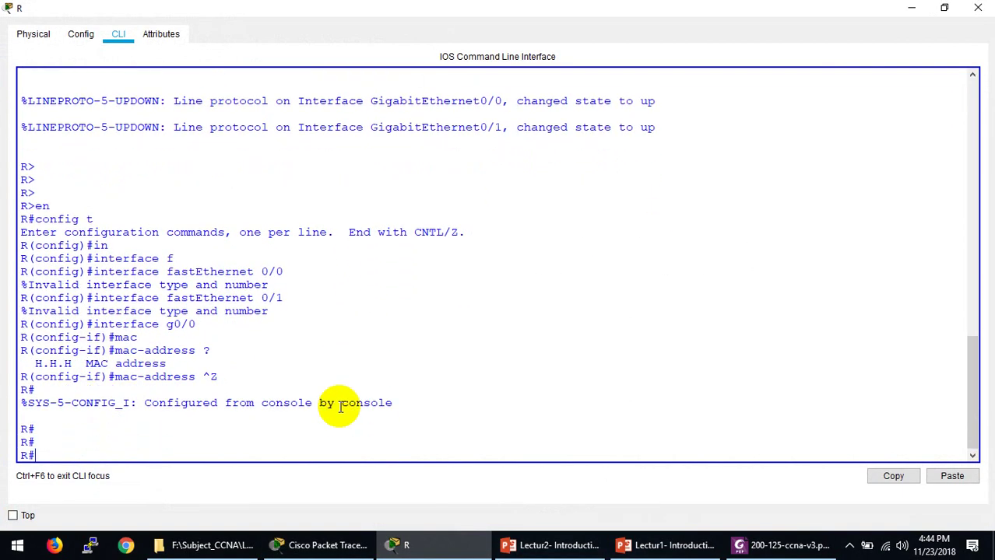
{"action": "type", "text": "show in"}
{"action": "key", "text": "Tab"}
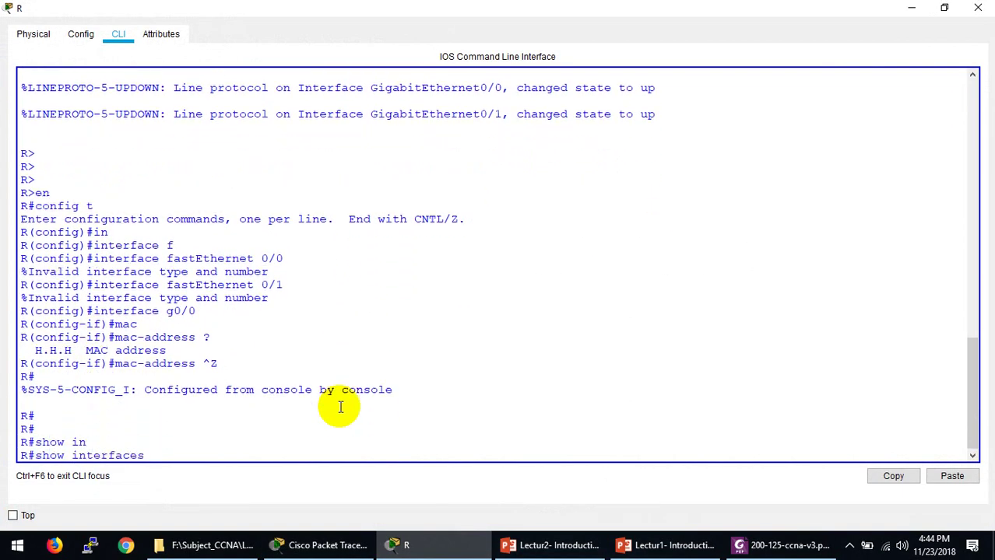
{"action": "type", "text": "g0/0"}
{"action": "key", "text": "Return"}
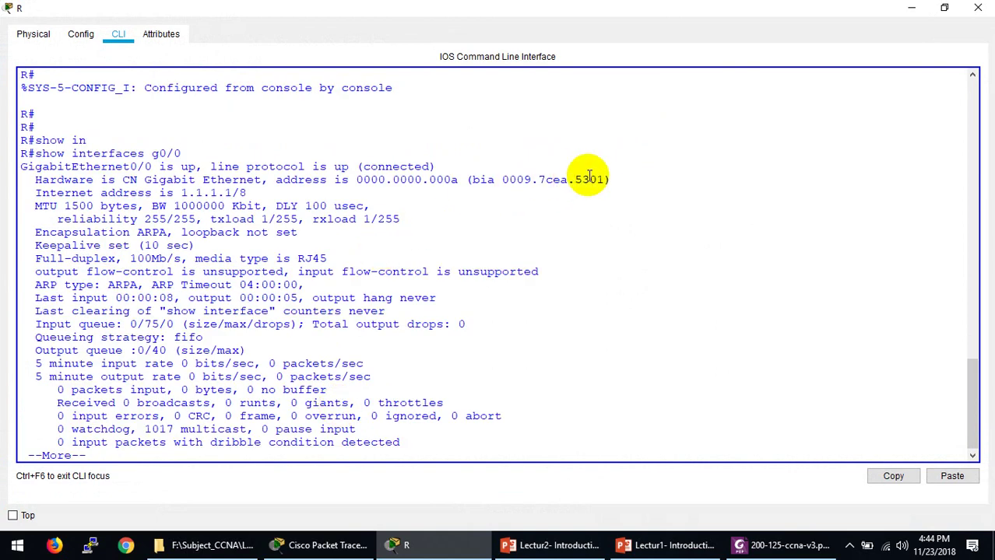
{"action": "left_click_drag", "start_coordinate": [605, 179], "coordinate": [512, 181]}
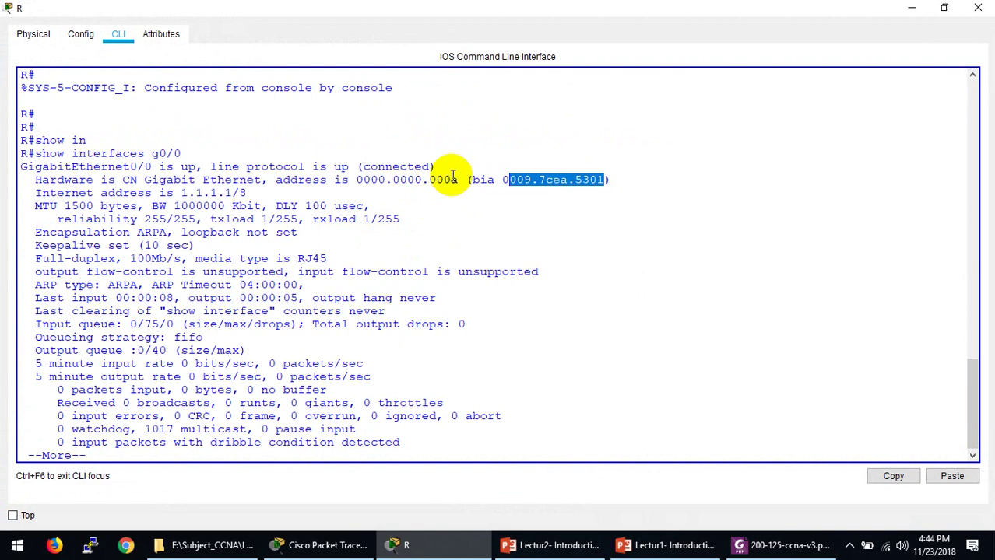
{"action": "left_click_drag", "start_coordinate": [453, 176], "coordinate": [358, 182]}
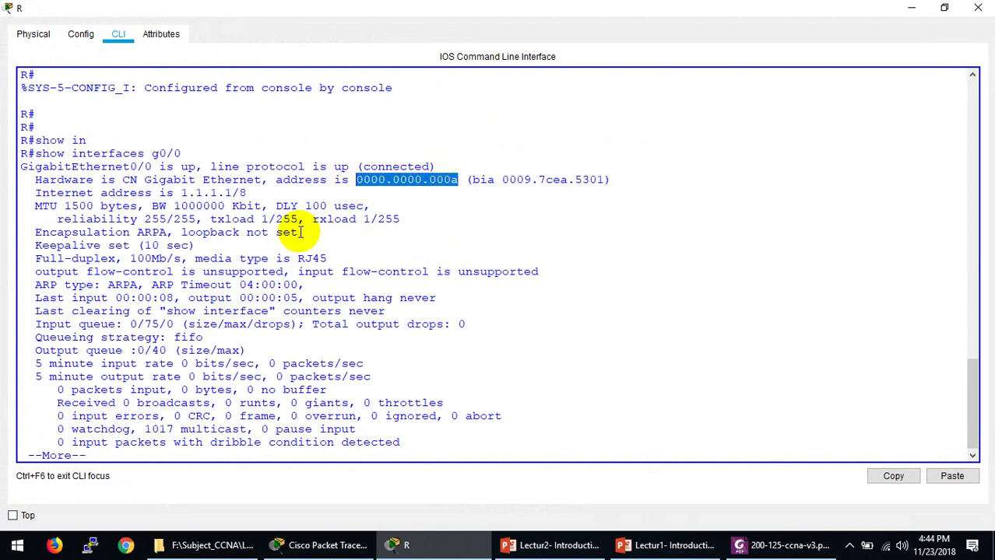
Step: Show interfaces g0/1, noting MAC 0000.0000.000b and burned-in 0009.7cea.5302, then hide the console
{"action": "key", "text": "space"}
{"action": "key", "text": "Up"}
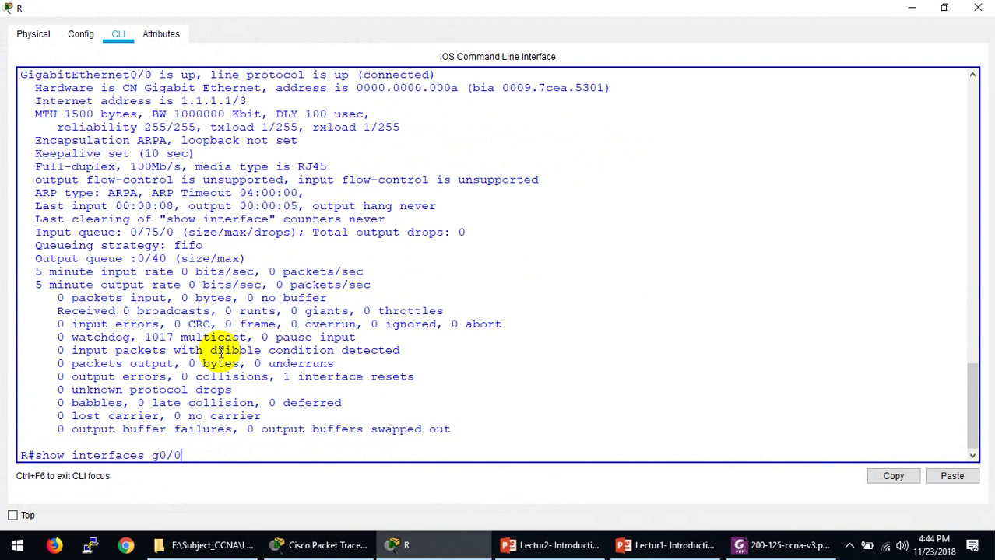
{"action": "type", "text": "1"}
{"action": "key", "text": "Return"}
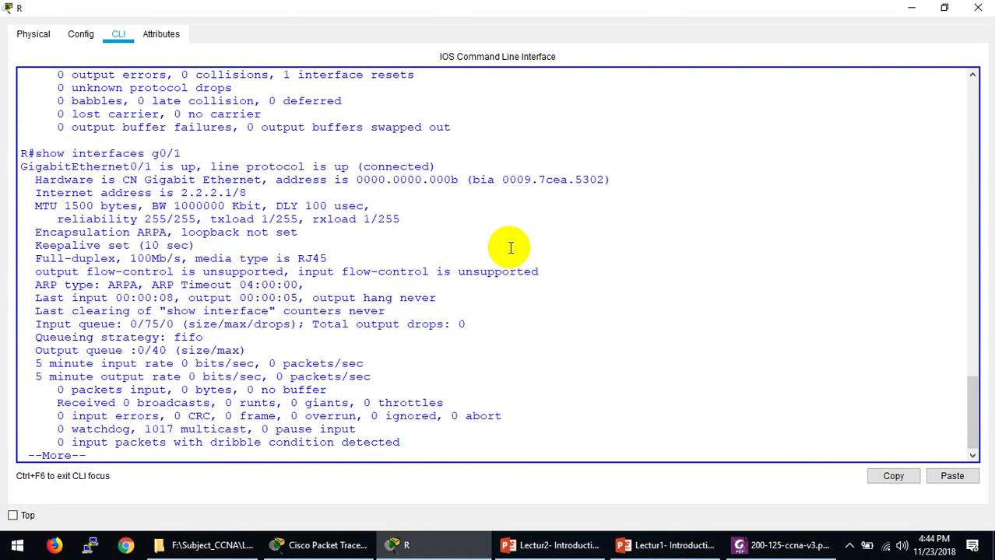
{"action": "left_click_drag", "start_coordinate": [458, 182], "coordinate": [364, 179]}
{"action": "left_click_drag", "start_coordinate": [502, 179], "coordinate": [605, 179]}
{"action": "left_click", "coordinate": [484, 541]}
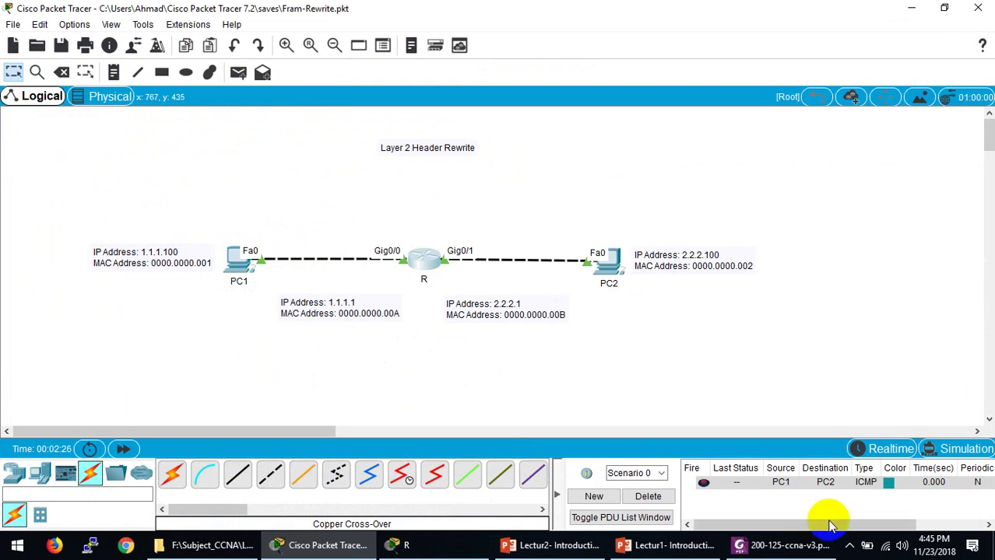
{"action": "left_click", "coordinate": [802, 545]}
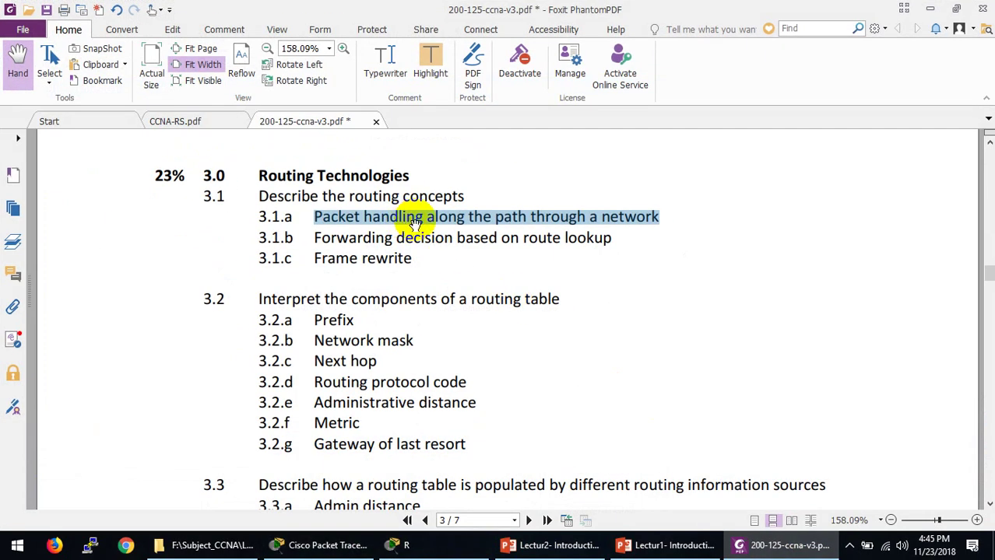
{"action": "left_click", "coordinate": [777, 546]}
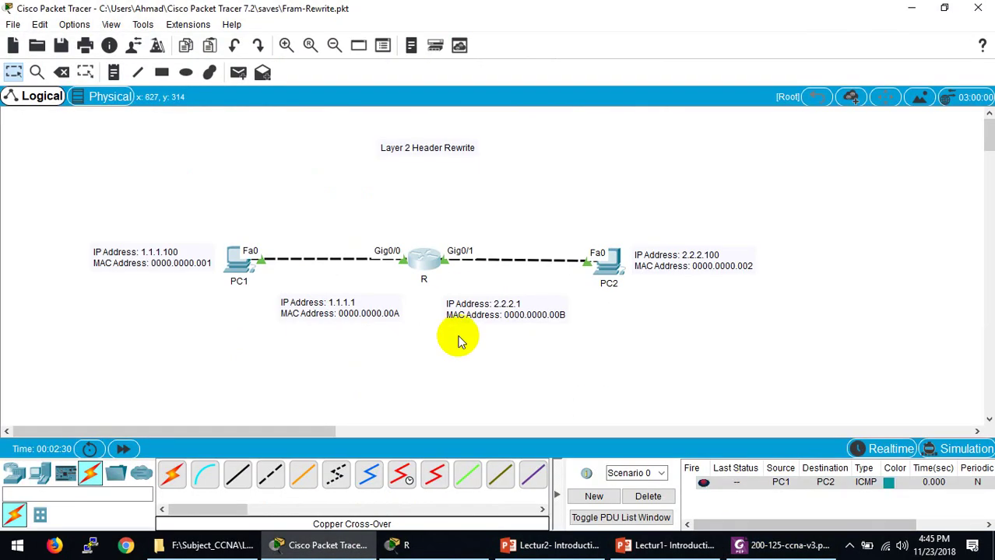
{"action": "left_click", "coordinate": [782, 544]}
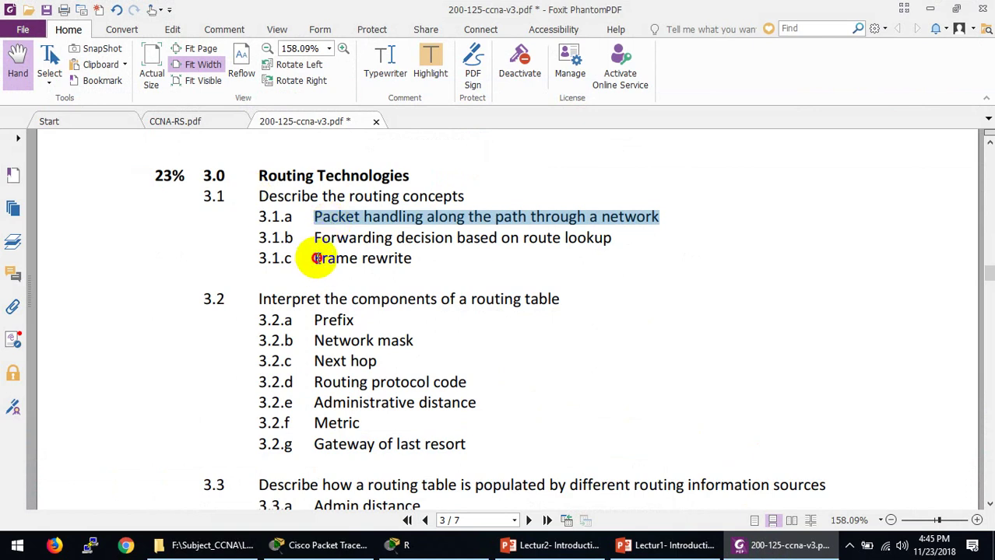
{"action": "left_click_drag", "start_coordinate": [314, 260], "coordinate": [422, 257]}
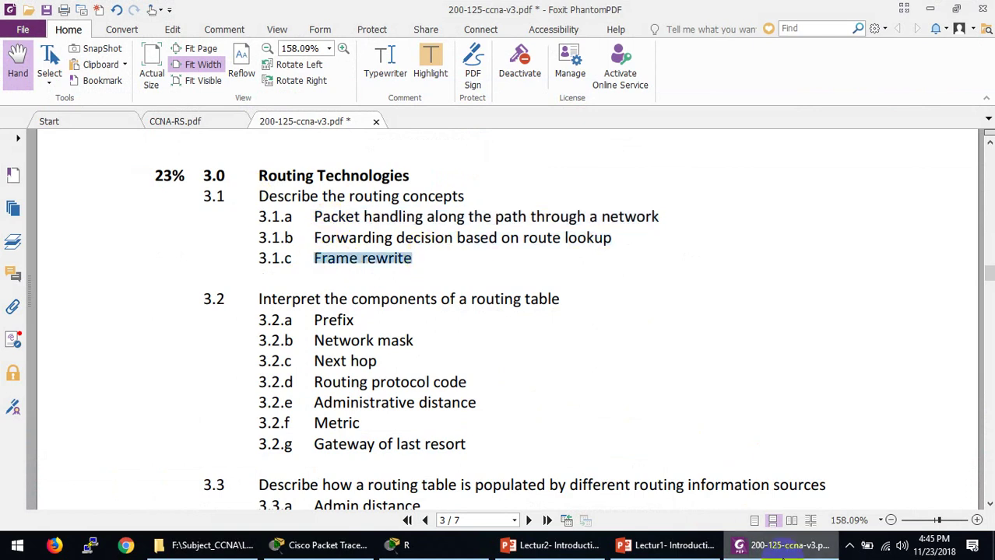
{"action": "left_click", "coordinate": [782, 555]}
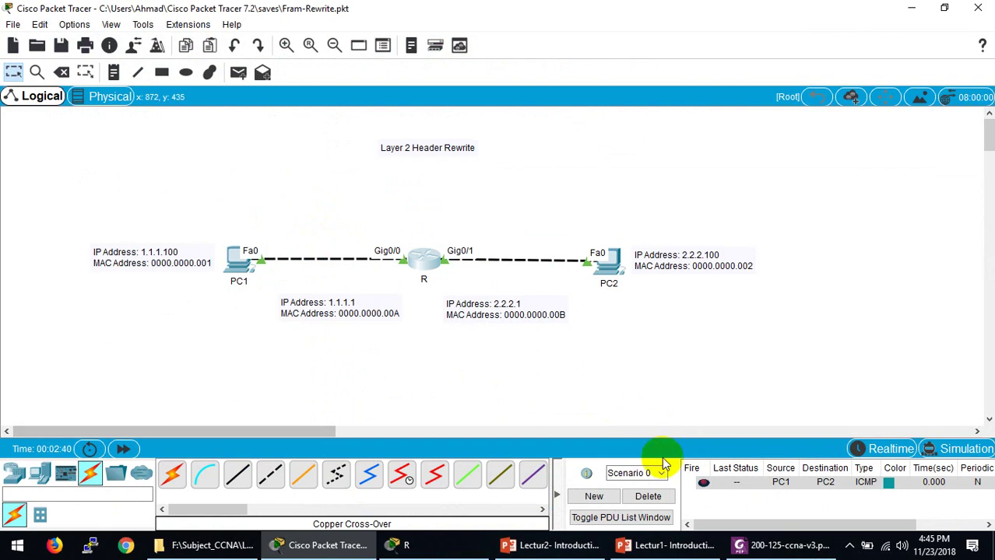
Step: Delete the old PDU, switch to Simulation mode, and add a Simple PDU from PC1 to PC2
{"action": "left_click", "coordinate": [650, 496]}
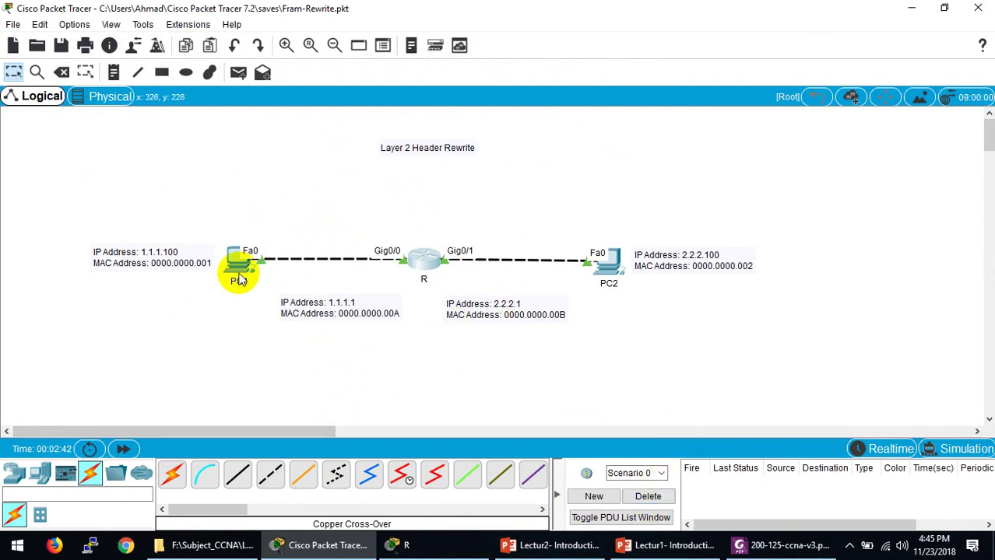
{"action": "left_click", "coordinate": [966, 448]}
{"action": "left_click", "coordinate": [809, 450]}
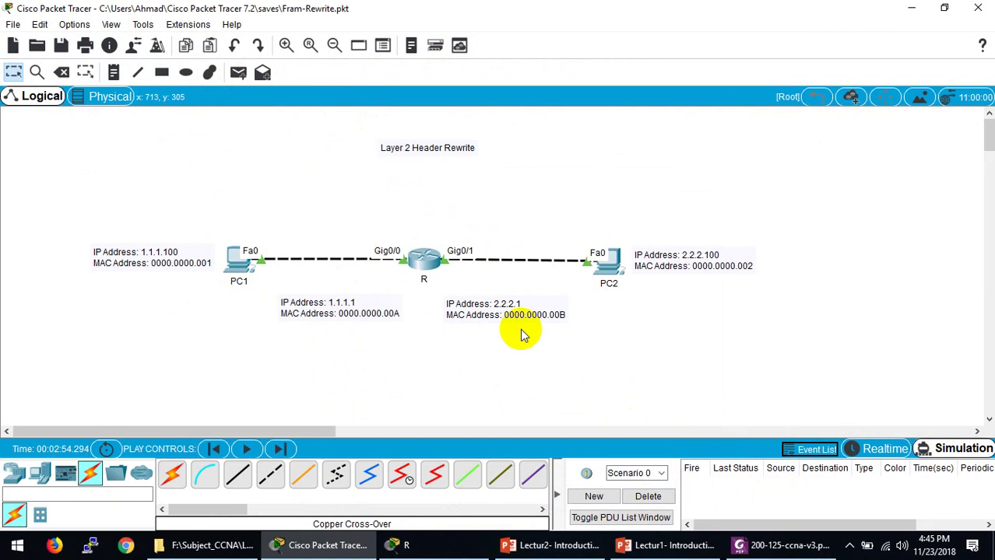
{"action": "left_click", "coordinate": [238, 72]}
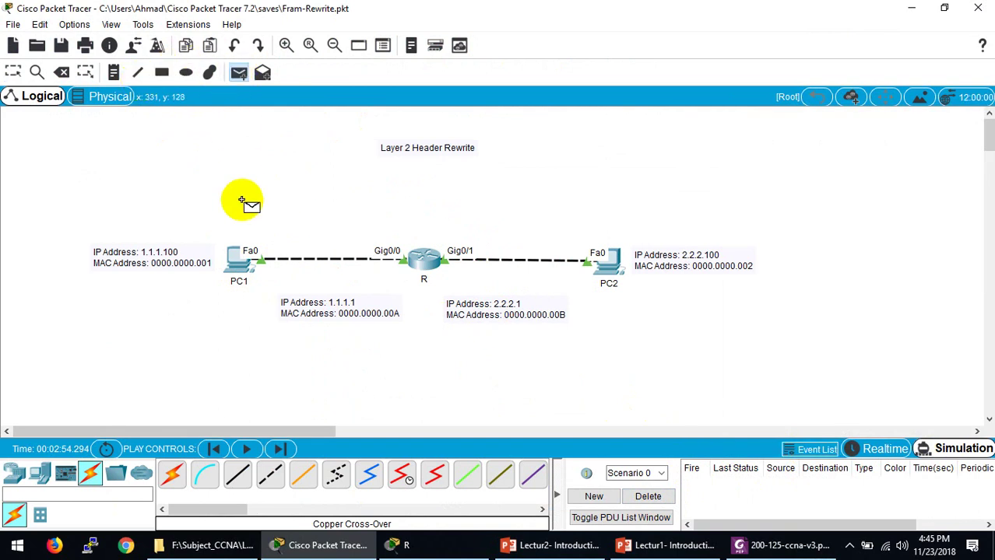
{"action": "left_click", "coordinate": [236, 266]}
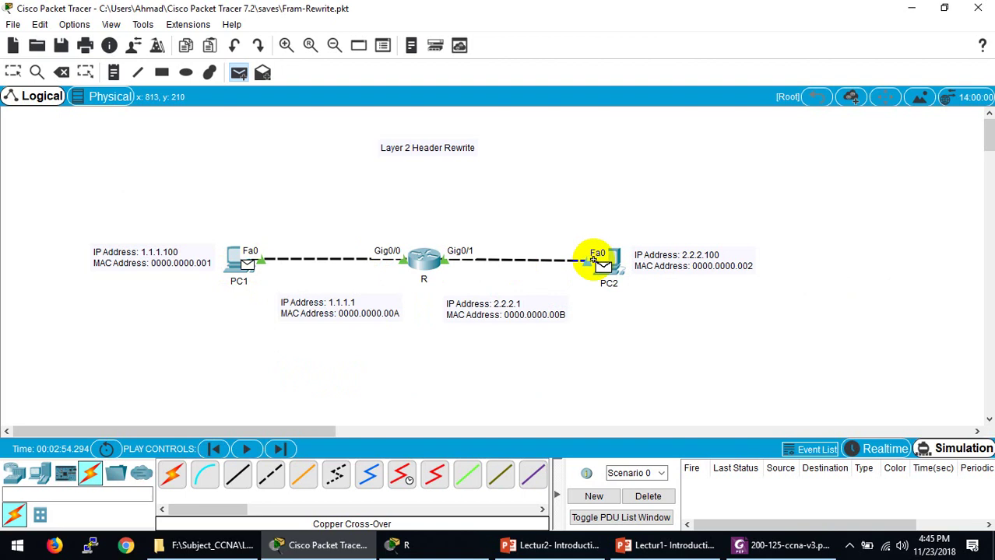
{"action": "left_click", "coordinate": [612, 263]}
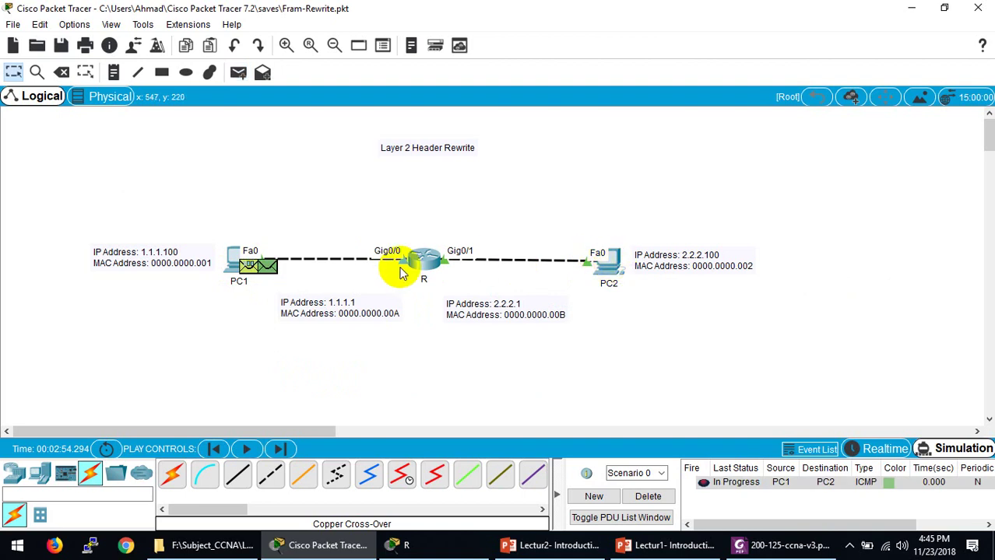
Step: Inspect the packet's details at PC1, then play the simulation until the ping fails
{"action": "left_click", "coordinate": [257, 266]}
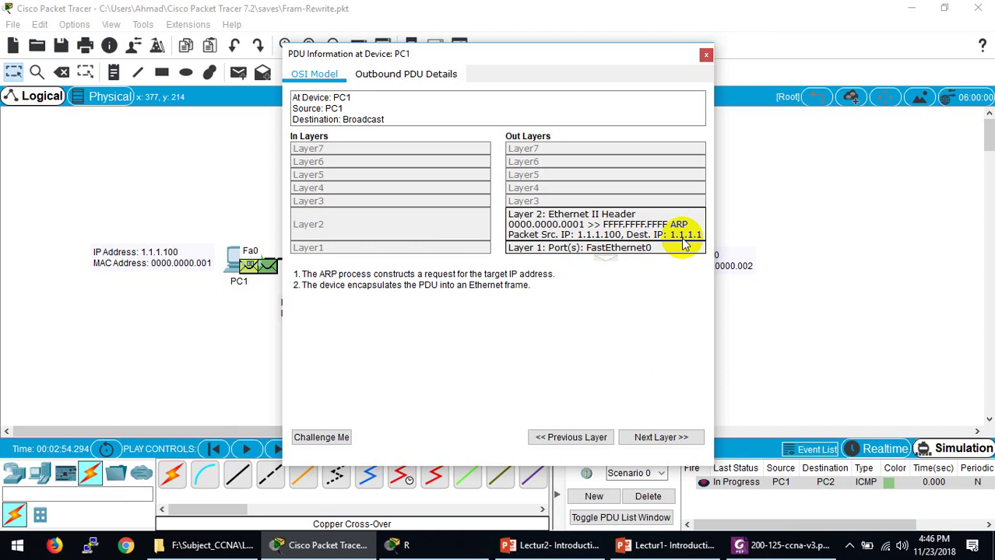
{"action": "left_click", "coordinate": [707, 56]}
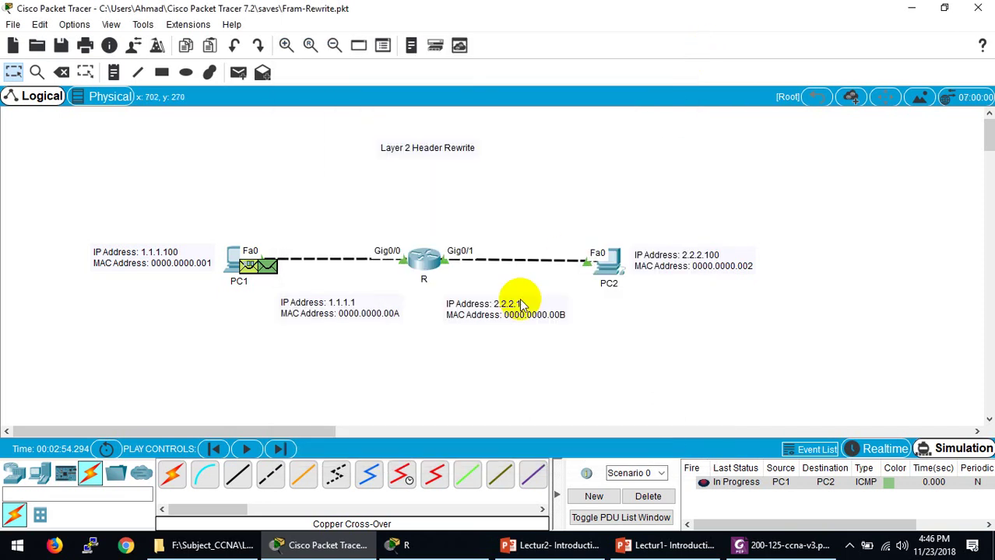
{"action": "left_click", "coordinate": [245, 450]}
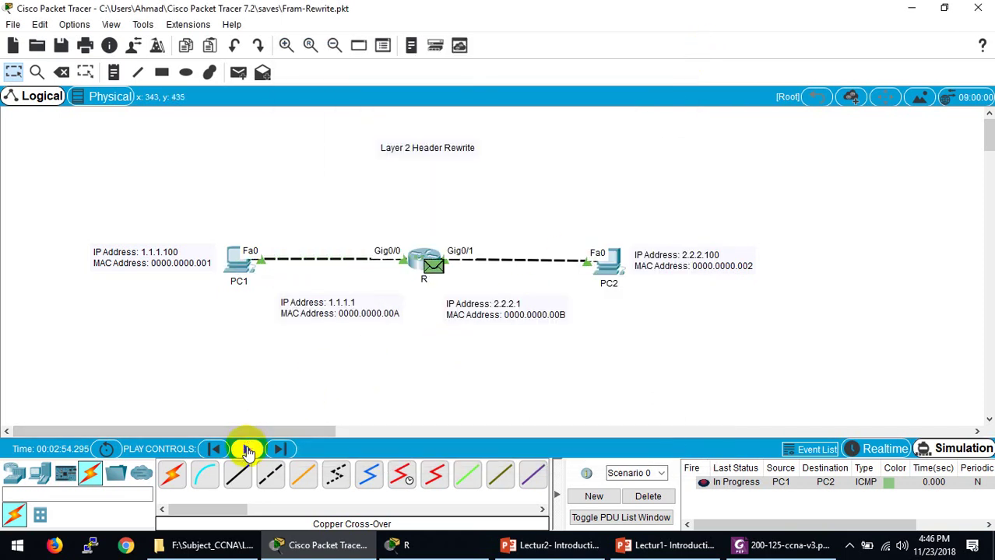
{"action": "left_click", "coordinate": [247, 451]}
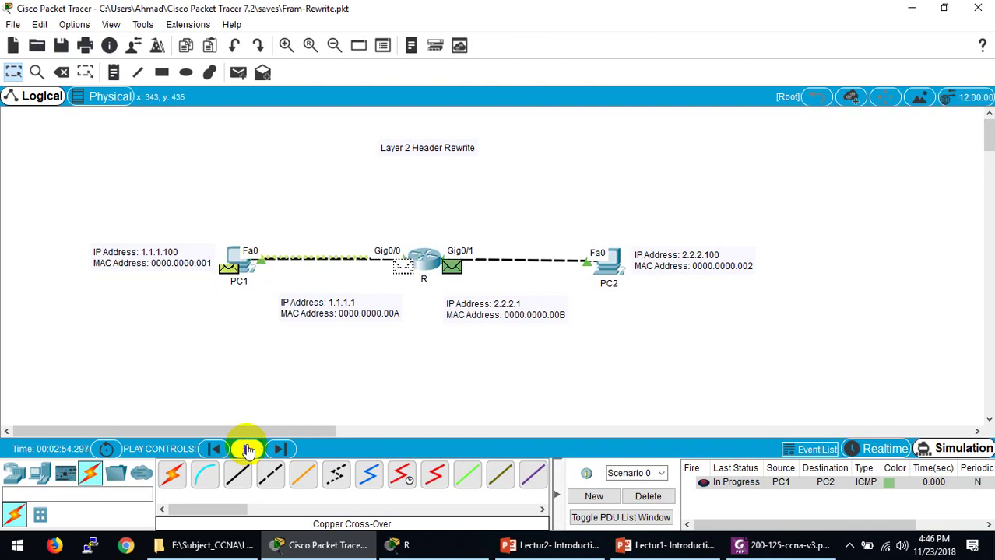
{"action": "left_click", "coordinate": [248, 450]}
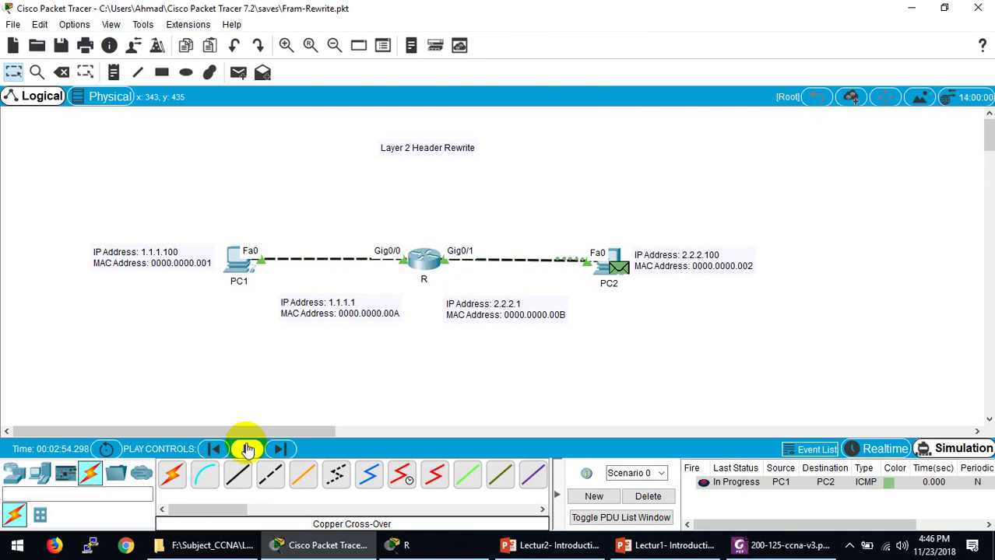
{"action": "left_click", "coordinate": [248, 449]}
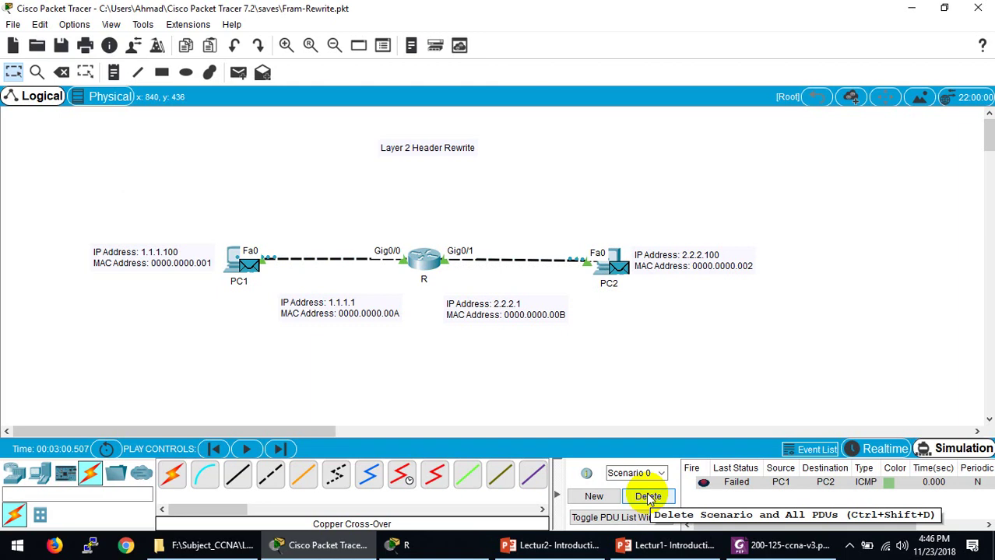
Step: Delete the failed ping, add a new PC1-to-PC2 Simple PDU, and open its details at PC1
{"action": "left_click", "coordinate": [648, 498]}
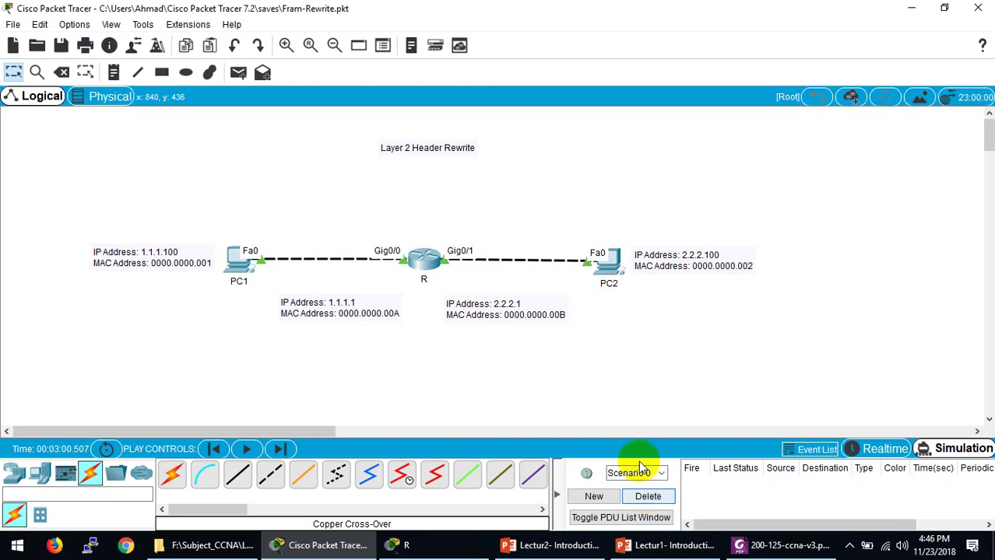
{"action": "left_click", "coordinate": [238, 72]}
{"action": "left_click", "coordinate": [238, 262]}
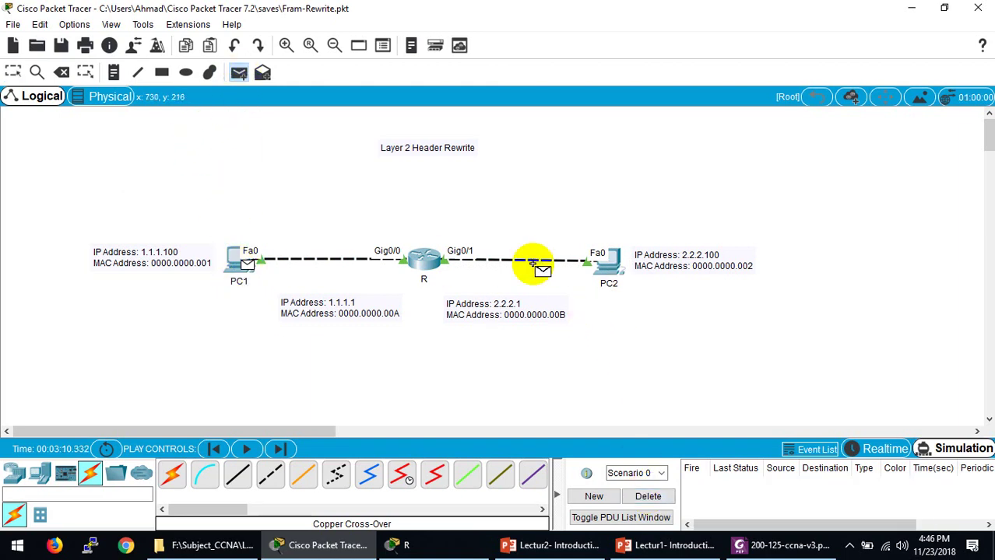
{"action": "left_click", "coordinate": [603, 271]}
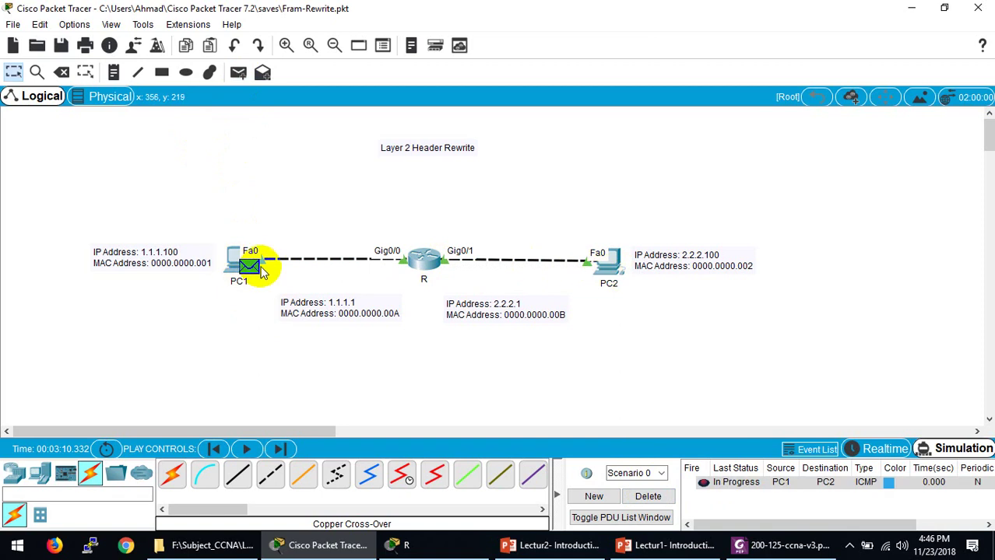
{"action": "left_click", "coordinate": [254, 267]}
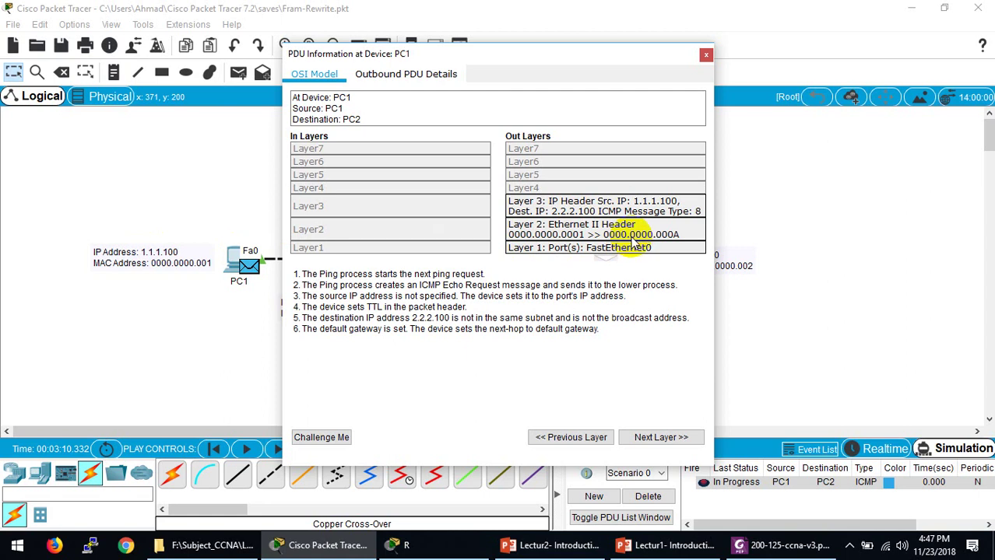
Step: View the Layer 2 explanation of PC1's frame from 0000.0000.0001 to 0000.0000.000A, repositioning the details window
{"action": "left_click_drag", "start_coordinate": [594, 59], "coordinate": [289, 86]}
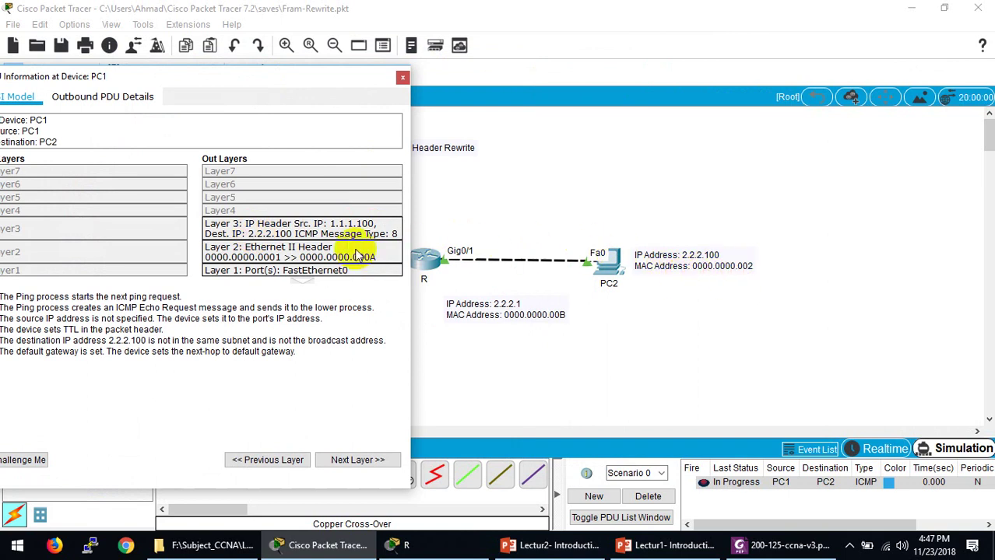
{"action": "left_click", "coordinate": [236, 260]}
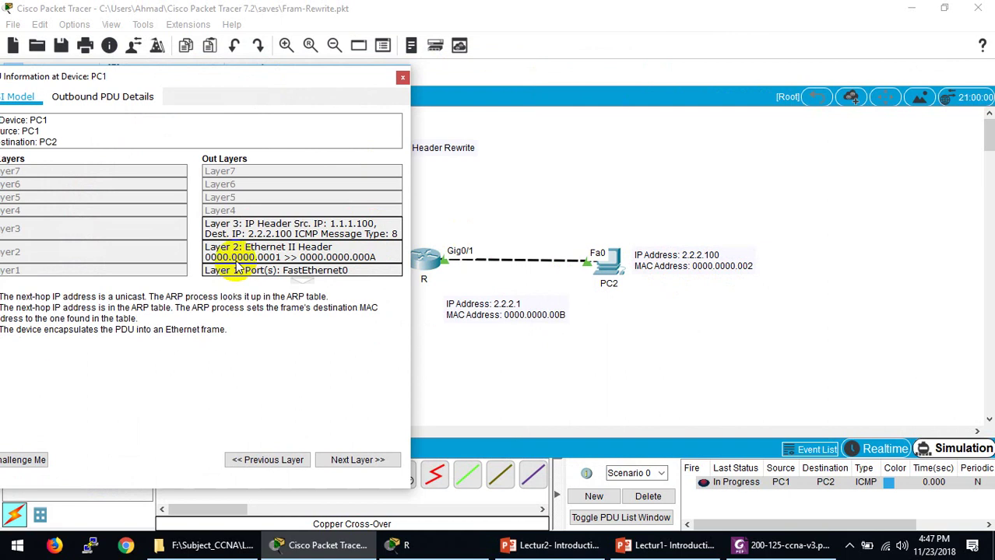
{"action": "left_click_drag", "start_coordinate": [282, 75], "coordinate": [681, 72]}
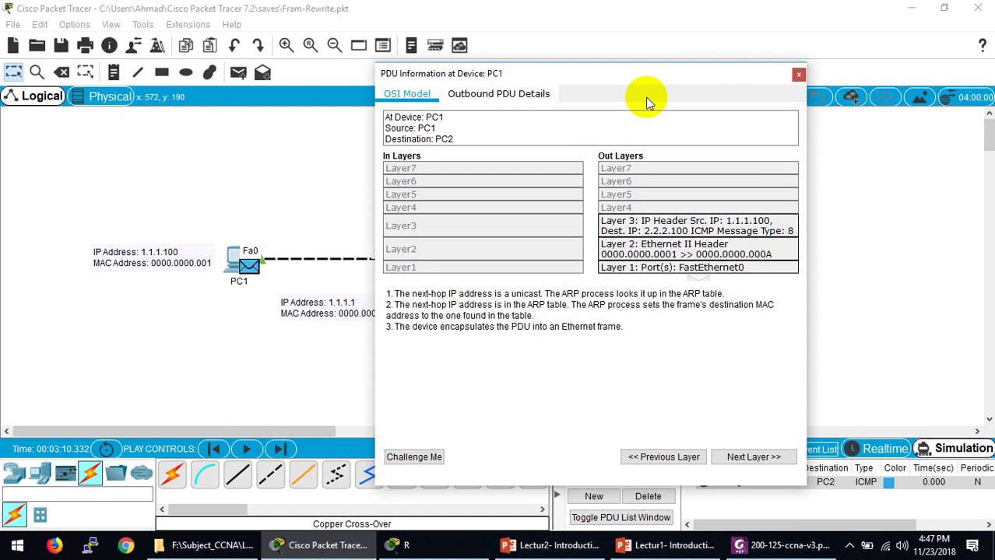
{"action": "left_click", "coordinate": [400, 545]}
{"action": "left_click", "coordinate": [433, 537]}
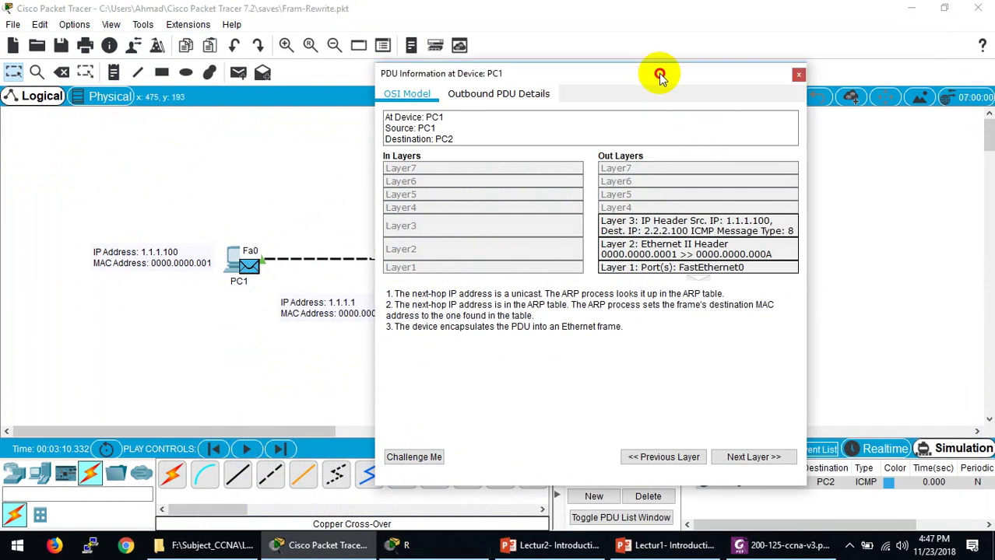
{"action": "left_click_drag", "start_coordinate": [660, 78], "coordinate": [521, 340]}
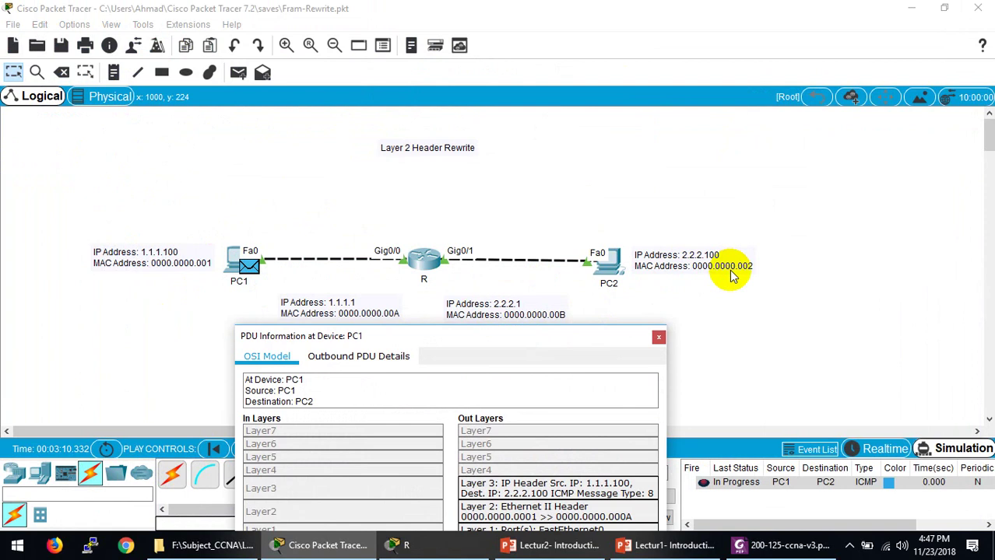
{"action": "left_click_drag", "start_coordinate": [555, 338], "coordinate": [675, 98]}
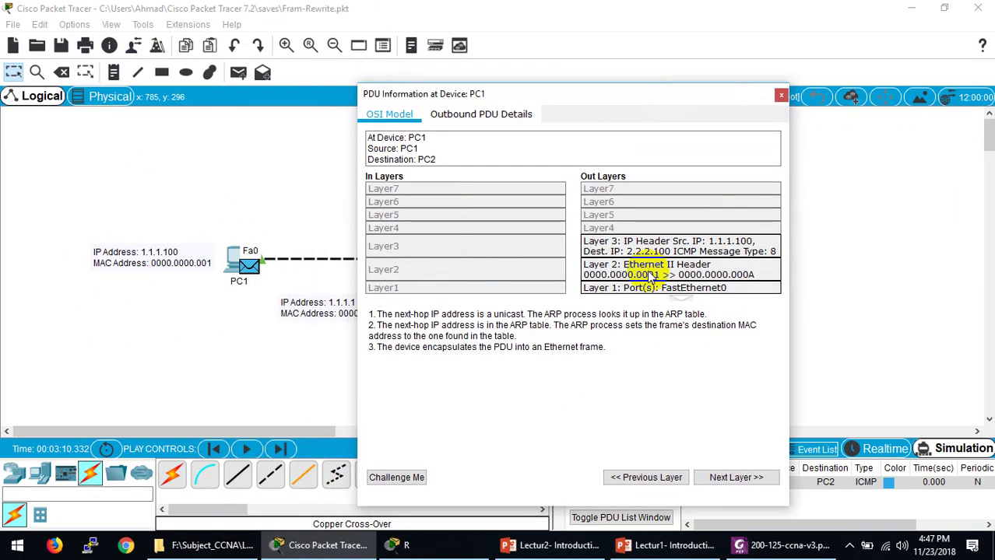
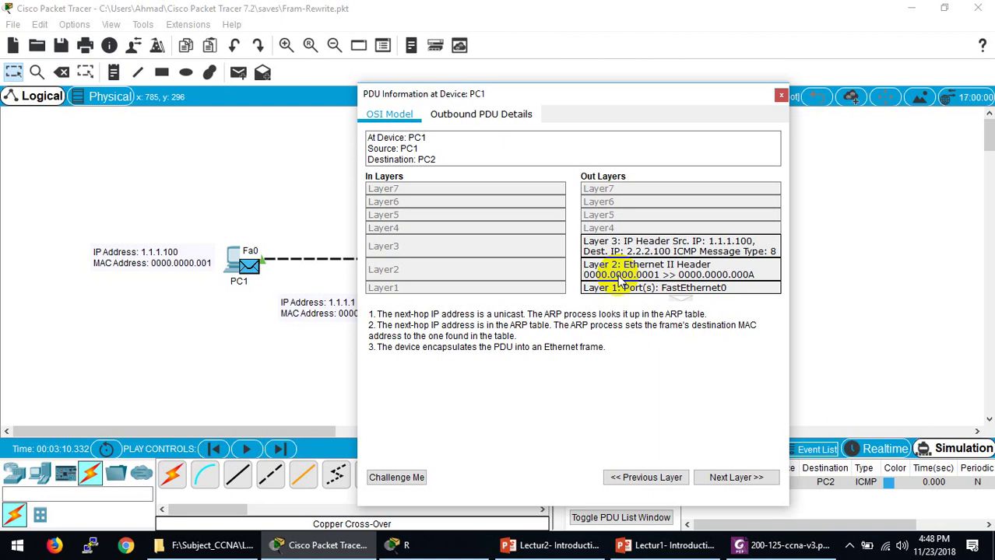
Step: Close PC1's PDU Information window to see the whole PC1–R–PC2 topology again
{"action": "left_click", "coordinate": [330, 195]}
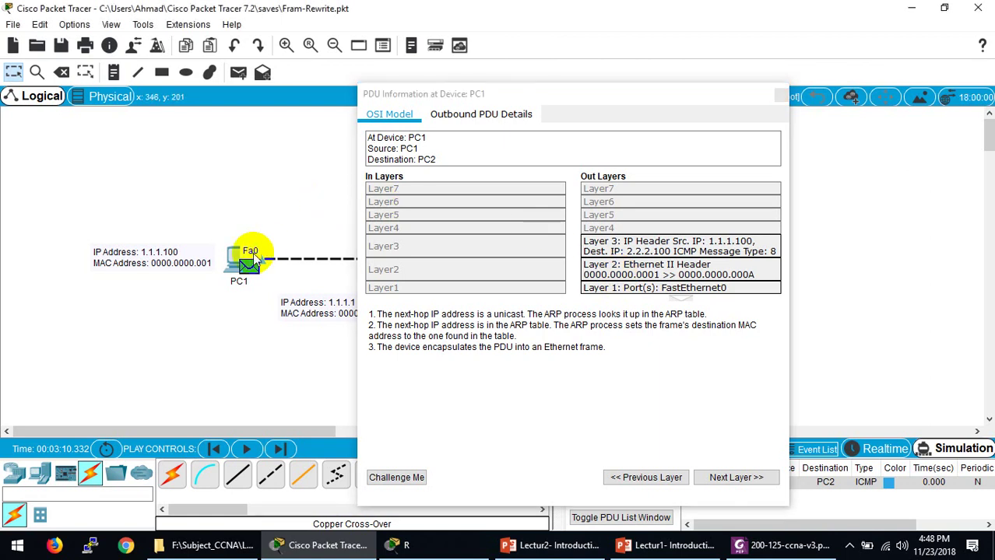
{"action": "left_click", "coordinate": [779, 94]}
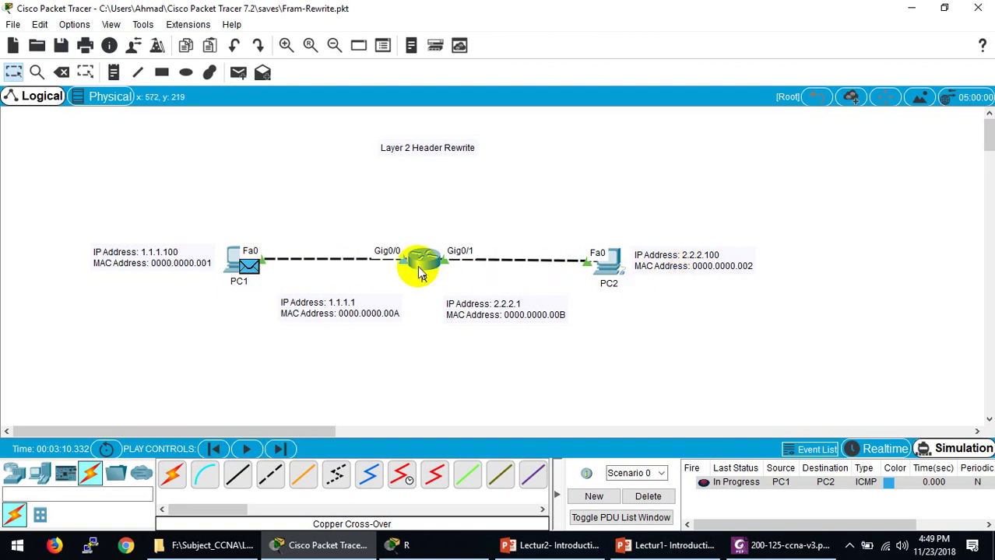
{"action": "mouse_move", "coordinate": [415, 273]}
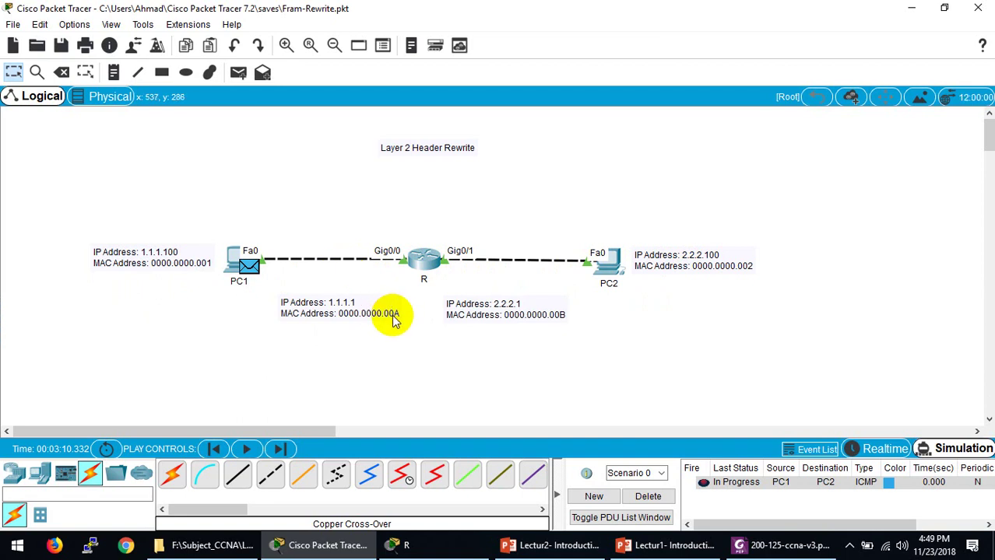
Step: Open PC1's Command Prompt and run arp -a to list its ARP table
{"action": "left_click", "coordinate": [243, 257]}
{"action": "left_click", "coordinate": [317, 97]}
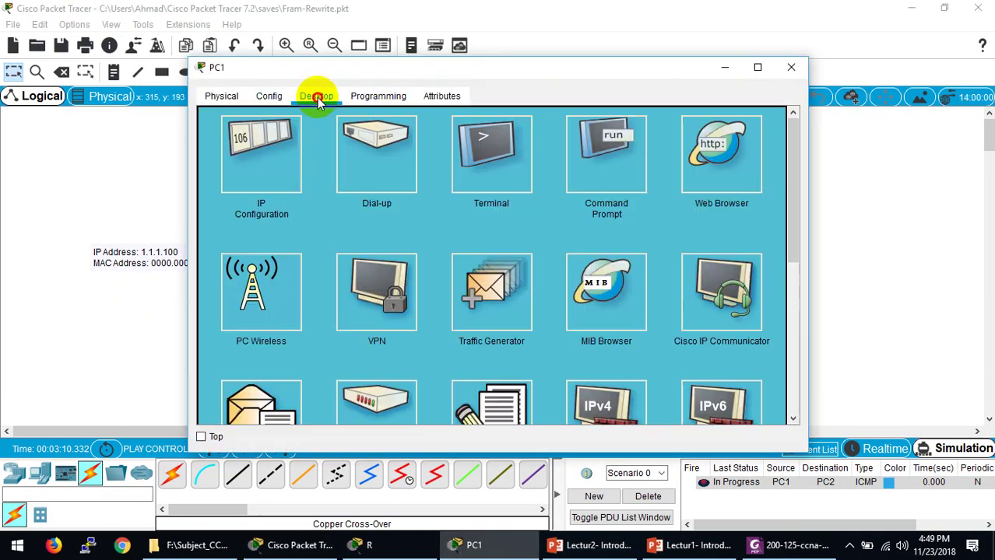
{"action": "left_click", "coordinate": [573, 157]}
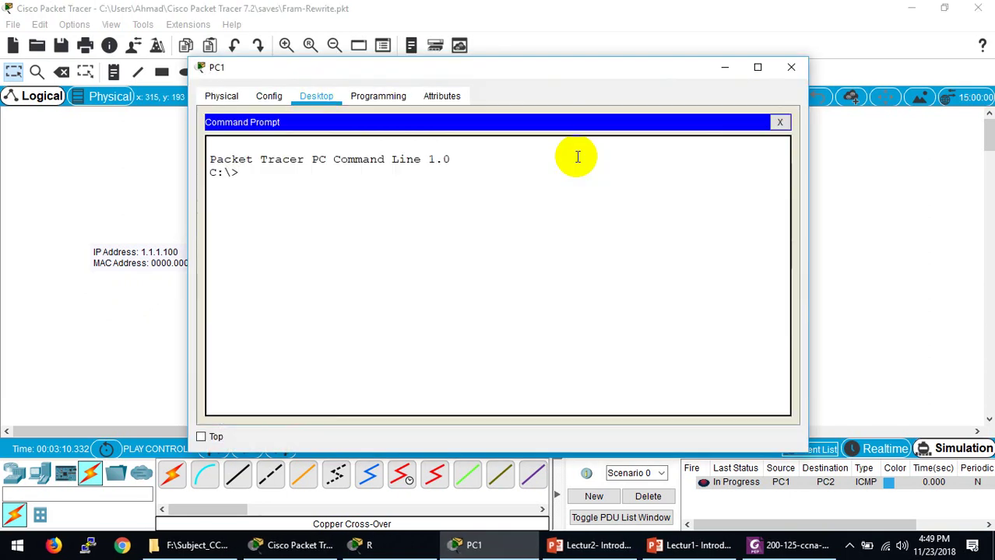
{"action": "type", "text": "show"}
{"action": "key", "text": "BackSpace"}
{"action": "key", "text": "BackSpace"}
{"action": "key", "text": "BackSpace"}
{"action": "key", "text": "BackSpace"}
{"action": "type", "text": "arp -a"}
{"action": "key", "text": "Return"}
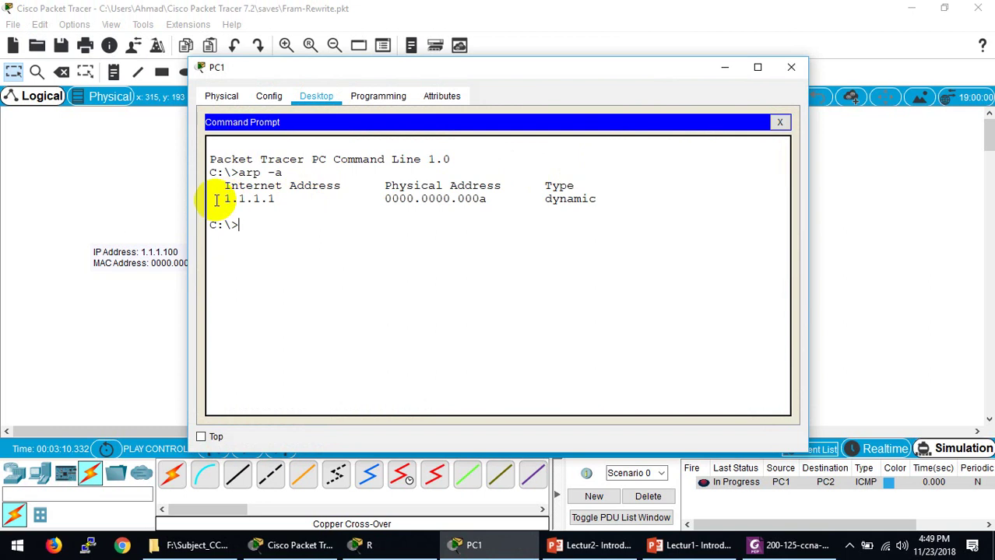
Step: Highlight the 1.1.1.1 and 0000.0000.000a entries, then move PC1's window down
{"action": "left_click_drag", "start_coordinate": [218, 199], "coordinate": [286, 201]}
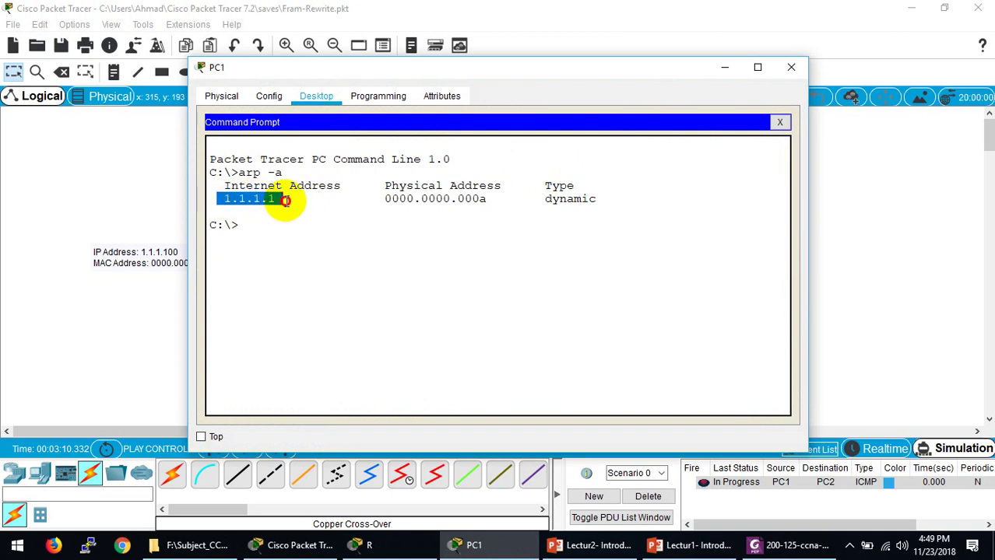
{"action": "left_click_drag", "start_coordinate": [381, 199], "coordinate": [493, 197]}
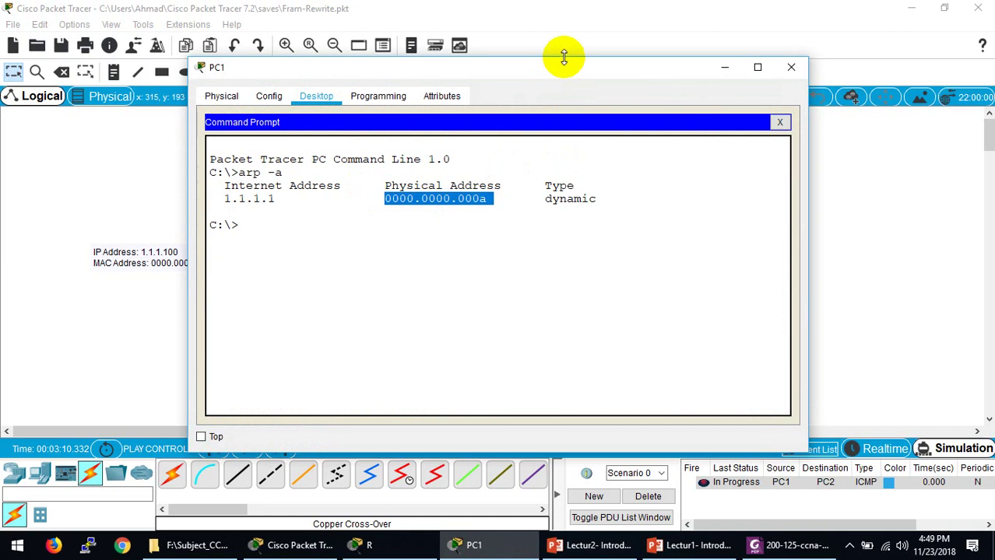
{"action": "left_click_drag", "start_coordinate": [556, 68], "coordinate": [539, 346]}
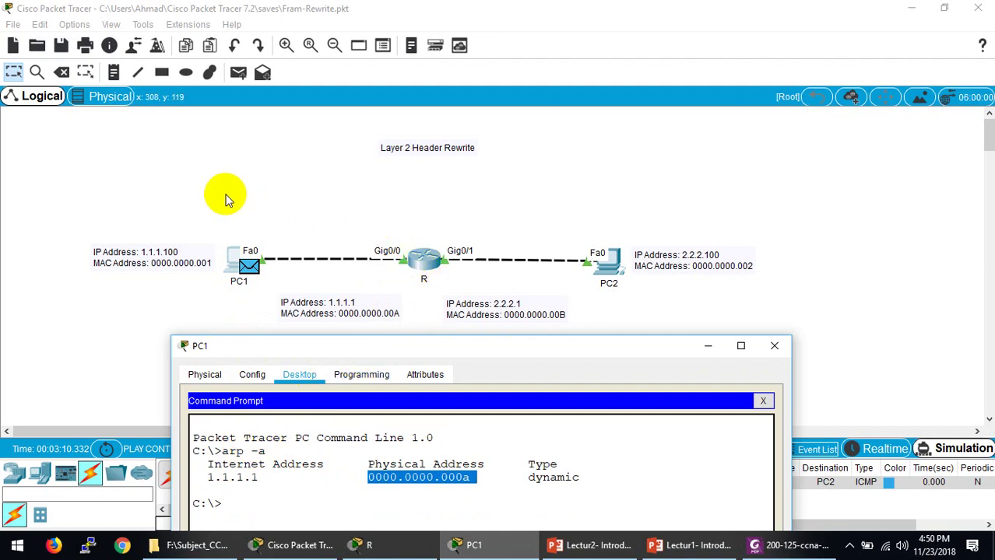
Step: Marquee-select PC1 and R's 1.1.1.1 label, then close PC1's Command Prompt and window
{"action": "left_click_drag", "start_coordinate": [224, 193], "coordinate": [409, 325]}
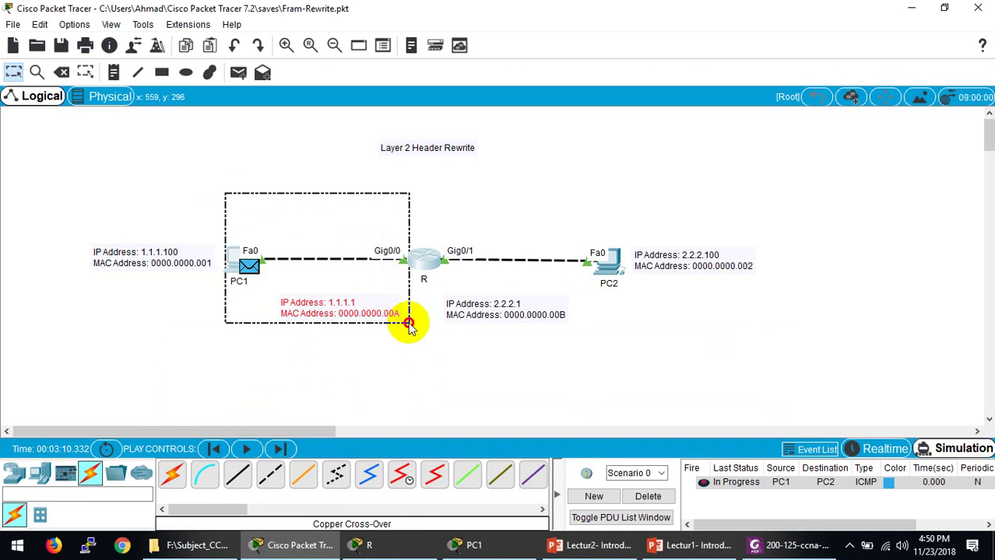
{"action": "left_click_drag", "start_coordinate": [409, 325], "coordinate": [402, 303]}
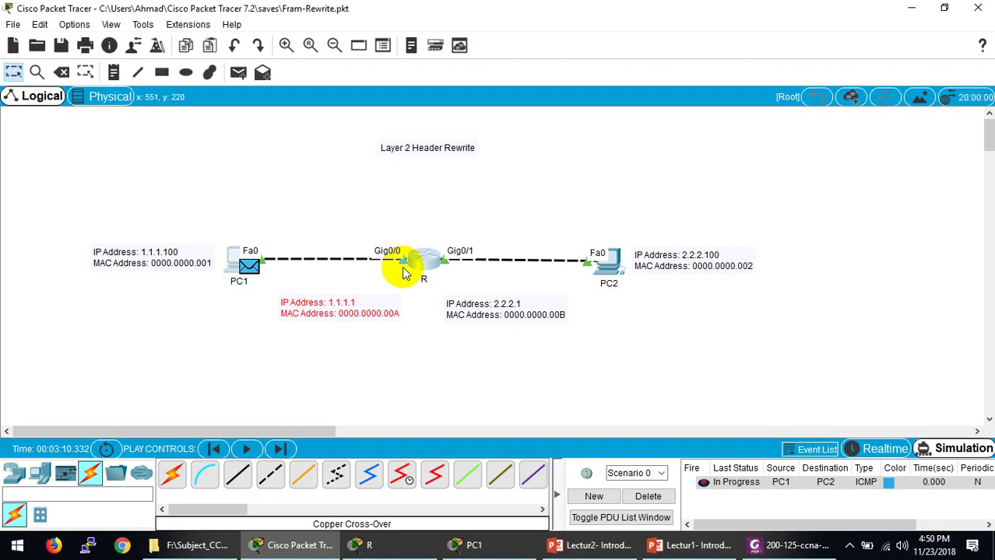
{"action": "left_click", "coordinate": [483, 553]}
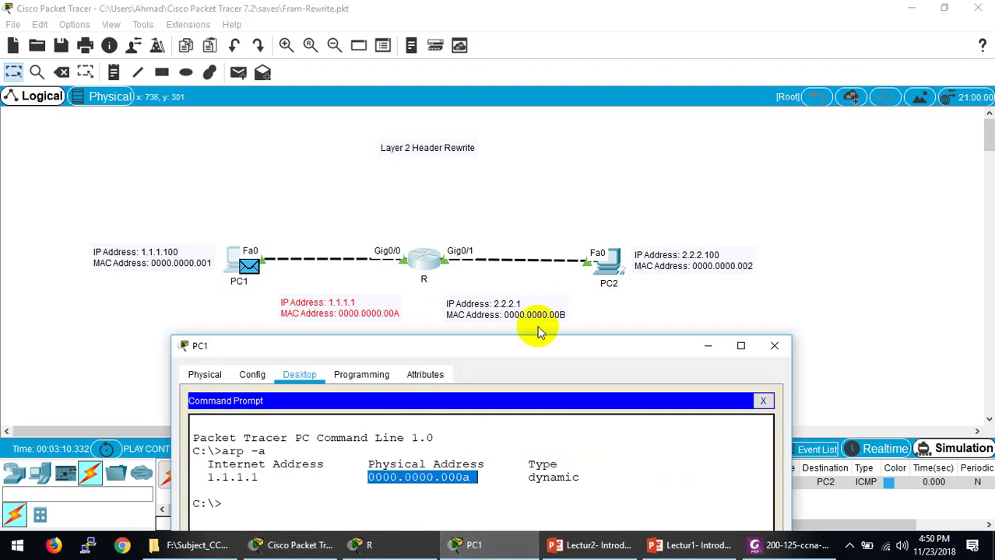
{"action": "left_click", "coordinate": [763, 401]}
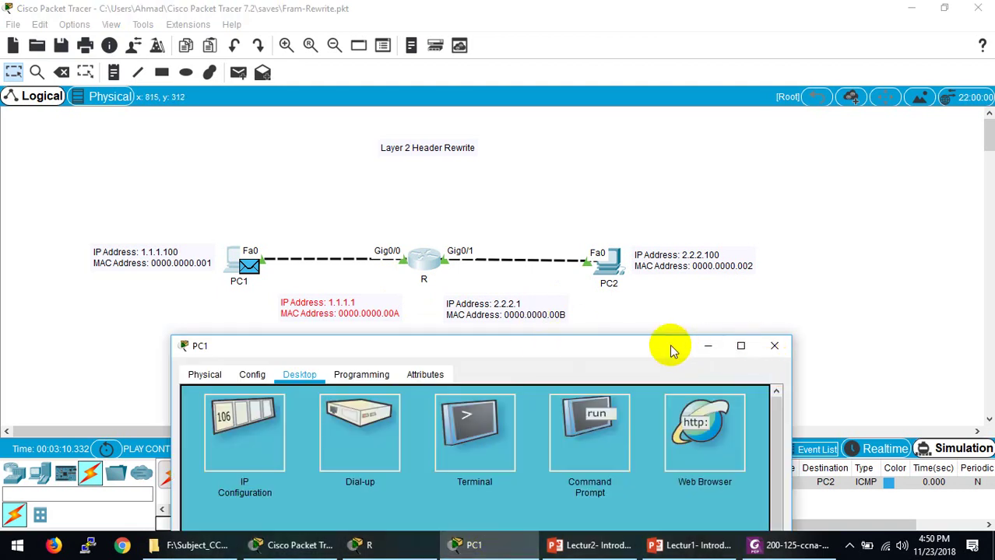
{"action": "left_click", "coordinate": [774, 346]}
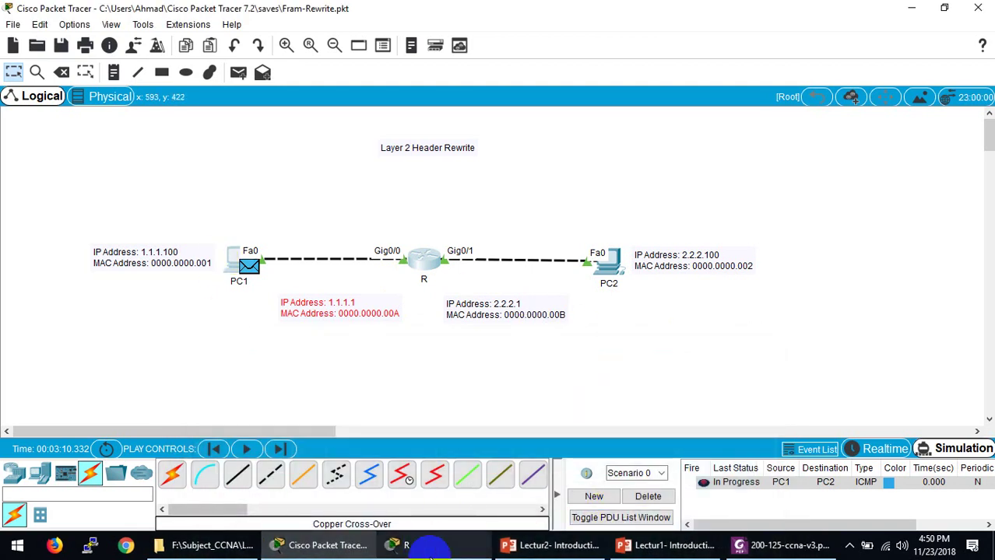
Step: Bring router R's CLI window to the front and close it
{"action": "left_click", "coordinate": [401, 545]}
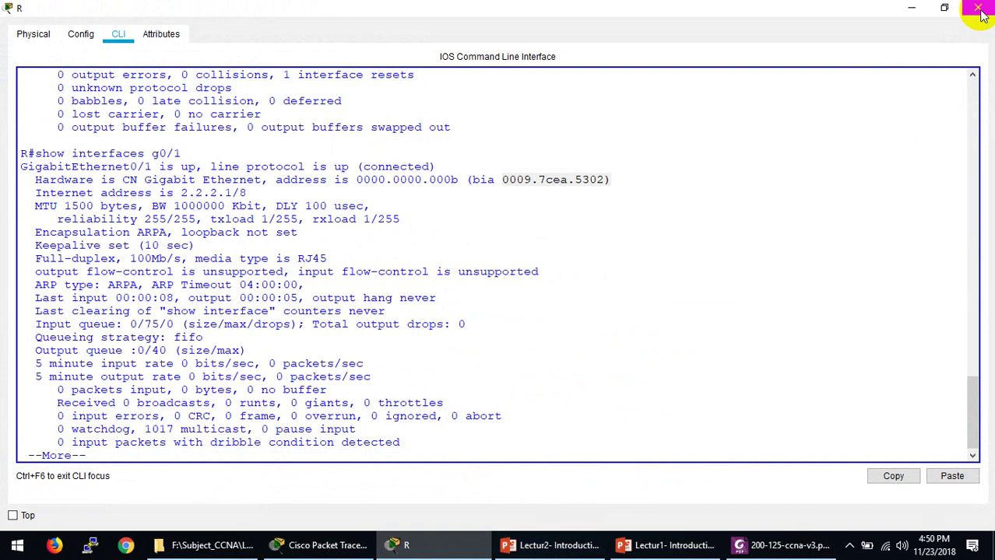
{"action": "left_click", "coordinate": [977, 8]}
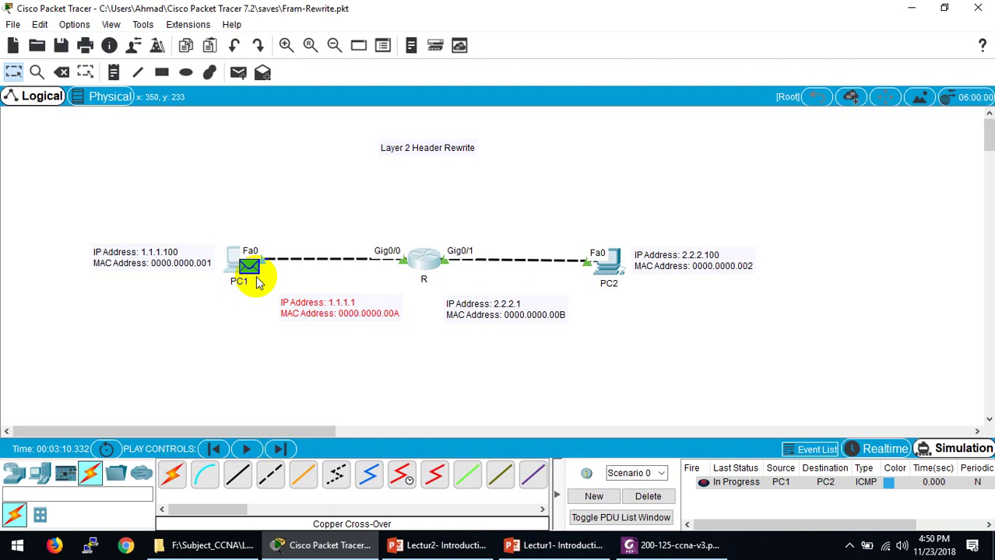
{"action": "left_click", "coordinate": [249, 267]}
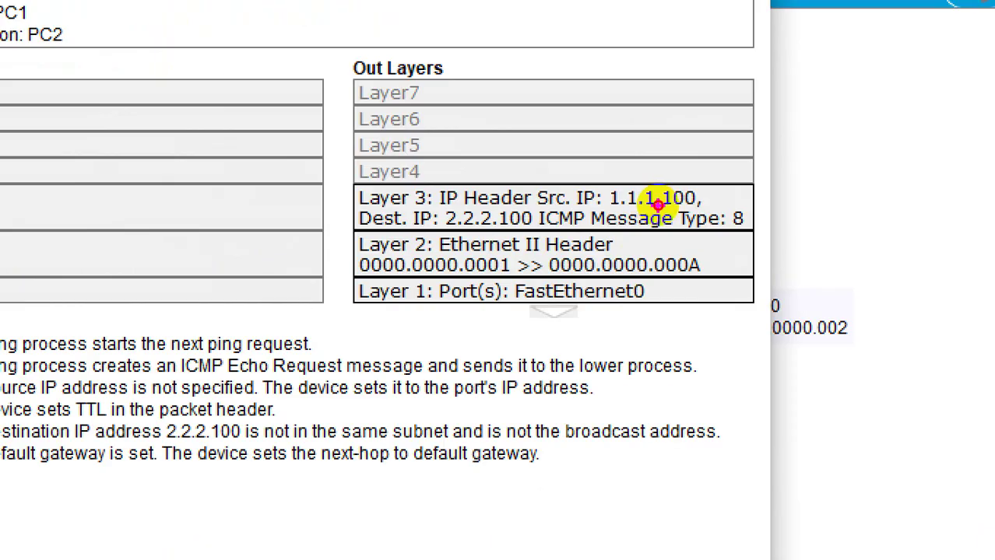
{"action": "left_click_drag", "start_coordinate": [629, 206], "coordinate": [693, 204]}
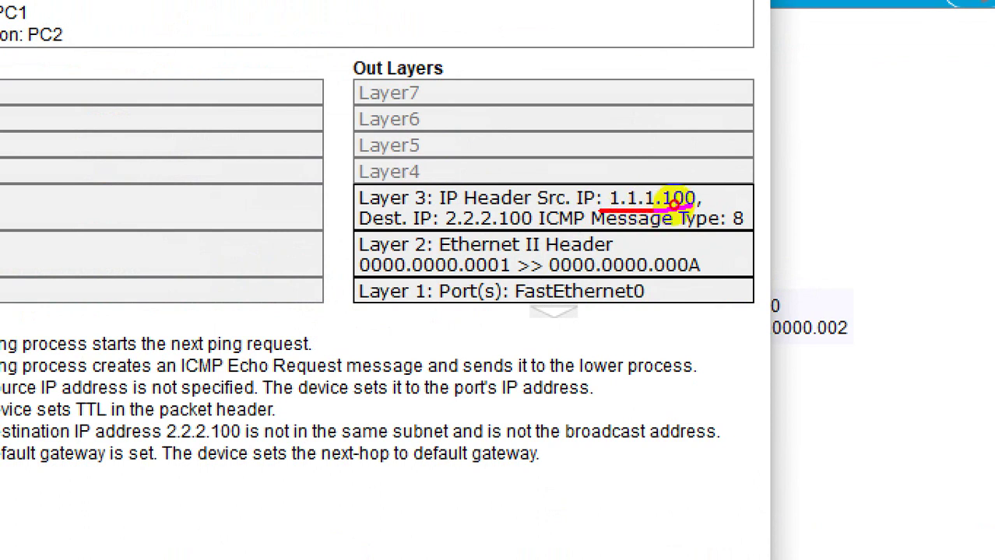
{"action": "left_click_drag", "start_coordinate": [444, 228], "coordinate": [533, 228]}
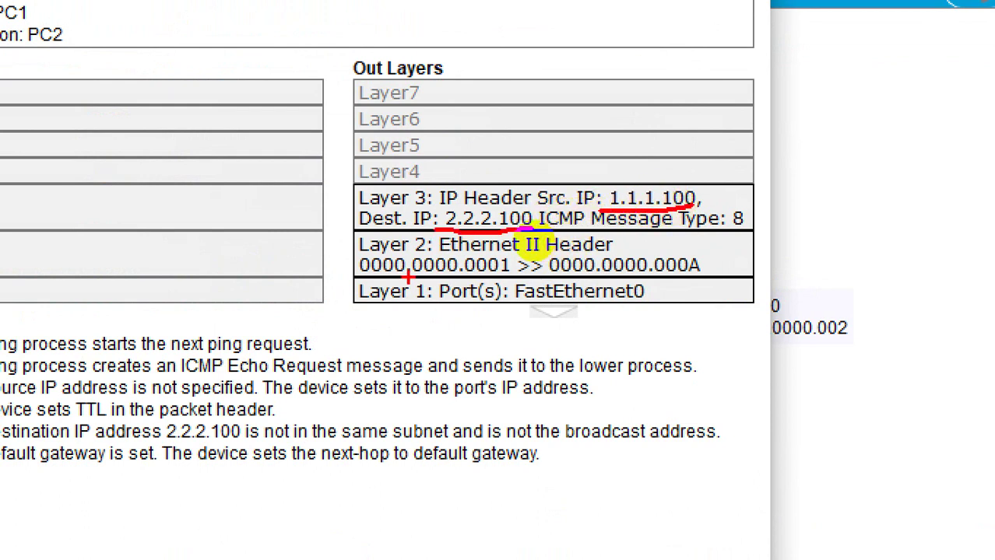
{"action": "mouse_move", "coordinate": [359, 272]}
{"action": "left_mouse_down"}
{"action": "mouse_move", "coordinate": [486, 283]}
{"action": "mouse_move", "coordinate": [689, 271]}
{"action": "left_mouse_up"}
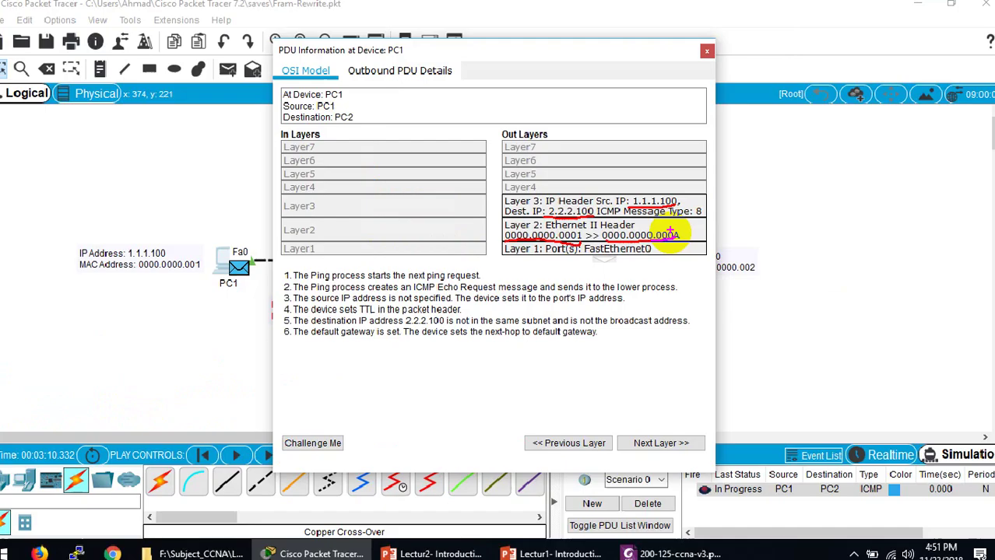
{"action": "left_click", "coordinate": [706, 51]}
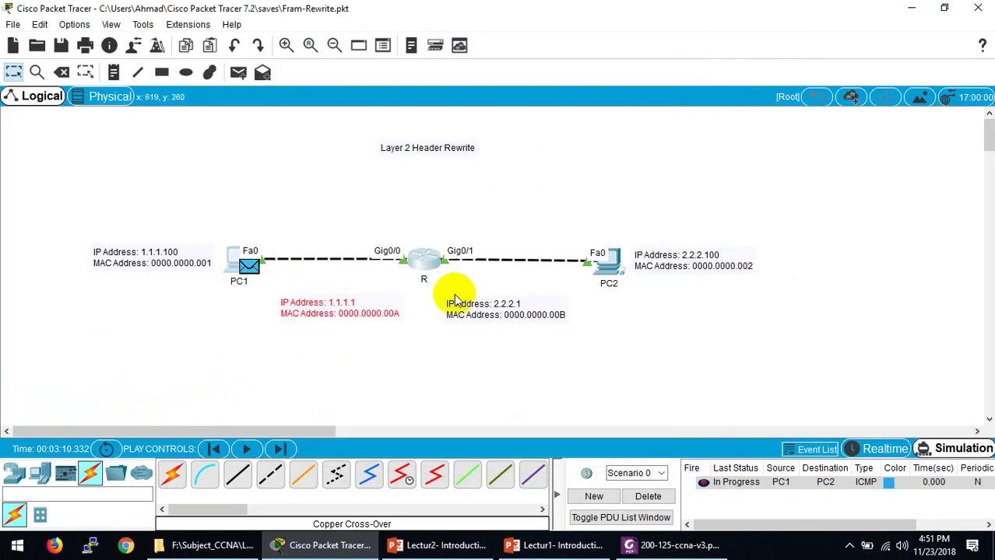
Step: Play the simulation and inspect router R's PDU details showing the MAC rewrite, then close them
{"action": "left_click", "coordinate": [246, 450]}
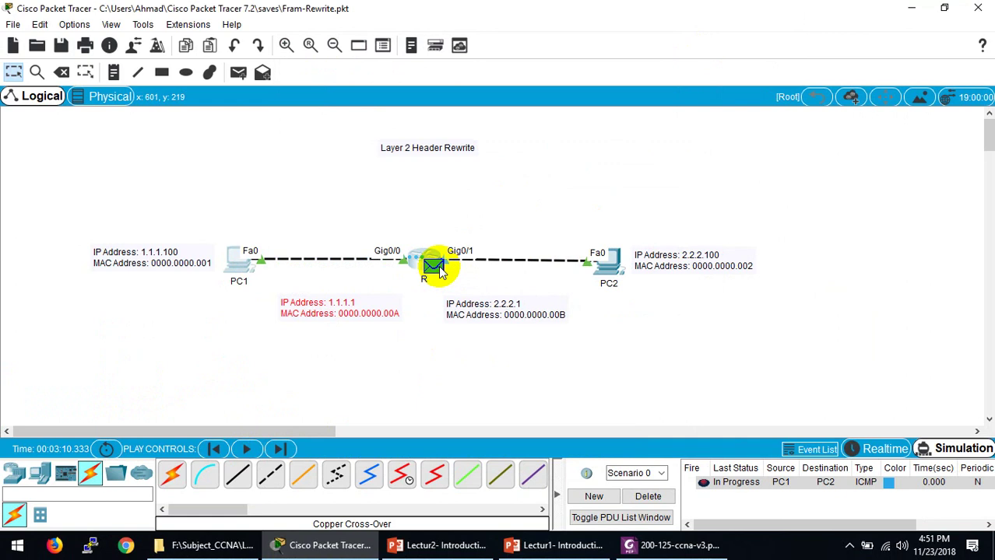
{"action": "left_click", "coordinate": [437, 268]}
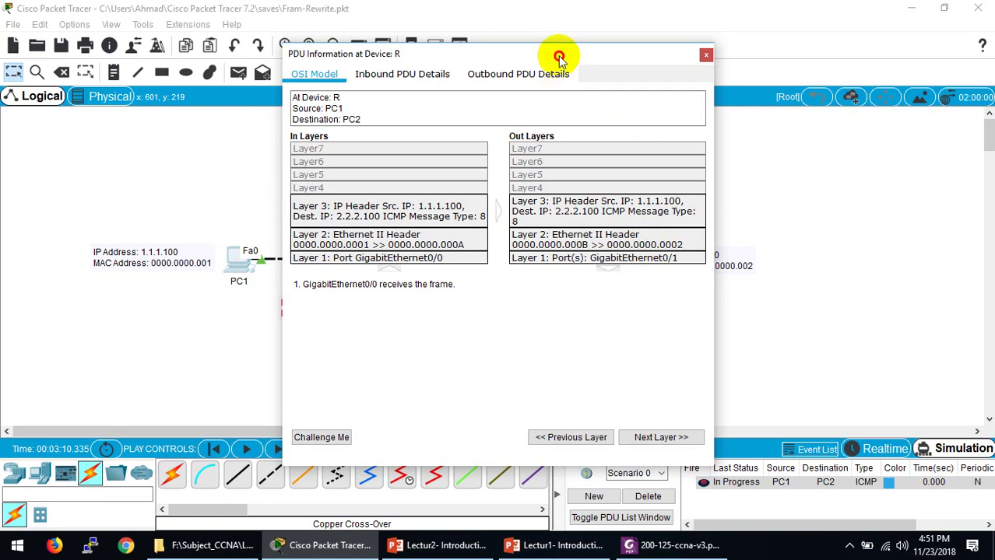
{"action": "left_click_drag", "start_coordinate": [559, 55], "coordinate": [347, 76]}
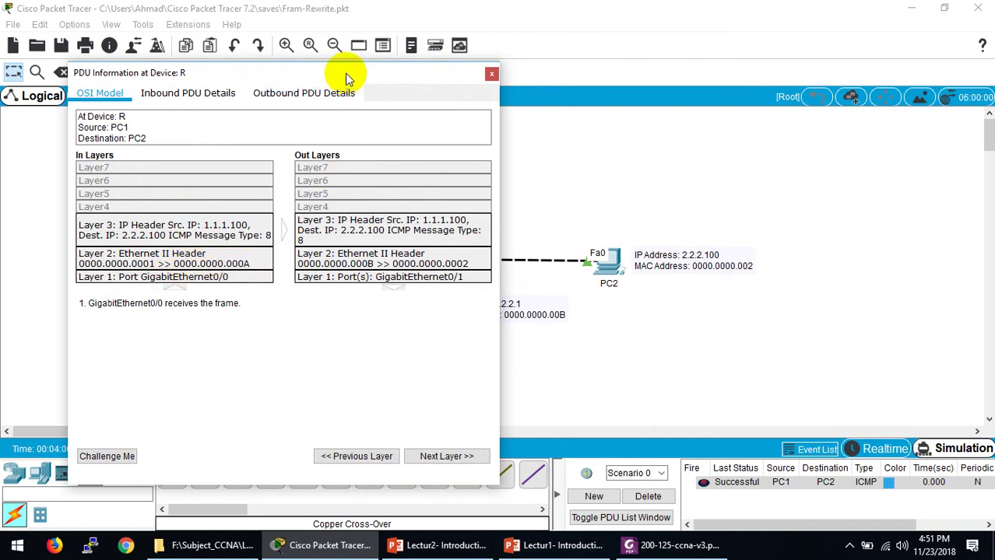
{"action": "left_click_drag", "start_coordinate": [344, 77], "coordinate": [787, 72]}
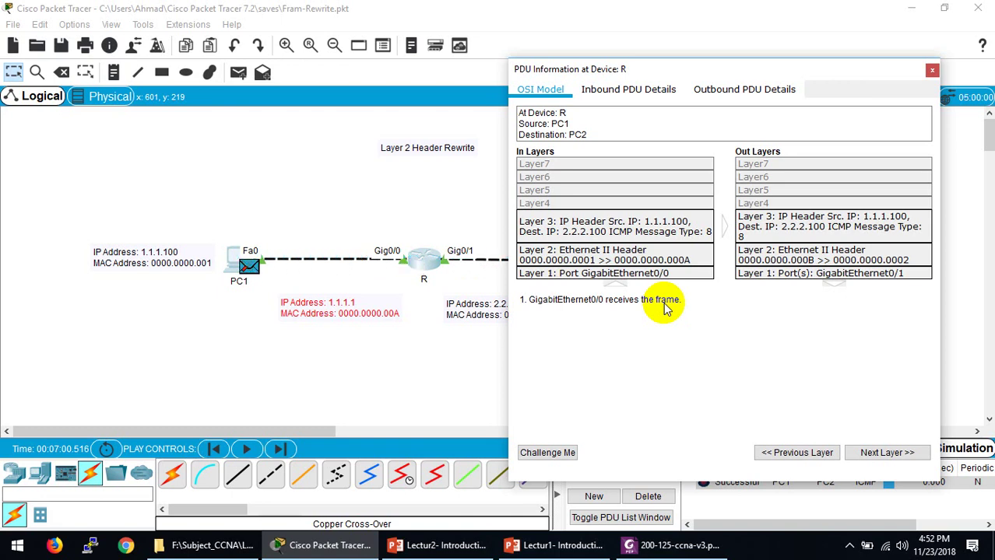
{"action": "left_click_drag", "start_coordinate": [668, 70], "coordinate": [460, 81]}
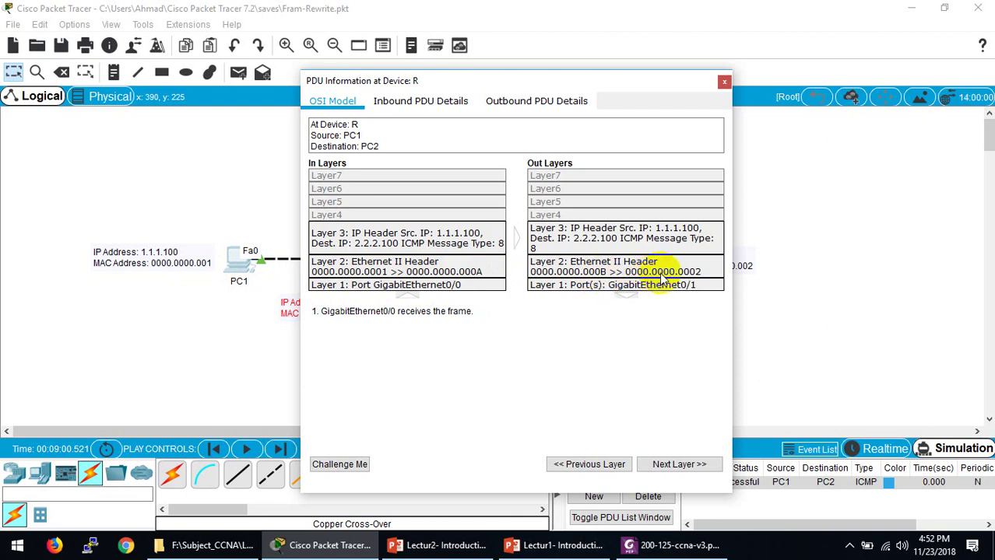
{"action": "left_click", "coordinate": [723, 80]}
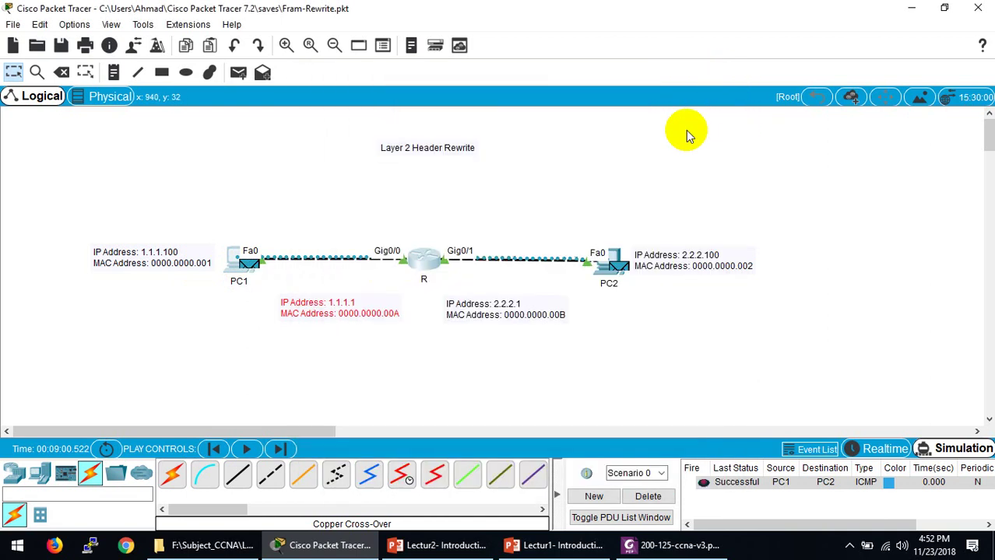
Step: Add a simple PDU from PC1 to PC2 and play the simulation
{"action": "left_click", "coordinate": [648, 496]}
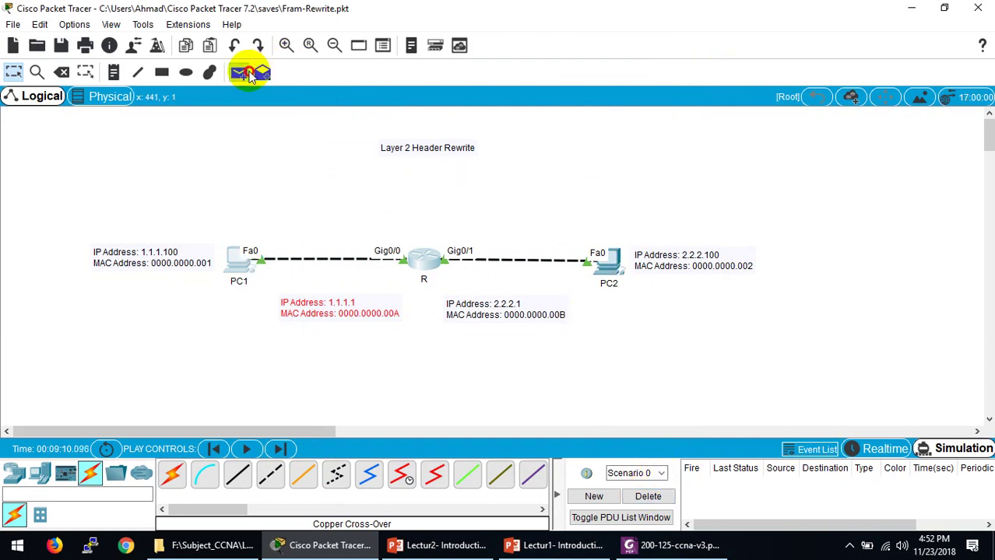
{"action": "left_click", "coordinate": [238, 72]}
{"action": "left_click", "coordinate": [244, 257]}
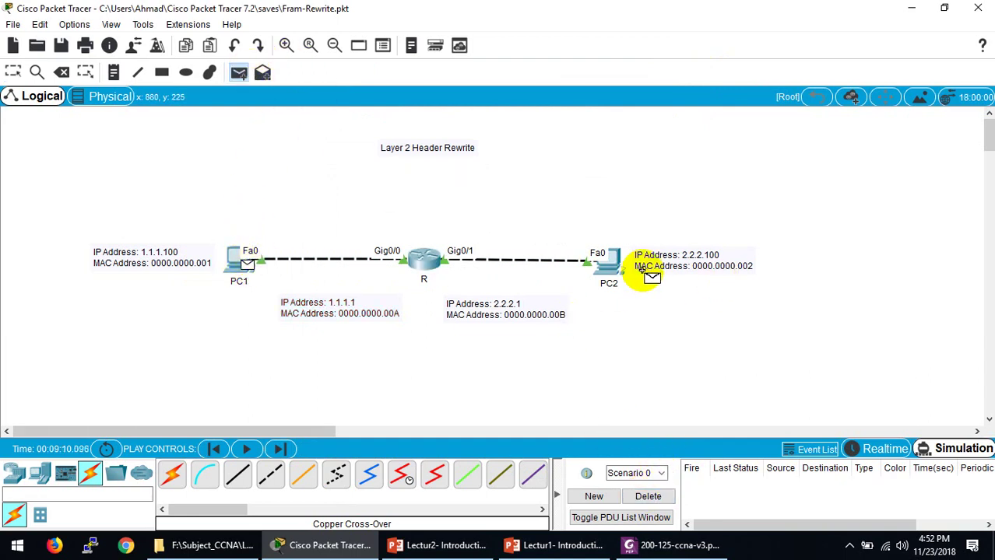
{"action": "left_click", "coordinate": [613, 271]}
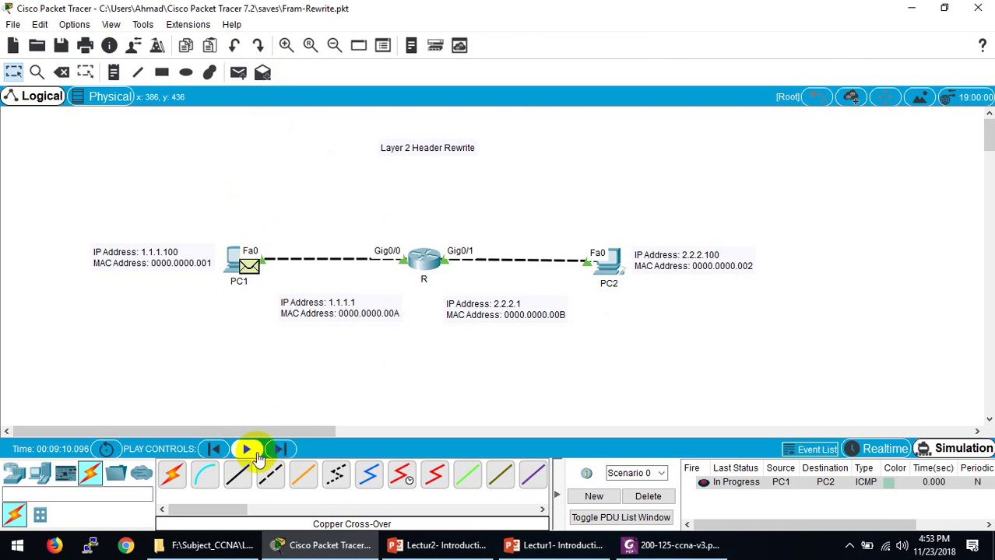
{"action": "left_click", "coordinate": [248, 451]}
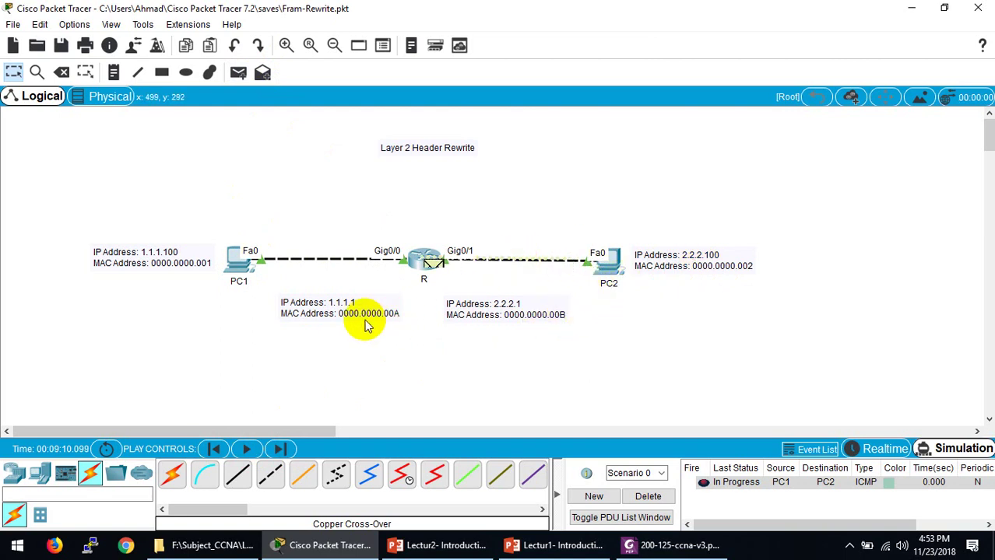
Step: Inspect the packet at router R, delete the scenario, and switch to the CCNA exam PDF
{"action": "left_click", "coordinate": [431, 265]}
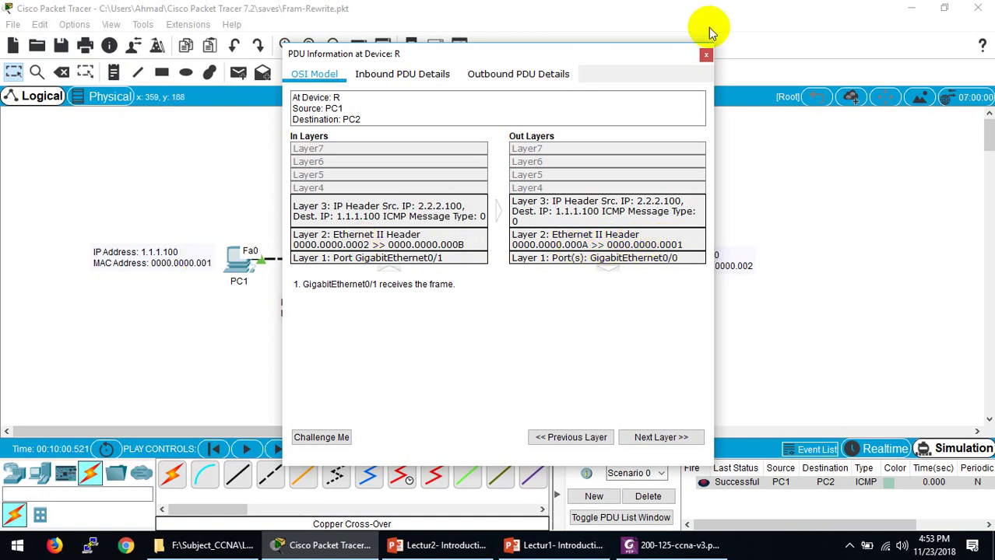
{"action": "left_click", "coordinate": [703, 55]}
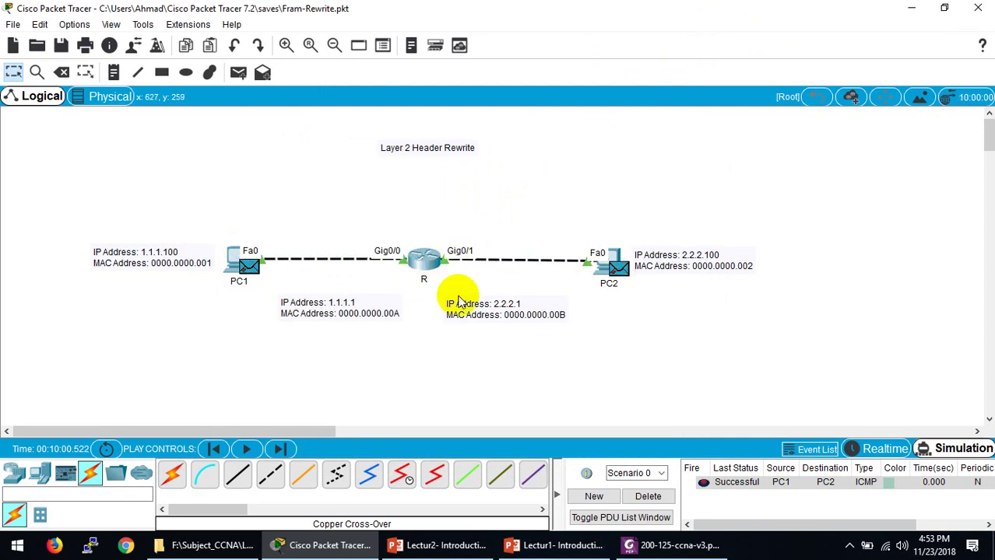
{"action": "left_click", "coordinate": [646, 497]}
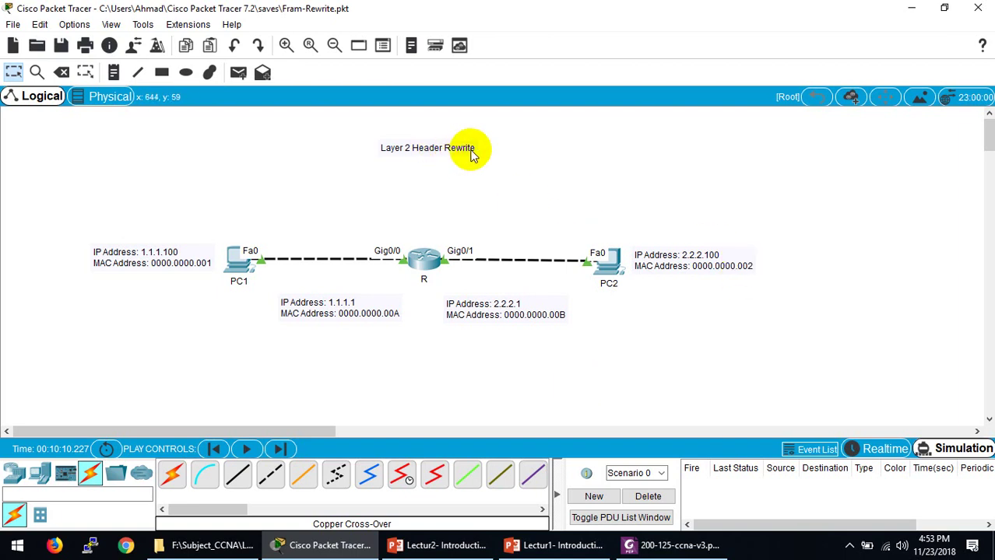
{"action": "left_click", "coordinate": [673, 545]}
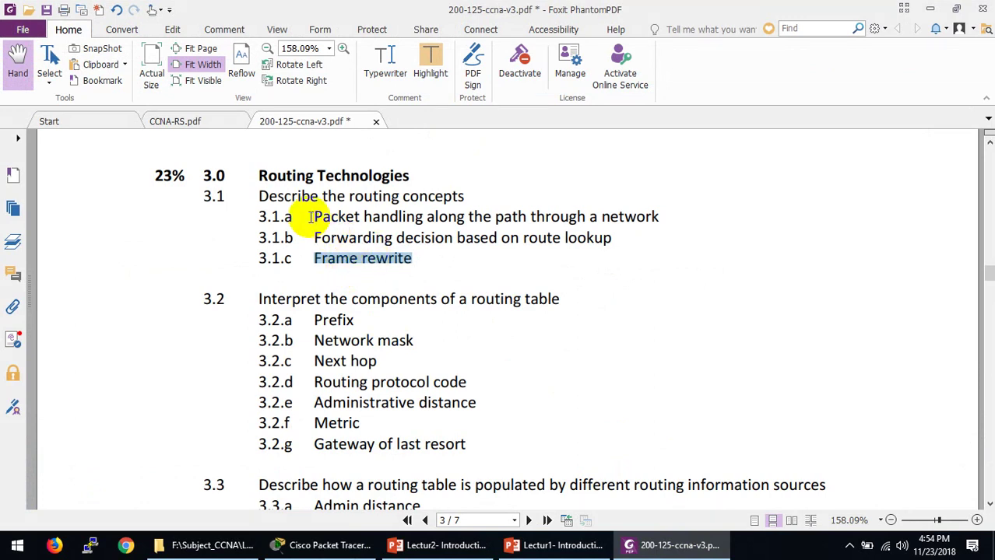
Step: Highlight PDF items 3.1.a, 3.1.b and 3.1.c (Frame rewrite), then open router R's CLI
{"action": "left_click_drag", "start_coordinate": [311, 218], "coordinate": [666, 221]}
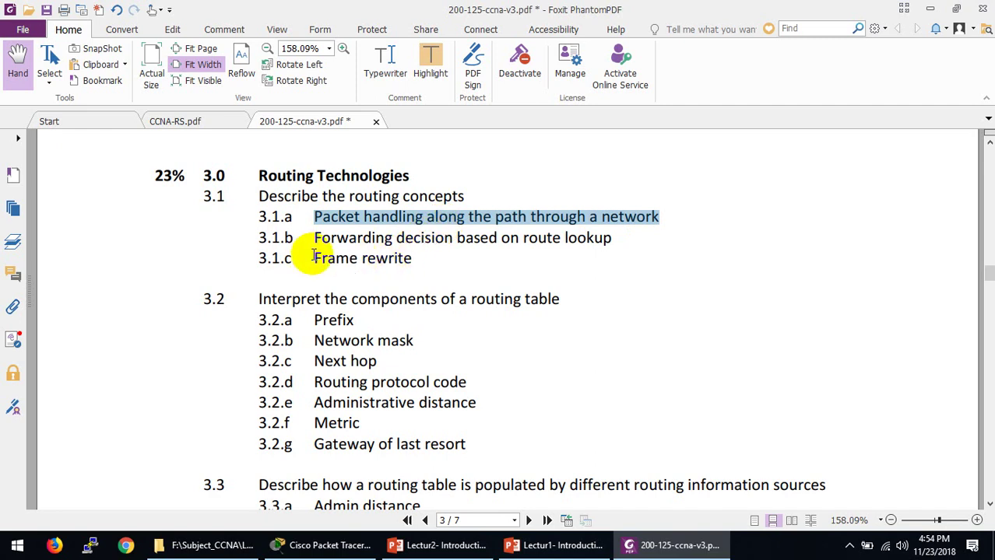
{"action": "left_click_drag", "start_coordinate": [316, 238], "coordinate": [625, 224]}
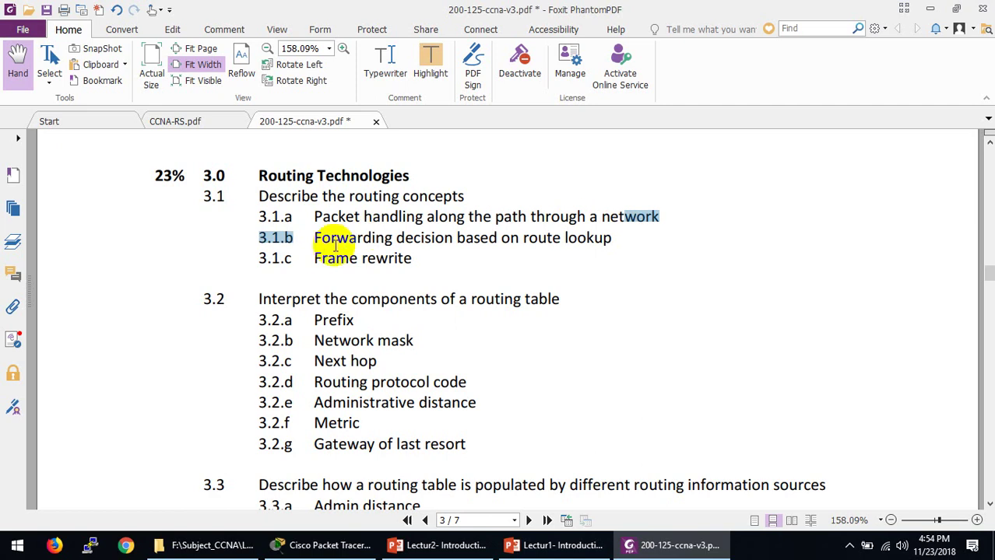
{"action": "left_click_drag", "start_coordinate": [320, 259], "coordinate": [418, 260]}
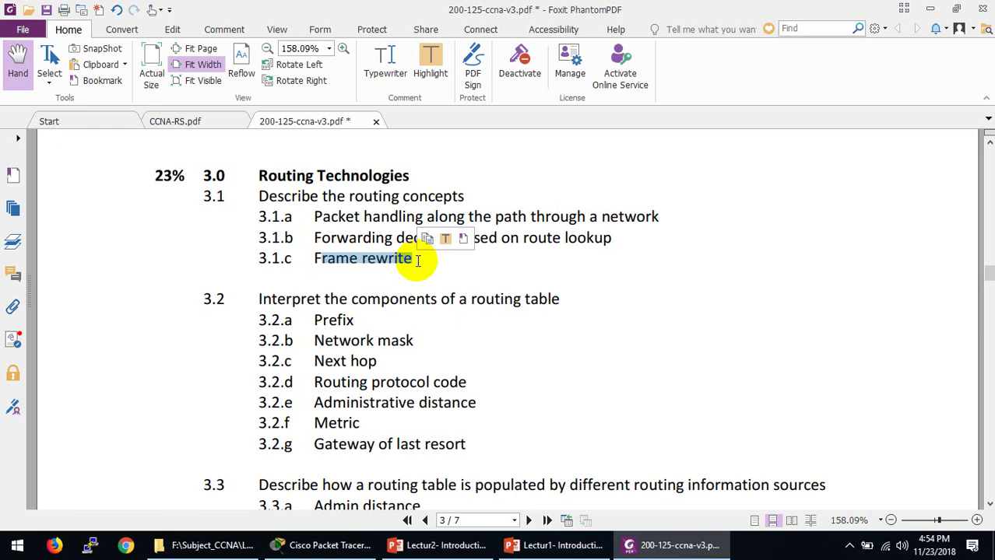
{"action": "left_click", "coordinate": [675, 545]}
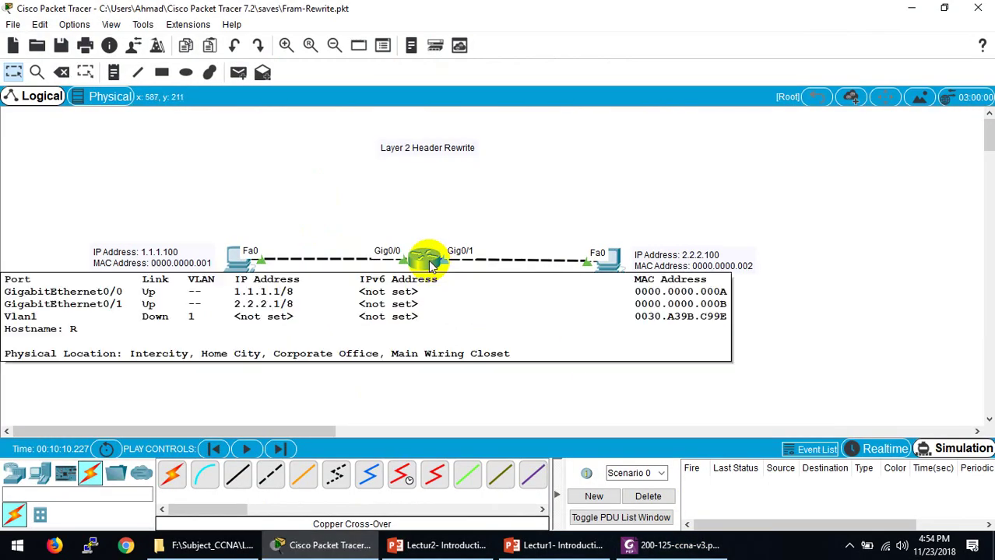
{"action": "left_click", "coordinate": [430, 262]}
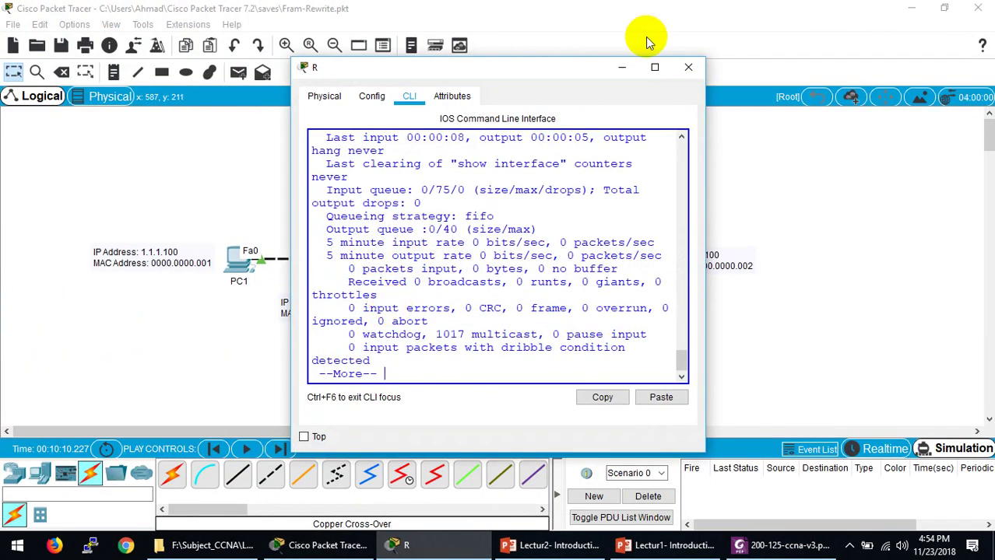
Step: Maximize R's window, finish the interface output, and run show ip route
{"action": "left_click", "coordinate": [655, 67]}
{"action": "key", "text": "Return"}
{"action": "key", "text": "Return"}
{"action": "key", "text": "Return"}
{"action": "key", "text": "Return"}
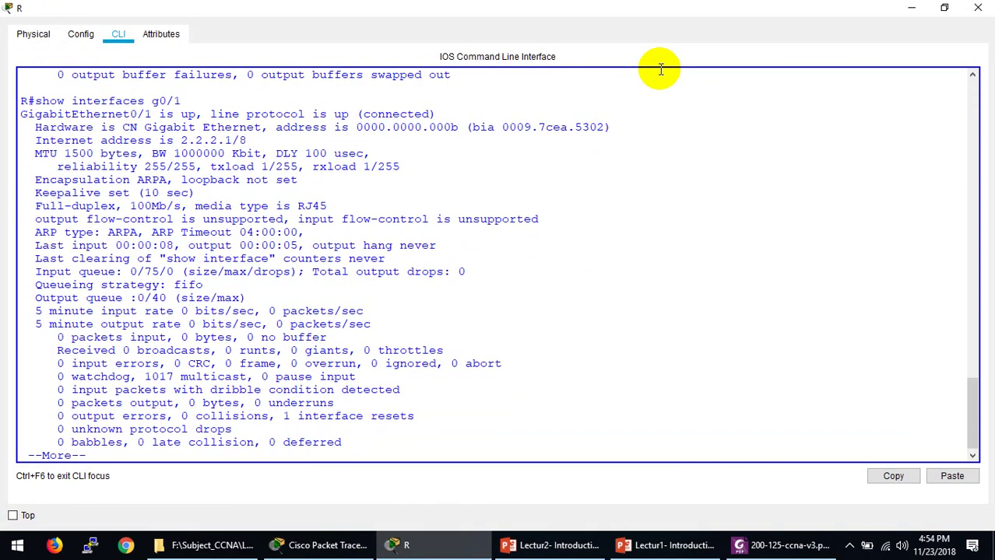
{"action": "key", "text": "Return"}
{"action": "key", "text": "Return"}
{"action": "key", "text": "Return"}
{"action": "key", "text": "Return"}
{"action": "type", "text": "shpwo"}
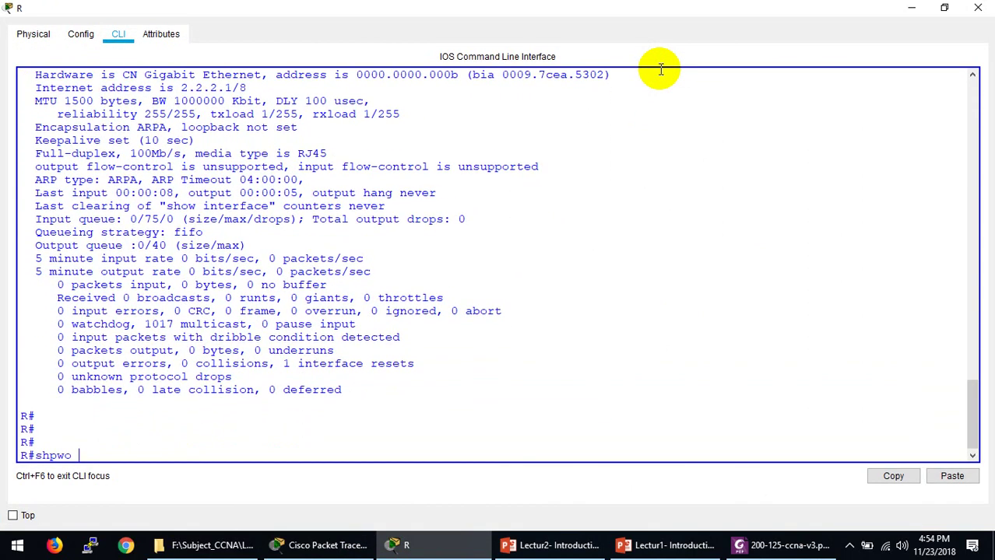
{"action": "key", "text": "BackSpace"}
{"action": "key", "text": "BackSpace"}
{"action": "key", "text": "BackSpace"}
{"action": "key", "text": "BackSpace"}
{"action": "type", "text": "o"}
{"action": "type", "text": "rou"}
{"action": "key", "text": "Tab"}
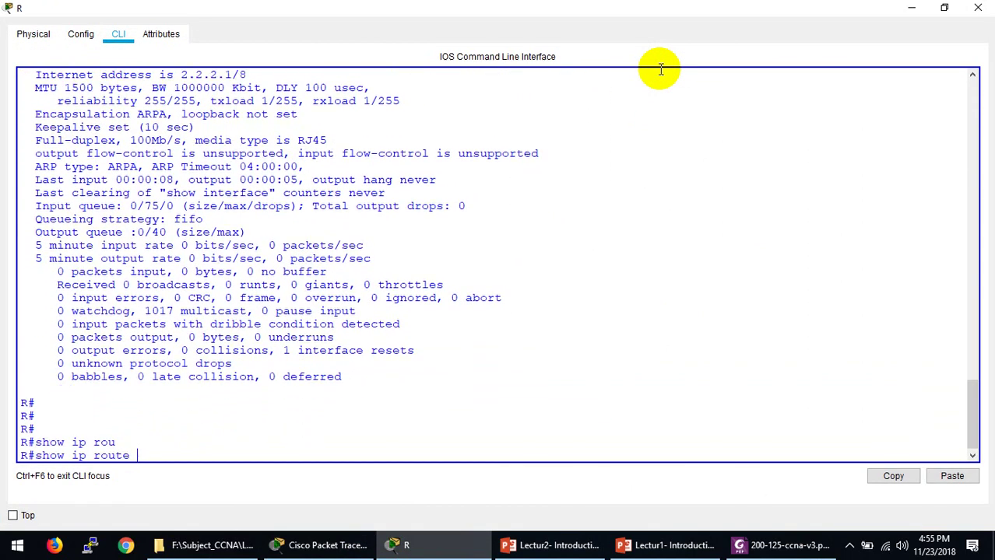
{"action": "key", "text": "Return"}
Step: Run show ip route c to list only the connected 1.0.0.0/8 and 2.0.0.0/8 routes
{"action": "key", "text": "Up"}
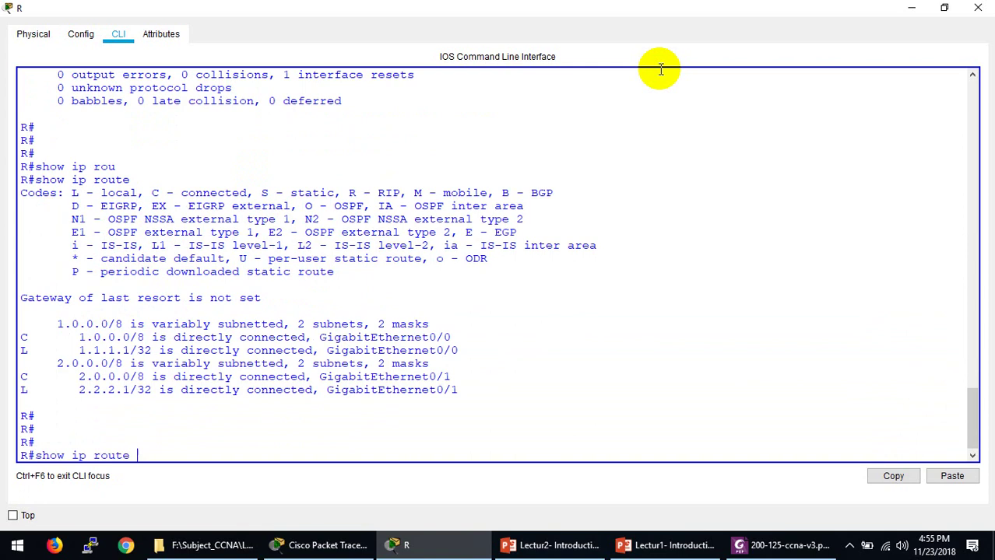
{"action": "type", "text": "c"}
{"action": "key", "text": "Return"}
{"action": "key", "text": "Return"}
{"action": "key", "text": "Return"}
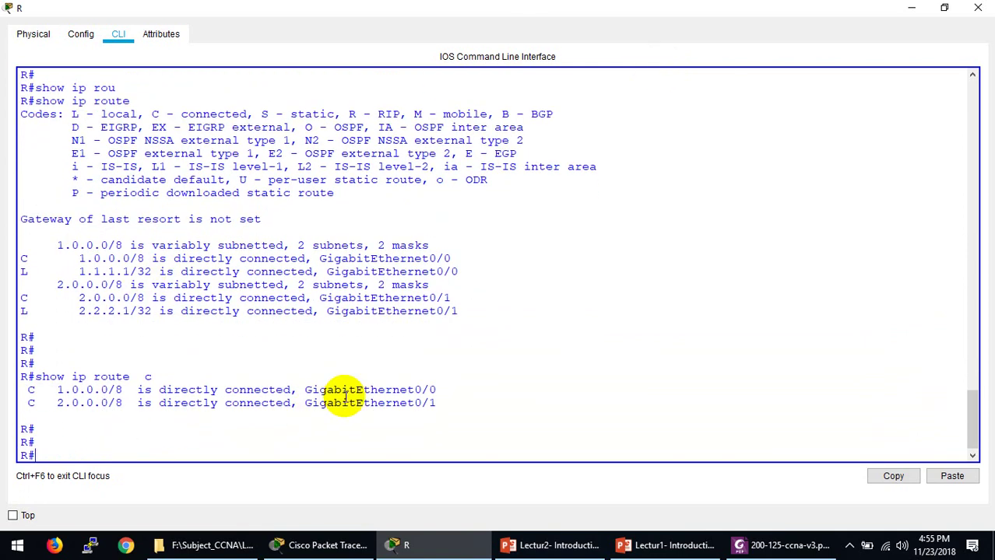
{"action": "left_click_drag", "start_coordinate": [437, 390], "coordinate": [421, 390]}
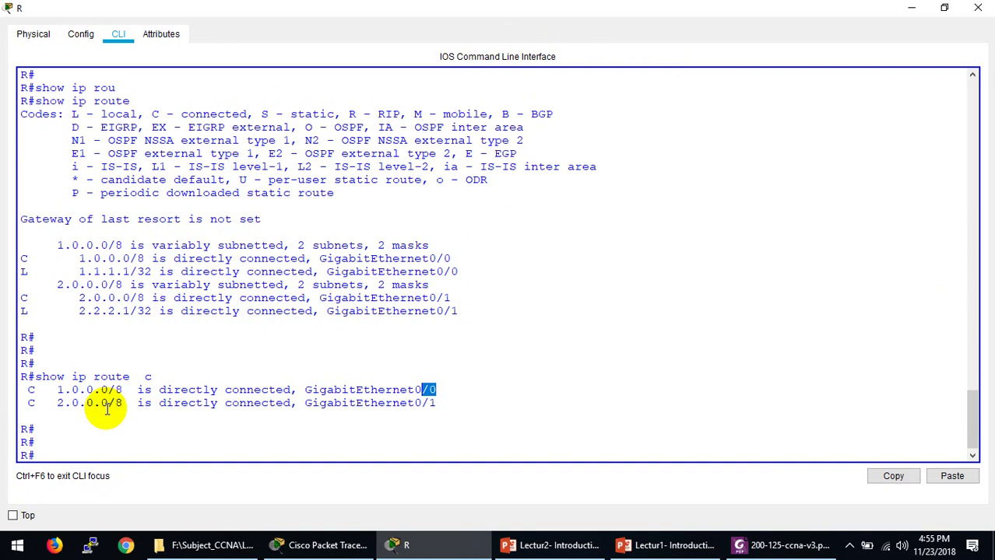
Step: Bring R's CLI back and highlight the connected 1.0.0.0/8 and local 1.1.1.1 routes
{"action": "left_click", "coordinate": [402, 544]}
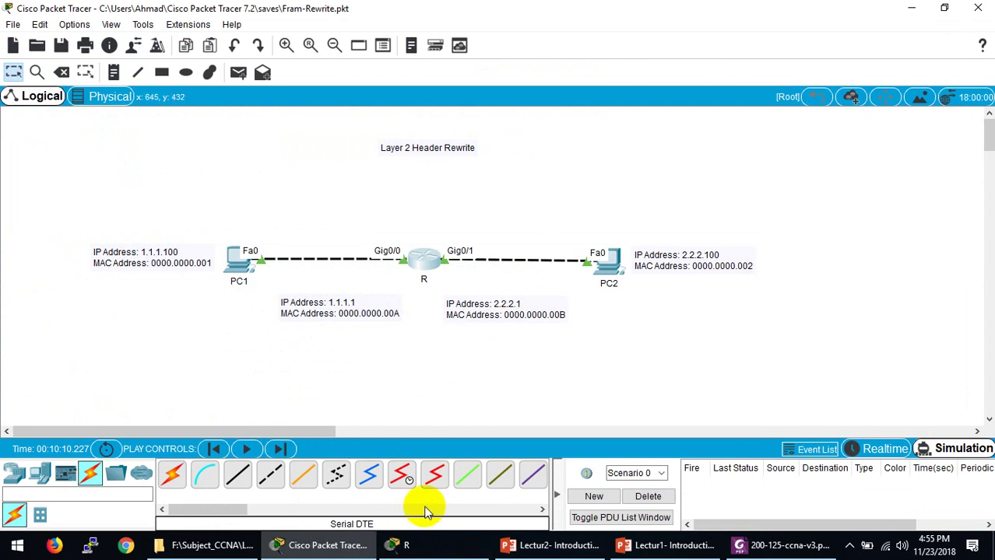
{"action": "left_click", "coordinate": [402, 545]}
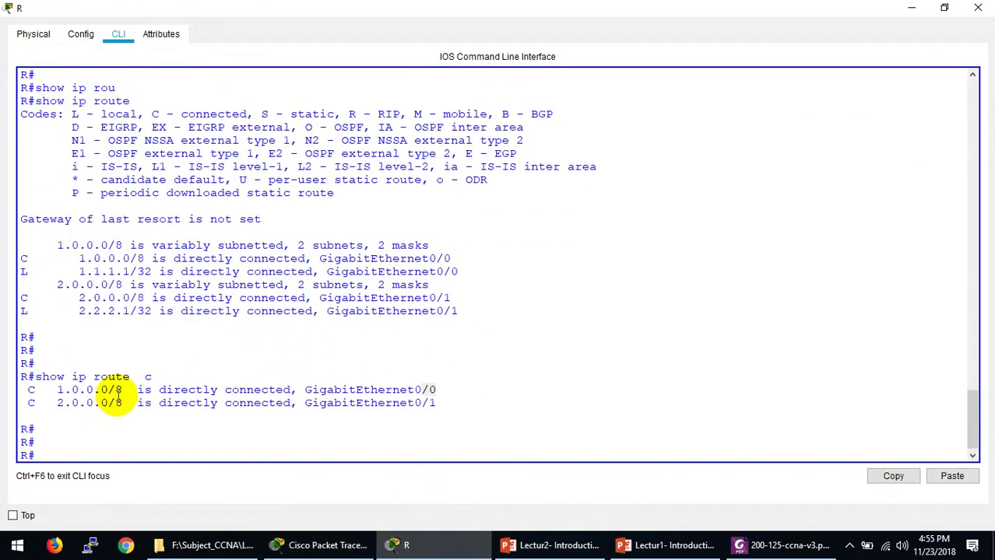
{"action": "left_click", "coordinate": [118, 390]}
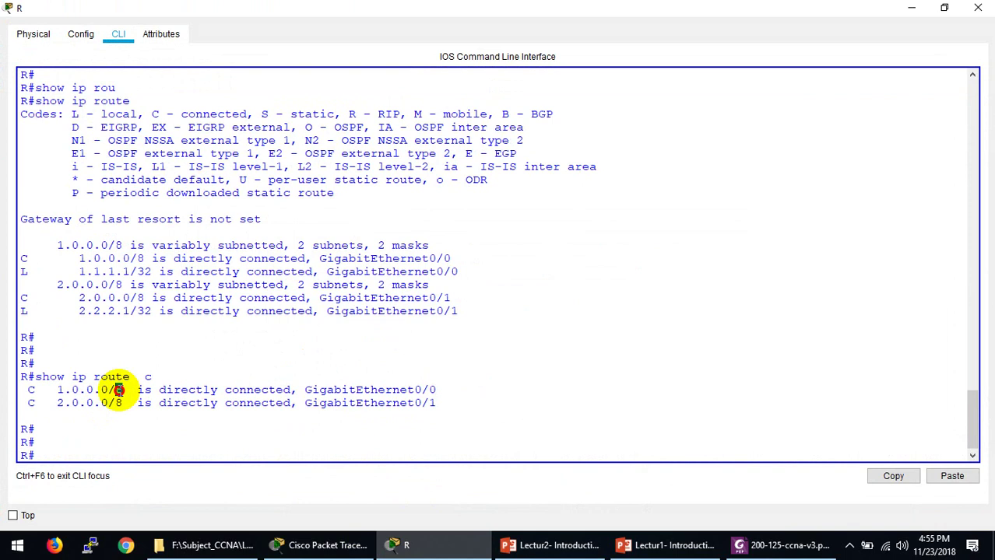
{"action": "left_click", "coordinate": [51, 243]}
{"action": "left_click_drag", "start_coordinate": [51, 243], "coordinate": [151, 270]}
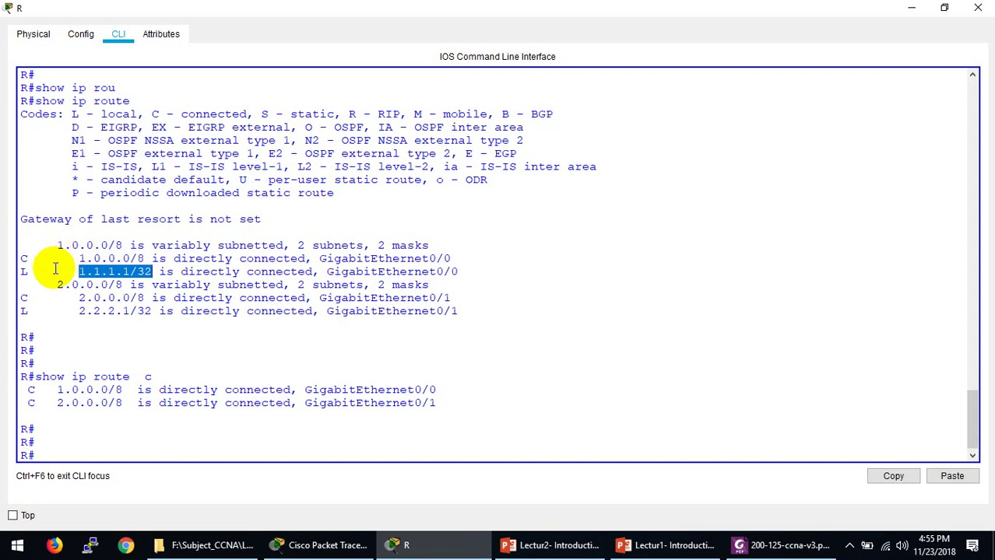
{"action": "left_click_drag", "start_coordinate": [56, 245], "coordinate": [106, 247]}
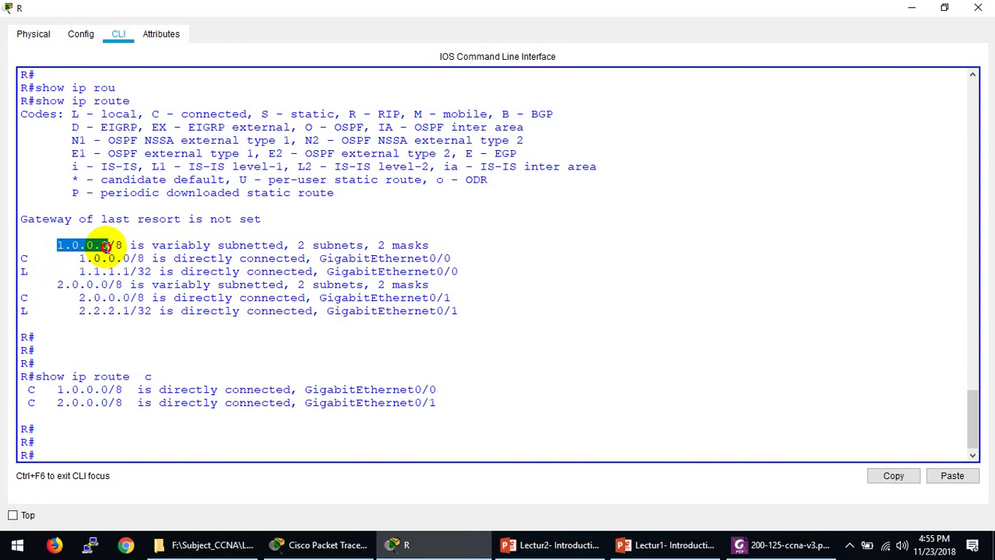
{"action": "left_click_drag", "start_coordinate": [78, 258], "coordinate": [141, 259]}
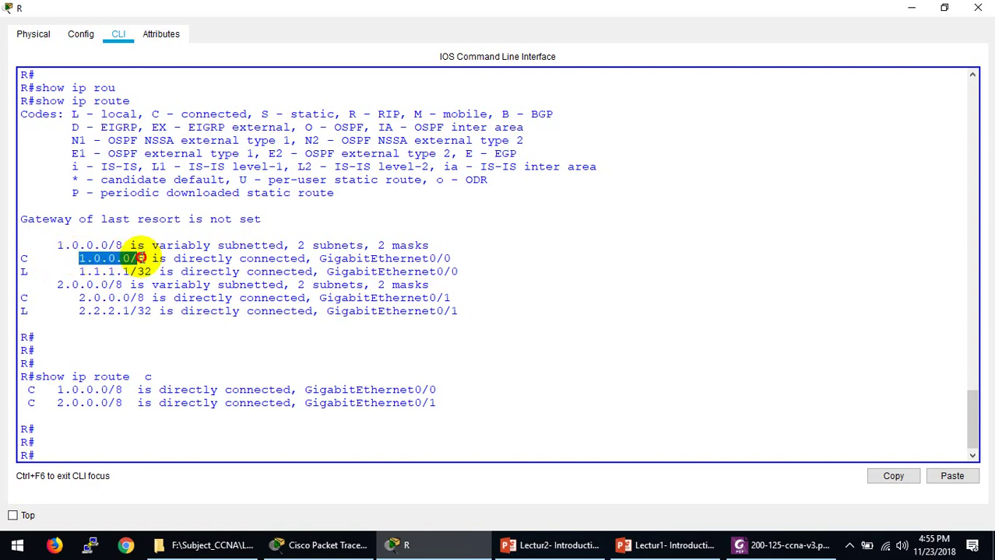
{"action": "left_click_drag", "start_coordinate": [26, 265], "coordinate": [152, 271]}
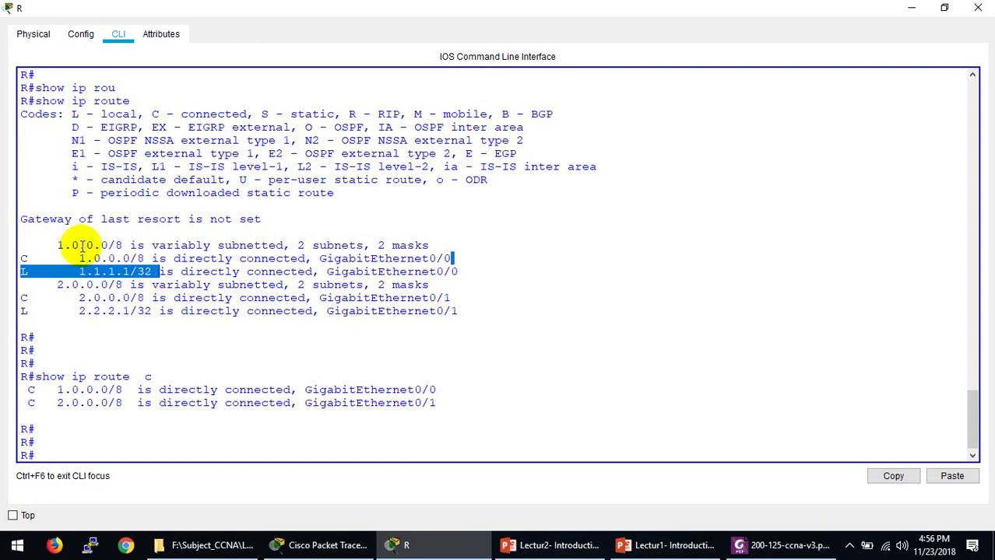
Step: Highlight the 1.0.0.0/8 through 1.1.1.1/32 lines again and the /8 prefix length
{"action": "left_click_drag", "start_coordinate": [56, 246], "coordinate": [98, 249]}
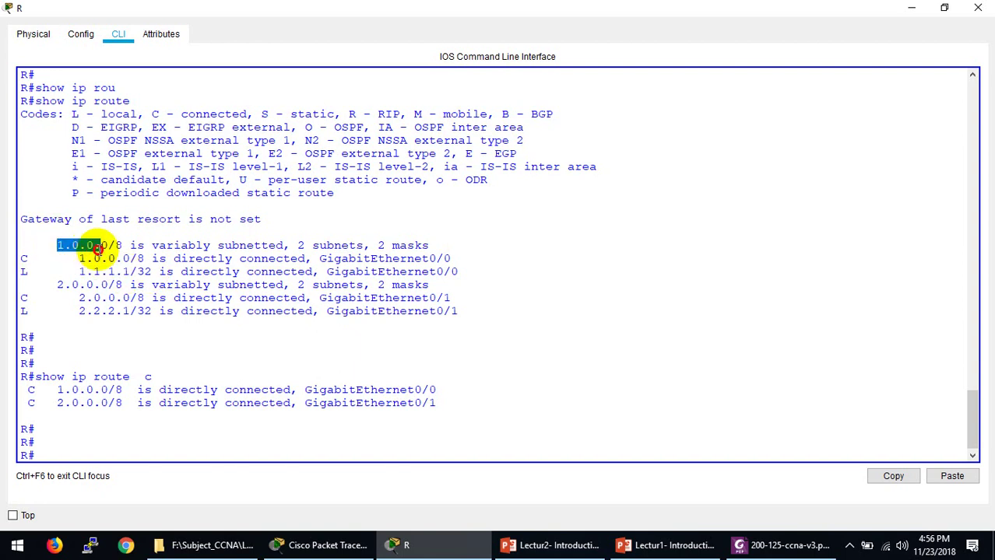
{"action": "left_click_drag", "start_coordinate": [97, 249], "coordinate": [137, 272]}
{"action": "left_click", "coordinate": [151, 271]}
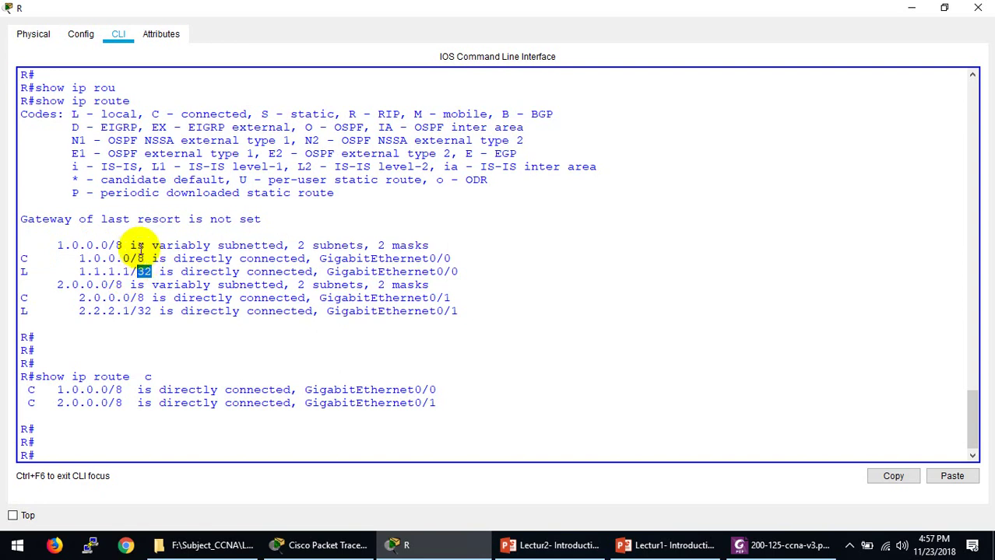
{"action": "left_click_drag", "start_coordinate": [123, 245], "coordinate": [462, 267]}
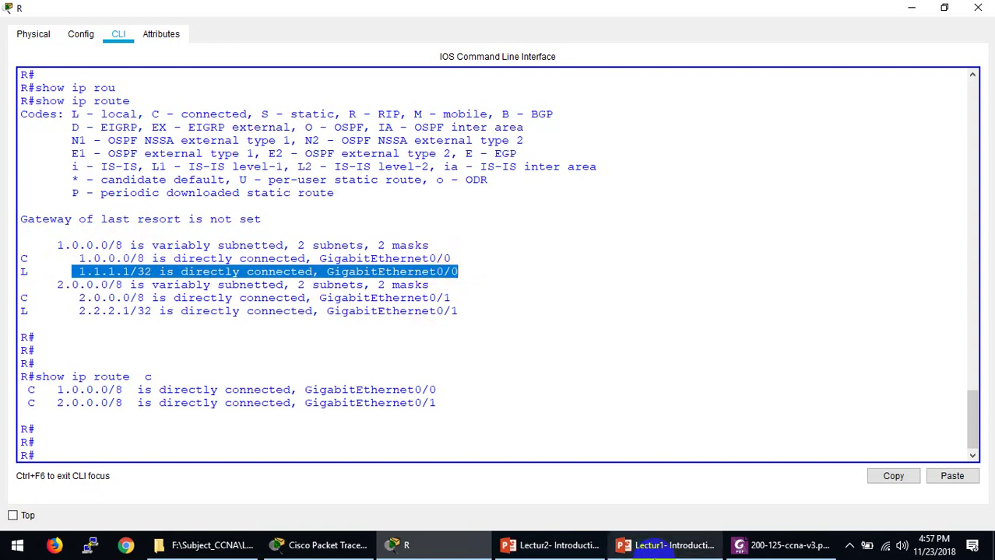
Step: Switch from the CCNA exam topics PDF to CCNA-RS.pdf and scroll through the page-48 routing-table notes
{"action": "left_click", "coordinate": [805, 550]}
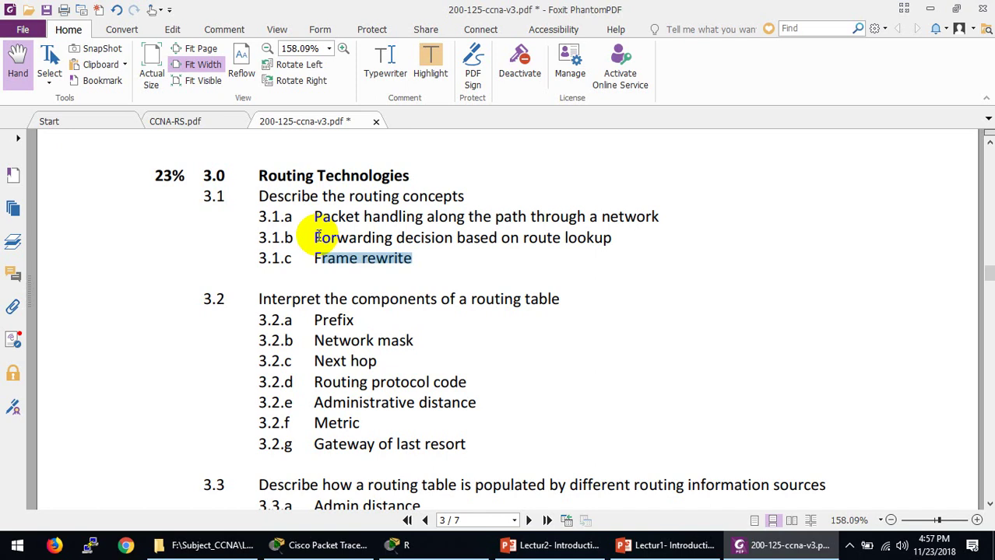
{"action": "left_click_drag", "start_coordinate": [312, 236], "coordinate": [321, 237]}
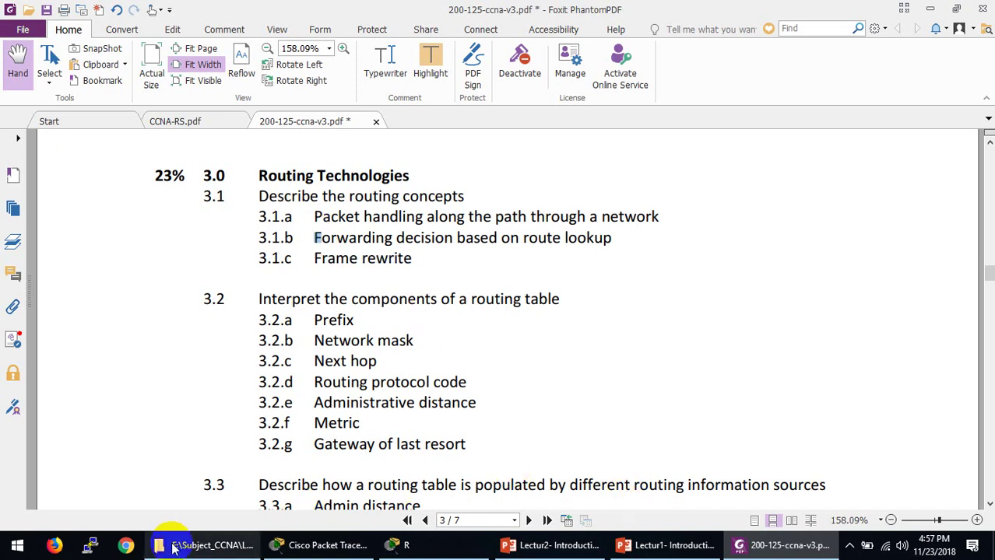
{"action": "left_click", "coordinate": [177, 122]}
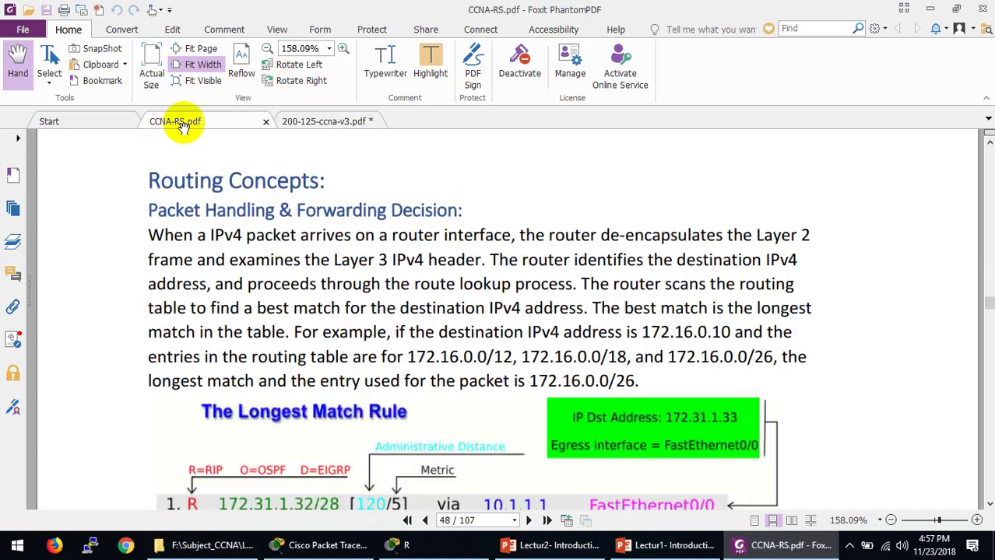
{"action": "scroll", "coordinate": [389, 391], "scroll_direction": "down", "scroll_amount": 2}
{"action": "scroll", "coordinate": [394, 391], "scroll_direction": "down", "scroll_amount": 3}
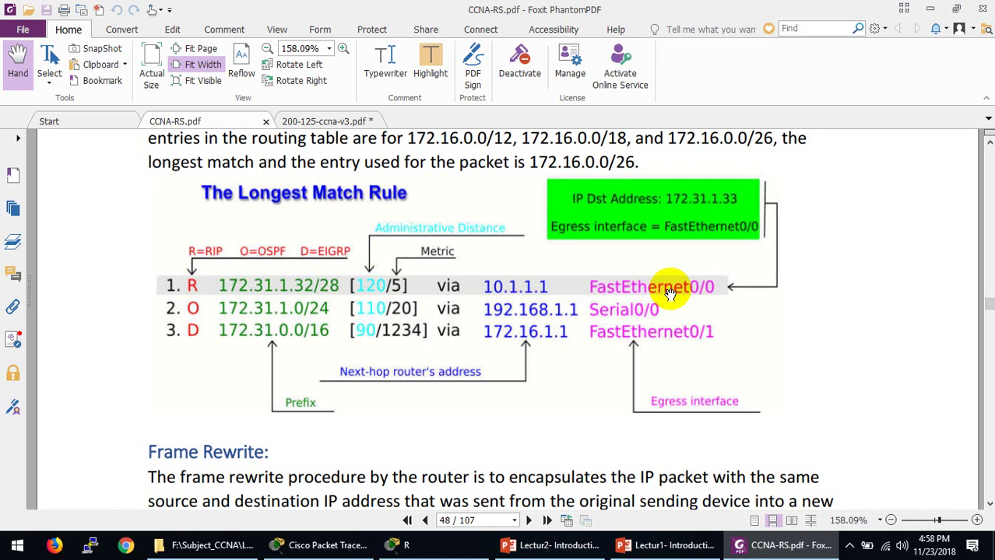
{"action": "scroll", "coordinate": [669, 292], "scroll_direction": "up", "scroll_amount": 5}
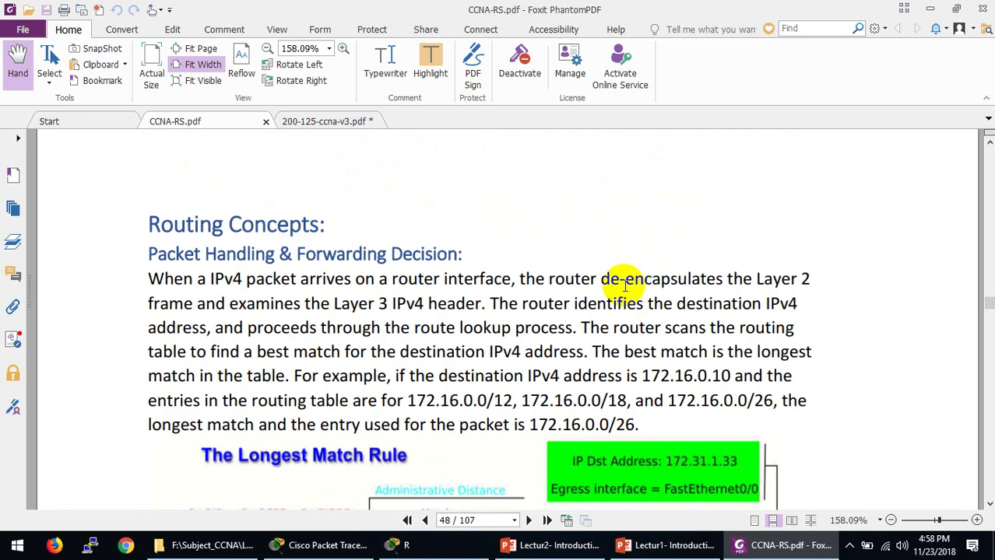
{"action": "scroll", "coordinate": [550, 287], "scroll_direction": "down", "scroll_amount": 2}
{"action": "scroll", "coordinate": [549, 286], "scroll_direction": "down", "scroll_amount": 11}
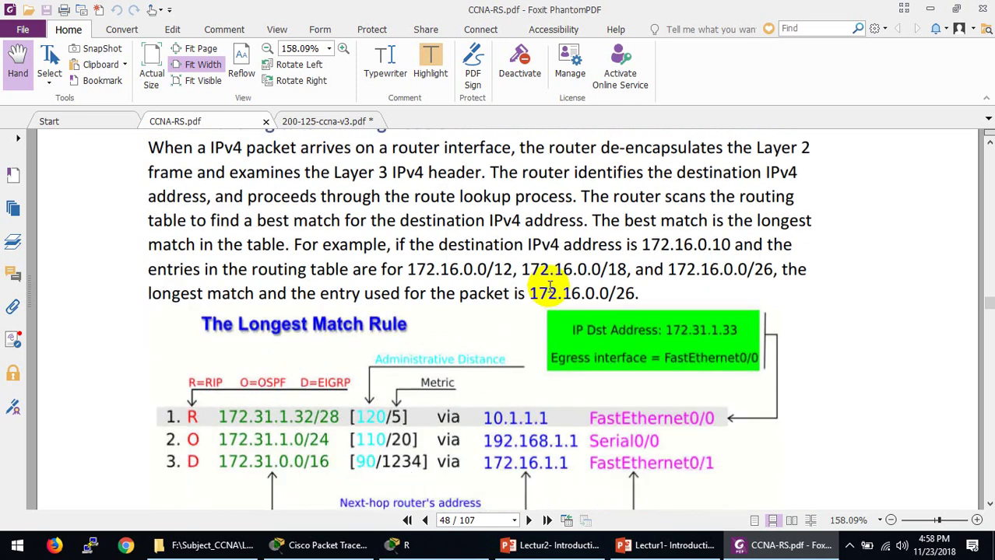
{"action": "scroll", "coordinate": [423, 336], "scroll_direction": "down", "scroll_amount": 2}
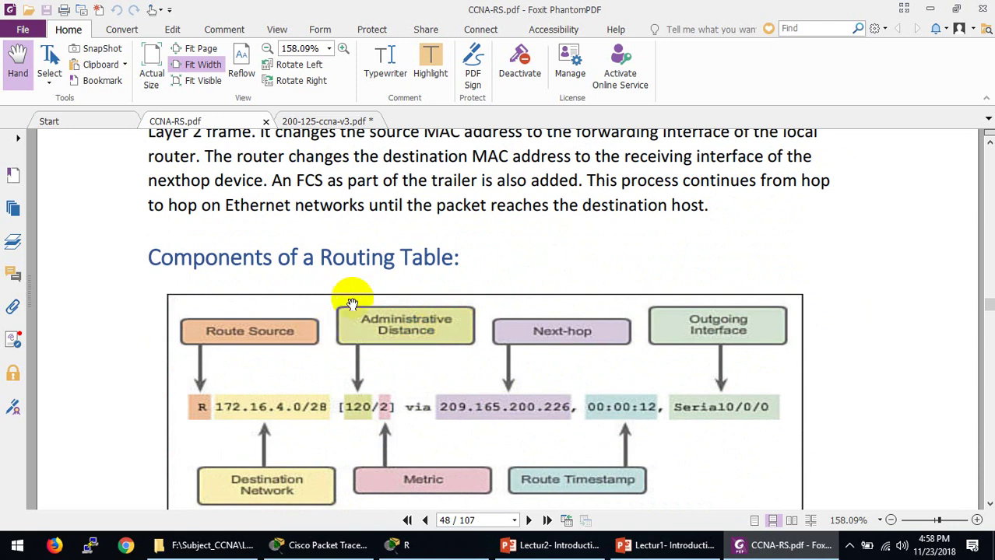
{"action": "scroll", "coordinate": [362, 291], "scroll_direction": "down", "scroll_amount": 4}
{"action": "scroll", "coordinate": [362, 290], "scroll_direction": "up", "scroll_amount": 3}
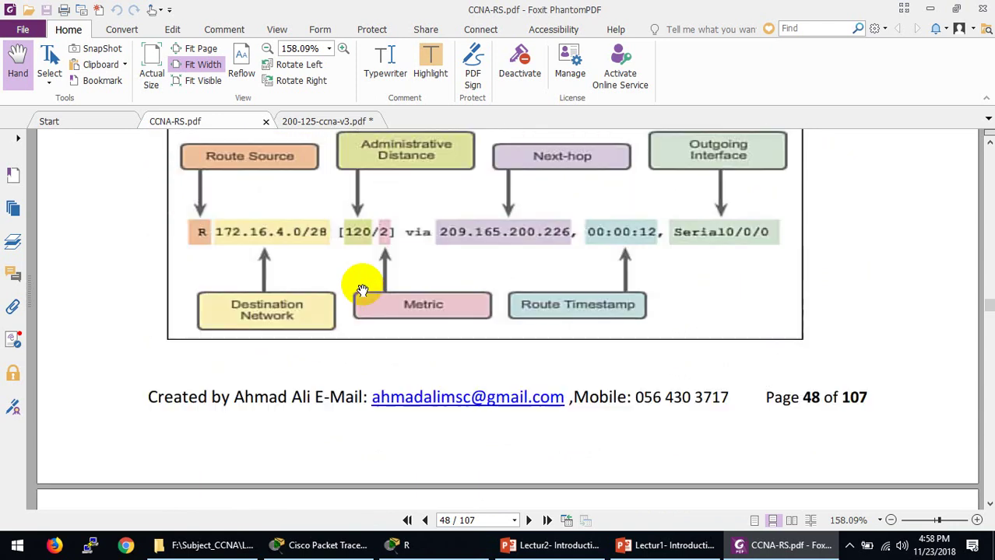
Step: Close router R's CLI window and return to the Packet Tracer topology
{"action": "left_click", "coordinate": [406, 544]}
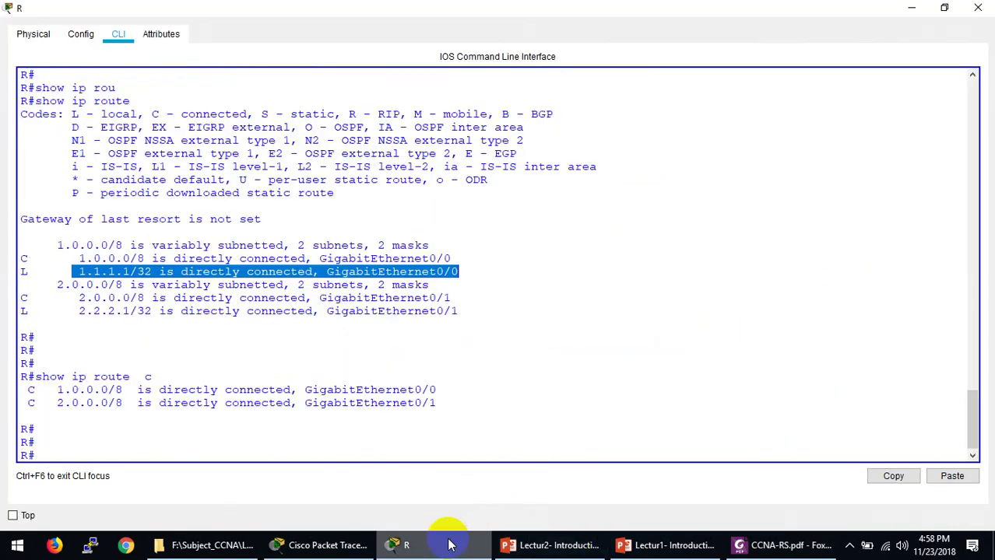
{"action": "left_click", "coordinate": [982, 8]}
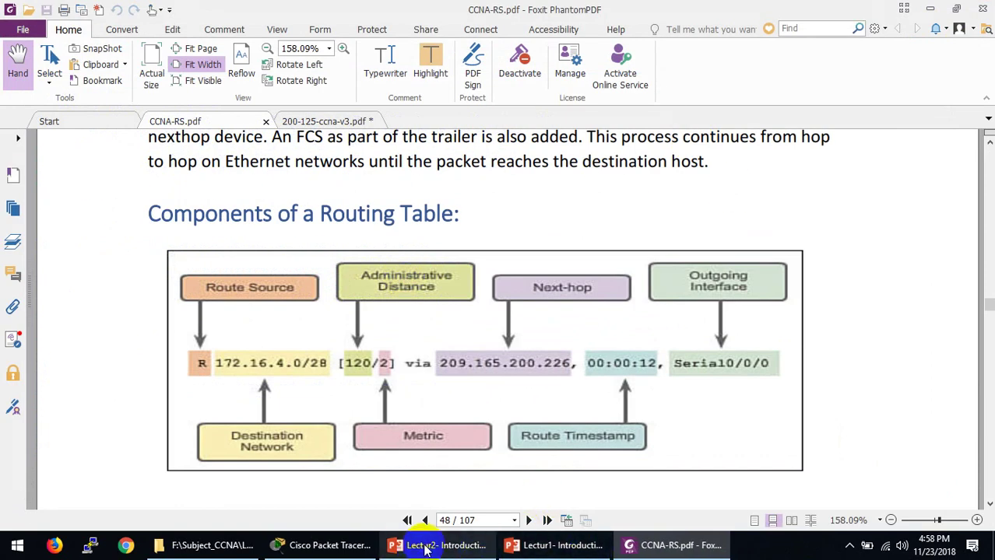
{"action": "left_click", "coordinate": [307, 545]}
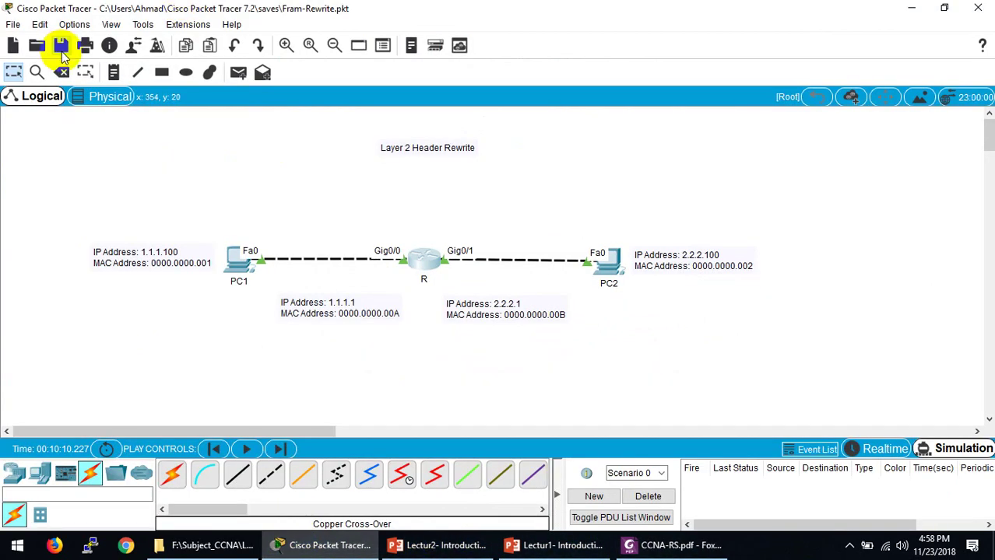
Step: Start a new network without saving the old one, then place generic routers Router0 and Router1
{"action": "left_click", "coordinate": [10, 47]}
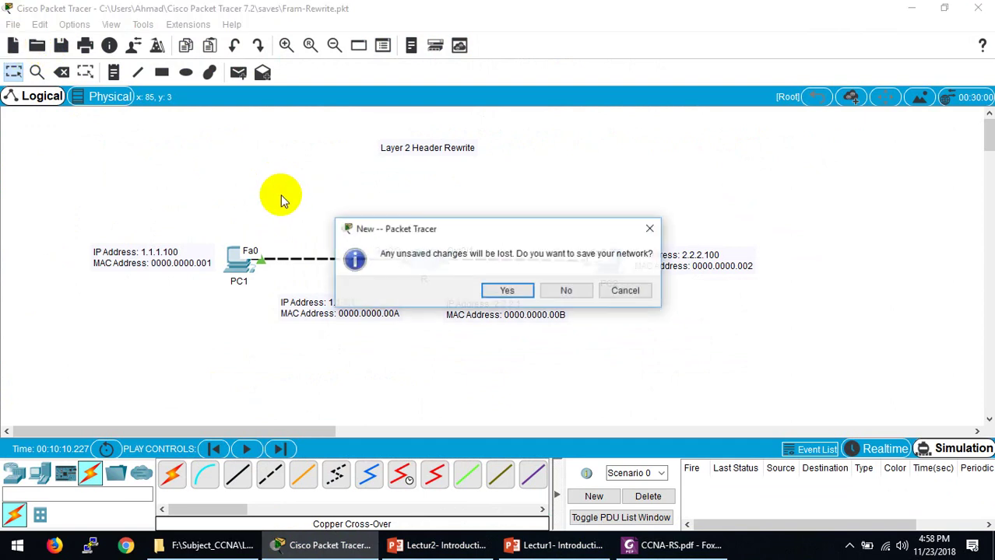
{"action": "left_click", "coordinate": [569, 290]}
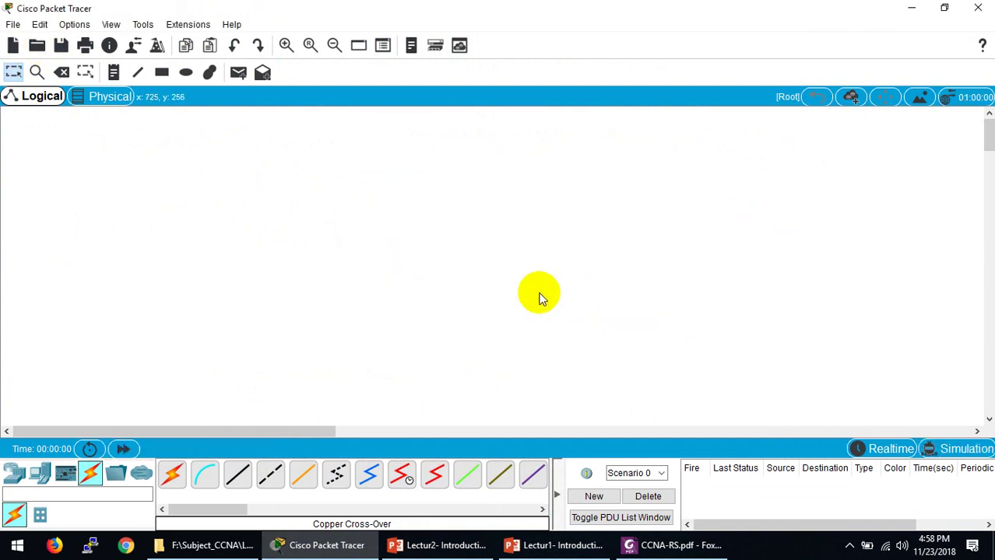
{"action": "left_click", "coordinate": [16, 474]}
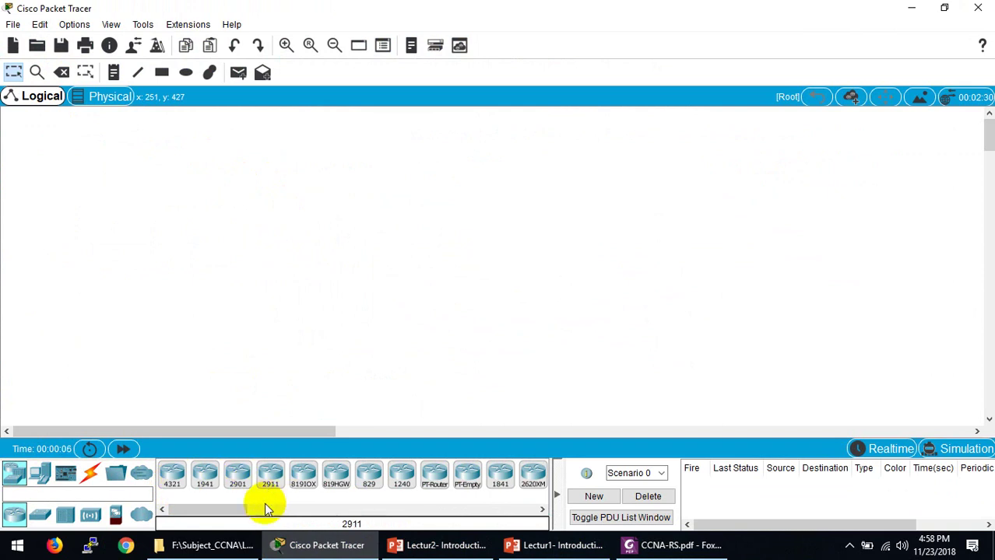
{"action": "left_click", "coordinate": [236, 508]}
{"action": "left_click_drag", "start_coordinate": [237, 508], "coordinate": [270, 514]}
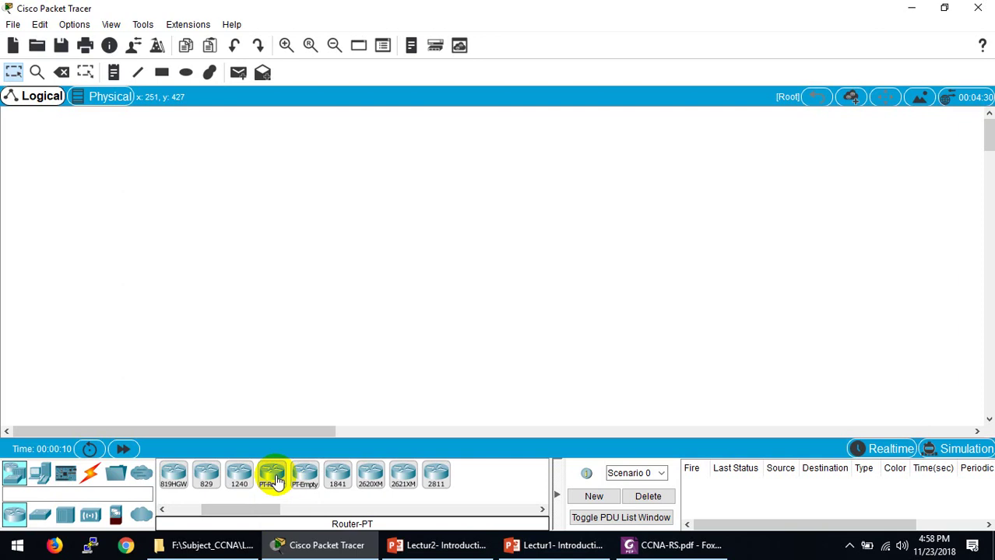
{"action": "left_click_drag", "start_coordinate": [274, 480], "coordinate": [315, 146]}
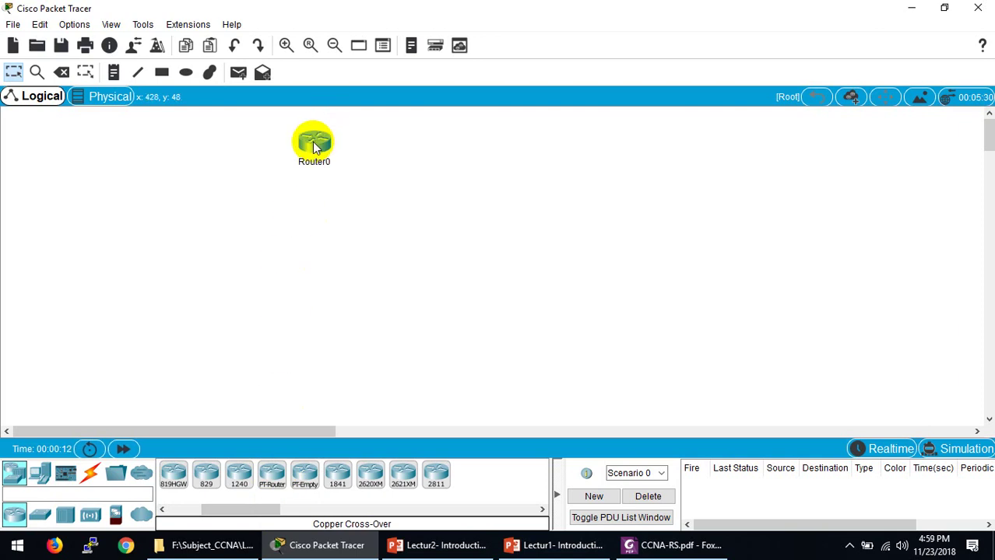
{"action": "mouse_move", "coordinate": [315, 147]}
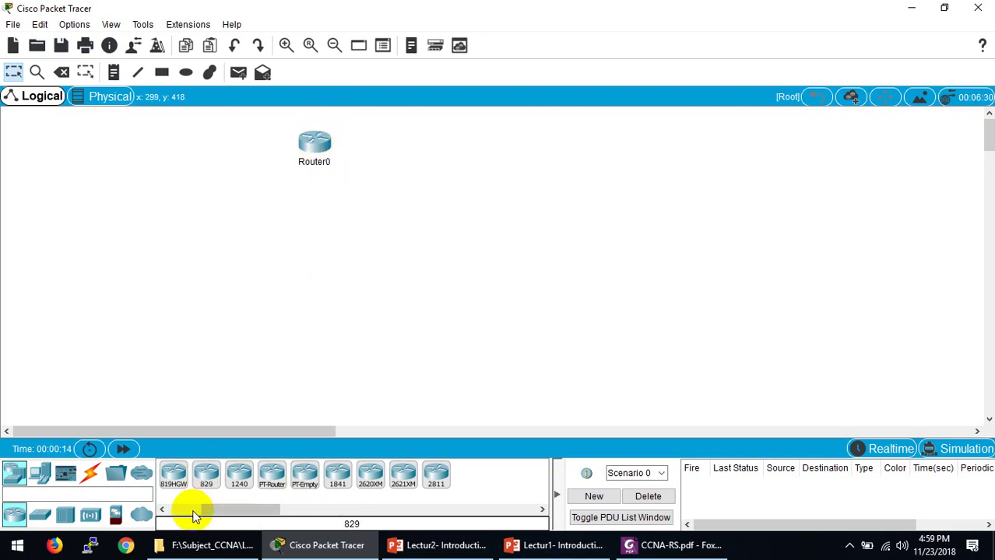
{"action": "left_click_drag", "start_coordinate": [267, 481], "coordinate": [543, 150]}
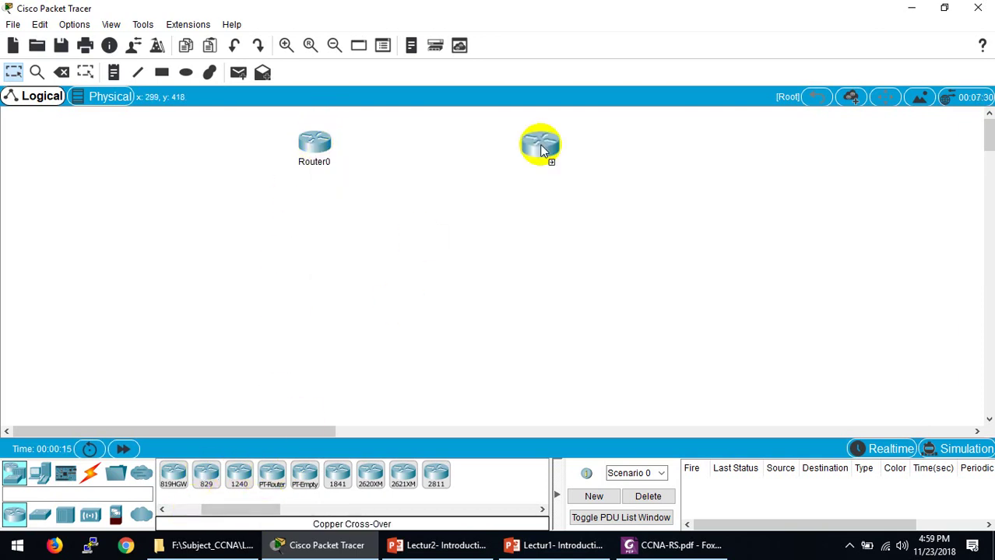
{"action": "left_click", "coordinate": [576, 209]}
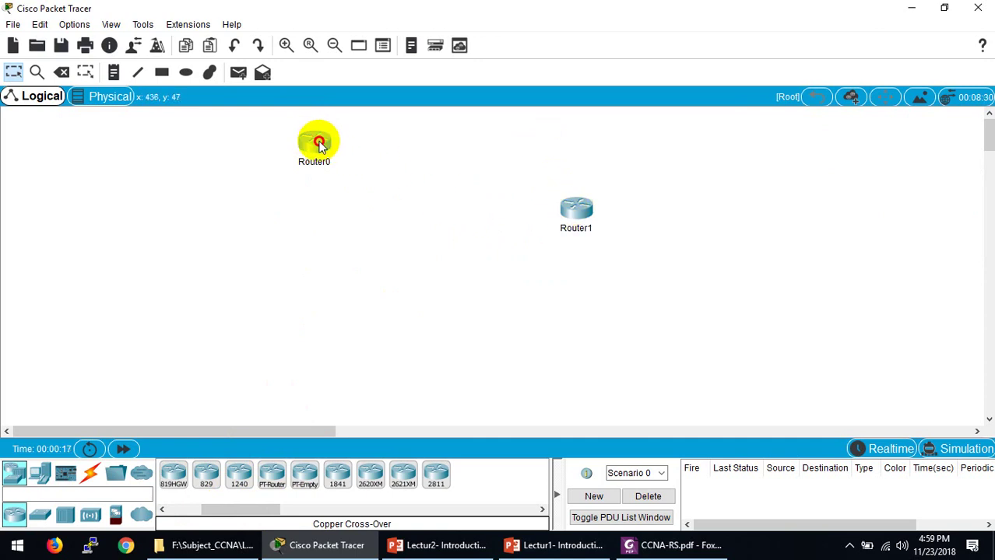
{"action": "left_click_drag", "start_coordinate": [316, 142], "coordinate": [325, 221]}
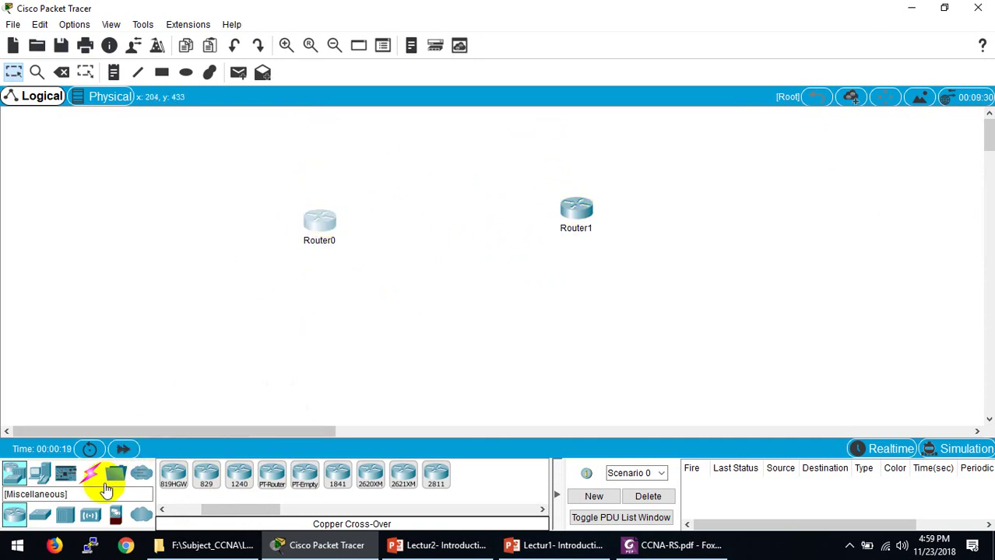
Step: Add two 2960 switches, placing Switch0 below Router0
{"action": "left_click", "coordinate": [41, 517]}
{"action": "left_click", "coordinate": [172, 474]}
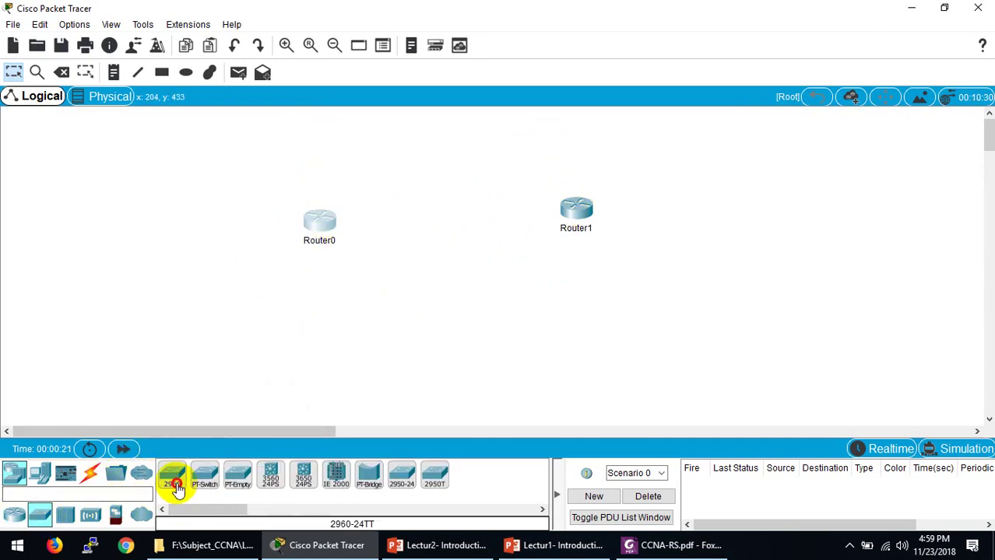
{"action": "left_click", "coordinate": [335, 333]}
{"action": "left_click", "coordinate": [172, 475]}
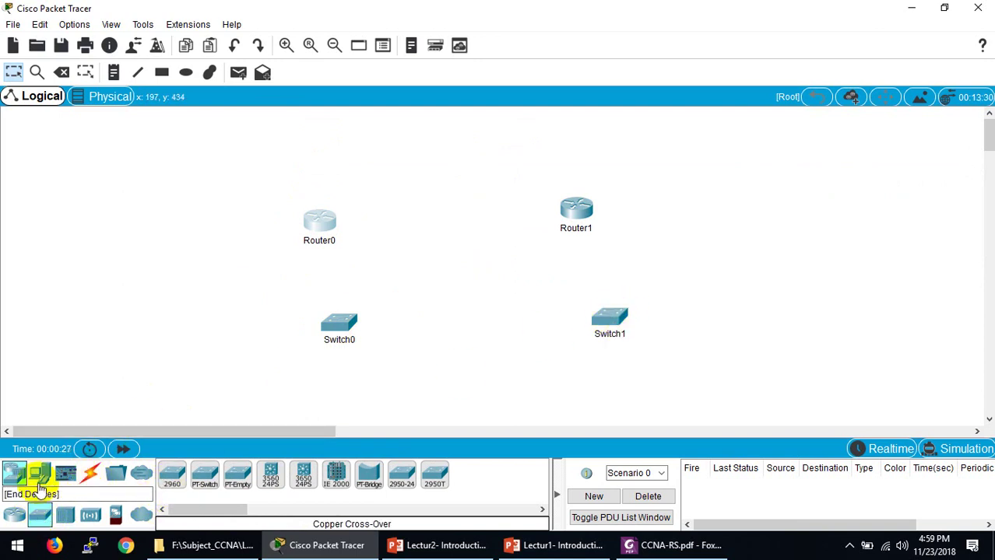
Step: Add PC0 and PC1 below Switch0 and two laptops below Switch1
{"action": "left_click", "coordinate": [36, 474]}
{"action": "left_click", "coordinate": [172, 475]}
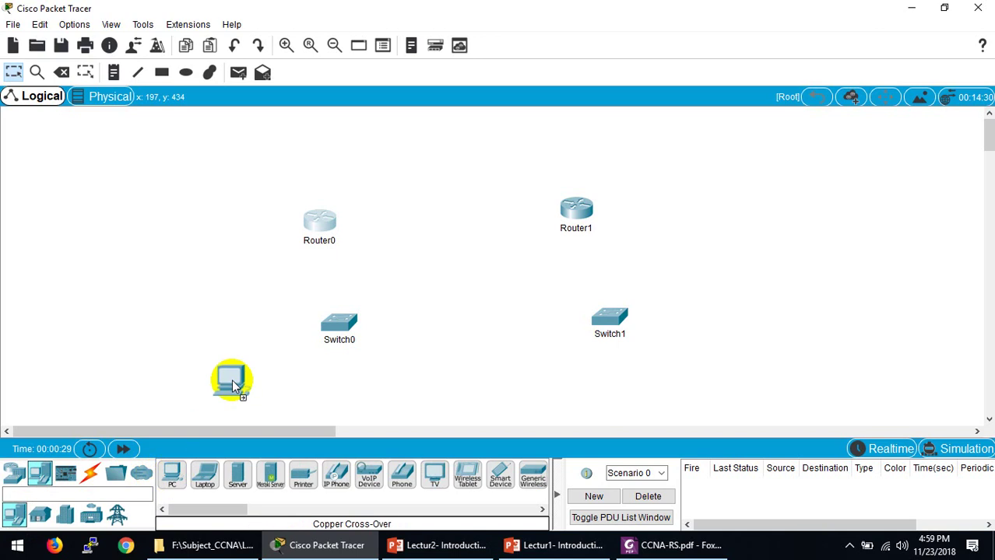
{"action": "left_click", "coordinate": [236, 375]}
{"action": "left_click", "coordinate": [172, 475]}
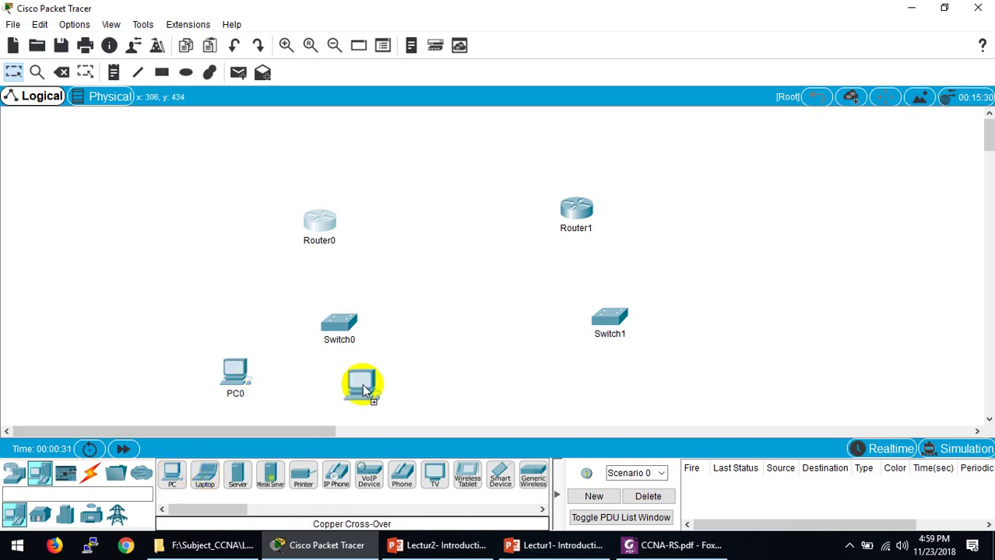
{"action": "left_click", "coordinate": [362, 382]}
{"action": "left_click", "coordinate": [204, 474]}
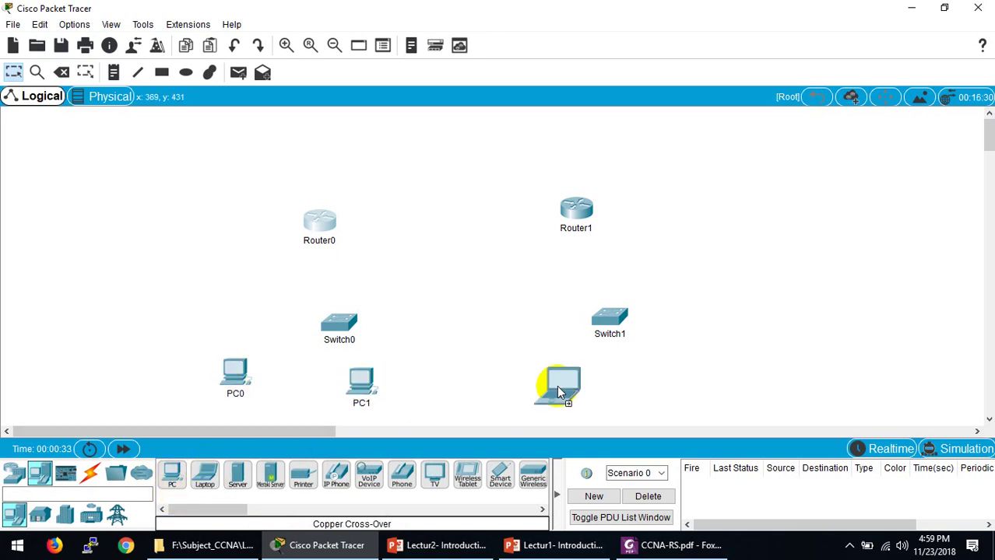
{"action": "left_click", "coordinate": [205, 477]}
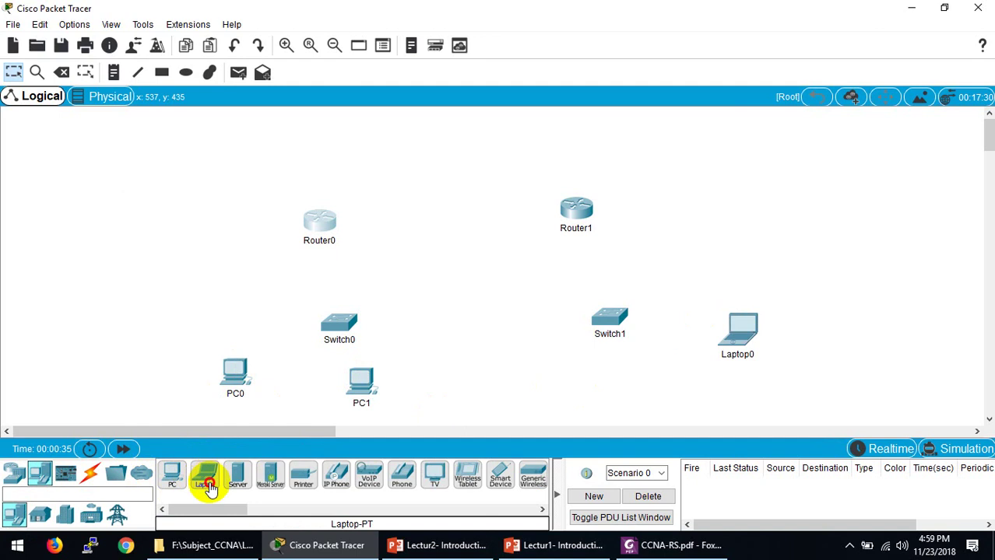
{"action": "left_click", "coordinate": [598, 381]}
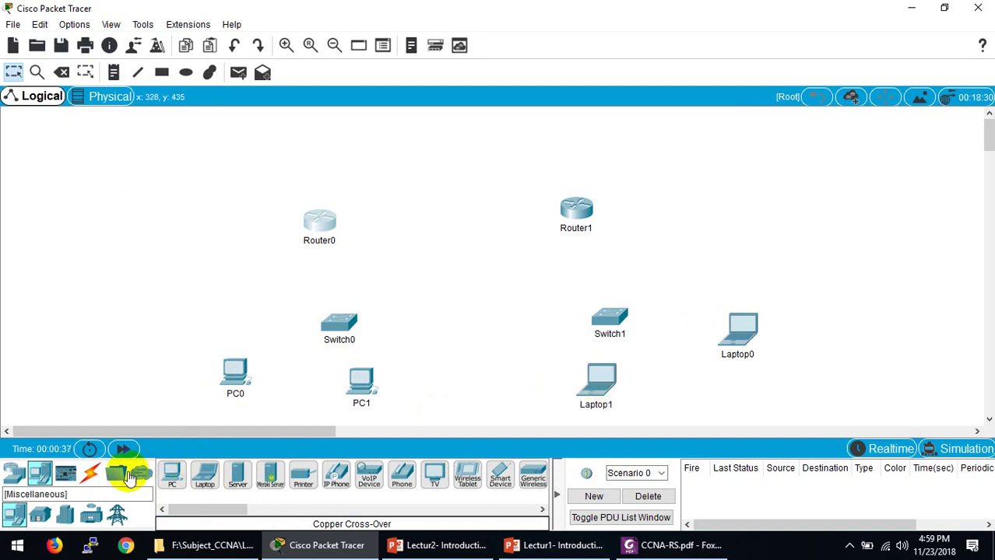
{"action": "left_click", "coordinate": [91, 476]}
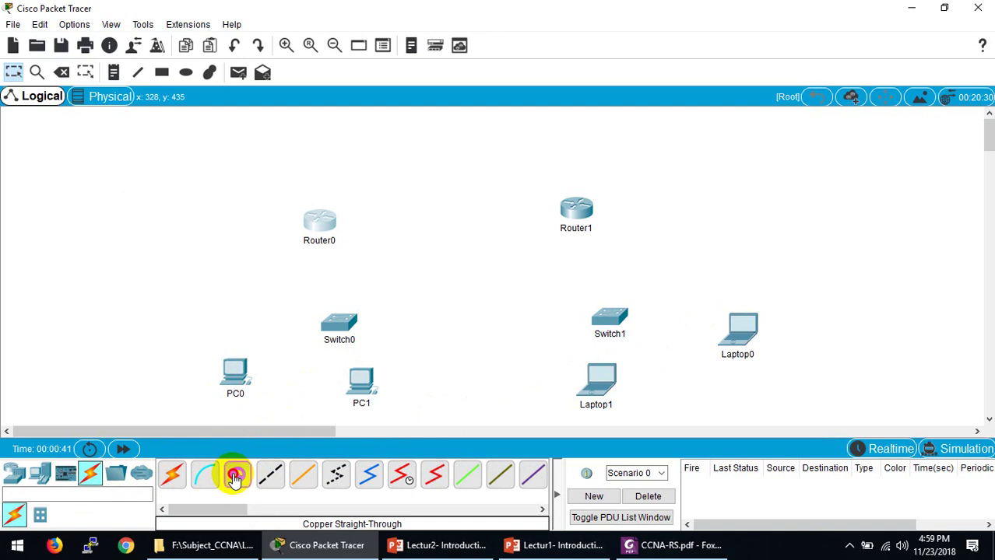
Step: Cable PC0 and PC1 to Switch0 ports Fa0/1 and Fa0/2 with straight-through copper
{"action": "left_click", "coordinate": [336, 327]}
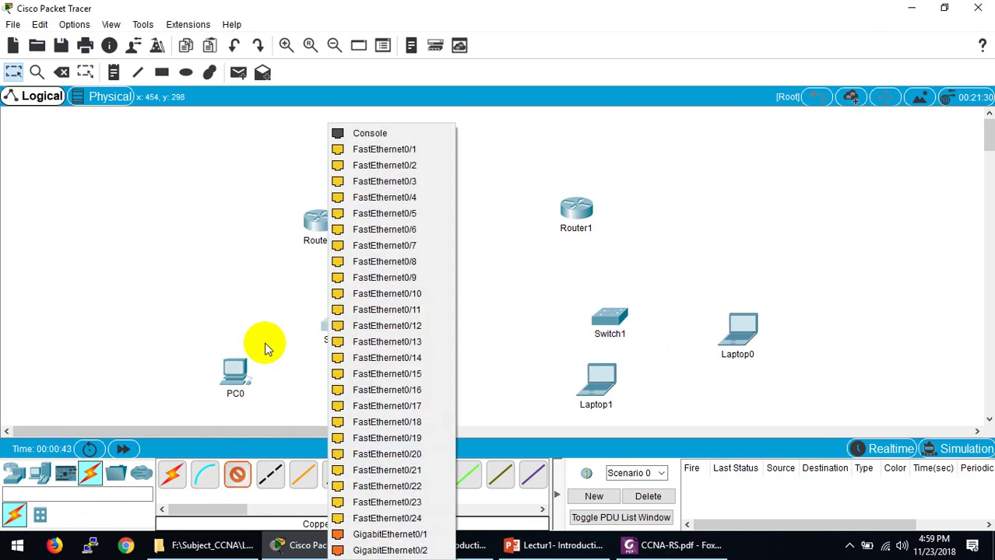
{"action": "left_click", "coordinate": [387, 149]}
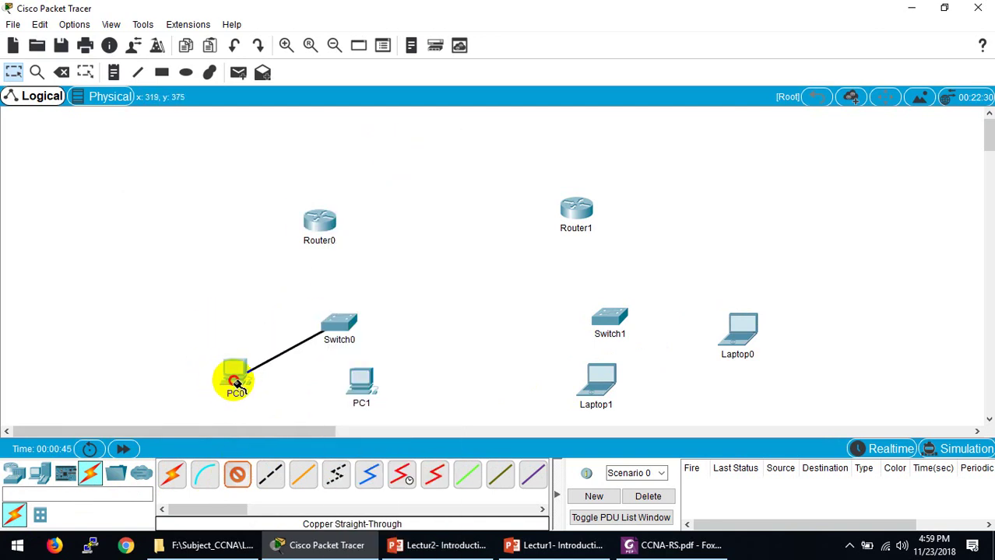
{"action": "left_click", "coordinate": [235, 384]}
{"action": "left_click", "coordinate": [247, 436]}
{"action": "left_click", "coordinate": [354, 328]}
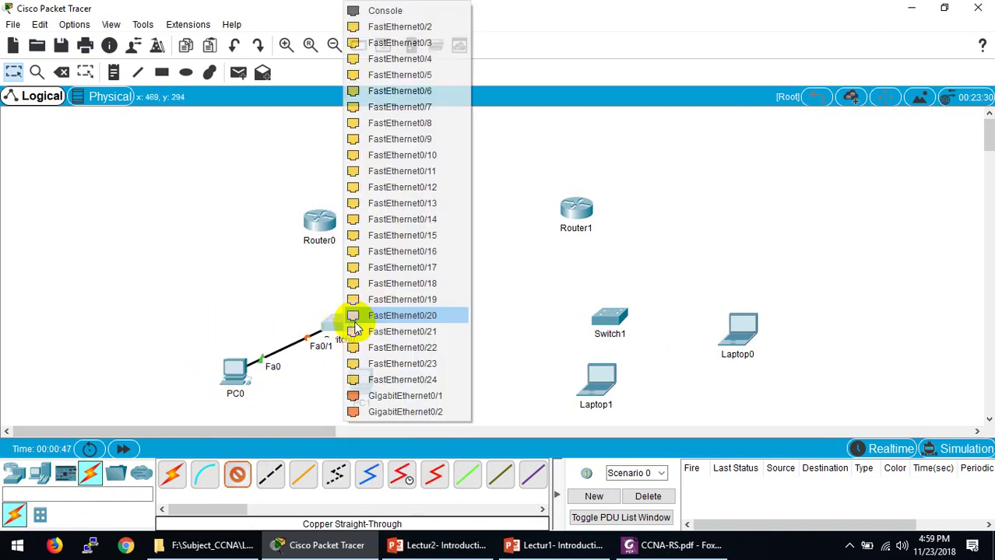
{"action": "left_click", "coordinate": [435, 27]}
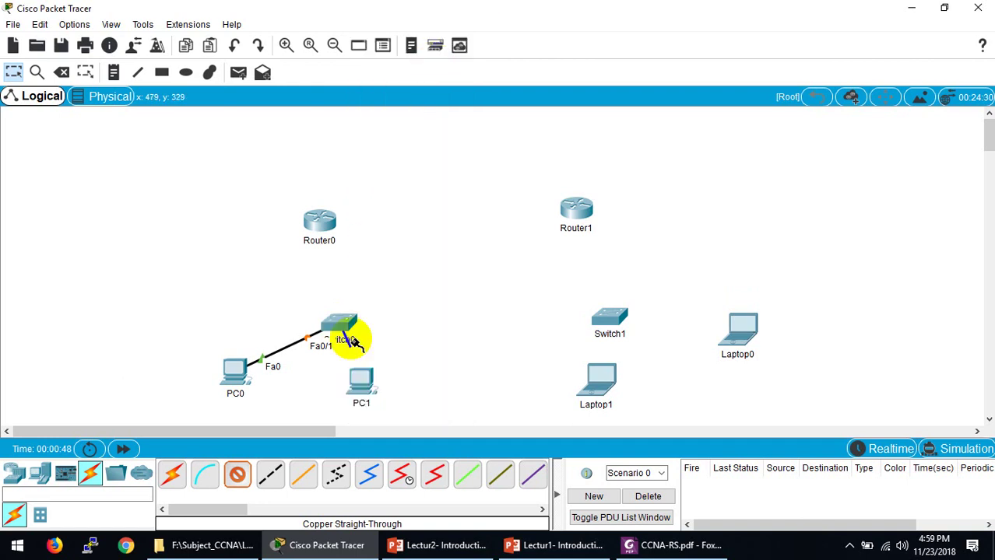
{"action": "left_click", "coordinate": [361, 389]}
{"action": "left_click", "coordinate": [377, 442]}
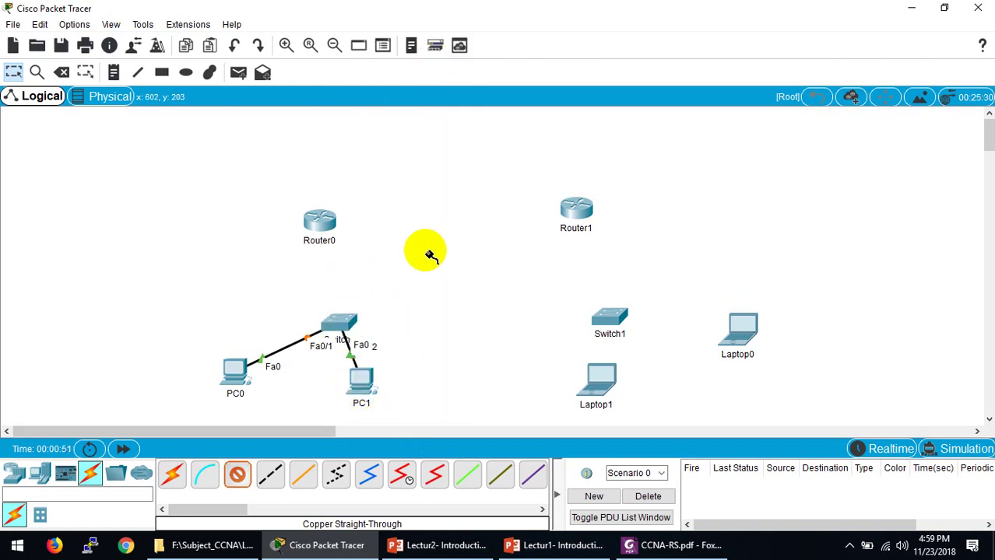
Step: Cable Laptop1 and Laptop0 to Switch1 ports Fa0/1 and Fa0/2
{"action": "left_click", "coordinate": [615, 316]}
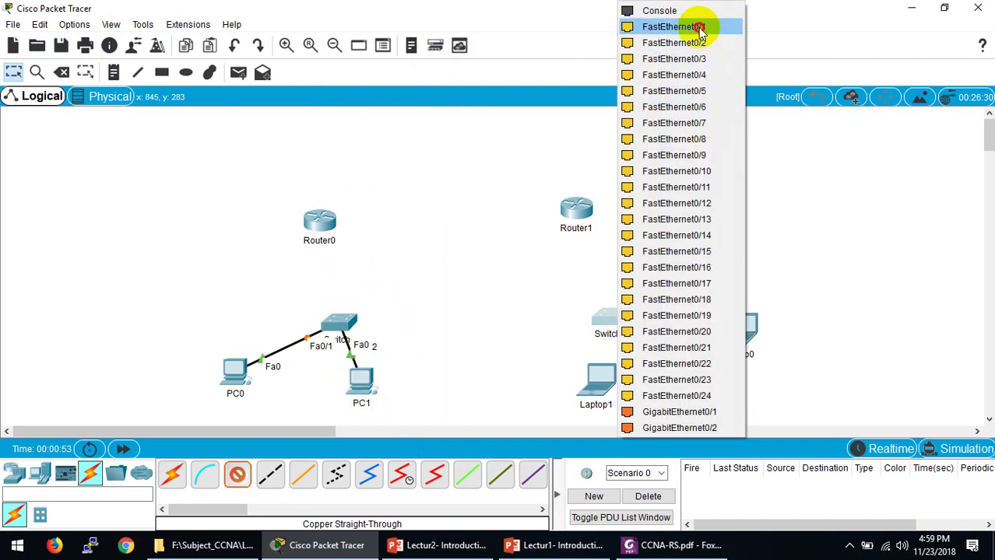
{"action": "left_click", "coordinate": [699, 28]}
{"action": "left_click", "coordinate": [598, 383]}
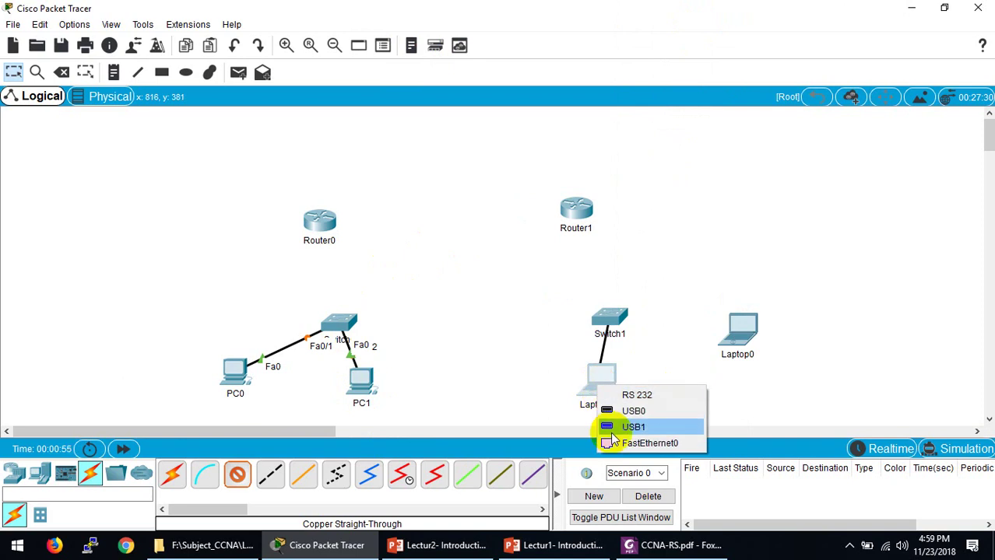
{"action": "left_click", "coordinate": [611, 442]}
{"action": "left_click", "coordinate": [612, 325]}
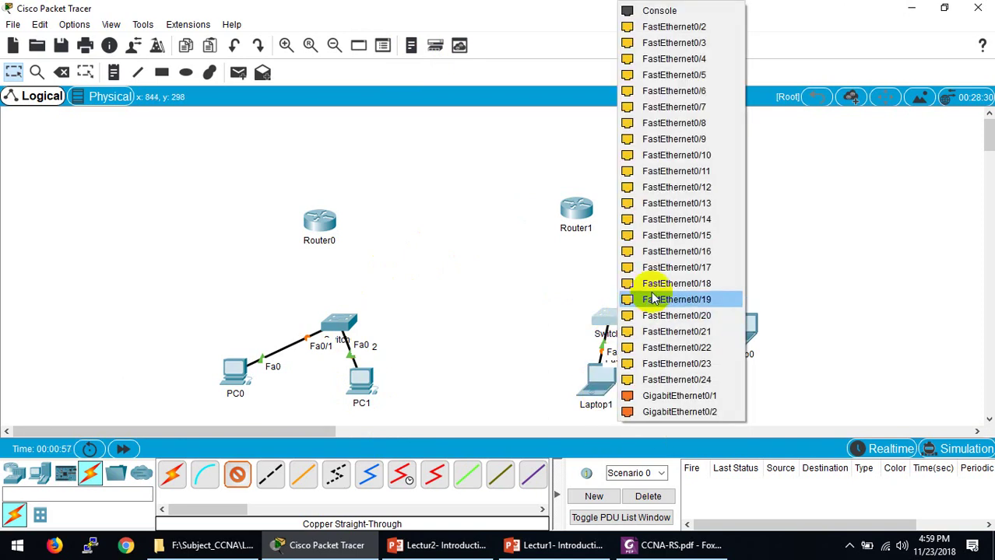
{"action": "left_click", "coordinate": [677, 27]}
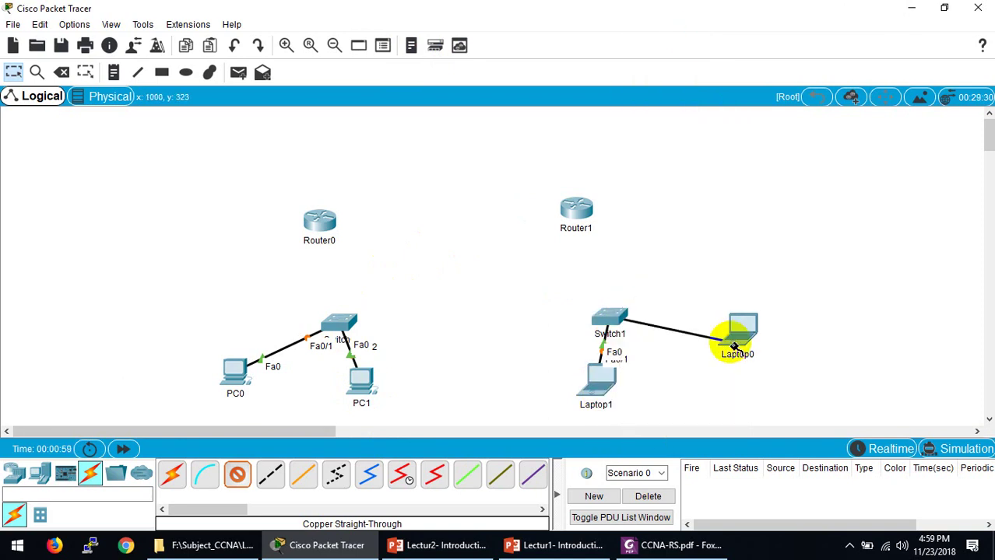
{"action": "left_click", "coordinate": [736, 339]}
{"action": "left_click", "coordinate": [767, 397]}
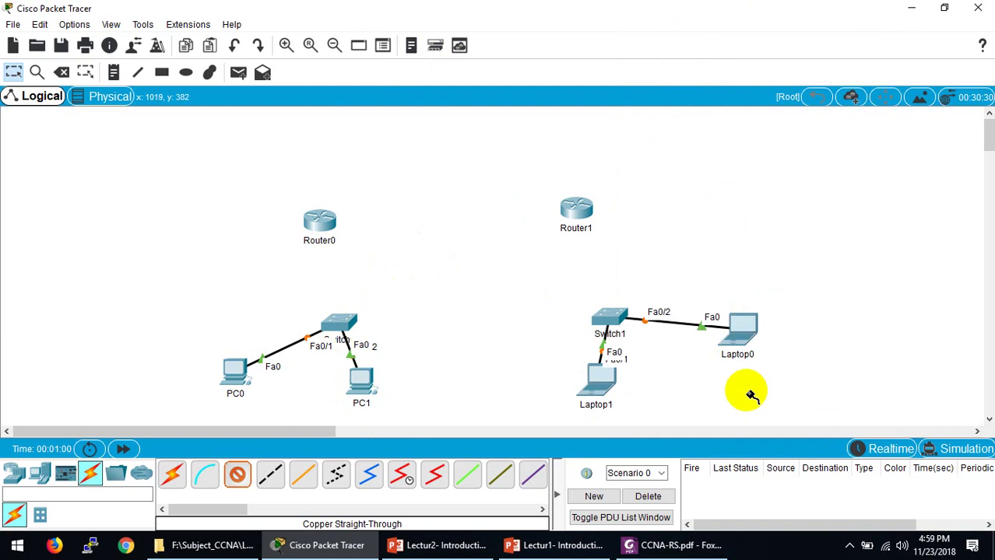
Step: Connect Switch1 Fa0/3 to Router1 Fa0/0 and Switch0 Fa0/3 to Router0 Fa0/0
{"action": "left_click", "coordinate": [606, 311]}
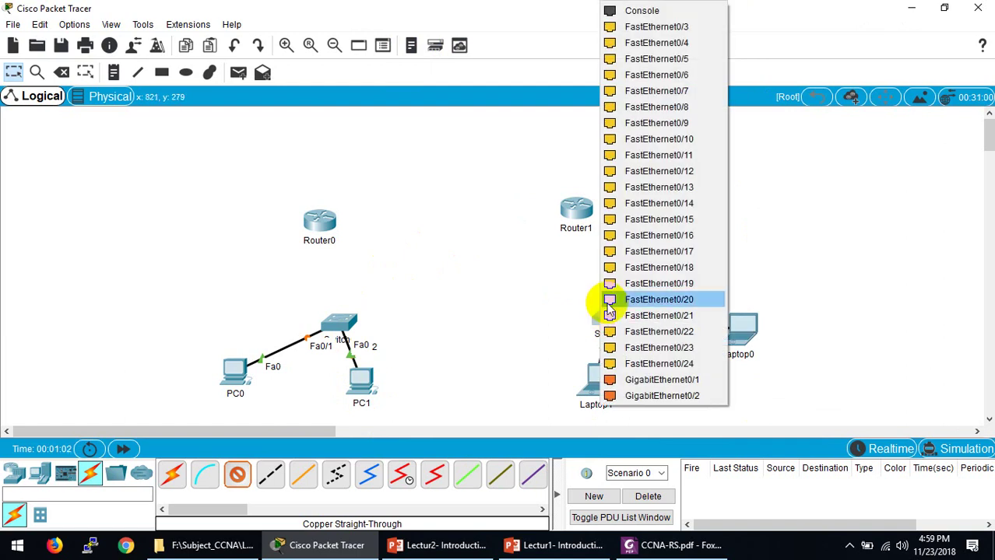
{"action": "left_click", "coordinate": [698, 26]}
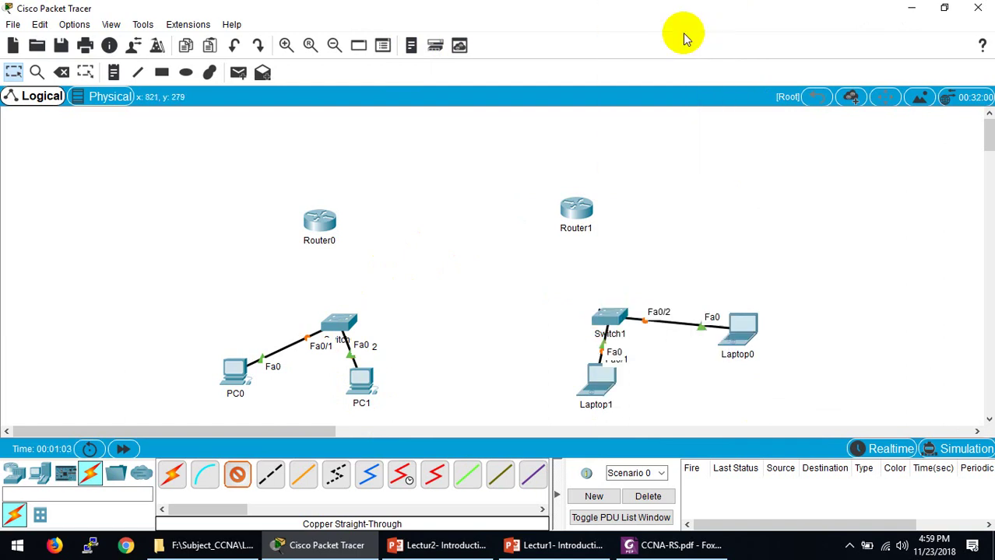
{"action": "left_click", "coordinate": [586, 218]}
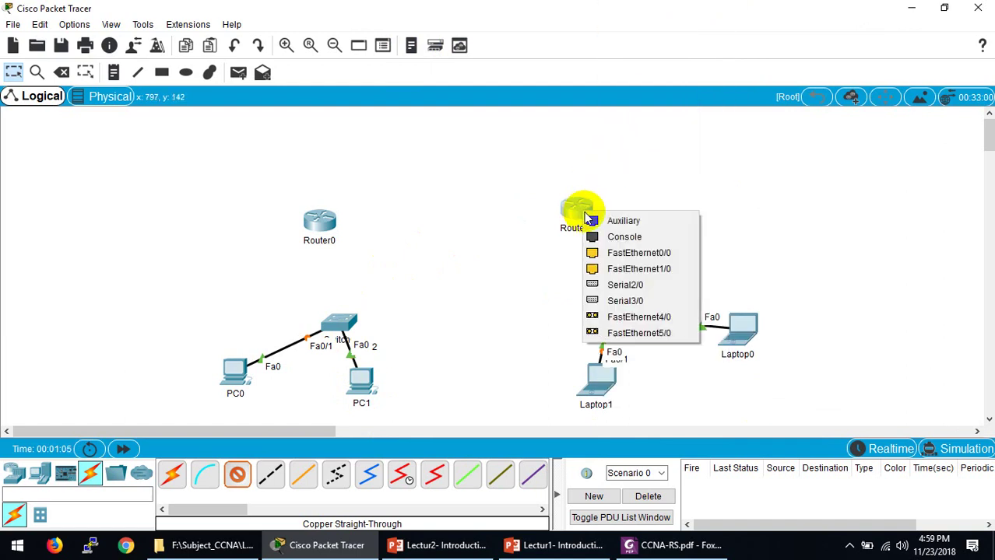
{"action": "left_click", "coordinate": [616, 257]}
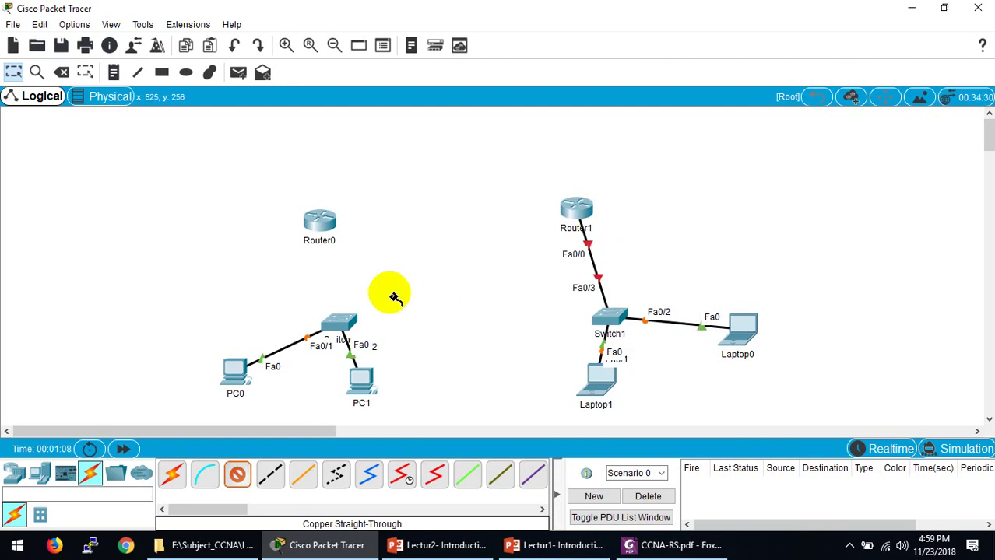
{"action": "left_click", "coordinate": [339, 322]}
{"action": "left_click", "coordinate": [412, 27]}
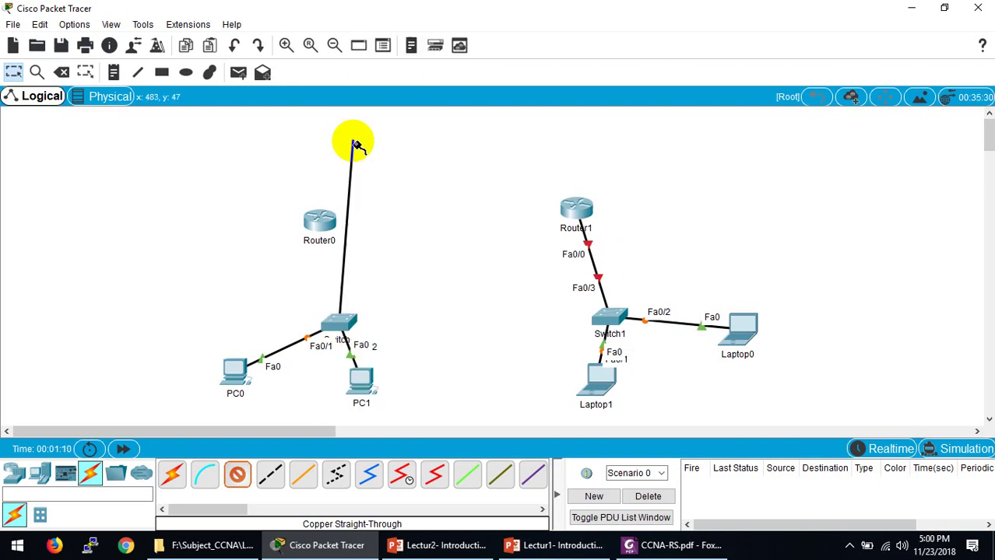
{"action": "left_click", "coordinate": [324, 223]}
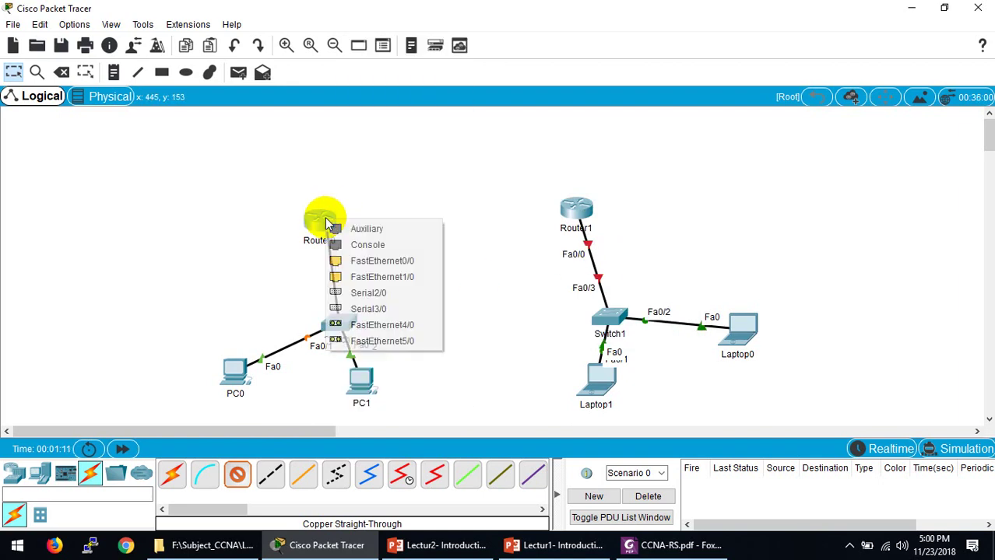
{"action": "left_click", "coordinate": [335, 260]}
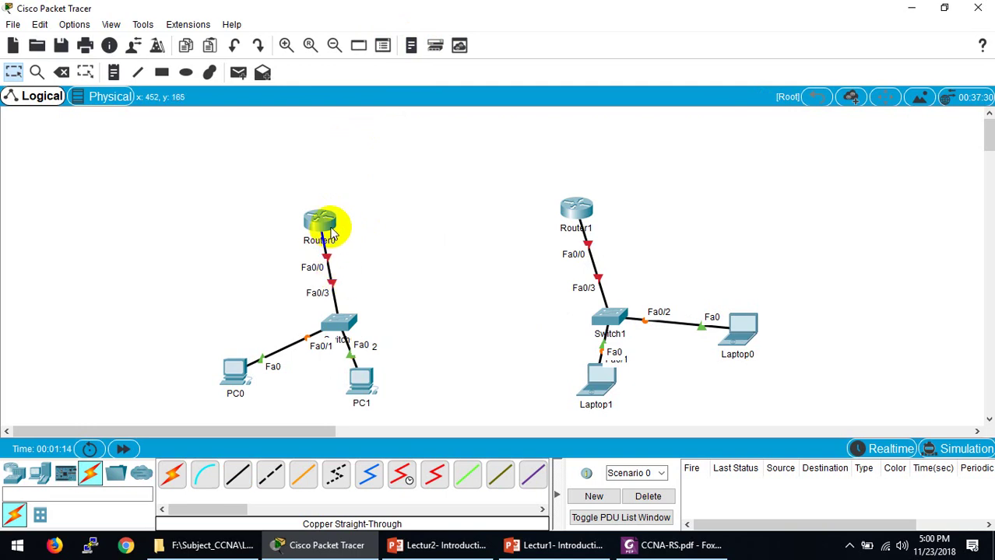
Step: Reposition Router0, PC0, PC1, Switch1 and both laptops so each switch's devices sit beneath it
{"action": "left_click_drag", "start_coordinate": [327, 224], "coordinate": [344, 218]}
{"action": "left_click_drag", "start_coordinate": [355, 379], "coordinate": [426, 362]}
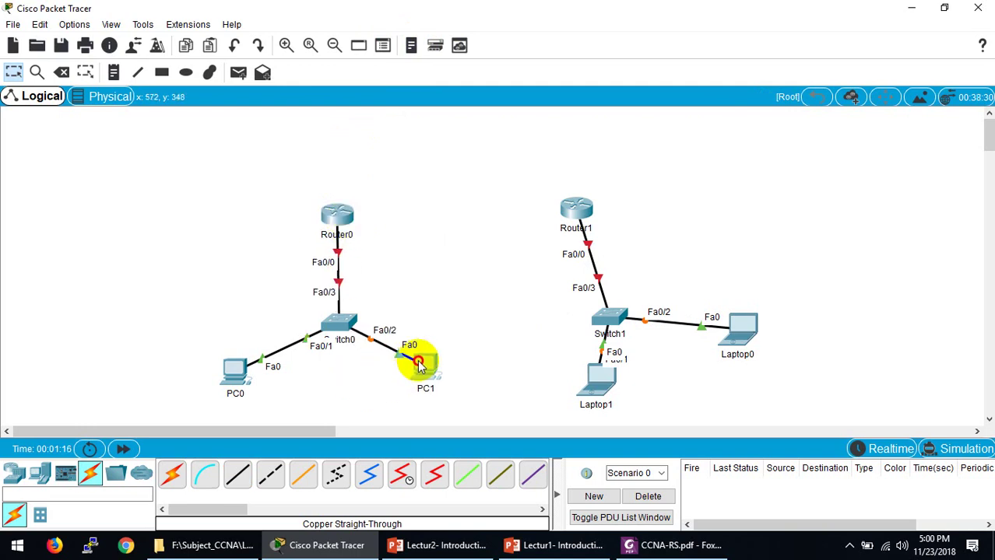
{"action": "left_click_drag", "start_coordinate": [240, 377], "coordinate": [281, 380]}
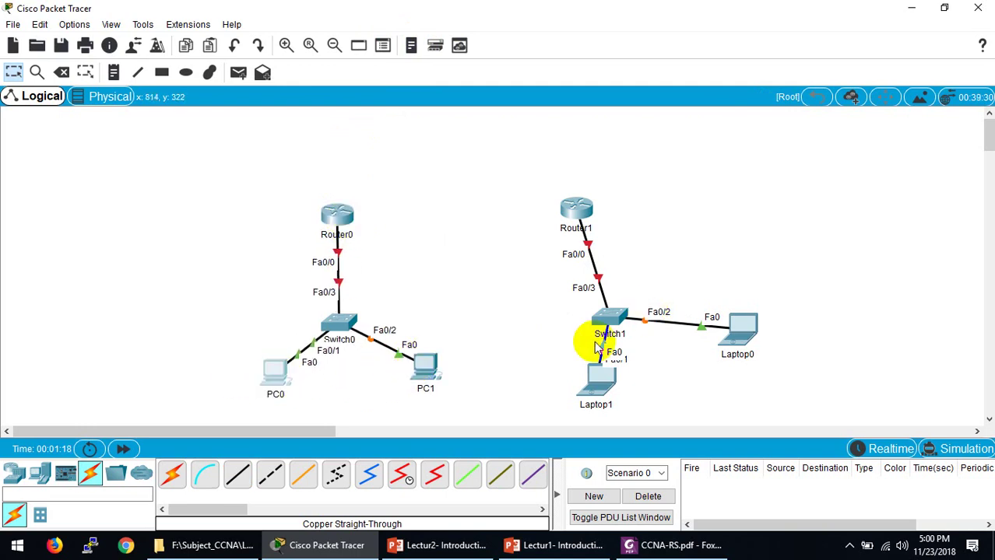
{"action": "left_click_drag", "start_coordinate": [598, 381], "coordinate": [566, 364]}
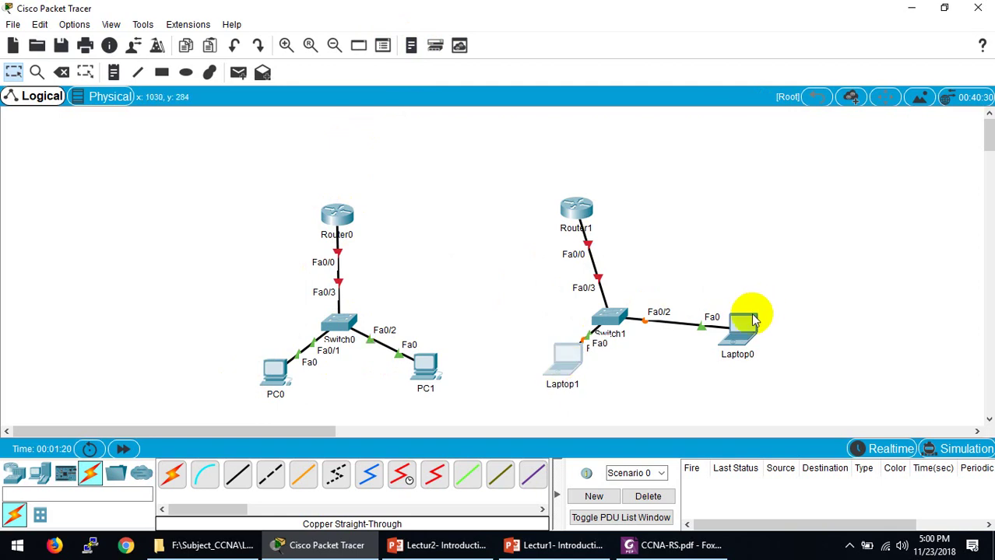
{"action": "left_click_drag", "start_coordinate": [749, 319], "coordinate": [700, 349]}
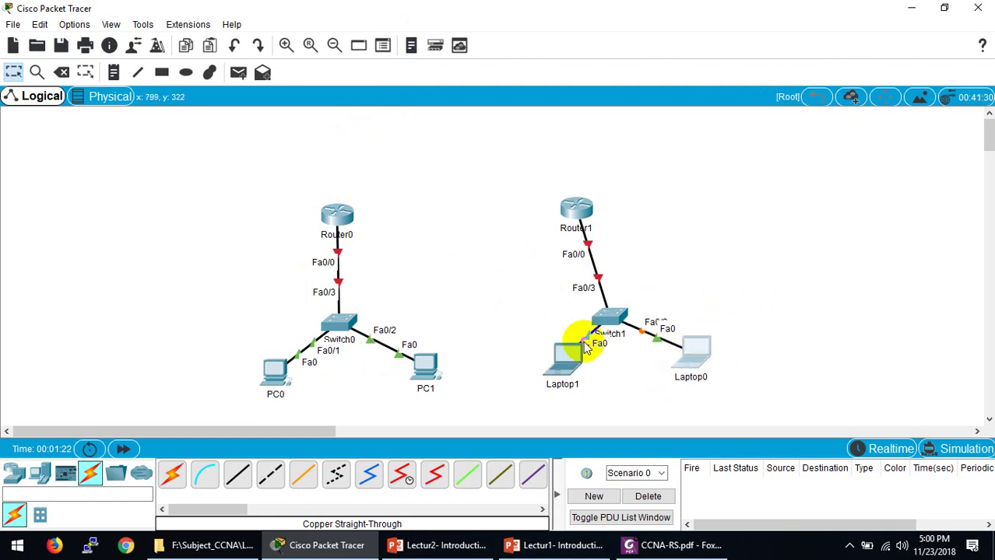
{"action": "left_click_drag", "start_coordinate": [573, 343], "coordinate": [555, 364]}
{"action": "left_click", "coordinate": [605, 318]}
{"action": "left_click_drag", "start_coordinate": [605, 318], "coordinate": [576, 319]}
{"action": "left_click", "coordinate": [546, 392]}
{"action": "left_click_drag", "start_coordinate": [547, 391], "coordinate": [520, 388]}
{"action": "left_click_drag", "start_coordinate": [706, 349], "coordinate": [668, 366]}
{"action": "left_click_drag", "start_coordinate": [421, 375], "coordinate": [413, 371]}
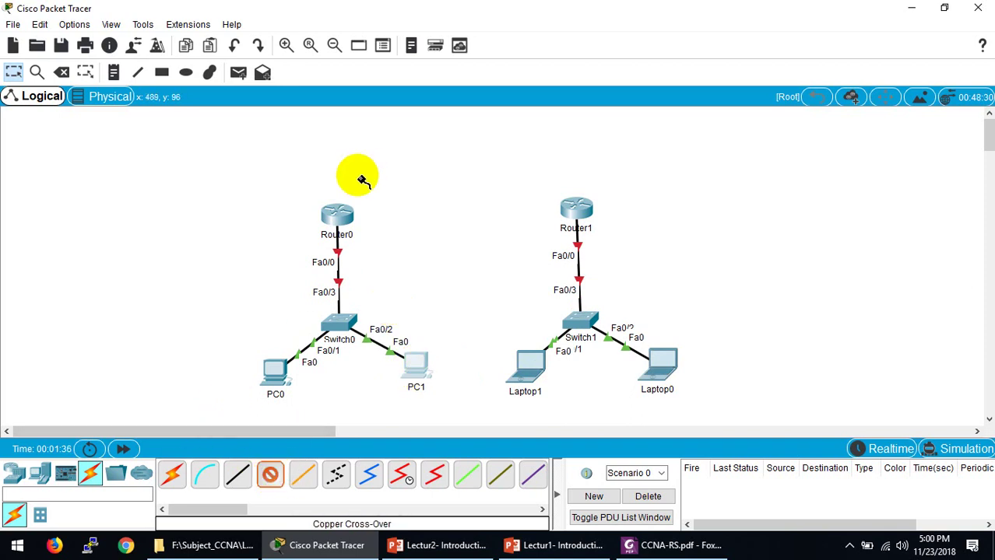
Step: Join Router0 FastEthernet1/0 to Router1 FastEthernet1/0 with a copper cross-over cable
{"action": "left_click", "coordinate": [335, 209]}
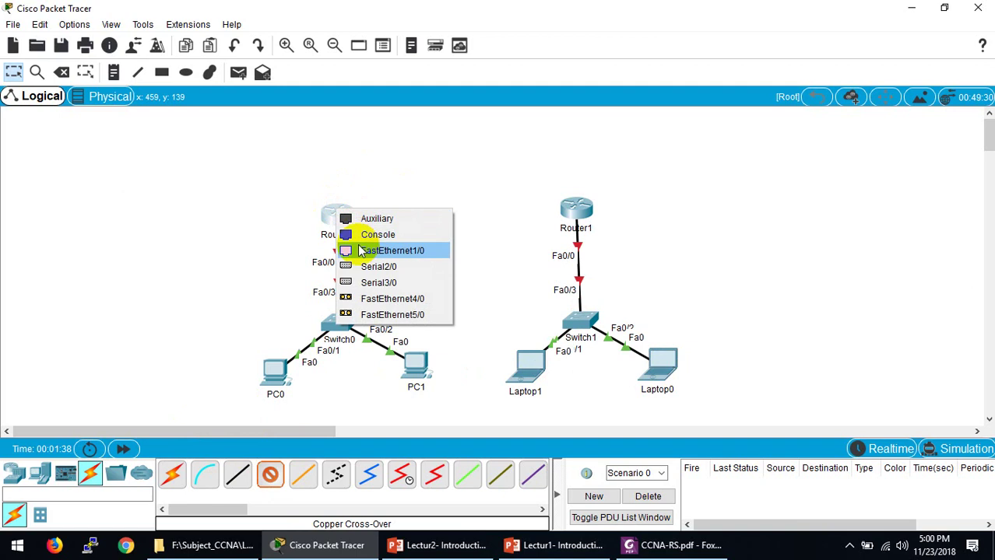
{"action": "left_click", "coordinate": [357, 251]}
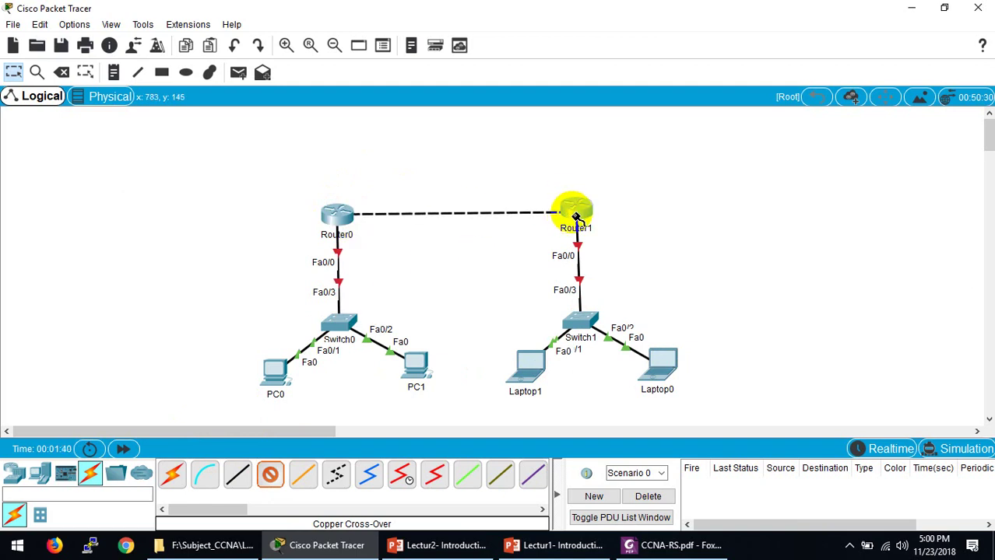
{"action": "left_click", "coordinate": [575, 217]}
{"action": "left_click", "coordinate": [596, 253]}
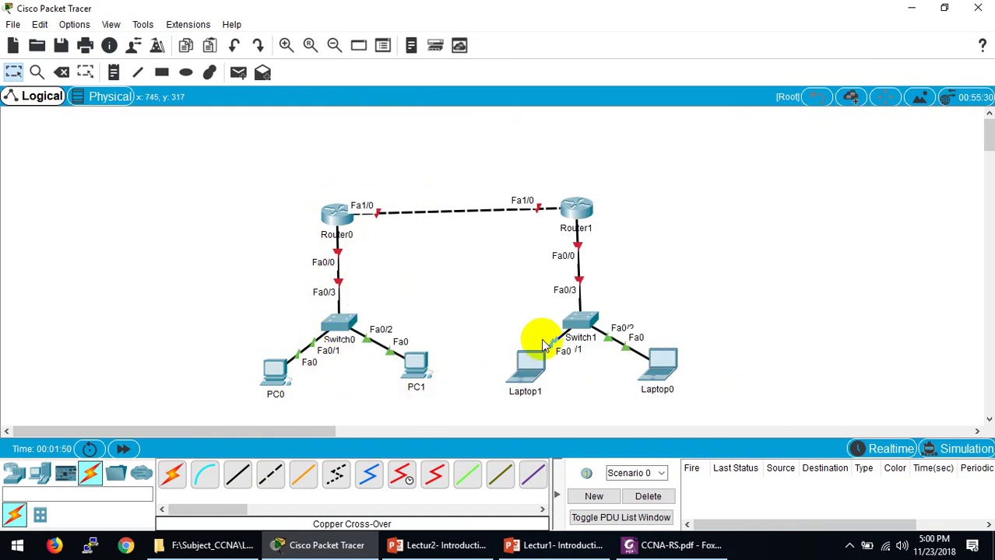
{"action": "left_click", "coordinate": [337, 220]}
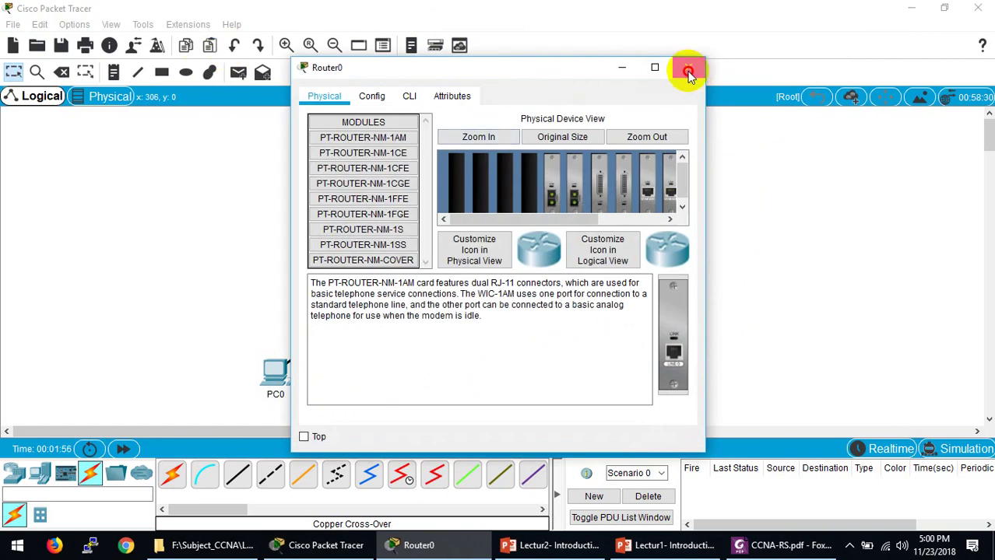
{"action": "left_click", "coordinate": [689, 72]}
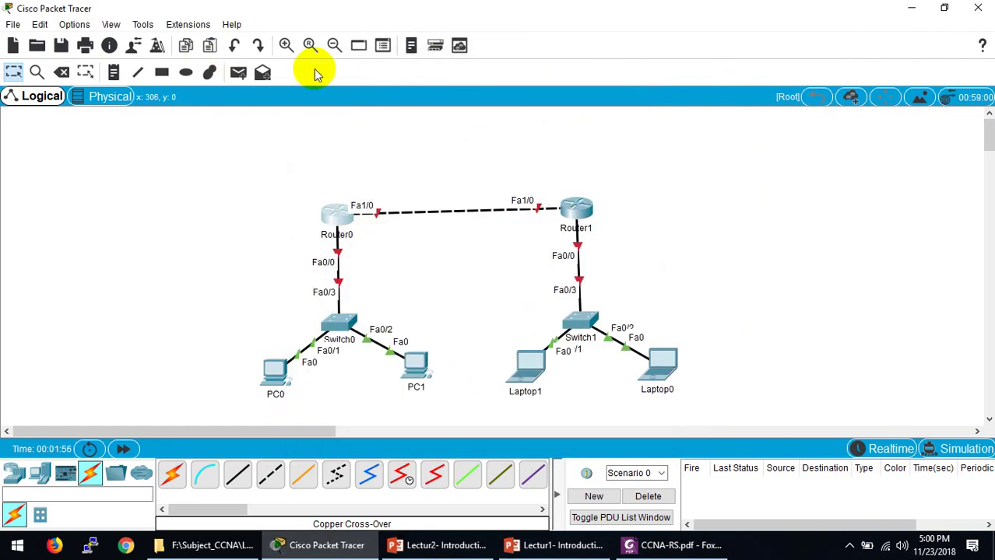
Step: Add notes 192.168.0.0/24 between PC0 and PC1 and 172.16.0.0/16 under the laptops
{"action": "left_click", "coordinate": [111, 74]}
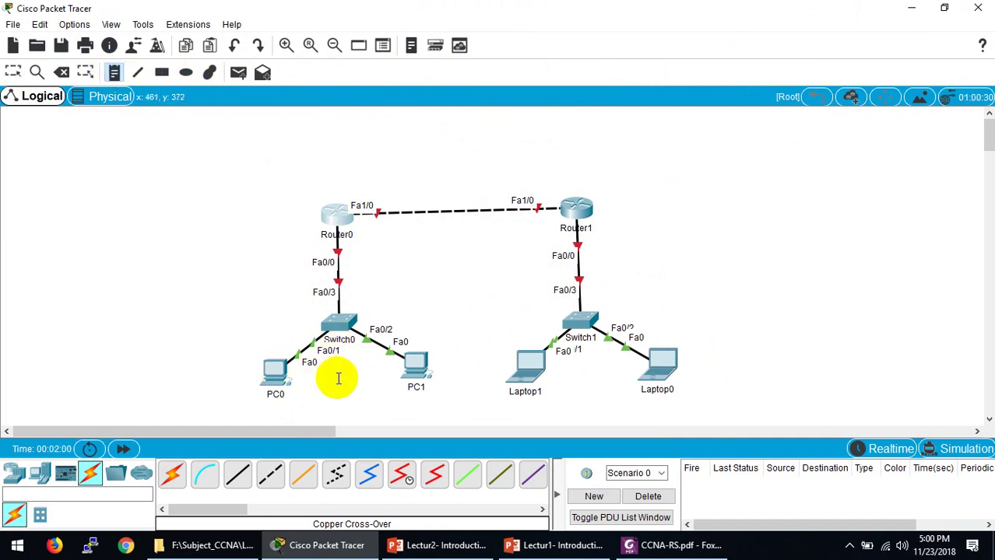
{"action": "scroll", "coordinate": [344, 362], "scroll_direction": "down", "scroll_amount": 1}
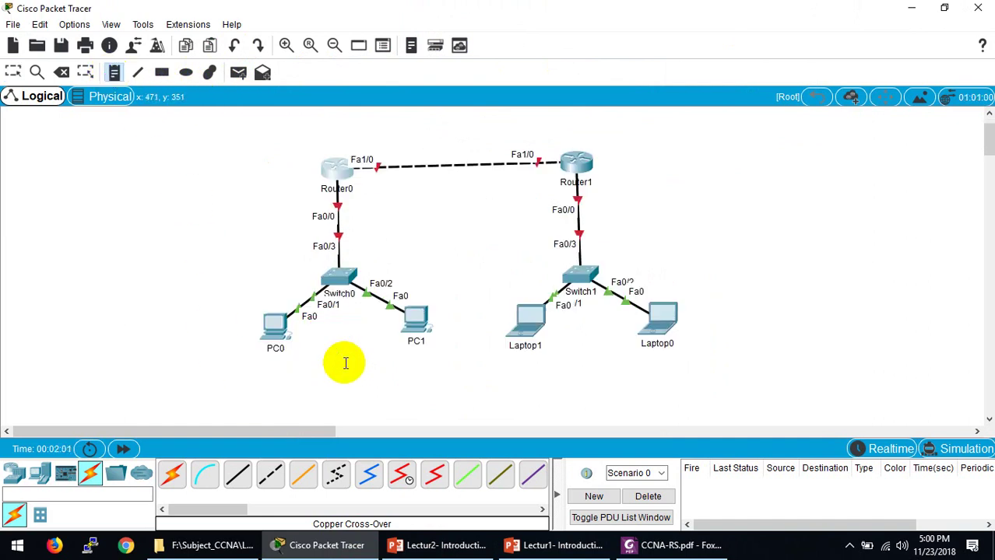
{"action": "left_click", "coordinate": [257, 363]}
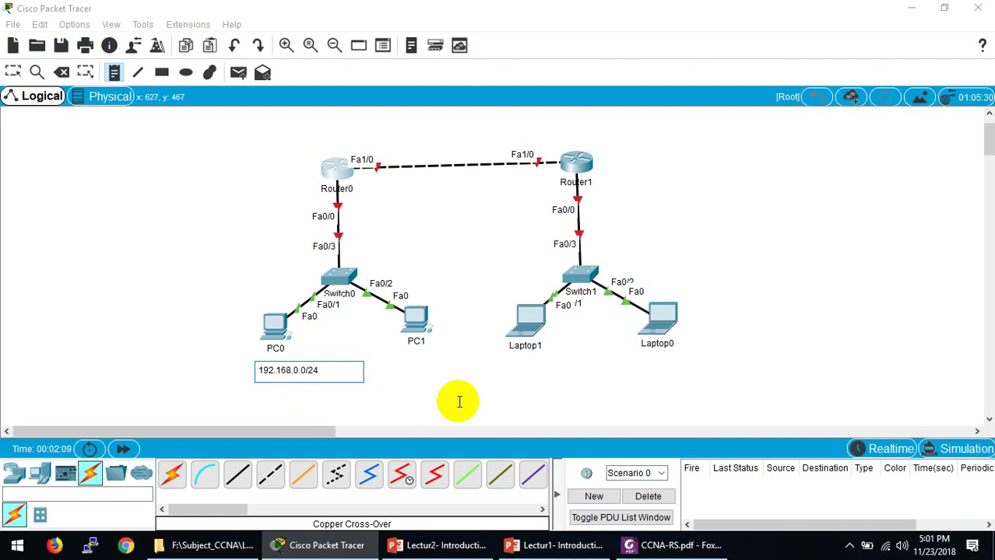
{"action": "left_click", "coordinate": [114, 72]}
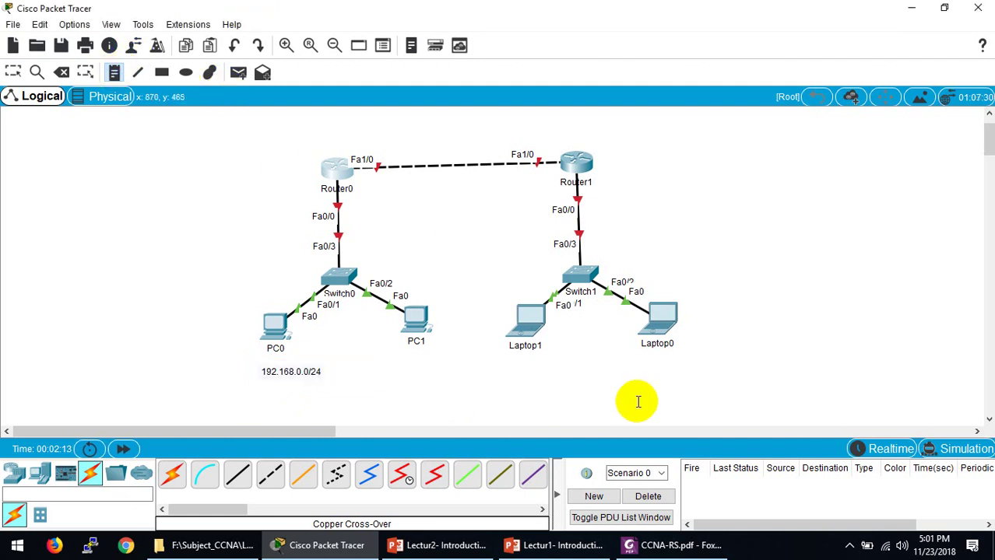
{"action": "left_click", "coordinate": [591, 360]}
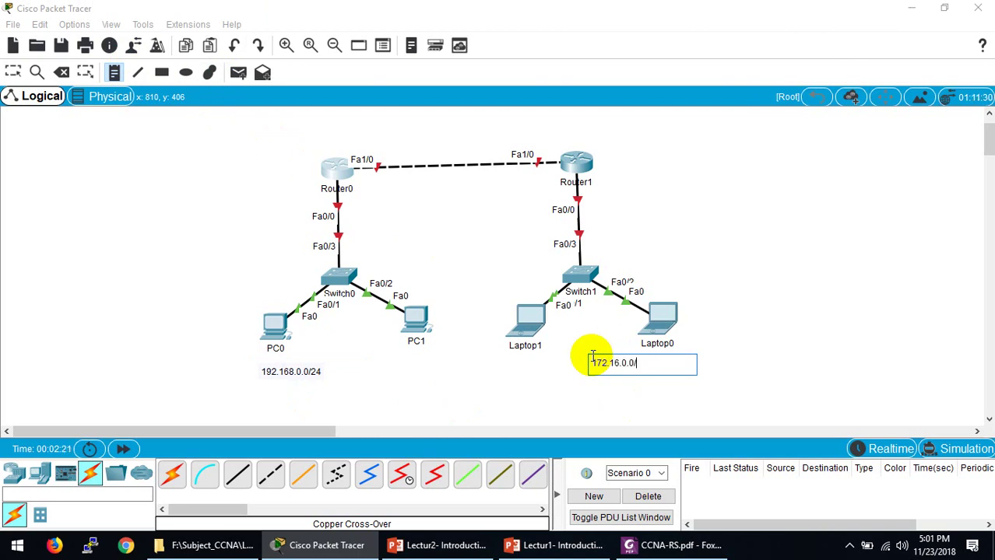
{"action": "left_click", "coordinate": [763, 362]}
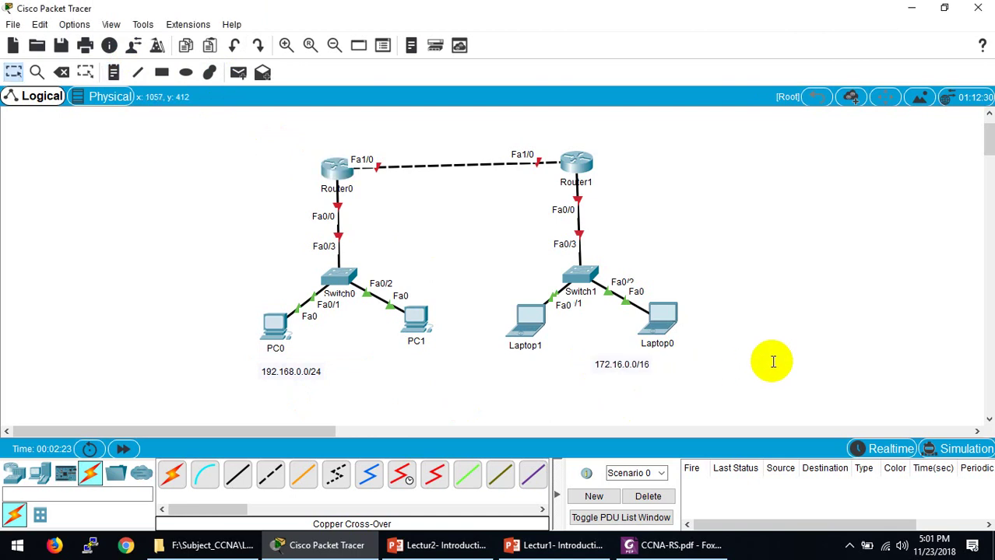
{"action": "left_click", "coordinate": [602, 360]}
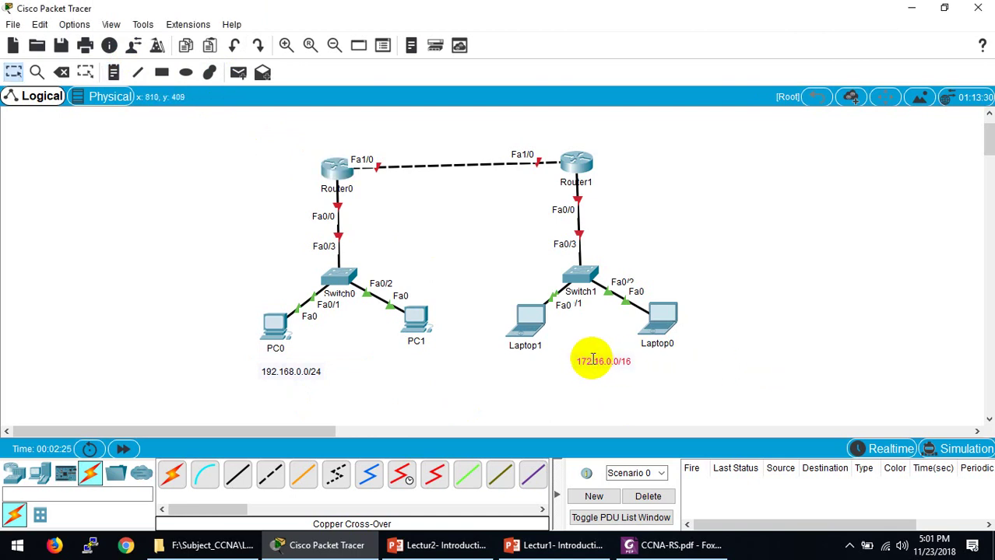
{"action": "left_click_drag", "start_coordinate": [285, 370], "coordinate": [333, 353]}
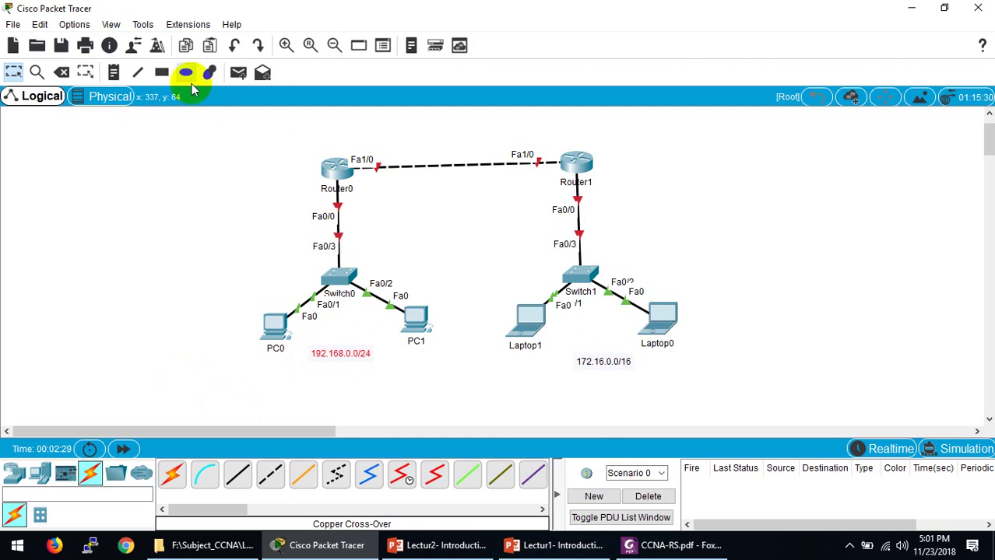
Step: Add a 1.0.0.0/8 note above the router link and fine-tune the LAN note positions
{"action": "left_click", "coordinate": [115, 73]}
{"action": "left_click", "coordinate": [412, 134]}
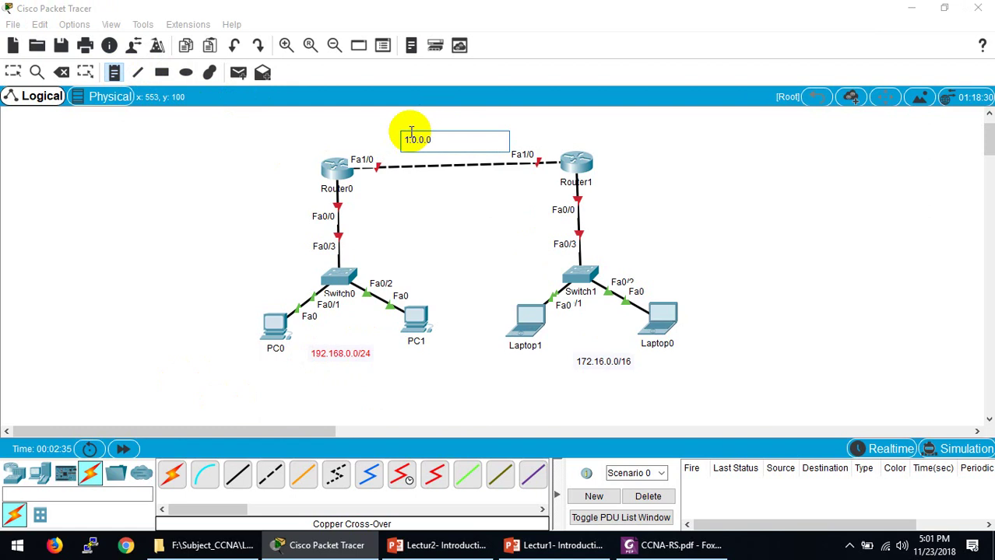
{"action": "type", "text": "1.0.0.0/8"}
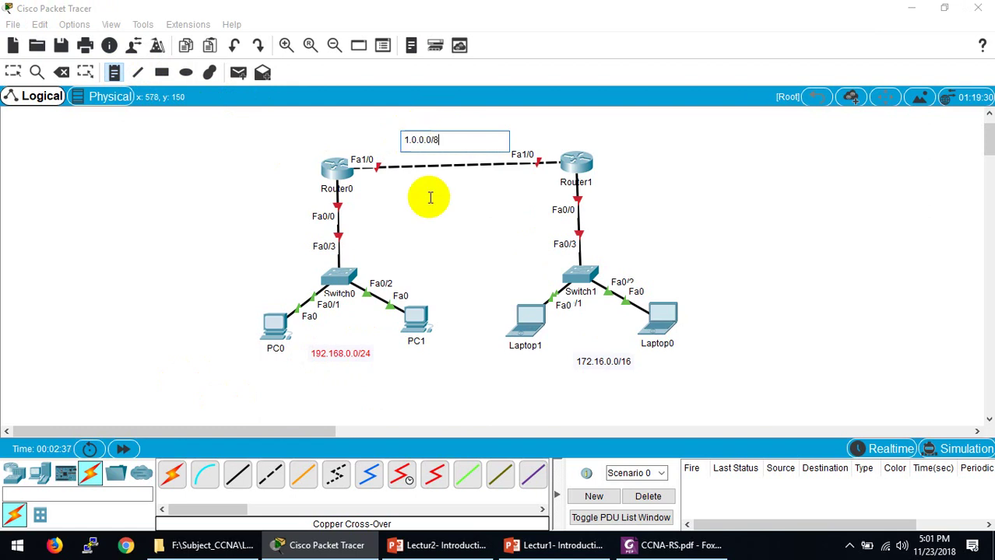
{"action": "key", "text": "Escape"}
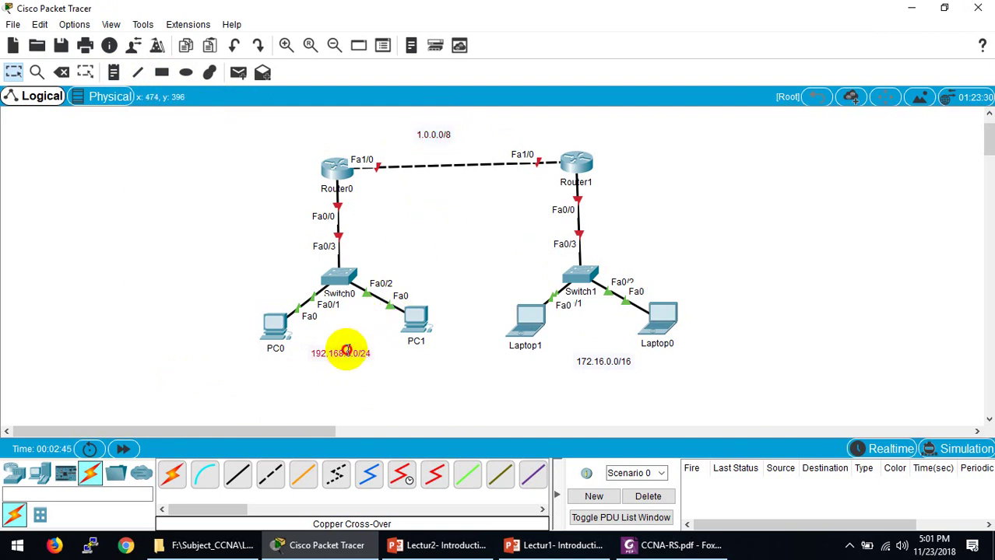
{"action": "left_click_drag", "start_coordinate": [347, 351], "coordinate": [359, 348]}
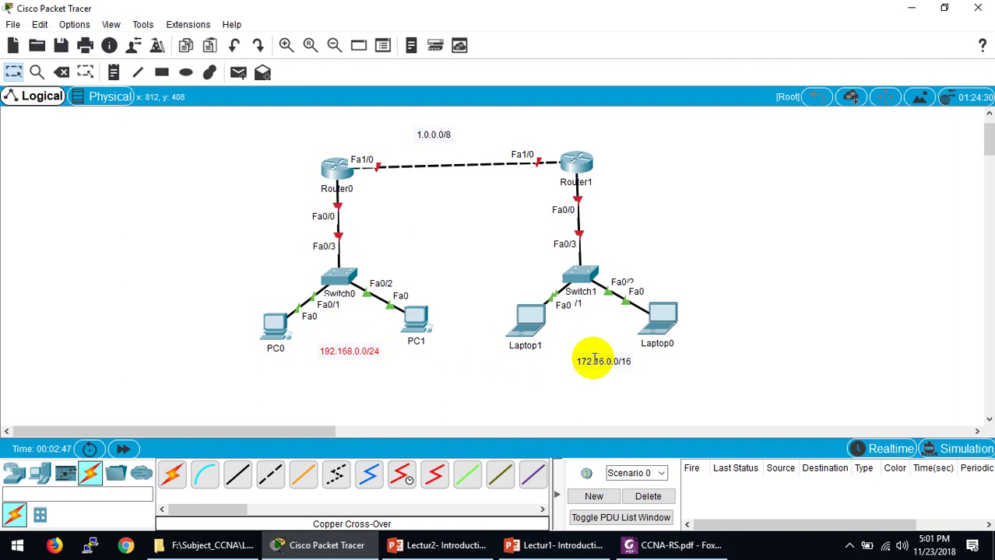
{"action": "left_click_drag", "start_coordinate": [598, 360], "coordinate": [595, 340]}
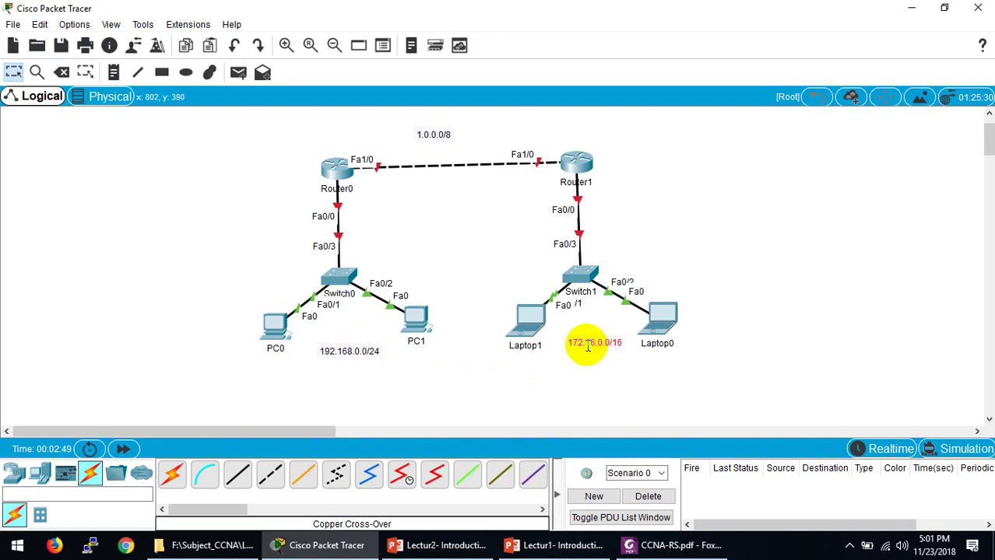
Step: Place gateway notes 192.168.0.1 beside Router0 and 172.16.0.1 beside Router1
{"action": "left_click", "coordinate": [113, 72]}
{"action": "left_click", "coordinate": [247, 183]}
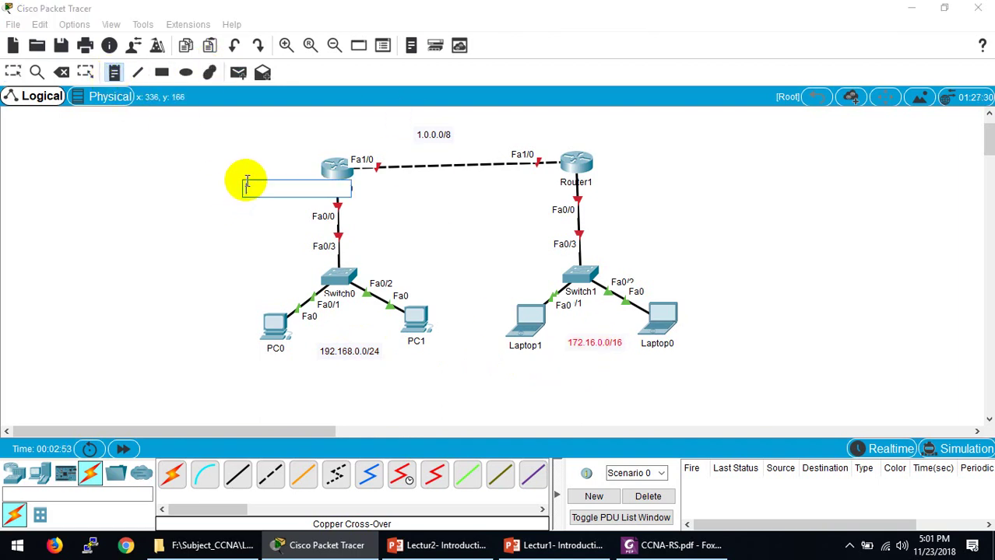
{"action": "type", "text": "192.168.0.1"}
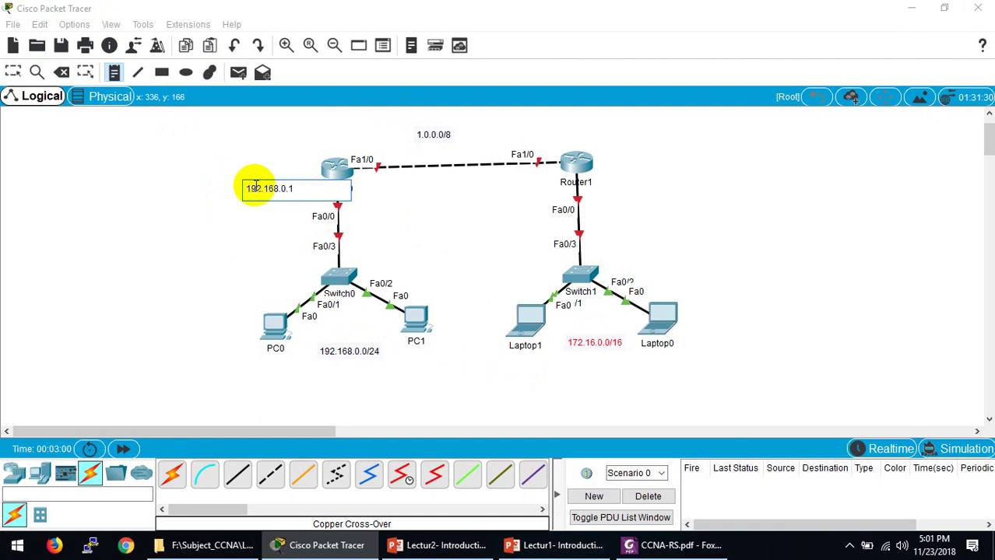
{"action": "key", "text": "Escape"}
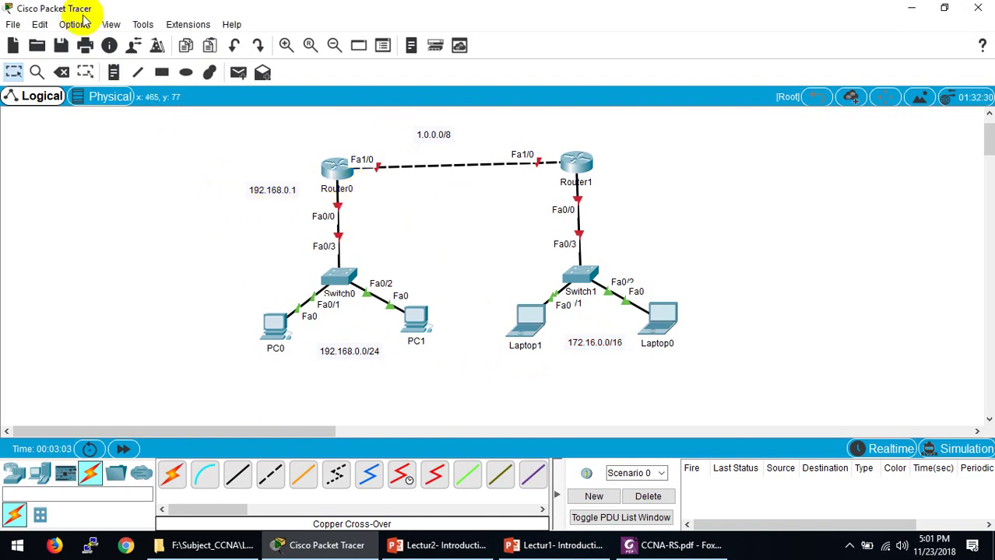
{"action": "left_click", "coordinate": [114, 72]}
{"action": "left_click", "coordinate": [623, 184]}
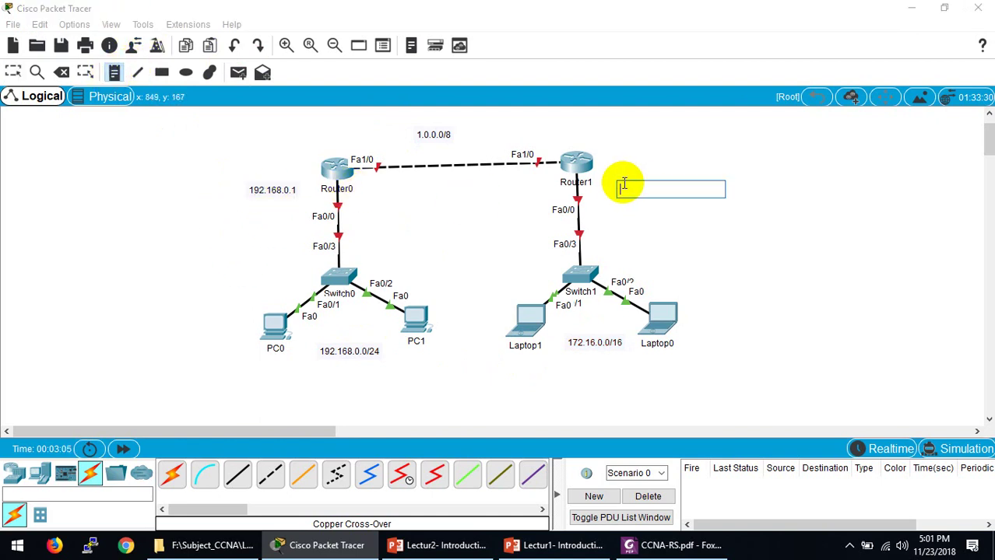
{"action": "type", "text": "172"}
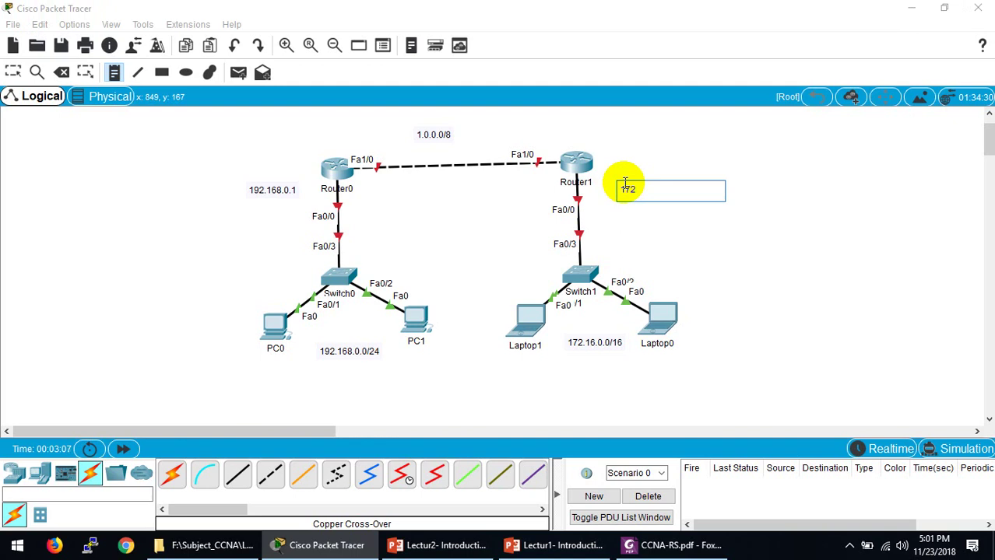
{"action": "type", "text": ".16.0.1"}
{"action": "key", "text": "Escape"}
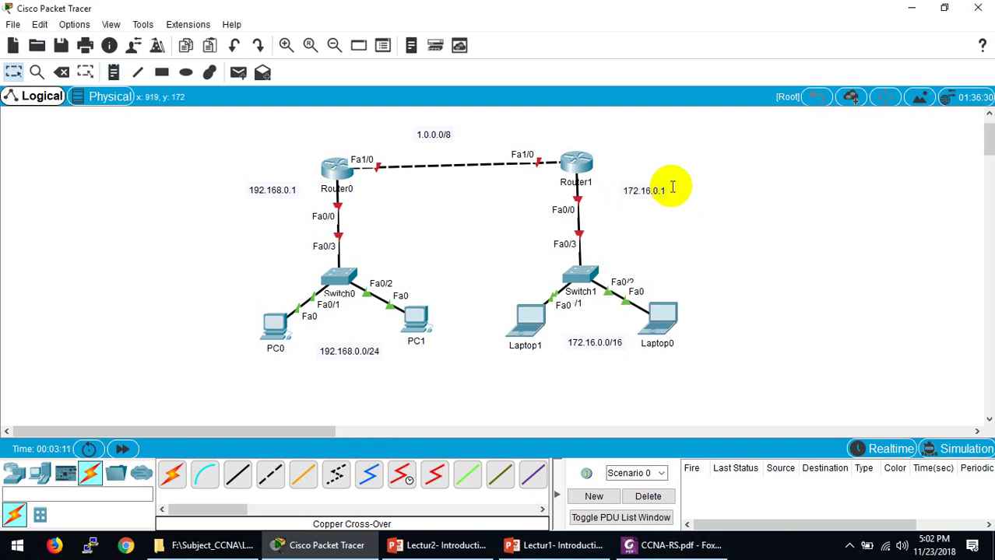
{"action": "left_click_drag", "start_coordinate": [656, 189], "coordinate": [648, 190]}
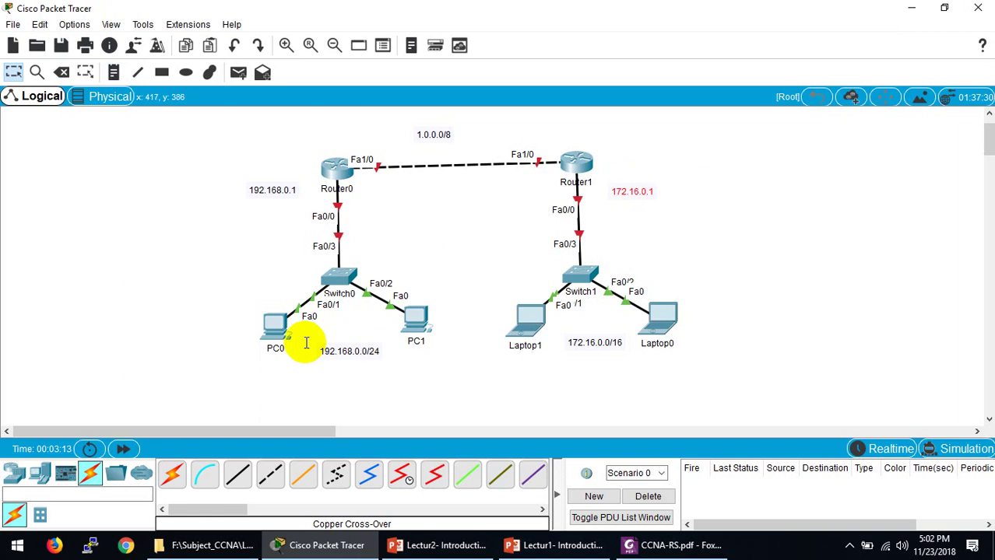
Step: Add host notes 192.168.0.2 under PC0 and 192.168.0.3 under PC1
{"action": "left_click", "coordinate": [113, 73]}
{"action": "left_click", "coordinate": [255, 371]}
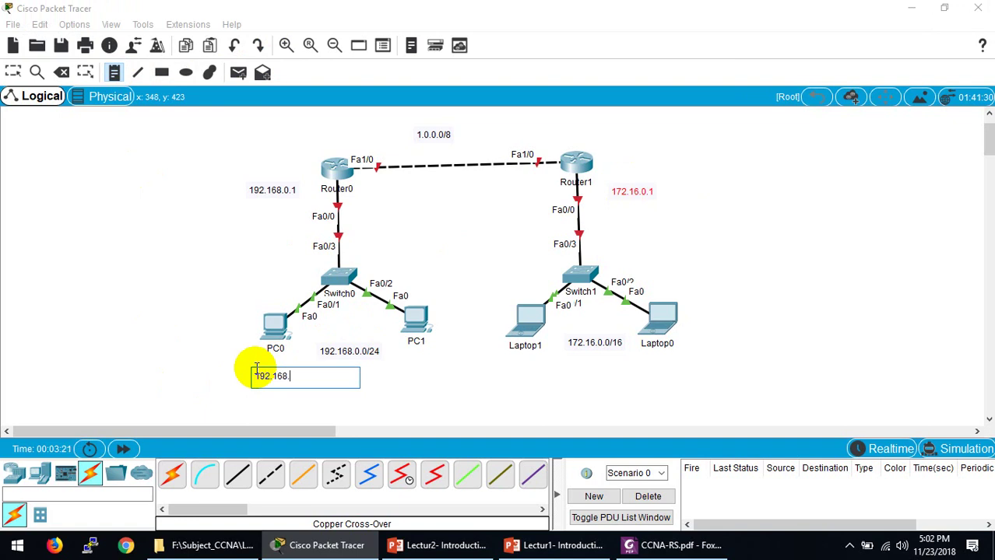
{"action": "type", "text": "192.168.0.2"}
{"action": "left_click", "coordinate": [399, 371]}
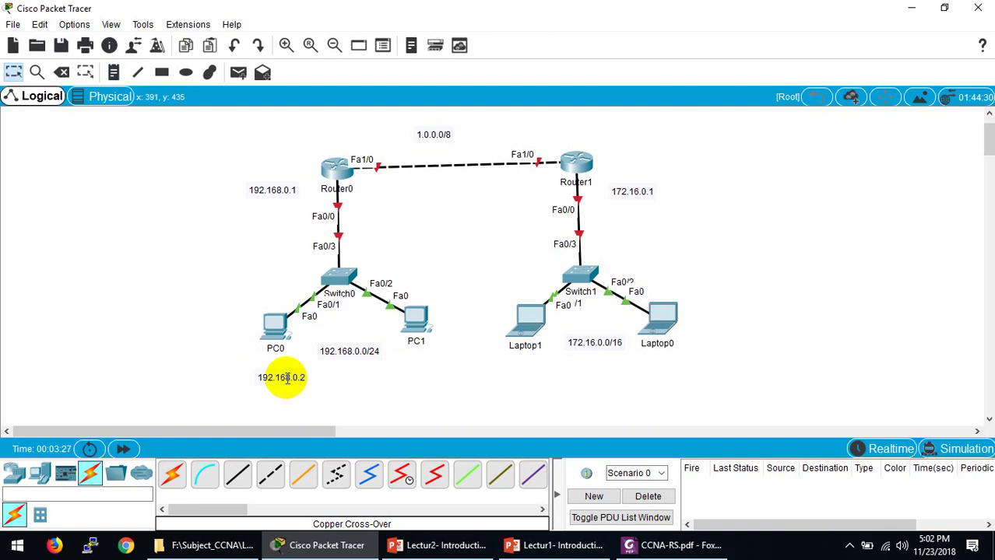
{"action": "left_click_drag", "start_coordinate": [238, 373], "coordinate": [344, 374]}
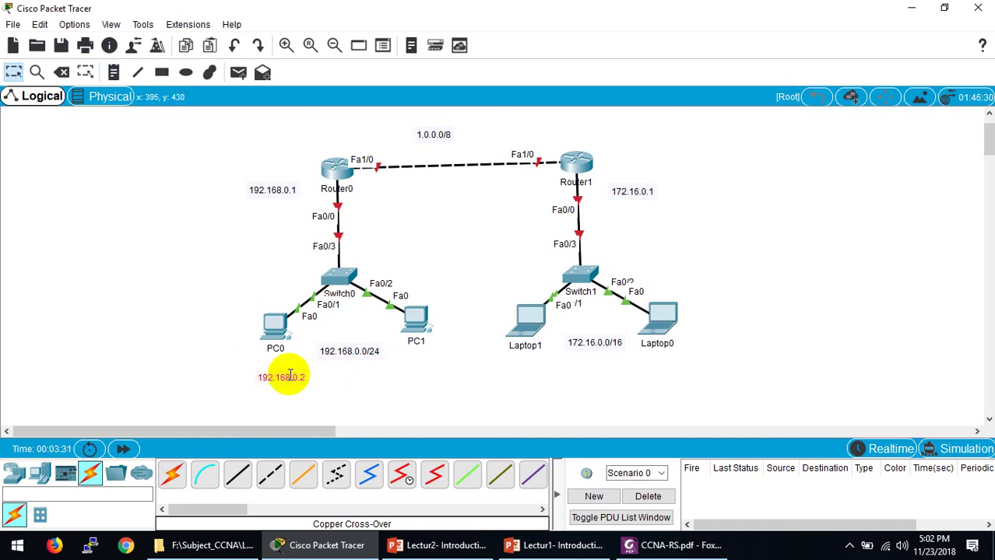
{"action": "left_click_drag", "start_coordinate": [290, 374], "coordinate": [426, 367]}
{"action": "double_click", "coordinate": [436, 364]}
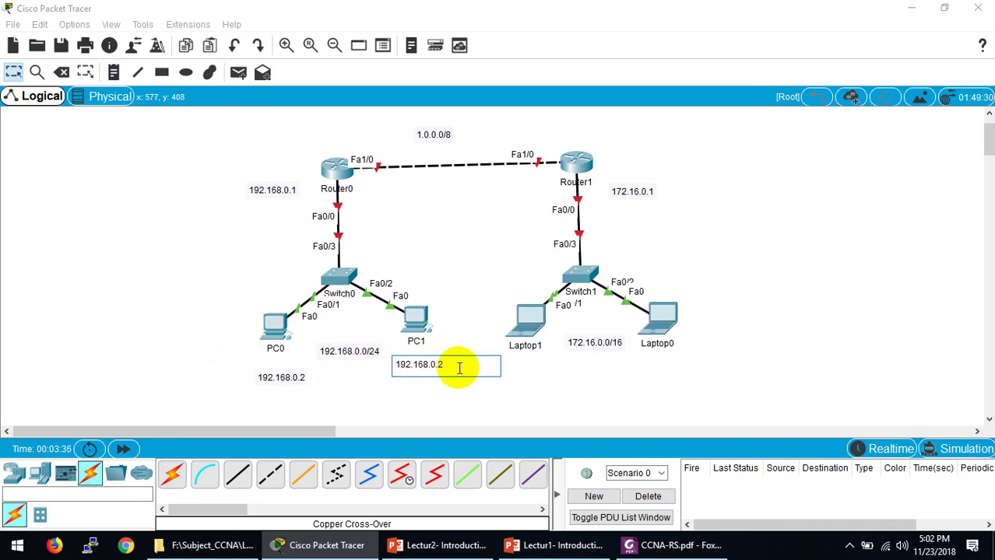
{"action": "left_click", "coordinate": [564, 363]}
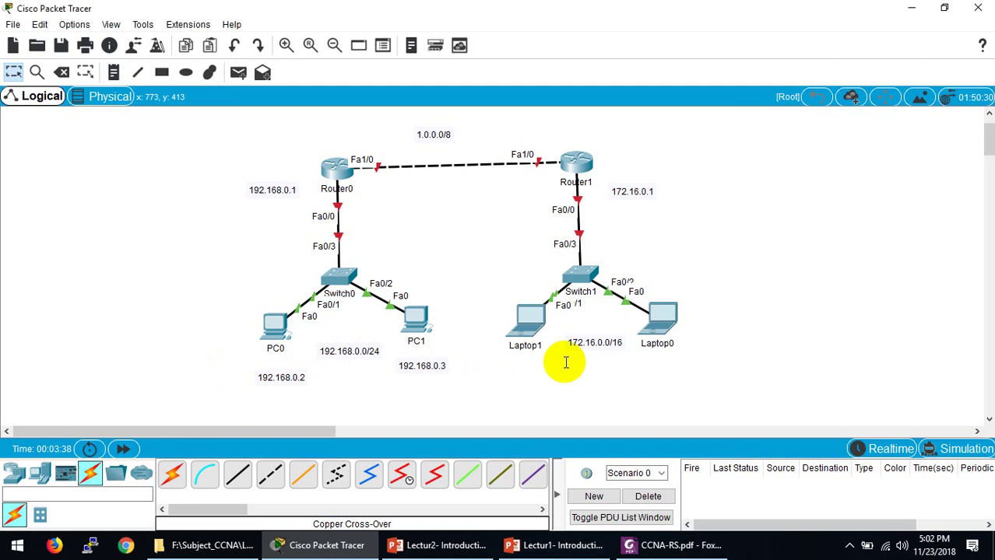
Step: Paste a copy of the note beside Laptop1 and change it to 172.16.0.2
{"action": "type", "text": "192.168.0.2"}
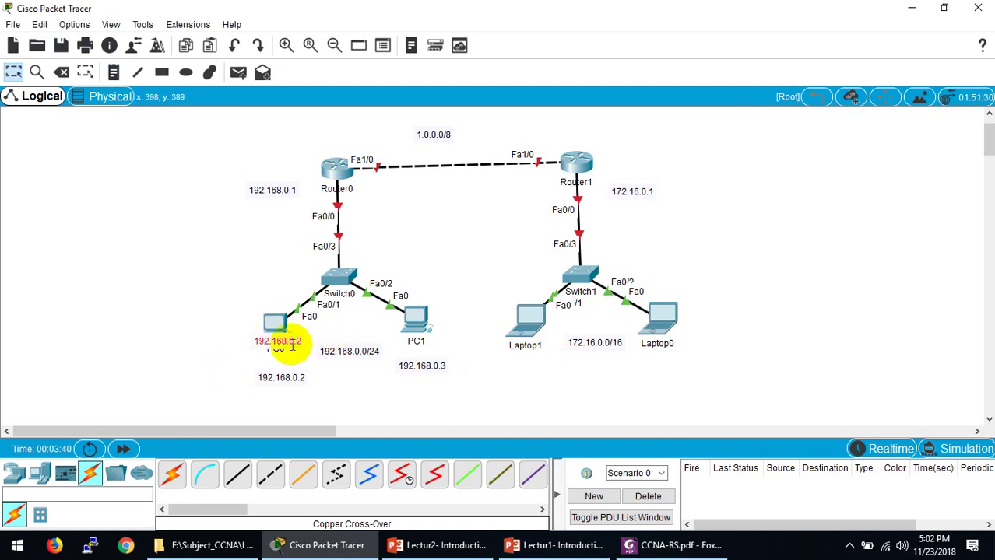
{"action": "left_click_drag", "start_coordinate": [284, 340], "coordinate": [528, 362]}
{"action": "double_click", "coordinate": [528, 367]}
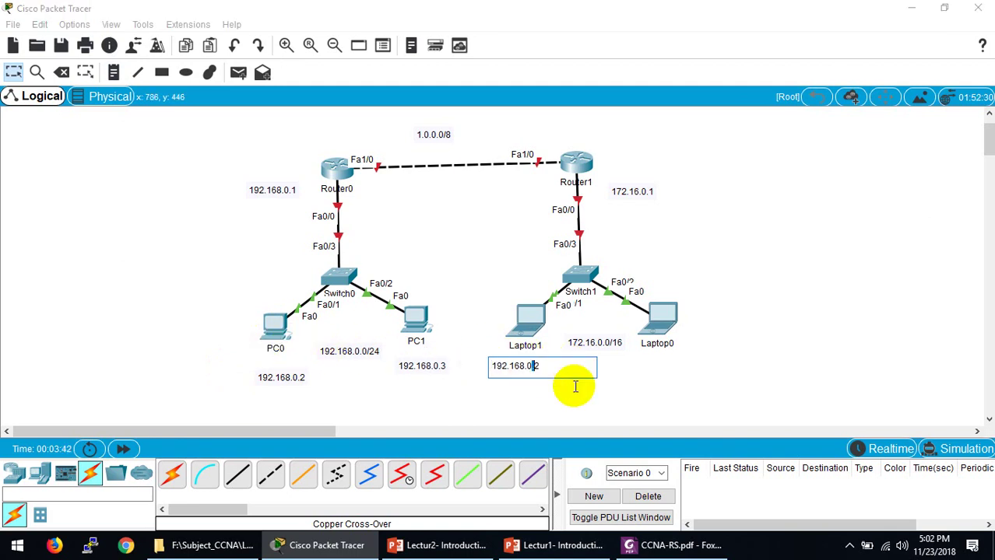
{"action": "key", "text": "Left"}
{"action": "key", "text": "Left"}
{"action": "key", "text": "BackSpace"}
{"action": "key", "text": "BackSpace"}
{"action": "key", "text": "BackSpace"}
{"action": "type", "text": "."}
{"action": "left_click", "coordinate": [576, 387]}
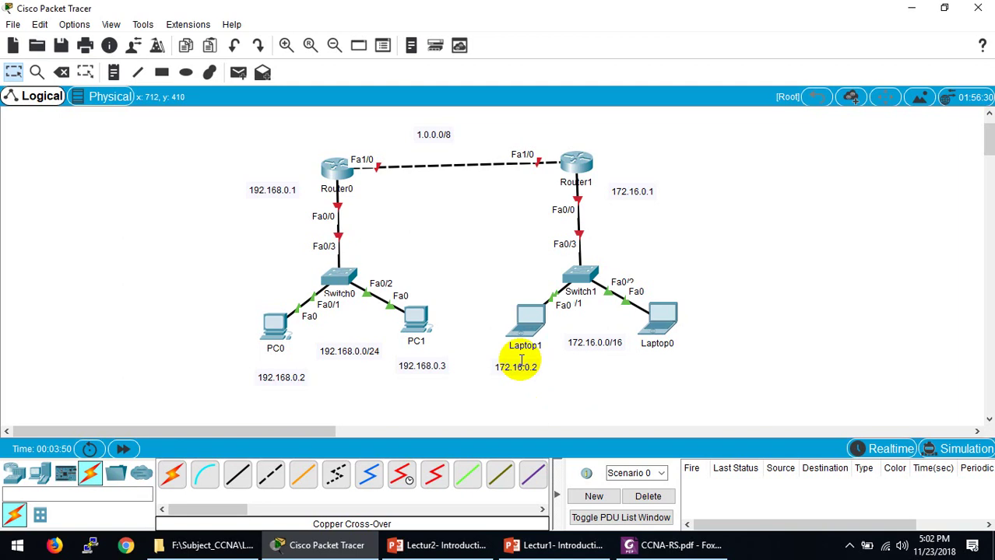
Step: Copy the 172.16.0.2 note under Laptop0 and change it to 172.16.0.3
{"action": "left_click", "coordinate": [491, 368]}
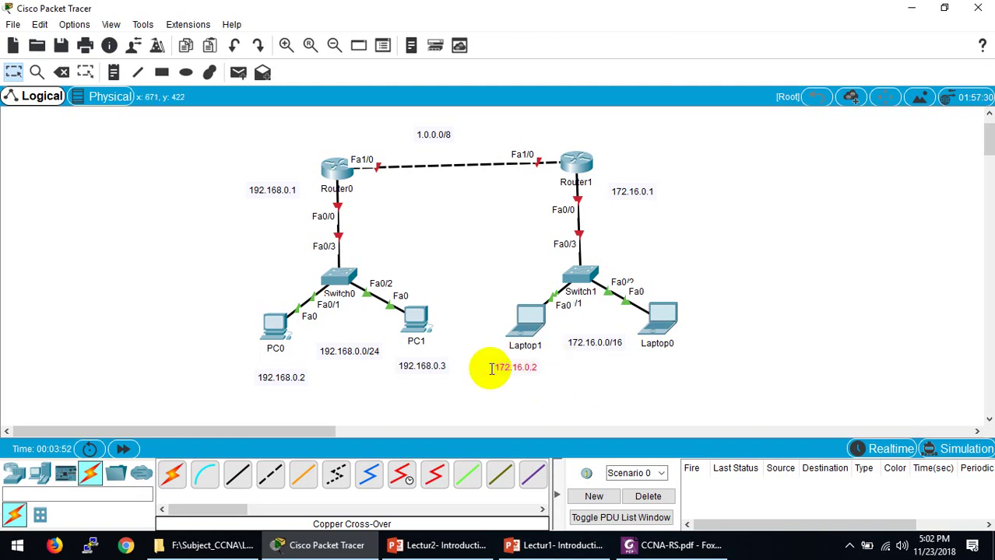
{"action": "key", "text": "ctrl+c"}
{"action": "key", "text": "ctrl+v"}
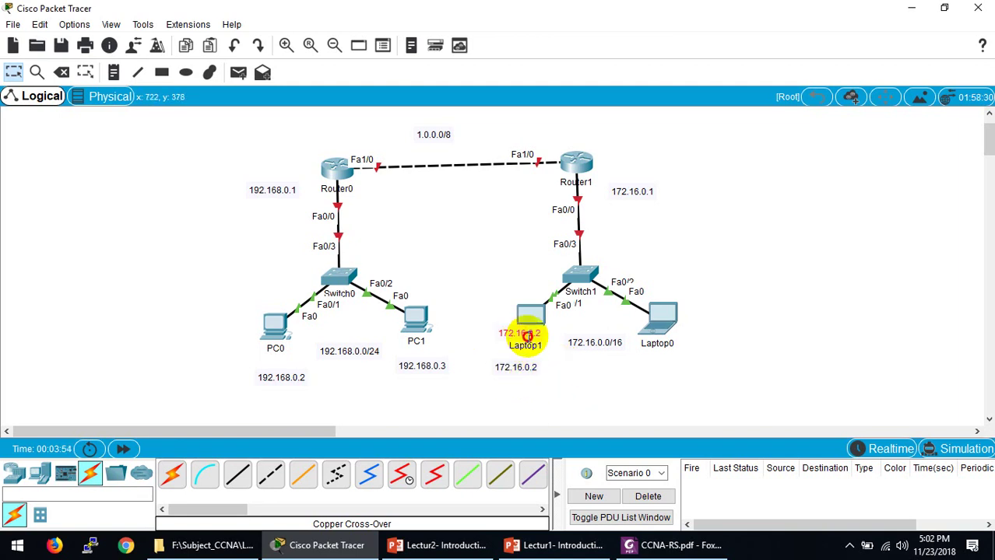
{"action": "left_click_drag", "start_coordinate": [526, 333], "coordinate": [661, 363]}
{"action": "double_click", "coordinate": [664, 363]}
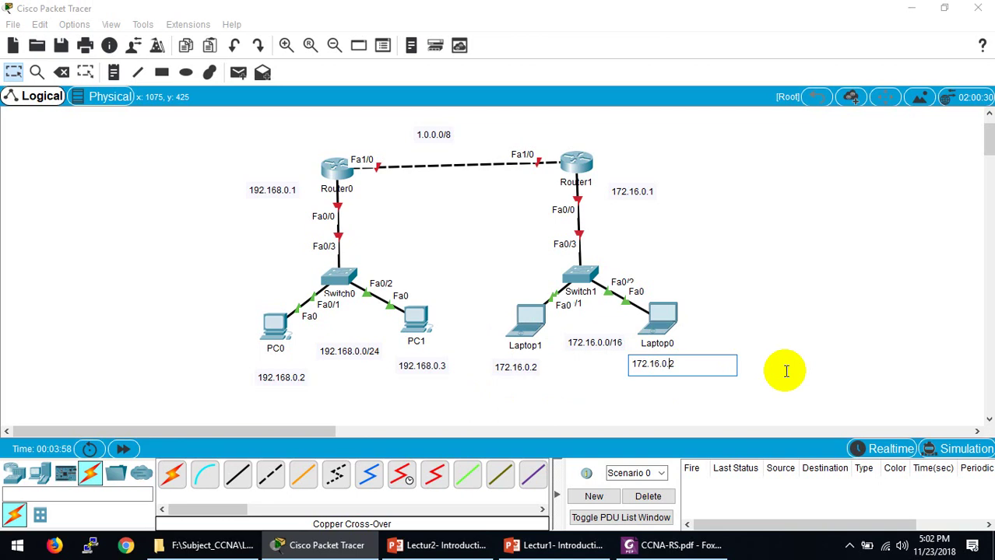
{"action": "type", "text": "3"}
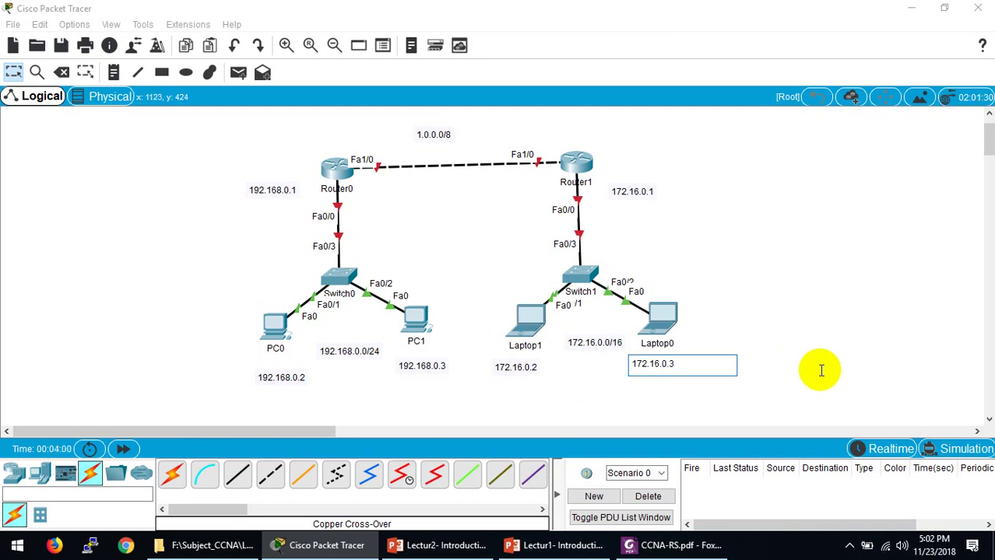
{"action": "left_click", "coordinate": [817, 369]}
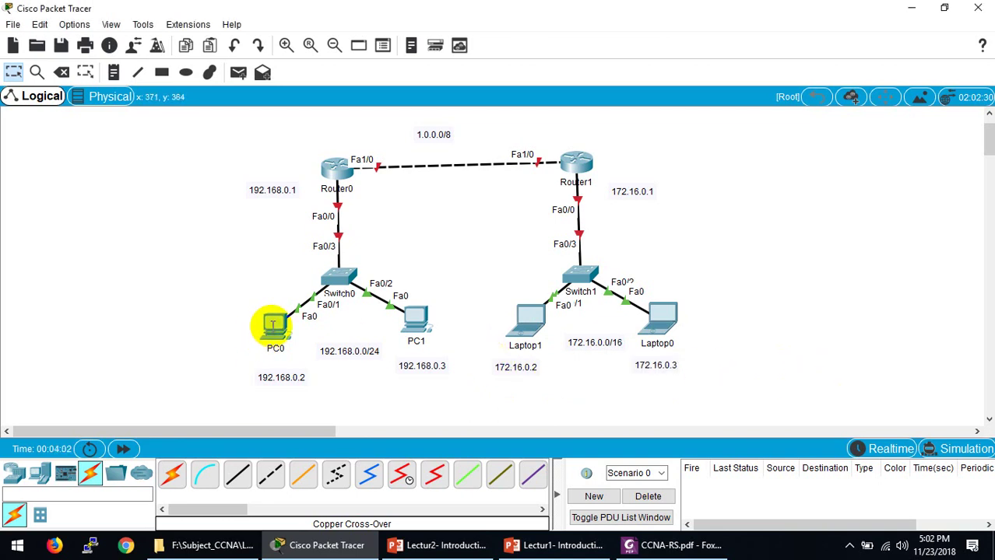
Step: Configure PC0 with IP 192.168.0.2, mask 255.255.255.0 and gateway 192.168.0.1
{"action": "left_click", "coordinate": [272, 325]}
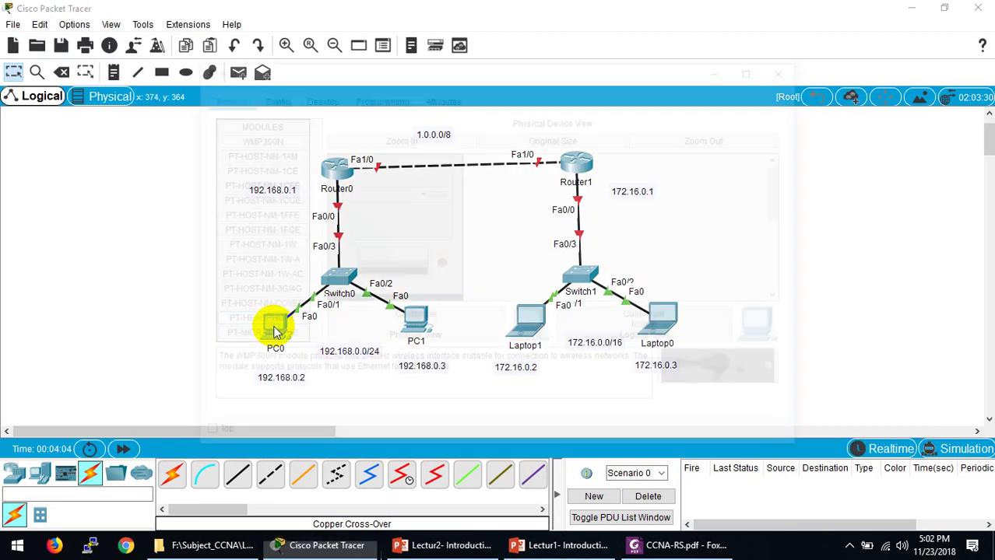
{"action": "left_click", "coordinate": [316, 96]}
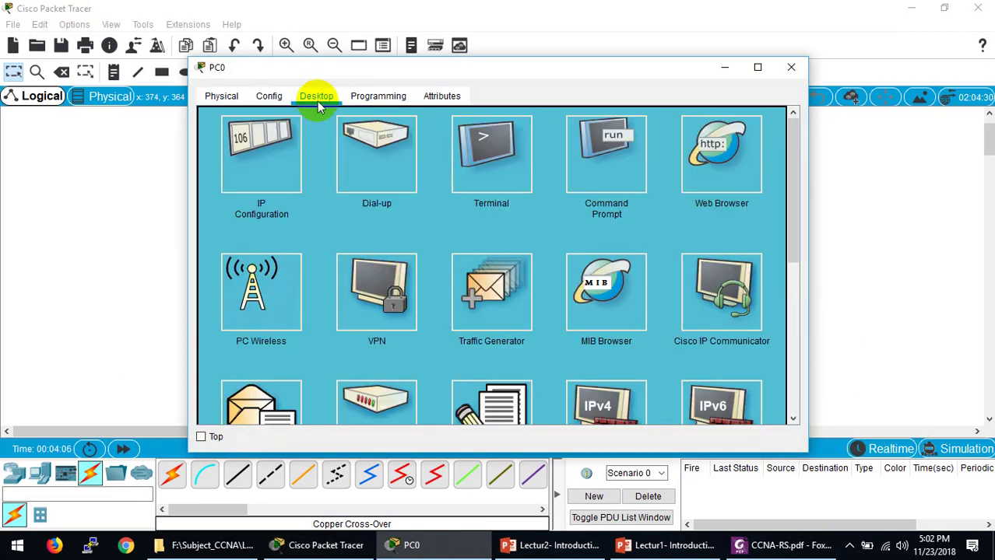
{"action": "left_click", "coordinate": [266, 162]}
{"action": "left_click", "coordinate": [407, 137]}
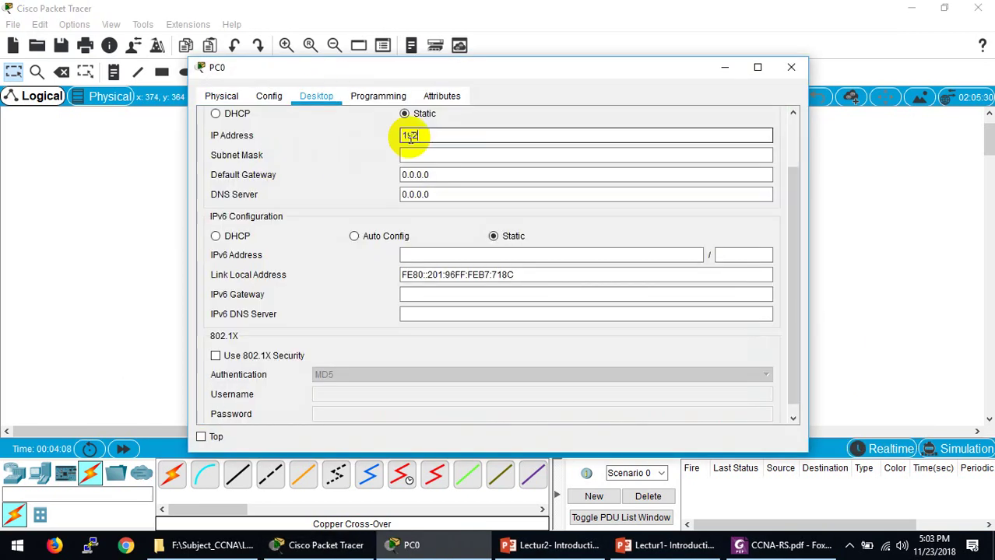
{"action": "type", "text": "192.168.0.2"}
{"action": "left_click", "coordinate": [411, 155]}
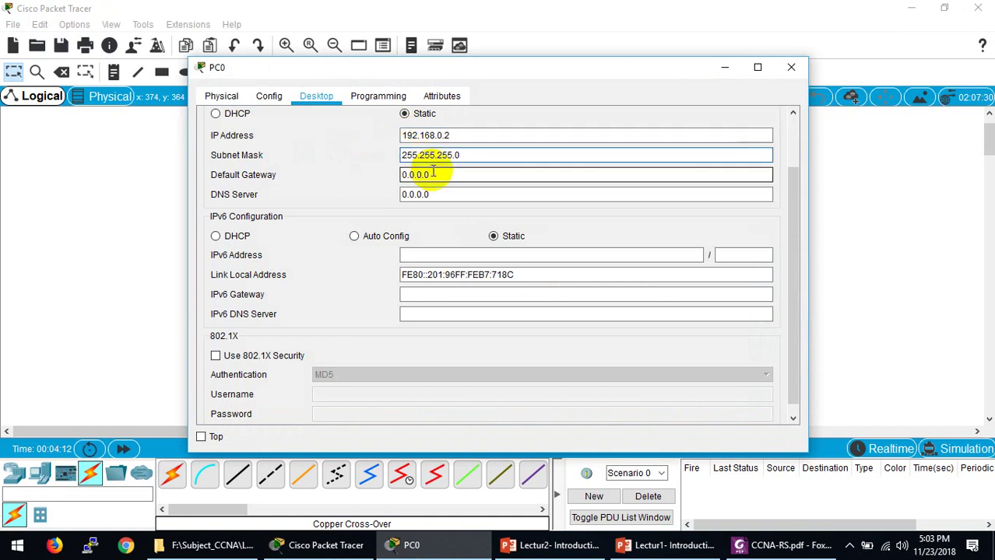
{"action": "left_click_drag", "start_coordinate": [434, 172], "coordinate": [385, 175]}
{"action": "type", "text": "19"}
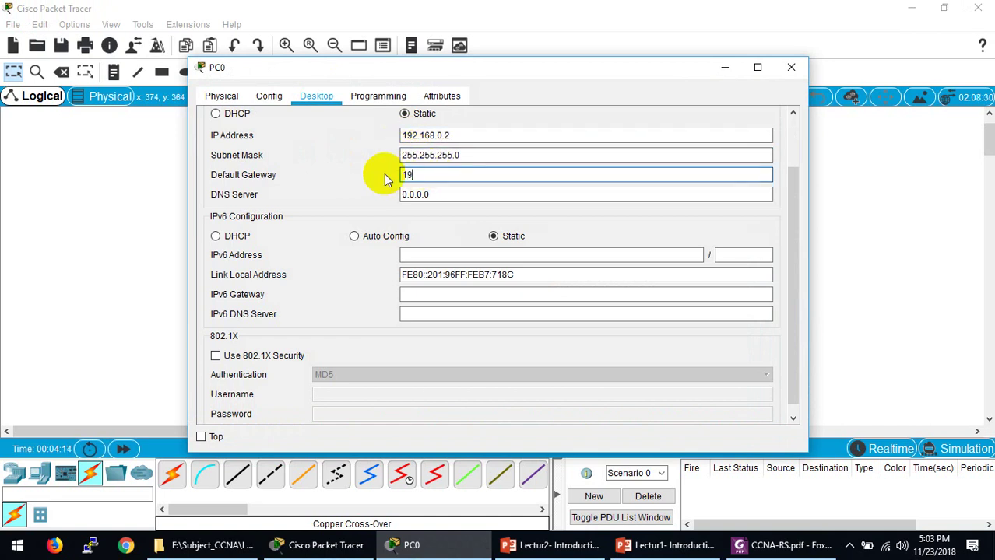
{"action": "type", "text": "2.168.0.1"}
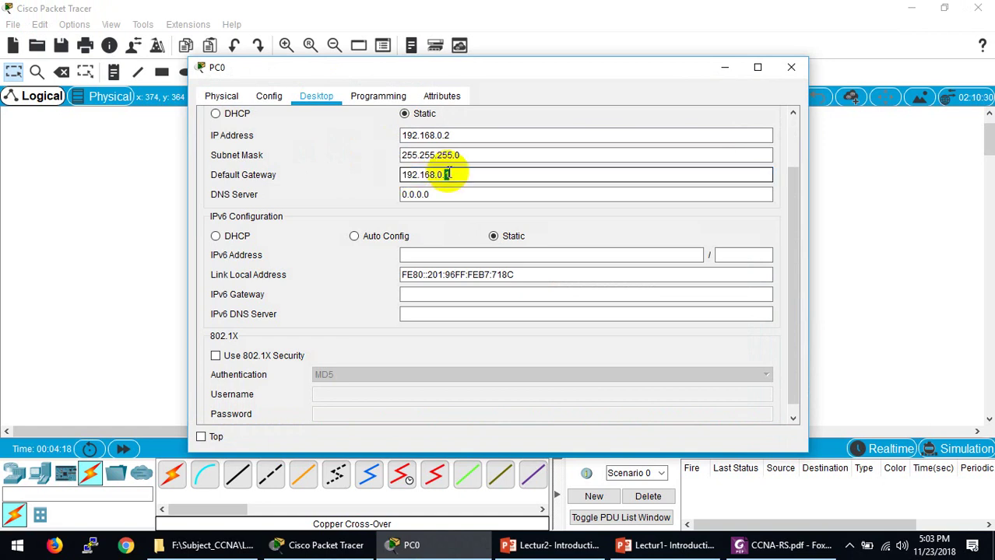
{"action": "left_click_drag", "start_coordinate": [449, 174], "coordinate": [367, 171]}
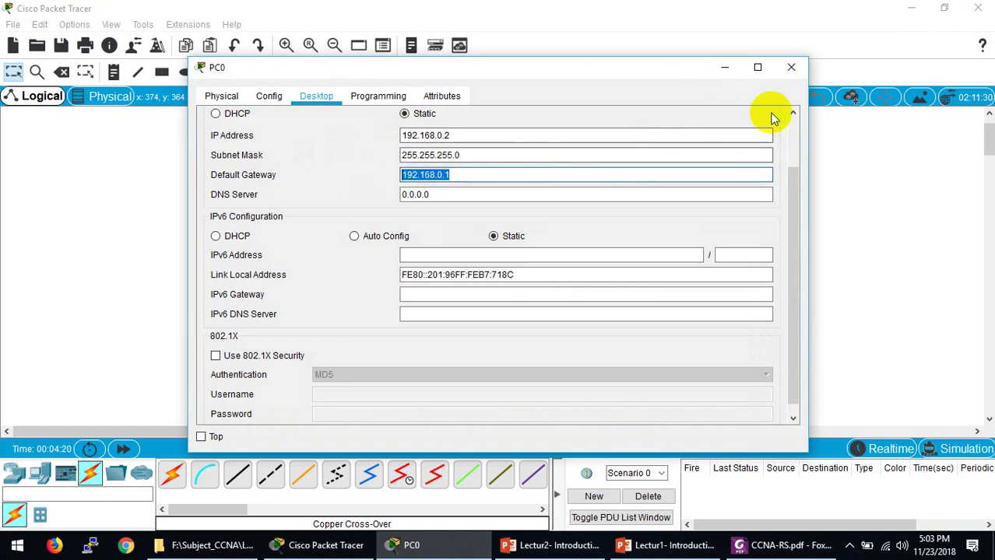
{"action": "left_click", "coordinate": [788, 67]}
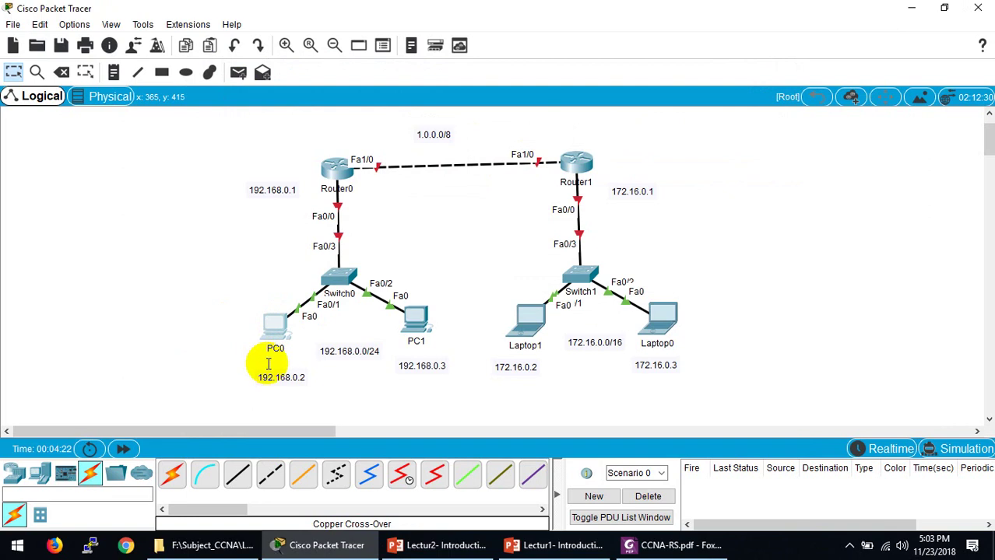
Step: Move the 192.168.0.2, 192.168.0.0/24 and 192.168.0.3 notes closer to their devices
{"action": "left_click_drag", "start_coordinate": [263, 378], "coordinate": [262, 363]}
{"action": "left_click", "coordinate": [345, 351]}
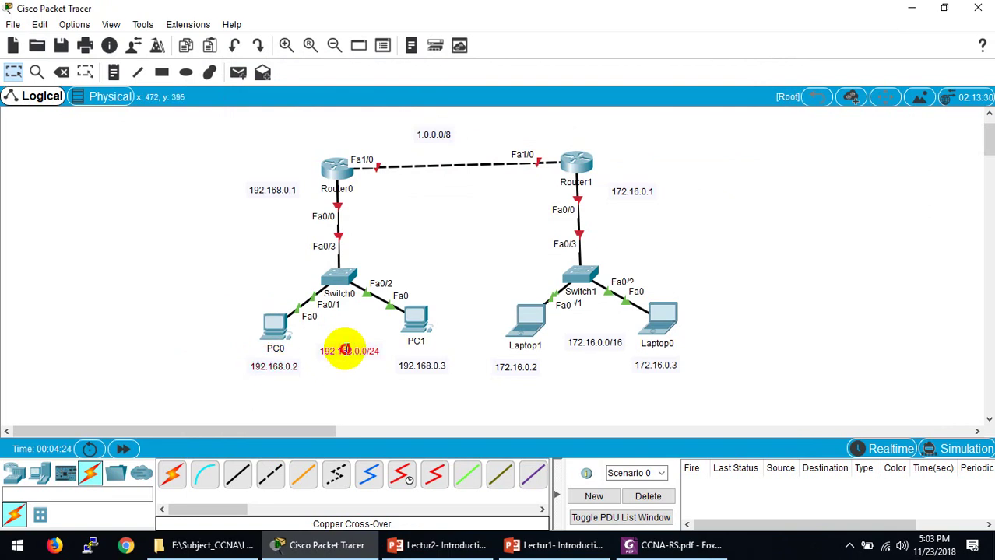
{"action": "left_click_drag", "start_coordinate": [345, 350], "coordinate": [343, 329]}
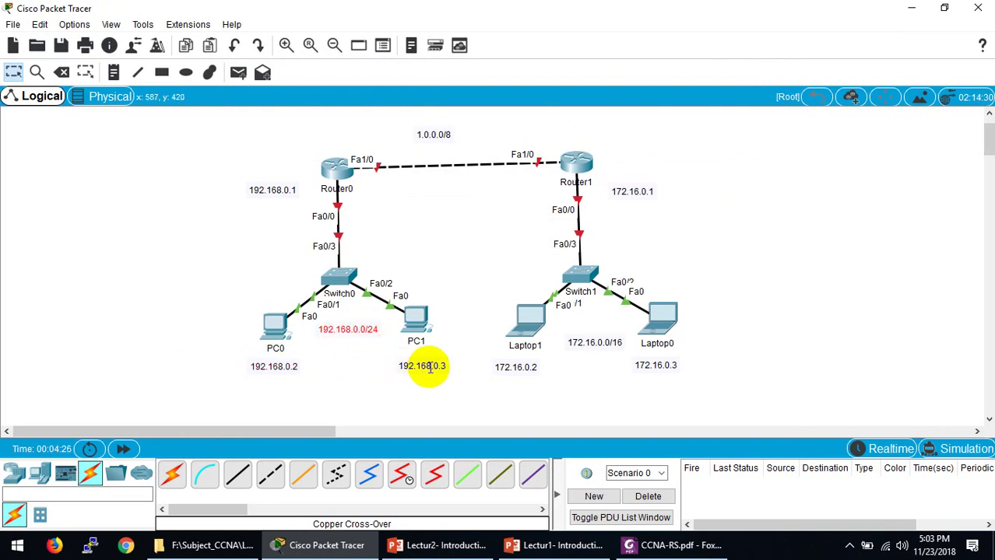
{"action": "left_click_drag", "start_coordinate": [429, 369], "coordinate": [425, 361]}
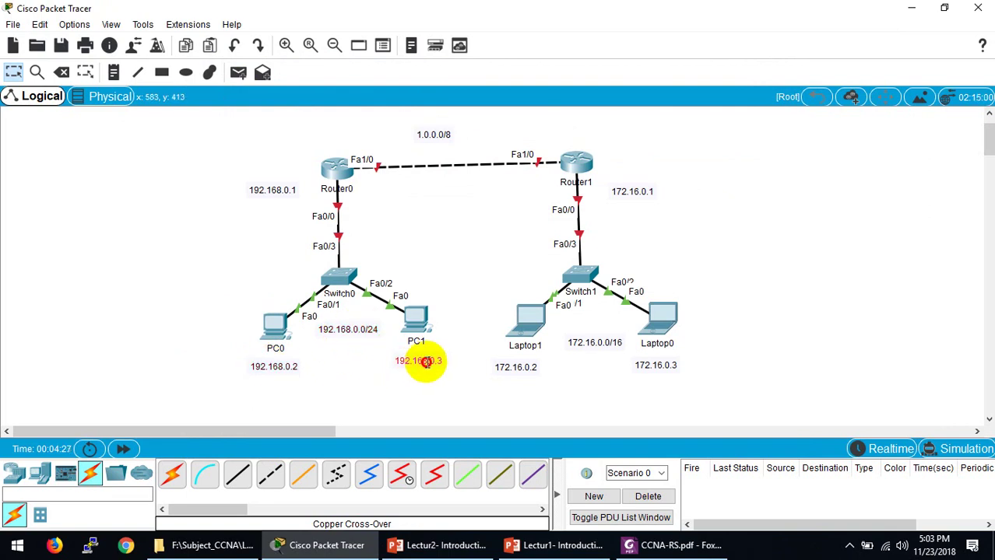
Step: Configure PC1 with IP 192.168.0.3, mask 255.255.255.0 and gateway 192.168.0.1
{"action": "left_click", "coordinate": [421, 314]}
{"action": "left_click", "coordinate": [314, 95]}
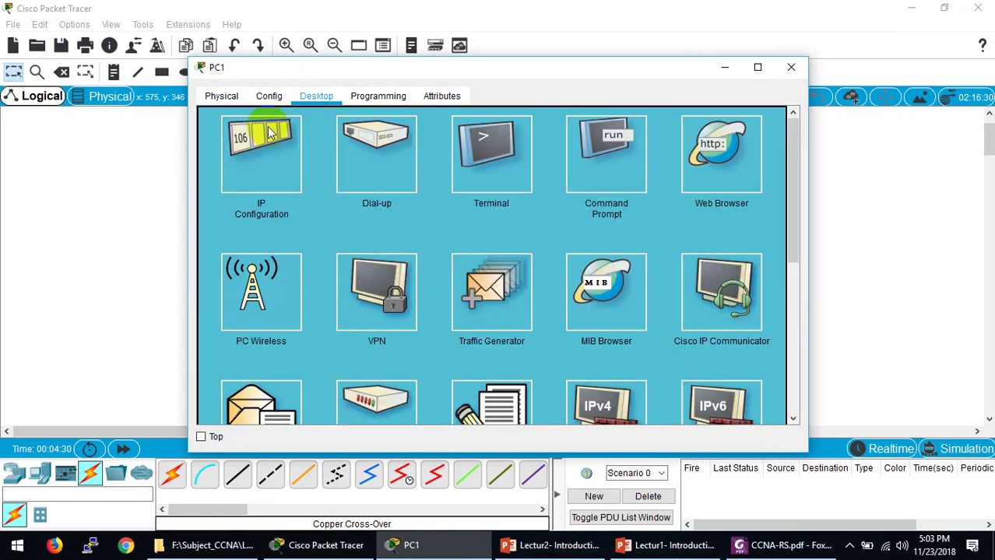
{"action": "left_click", "coordinate": [268, 132]}
{"action": "left_click", "coordinate": [405, 134]}
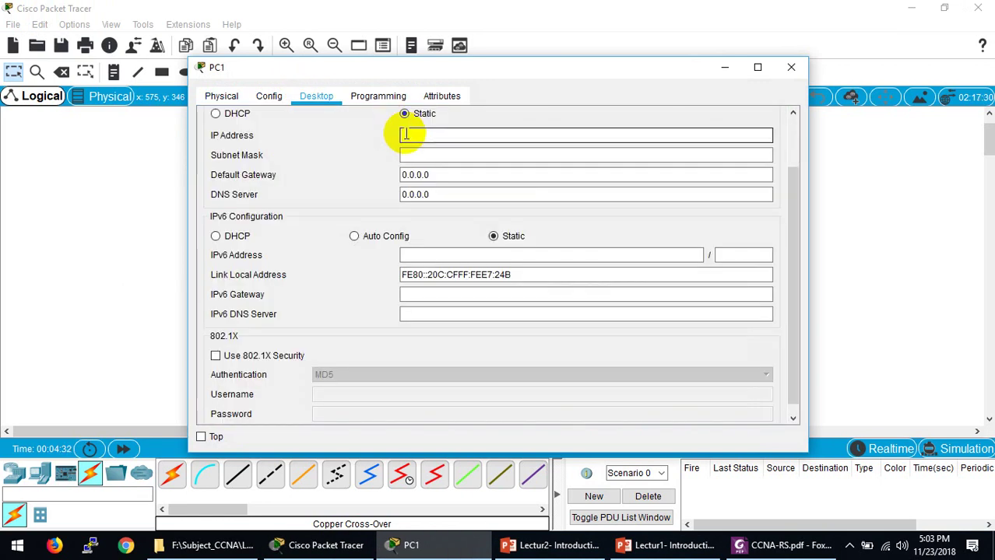
{"action": "type", "text": "192.168.0.13"}
{"action": "left_click", "coordinate": [411, 155]}
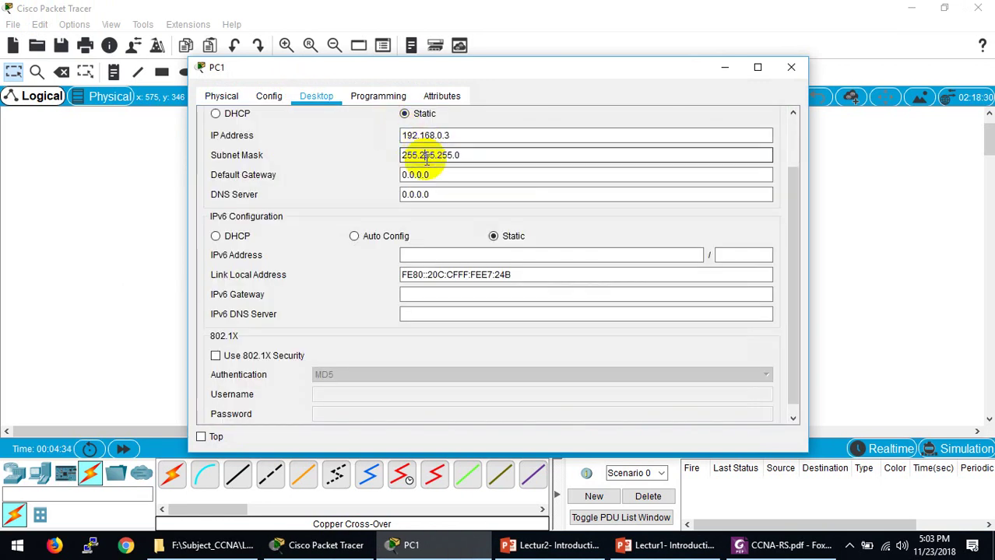
{"action": "left_click_drag", "start_coordinate": [438, 174], "coordinate": [341, 175]}
{"action": "type", "text": "192.168.0.1"}
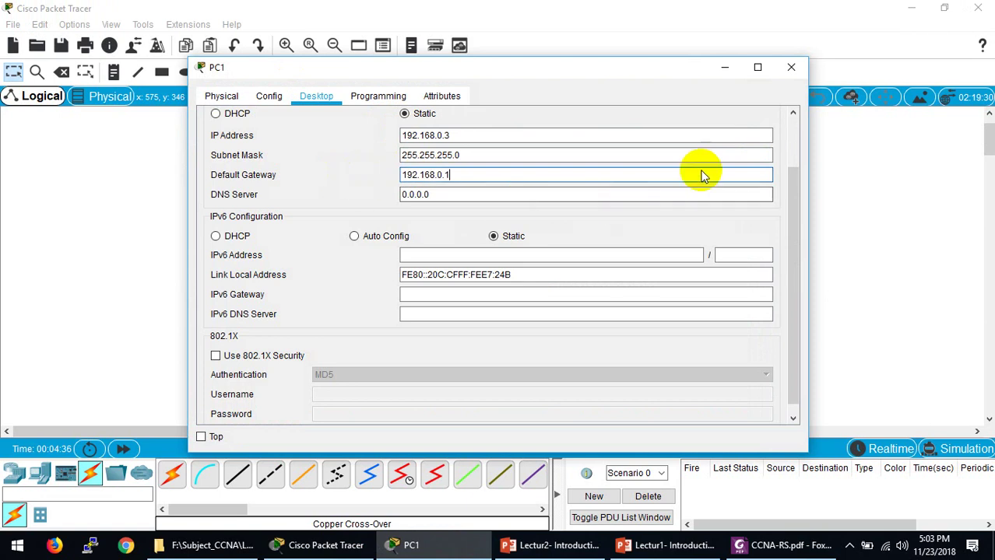
{"action": "left_click", "coordinate": [791, 68]}
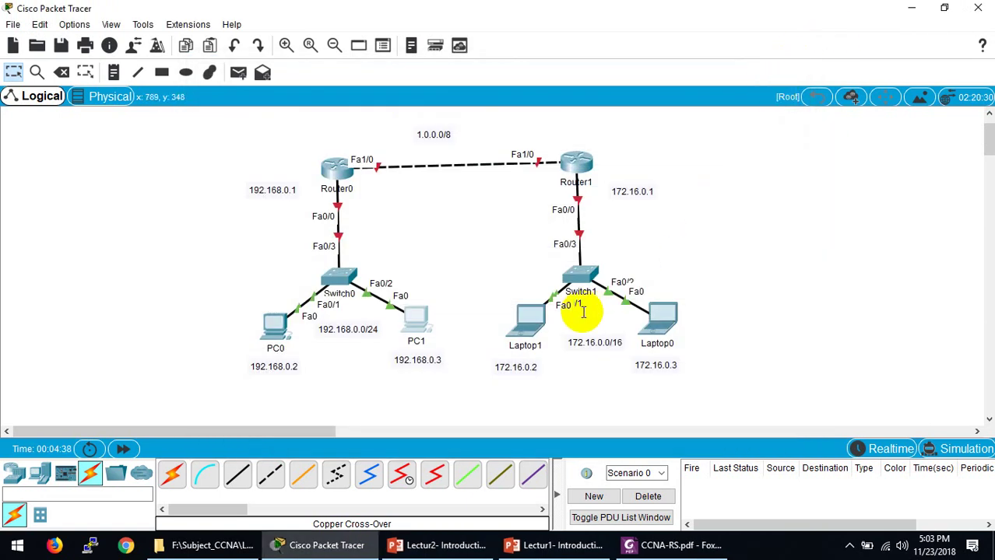
{"action": "double_click", "coordinate": [521, 367]}
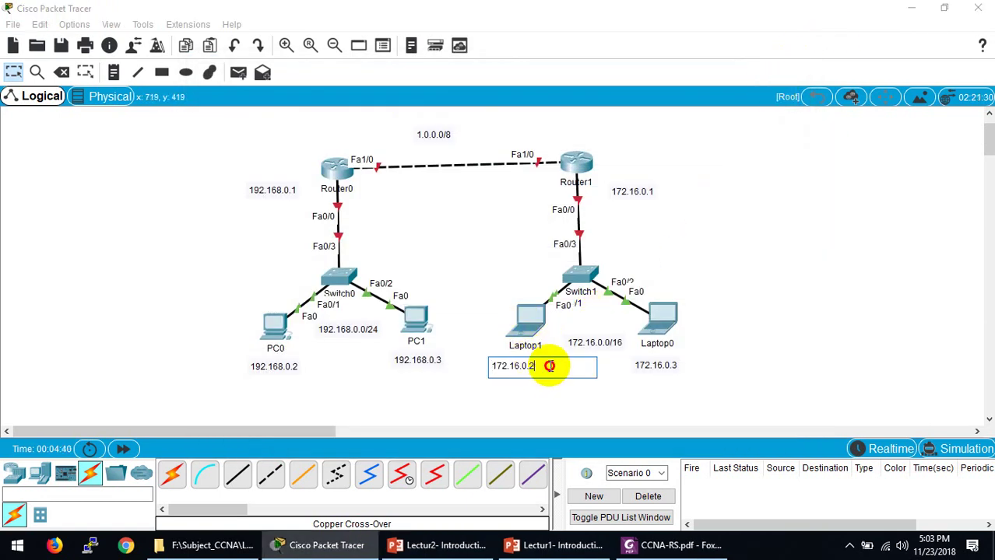
{"action": "left_click_drag", "start_coordinate": [547, 366], "coordinate": [455, 367]}
{"action": "key", "text": "ctrl+c"}
Step: Give Laptop1 static IP 172.16.0.2 with mask 255.255.0.0 and fill in its default gateway
{"action": "left_click", "coordinate": [524, 328]}
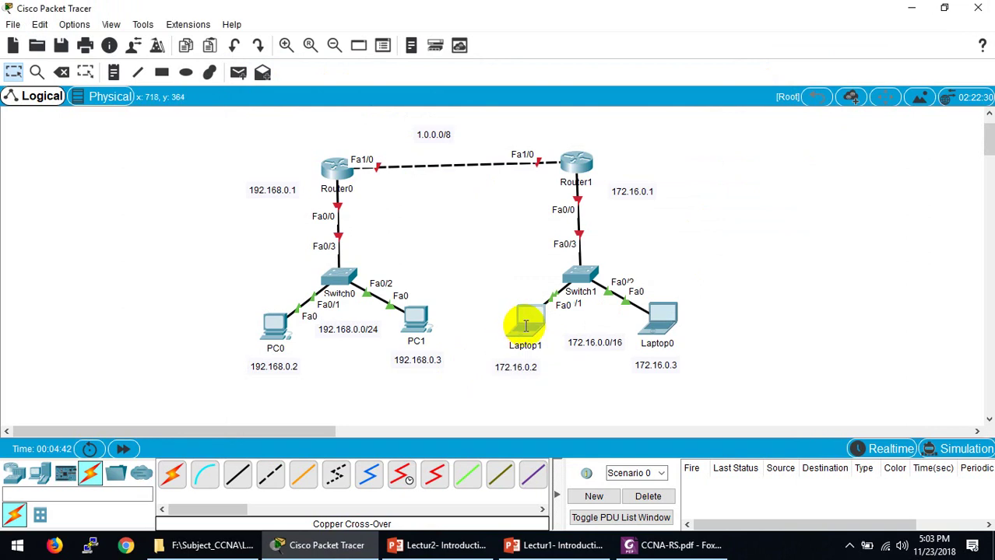
{"action": "left_click", "coordinate": [524, 330]}
{"action": "left_click", "coordinate": [316, 95]}
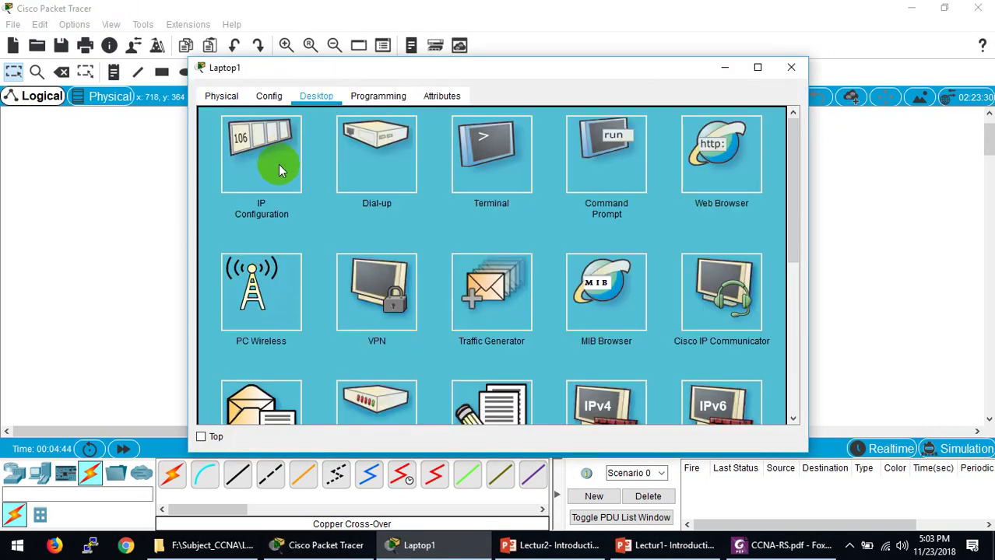
{"action": "left_click", "coordinate": [272, 162]}
{"action": "left_click", "coordinate": [424, 139]}
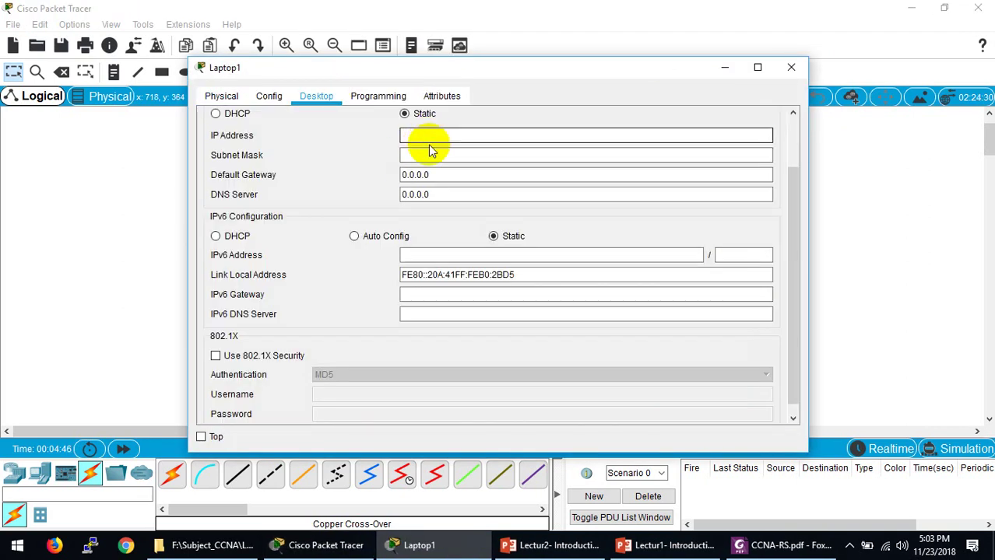
{"action": "key", "text": "ctrl+v"}
{"action": "left_click", "coordinate": [421, 156]}
{"action": "key", "text": "Tab"}
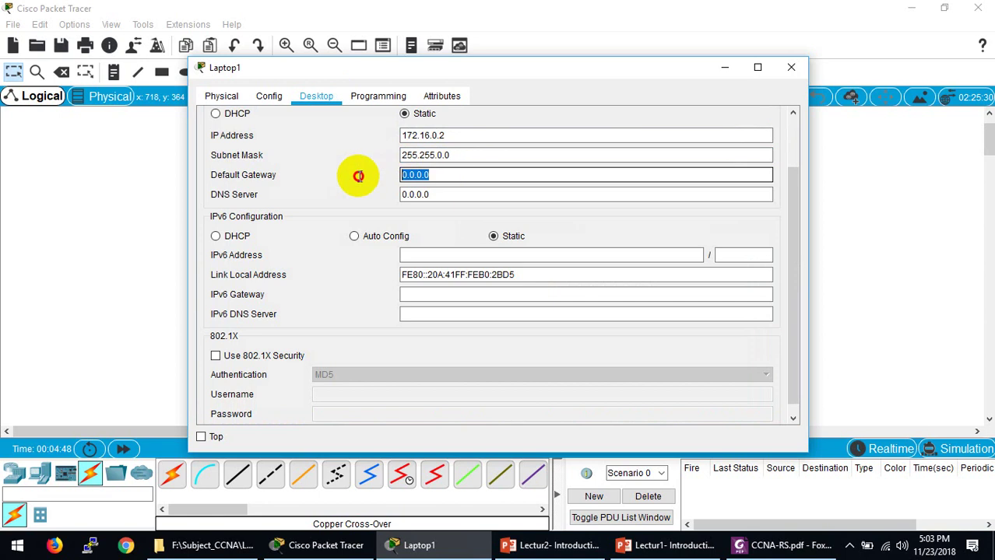
{"action": "key", "text": "ctrl+v"}
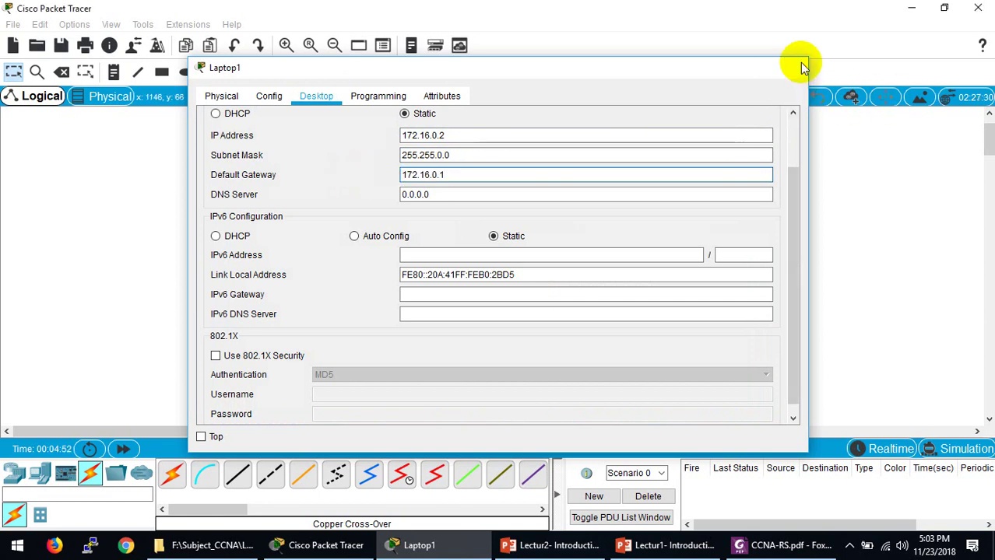
{"action": "left_click", "coordinate": [791, 67]}
Step: Set Laptop0 to static IP 172.16.0.3, mask 255.255.0.0, gateway 172.16.0.1
{"action": "left_click", "coordinate": [659, 318]}
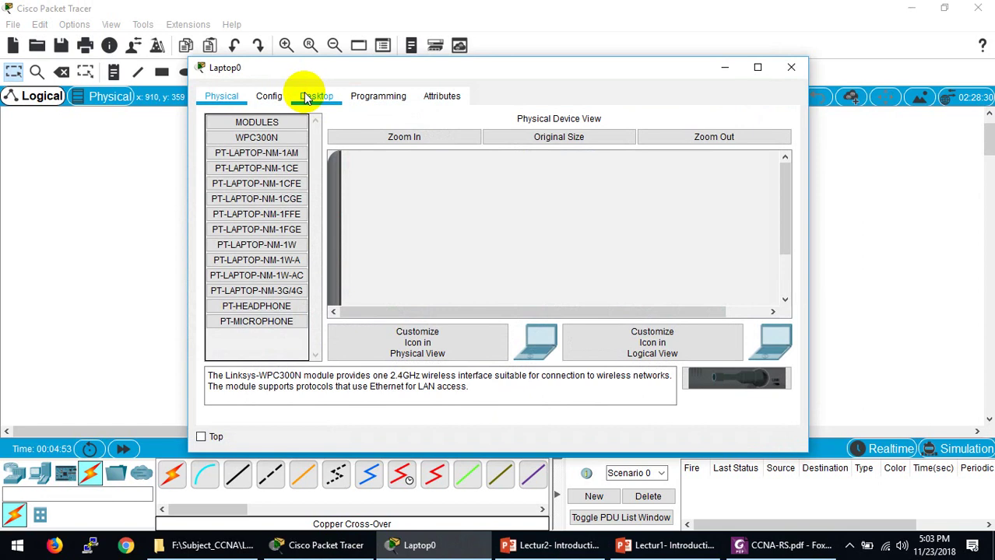
{"action": "left_click", "coordinate": [317, 96]}
{"action": "left_click", "coordinate": [260, 146]}
{"action": "left_click", "coordinate": [405, 136]}
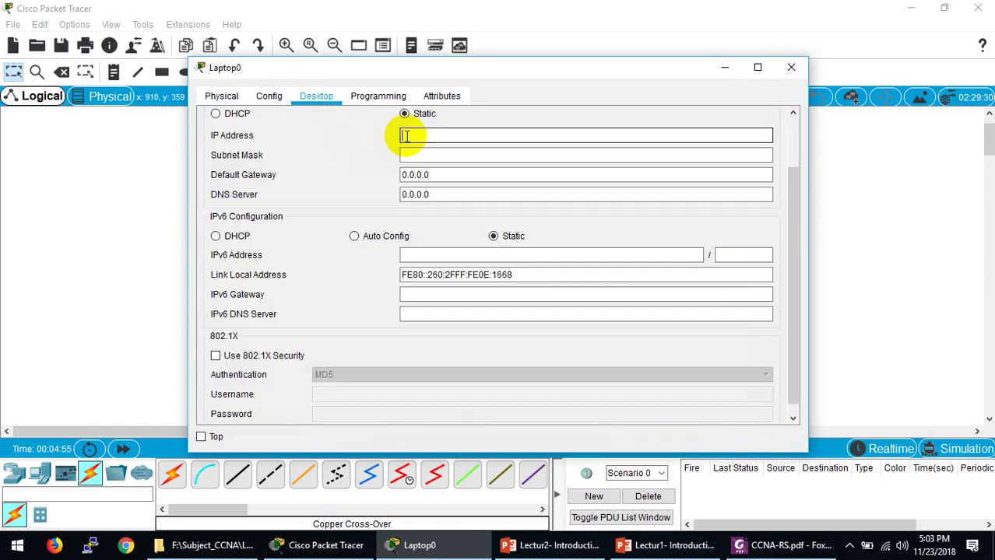
{"action": "type", "text": "172.16.0.2"}
{"action": "left_click", "coordinate": [407, 155]}
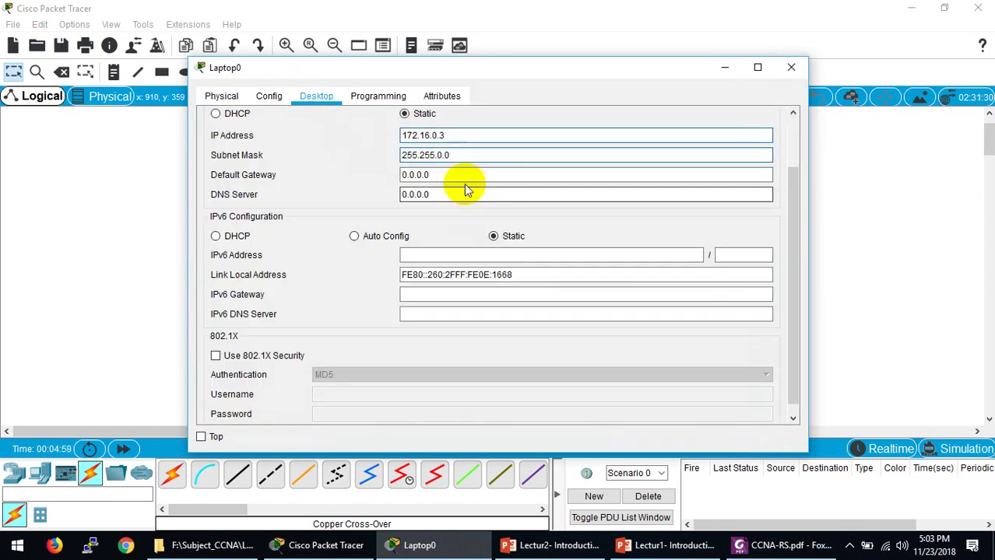
{"action": "left_click", "coordinate": [452, 174]}
{"action": "key", "text": "ctrl+a"}
{"action": "key", "text": "ctrl+v"}
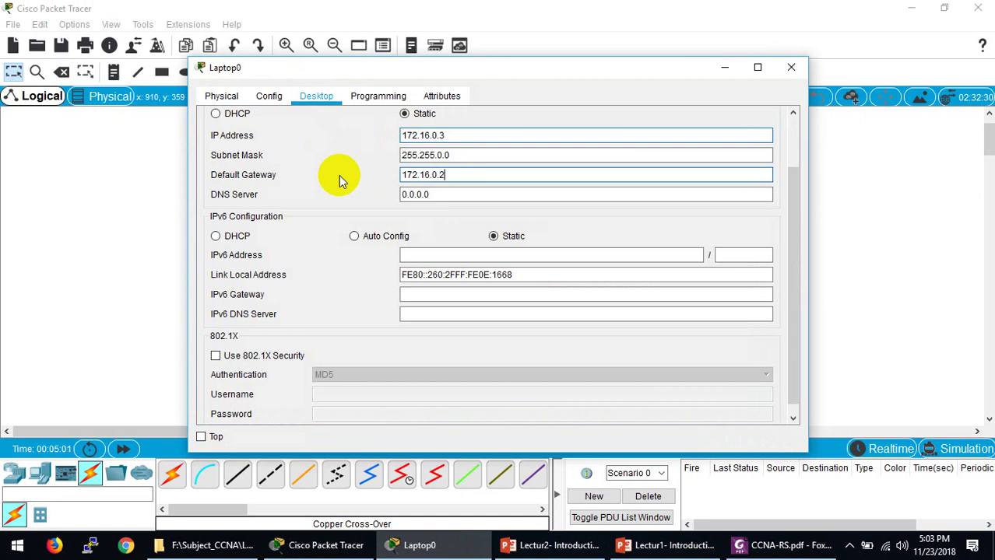
{"action": "key", "text": "BackSpace"}
{"action": "type", "text": "1"}
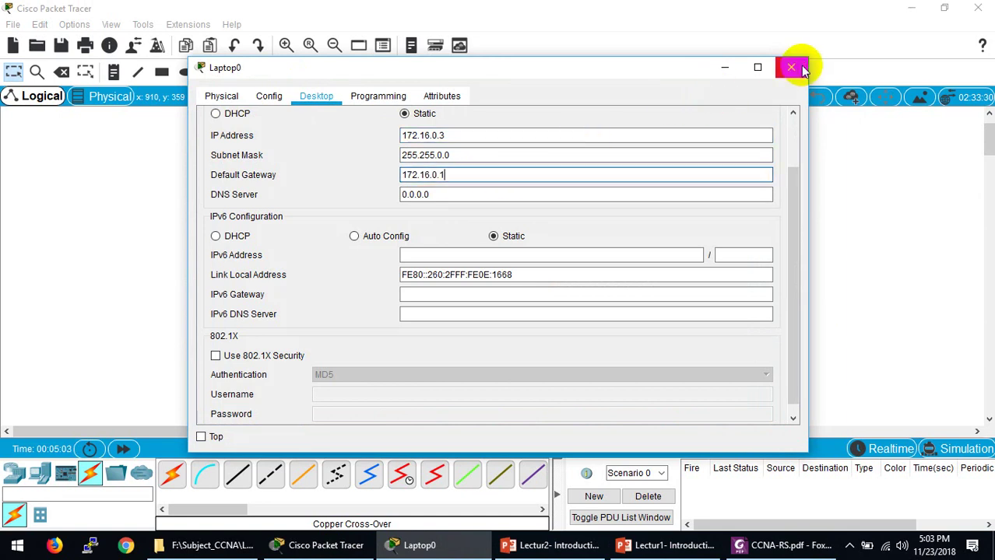
{"action": "left_click", "coordinate": [791, 67]}
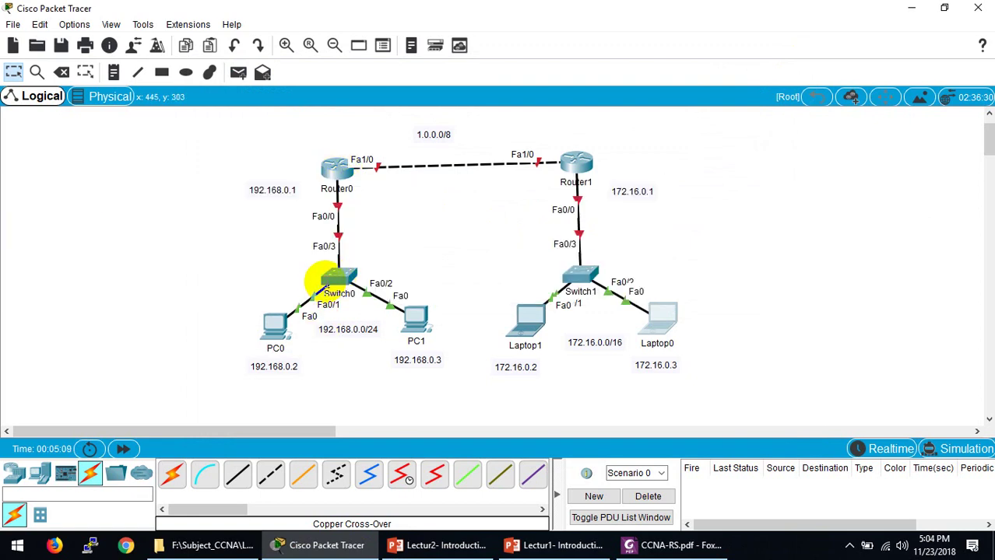
Step: Open Router0's CLI and decline the initial configuration dialog with 'n'
{"action": "mouse_move", "coordinate": [329, 286]}
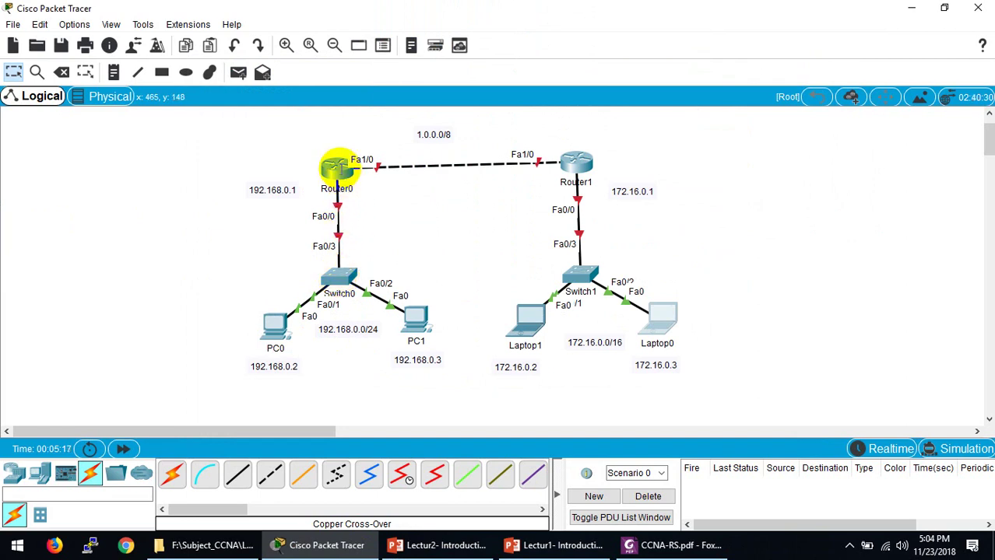
{"action": "left_click", "coordinate": [337, 167]}
{"action": "left_click_drag", "start_coordinate": [372, 67], "coordinate": [658, 70]}
{"action": "left_click", "coordinate": [697, 91]}
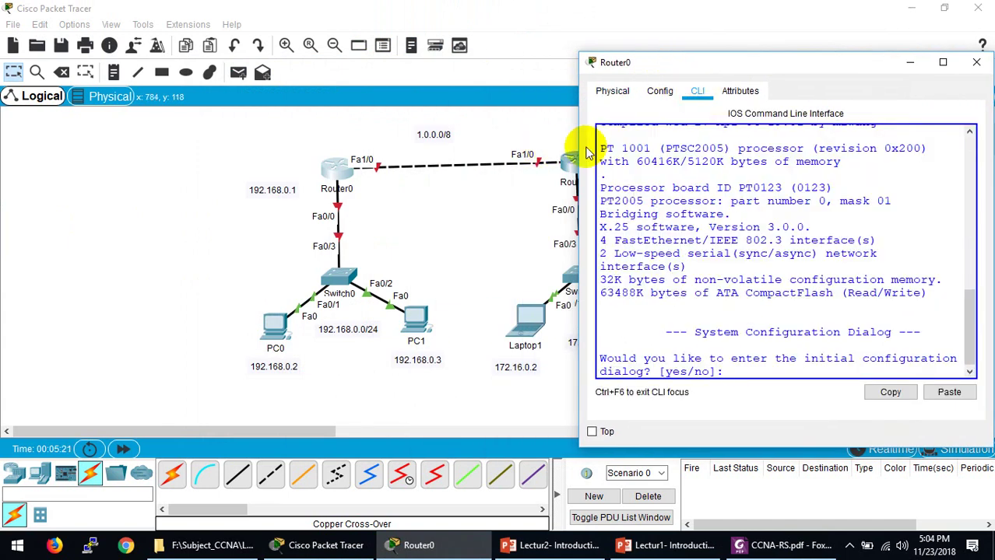
{"action": "left_click_drag", "start_coordinate": [579, 152], "coordinate": [427, 158]}
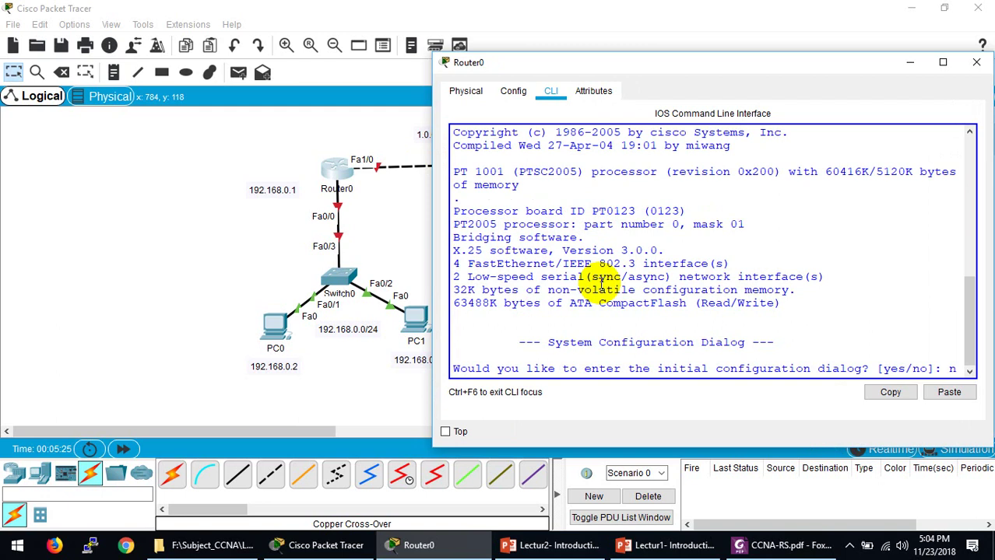
{"action": "type", "text": "n"}
{"action": "key", "text": "Return"}
{"action": "key", "text": "Return"}
{"action": "key", "text": "Return"}
{"action": "key", "text": "Return"}
{"action": "key", "text": "Return"}
{"action": "key", "text": "Return"}
Step: Enter privileged and global configuration mode, then select interface f0/0
{"action": "type", "text": "en"}
{"action": "key", "text": "Return"}
{"action": "key", "text": "Return"}
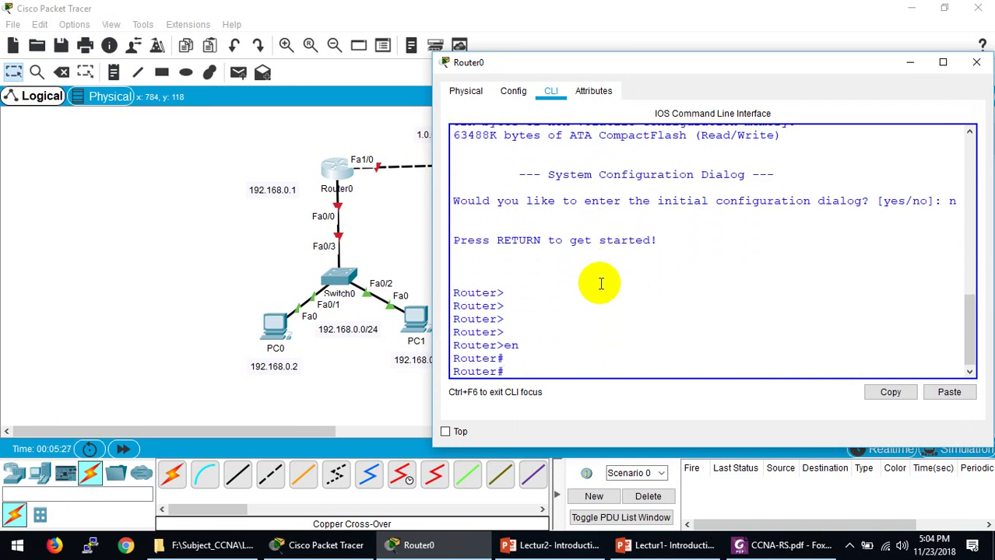
{"action": "type", "text": "config t"}
{"action": "key", "text": "Return"}
{"action": "key", "text": "Return"}
{"action": "type", "text": "in"}
{"action": "key", "text": "Tab"}
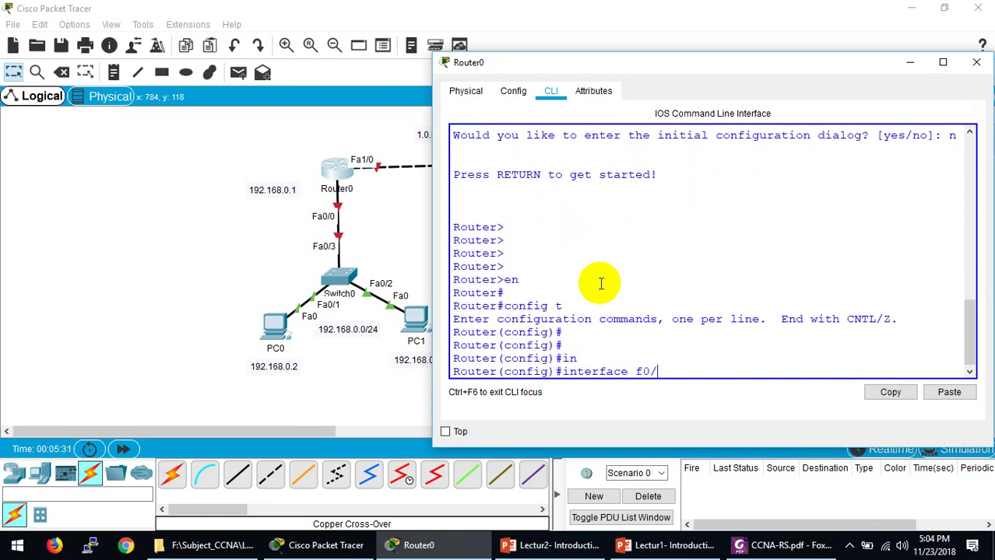
{"action": "type", "text": "f0/0"}
{"action": "key", "text": "Return"}
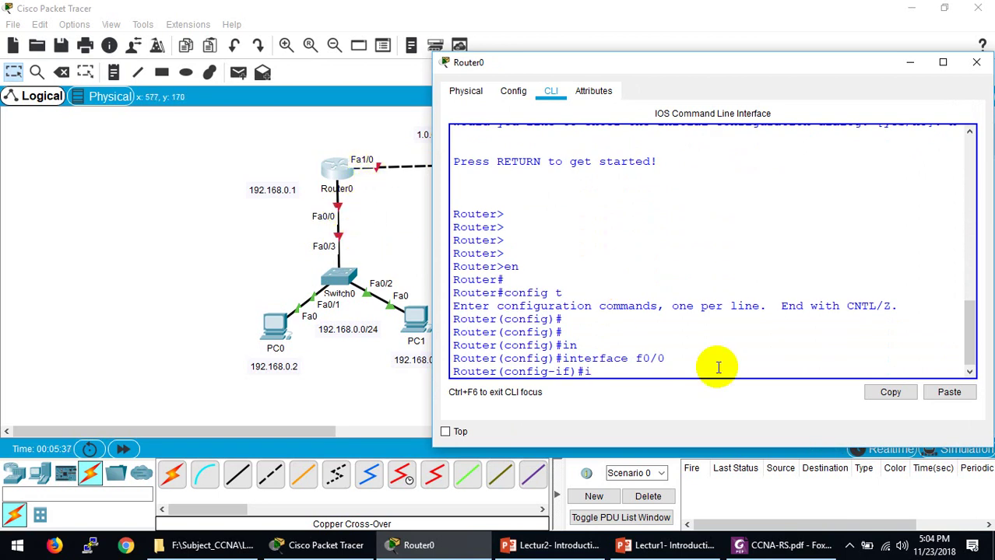
Step: Assign 192.168.0.1 255.255.255.0 to Fa0/0 and enable it with no shutdown
{"action": "type", "text": "ip add"}
{"action": "key", "text": "Tab"}
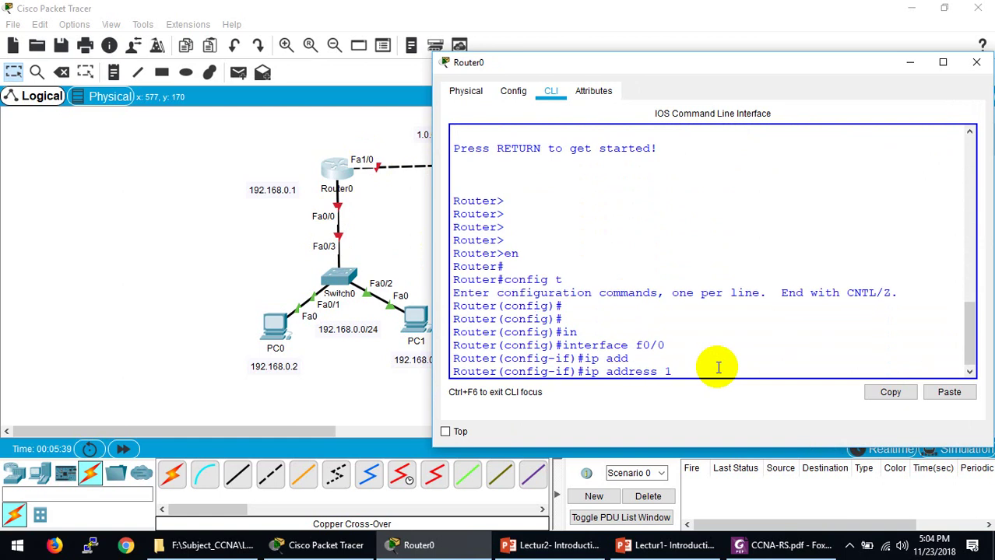
{"action": "type", "text": "192.168.0.1 255.255.2"}
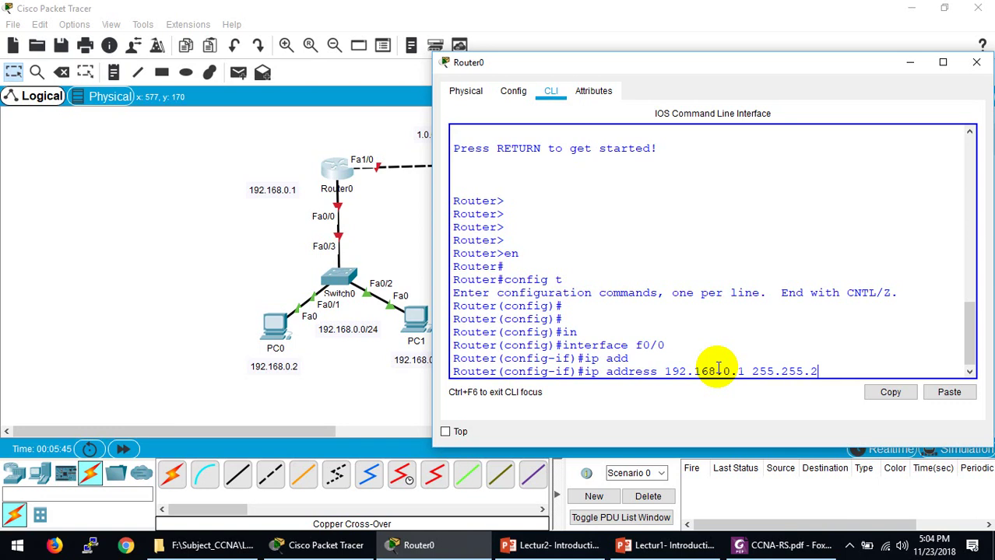
{"action": "type", "text": "55.0"}
{"action": "key", "text": "Return"}
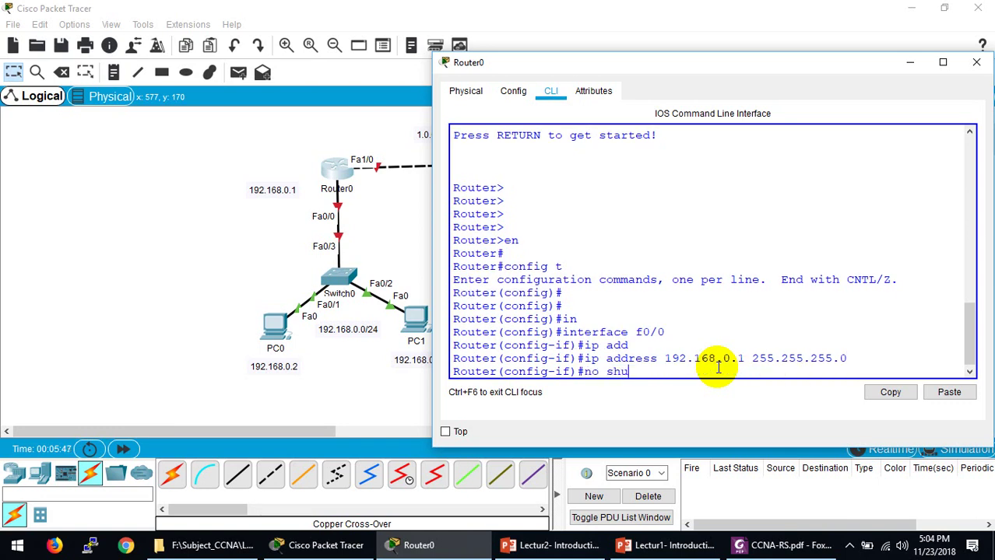
{"action": "type", "text": "no shu"}
{"action": "key", "text": "Tab"}
{"action": "key", "text": "Return"}
{"action": "key", "text": "Return"}
{"action": "key", "text": "Return"}
{"action": "key", "text": "Return"}
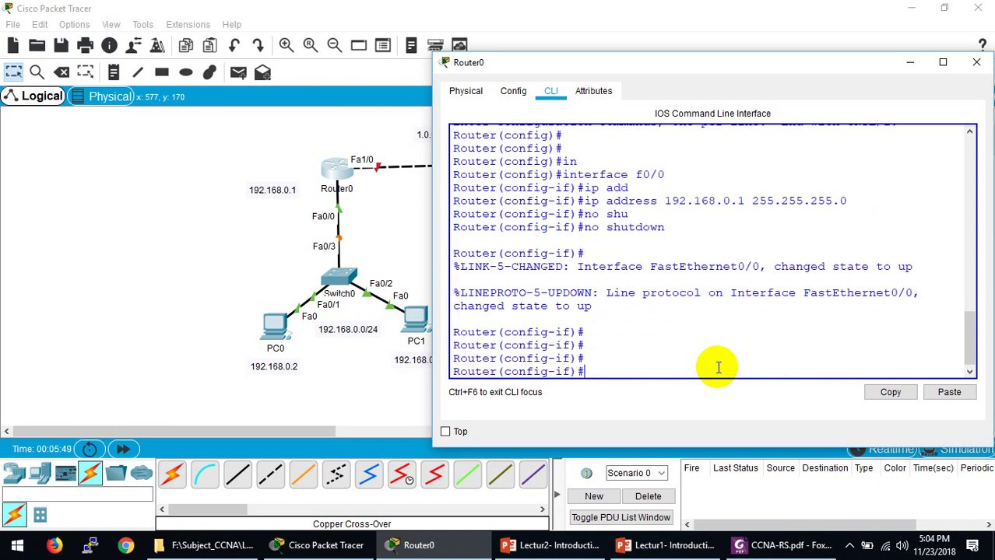
{"action": "left_click_drag", "start_coordinate": [711, 67], "coordinate": [239, 84]}
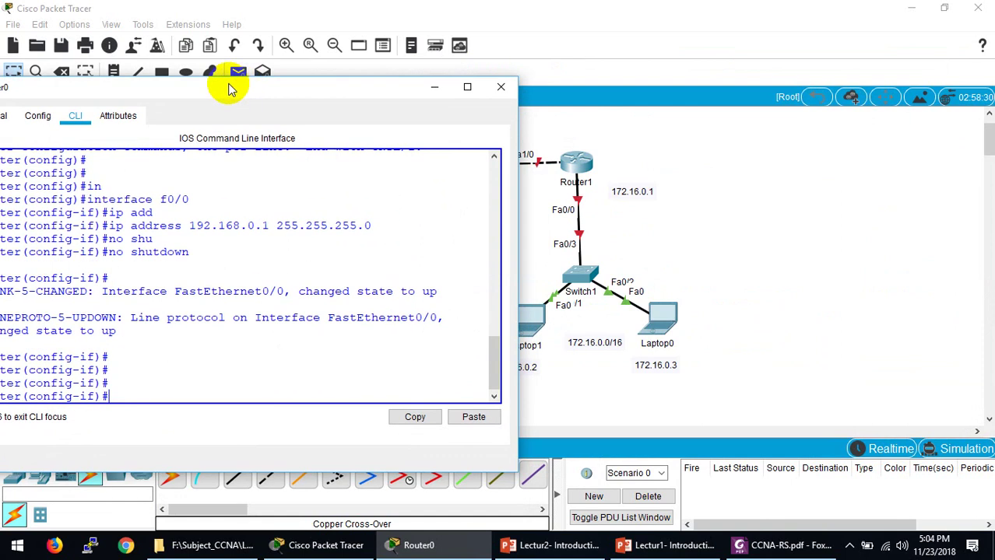
Step: Exit Fa0/0 configuration and select interface f1/0
{"action": "left_click_drag", "start_coordinate": [229, 87], "coordinate": [720, 91]}
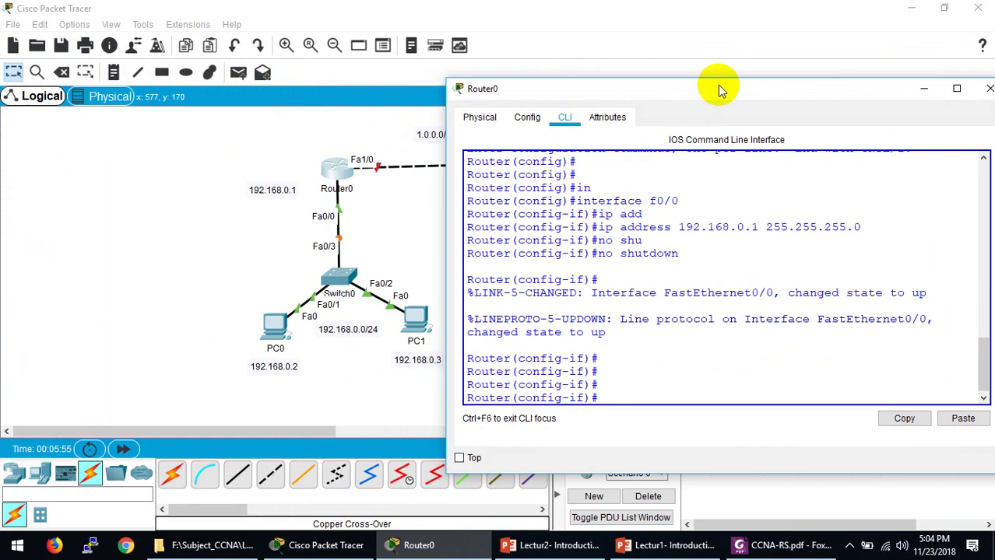
{"action": "type", "text": "xit"}
{"action": "key", "text": "Return"}
{"action": "key", "text": "Return"}
{"action": "type", "text": "in"}
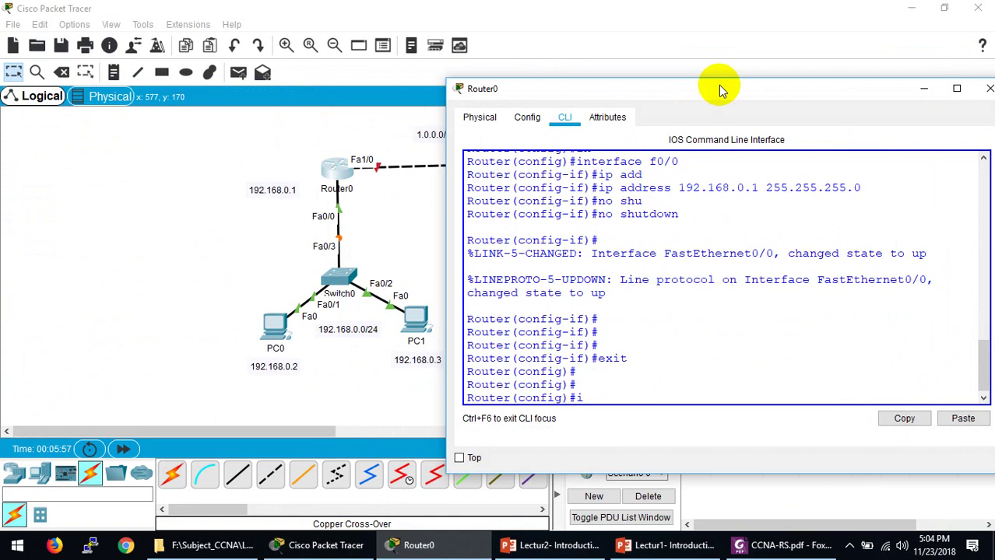
{"action": "key", "text": "Tab"}
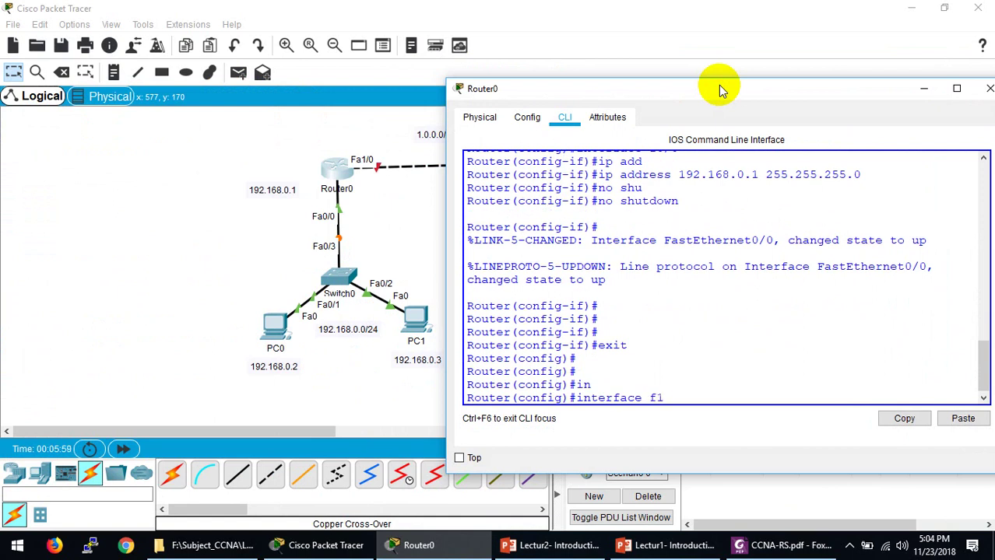
{"action": "type", "text": "f1/0"}
{"action": "key", "text": "Return"}
Step: Assign 1.1.1.1 255.0.0.0 to Fa1/0 and enable it with no shutdown
{"action": "type", "text": "ip a"}
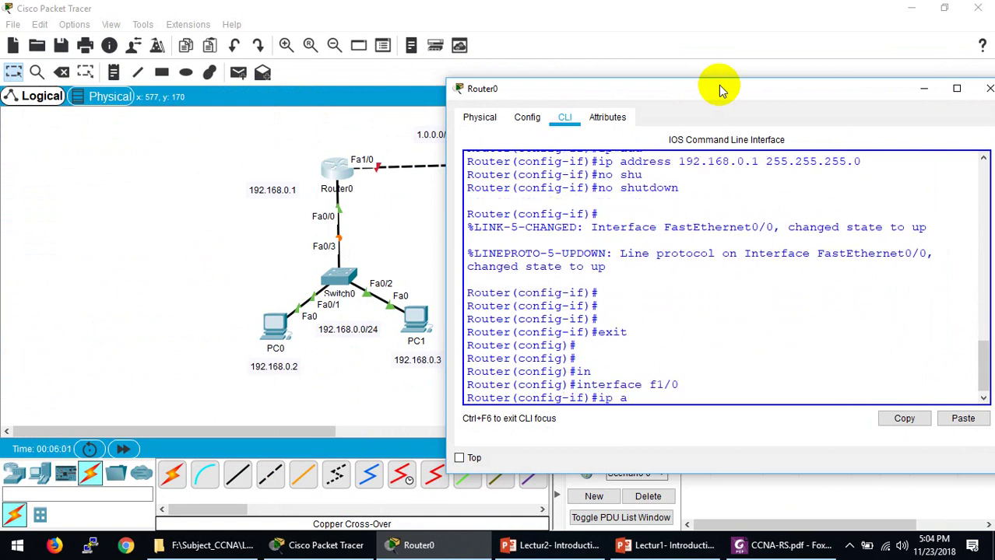
{"action": "type", "text": "dd"}
{"action": "key", "text": "Tab"}
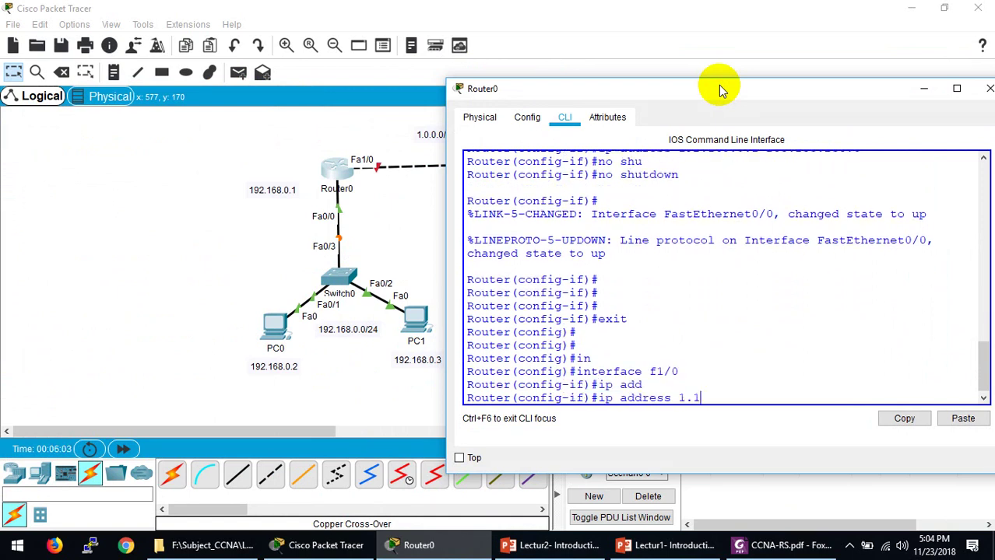
{"action": "type", "text": "1.1.1.1 255.0.0.0"}
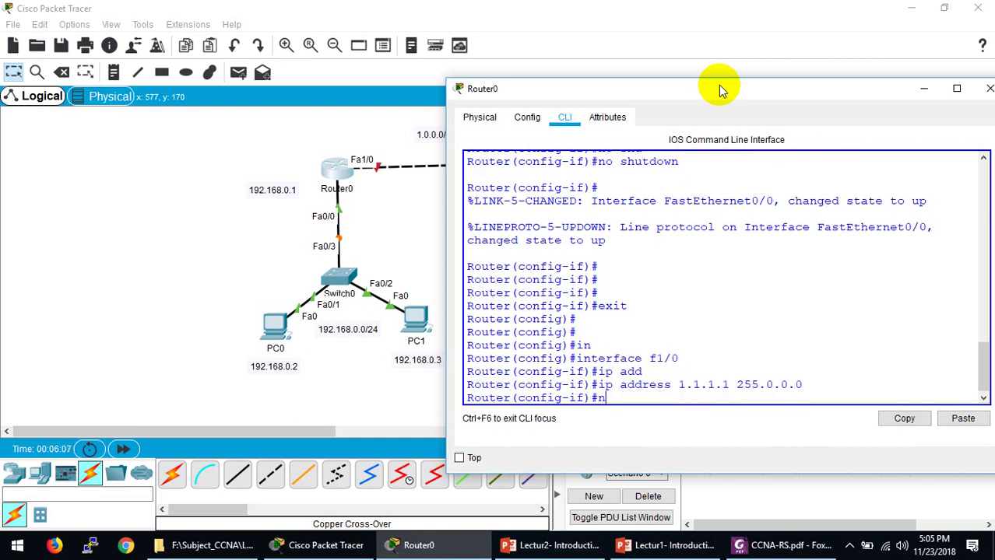
{"action": "key", "text": "Tab"}
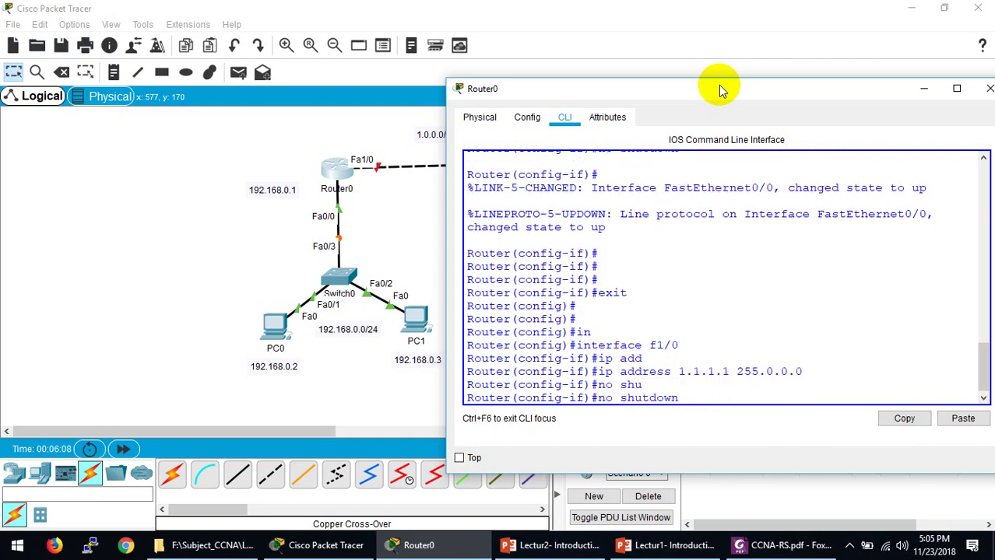
{"action": "key", "text": "Return"}
{"action": "key", "text": "Return"}
{"action": "key", "text": "Return"}
Step: Check the 1.1.1.1 address in the CLI output and move the window to uncover Router1
{"action": "left_click_drag", "start_coordinate": [677, 89], "coordinate": [608, 188]}
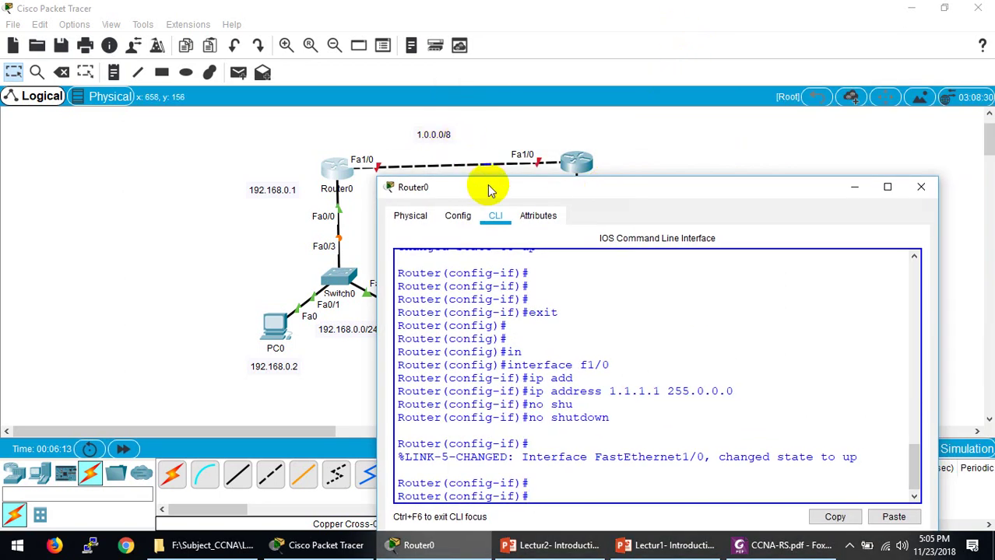
{"action": "left_click_drag", "start_coordinate": [490, 191], "coordinate": [515, 148]}
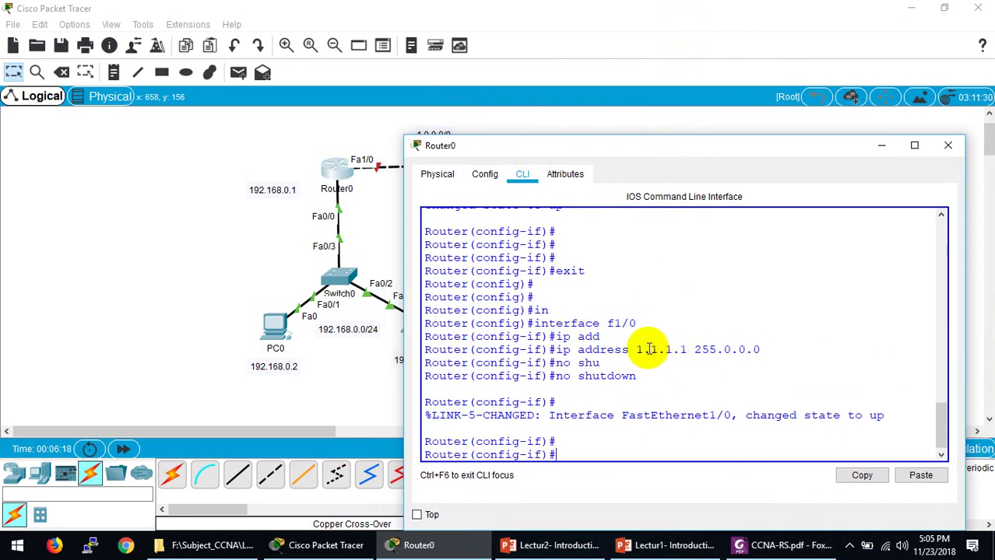
{"action": "left_click", "coordinate": [637, 345]}
{"action": "left_click_drag", "start_coordinate": [637, 345], "coordinate": [706, 351]}
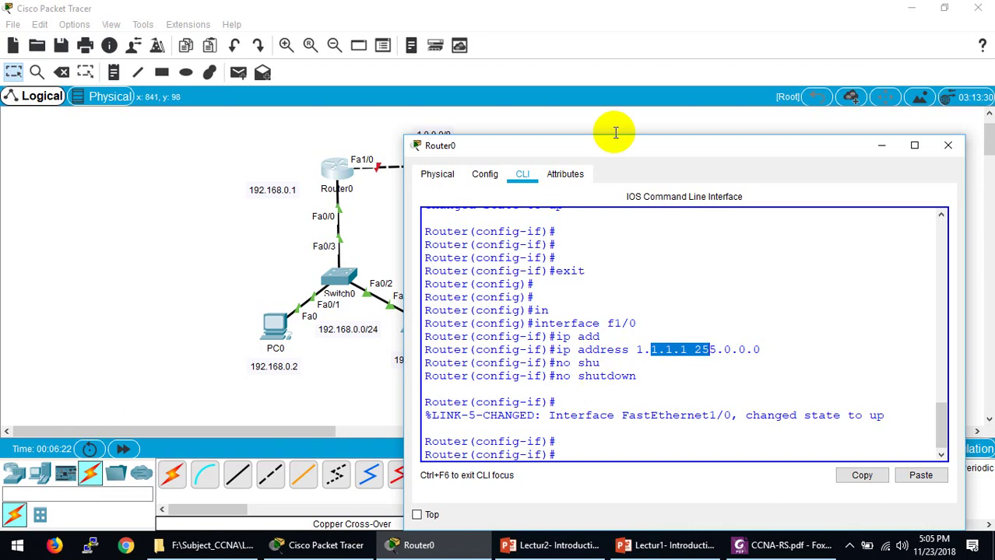
{"action": "left_click_drag", "start_coordinate": [610, 143], "coordinate": [536, 329]}
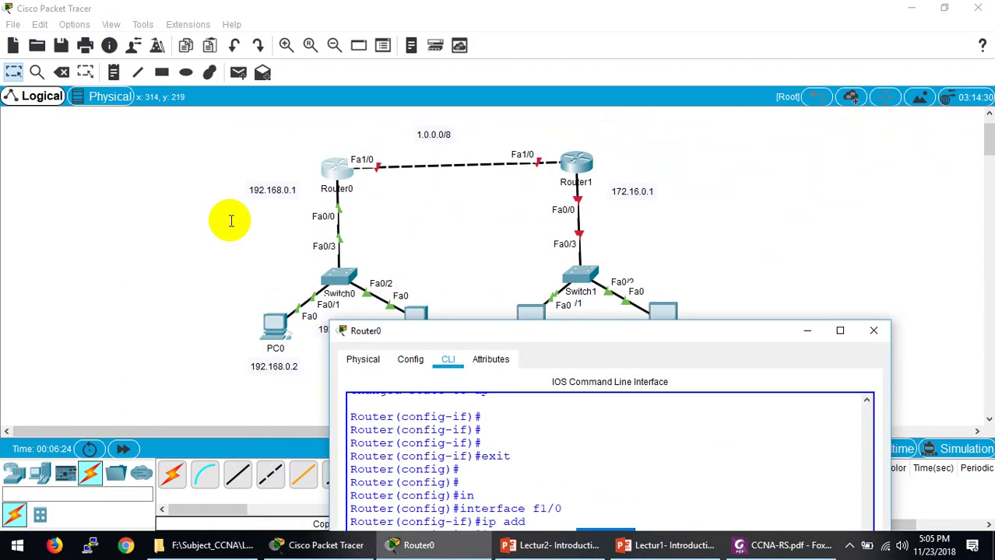